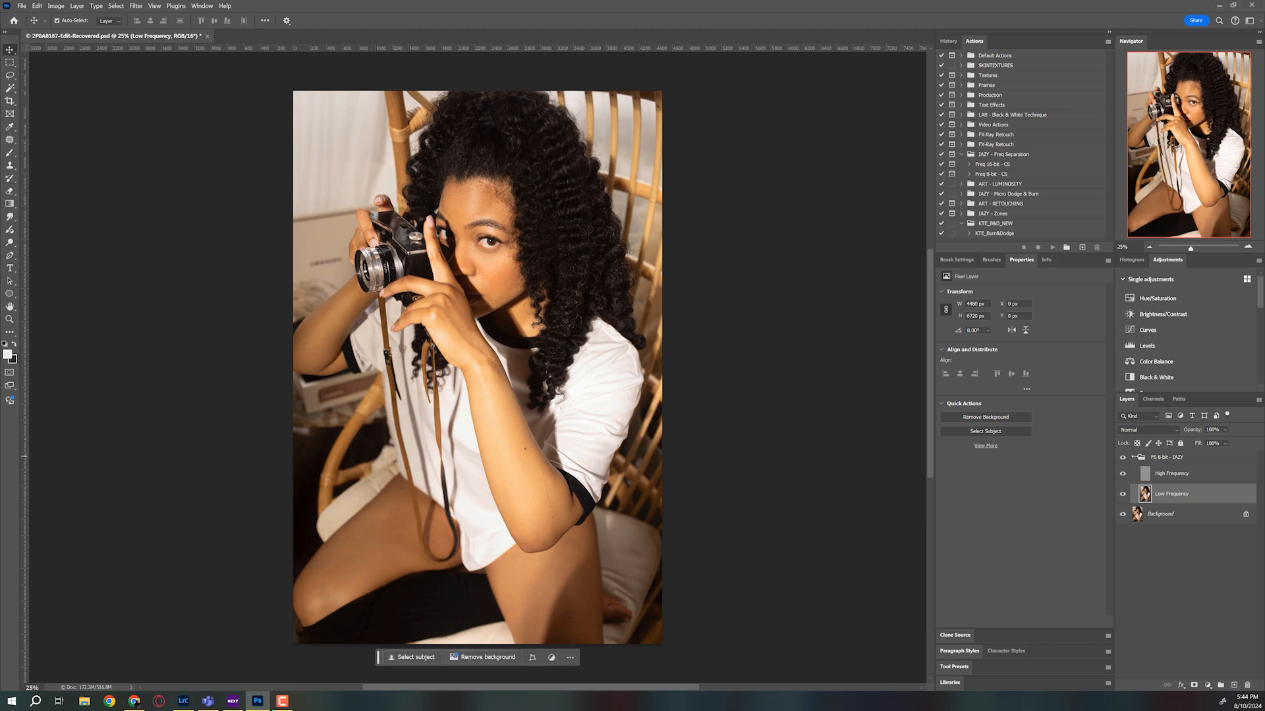
Step: Collapse the FS 8-bit frequency separation group and toggle its visibility to compare the retouch with the original
left_click(1134, 457)
left_click(1123, 458)
left_click(1123, 459)
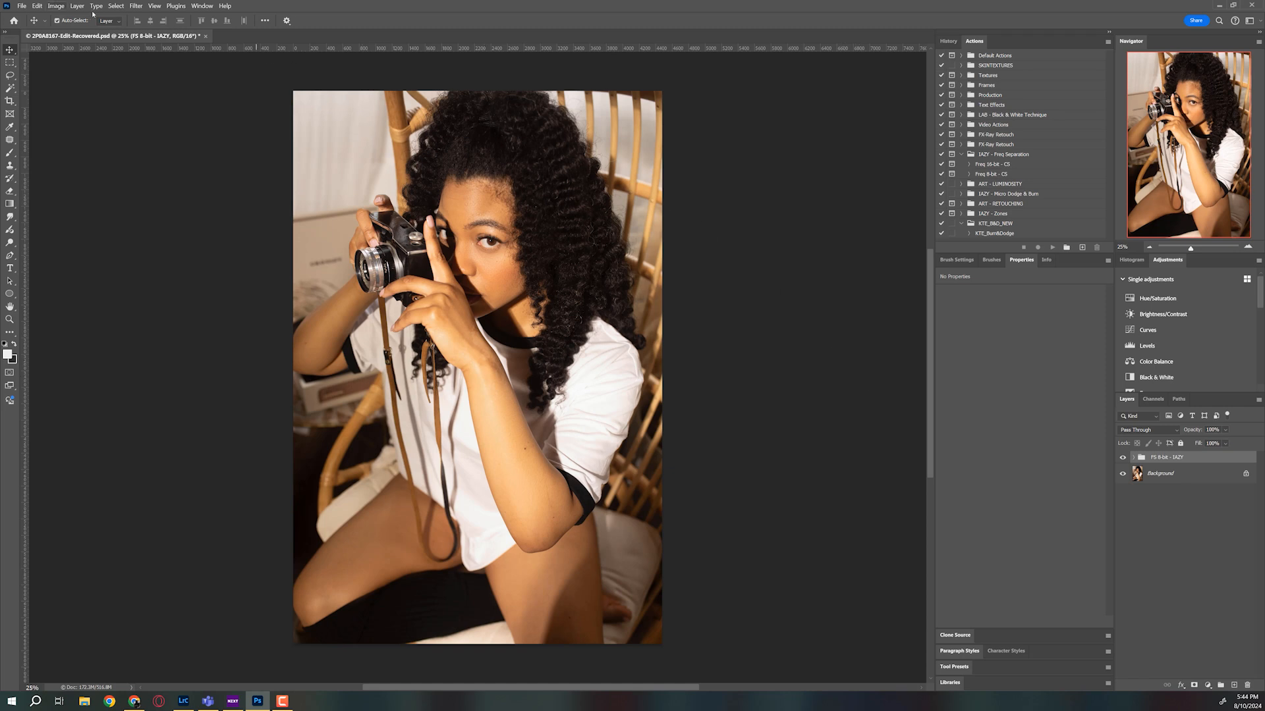
Step: Duplicate the FS 8-bit frequency separation group and merge the copy into a single pixel layer
left_click(136, 6)
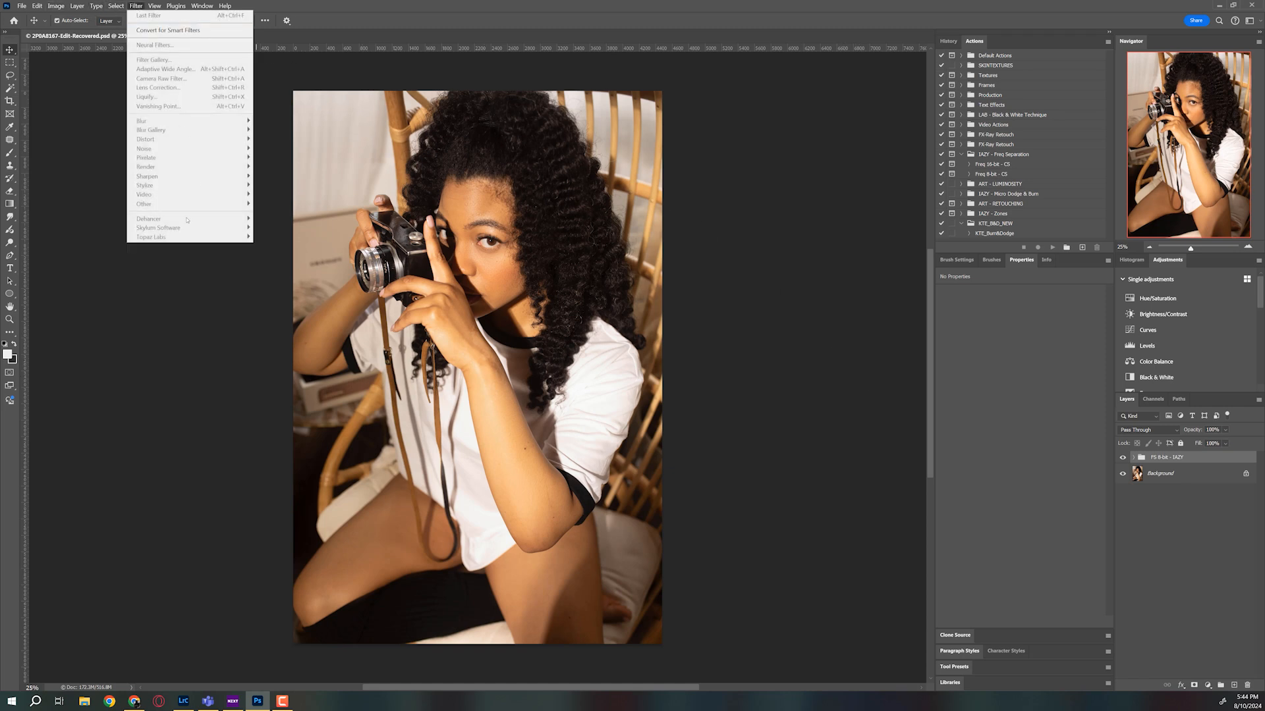
left_click(1176, 461)
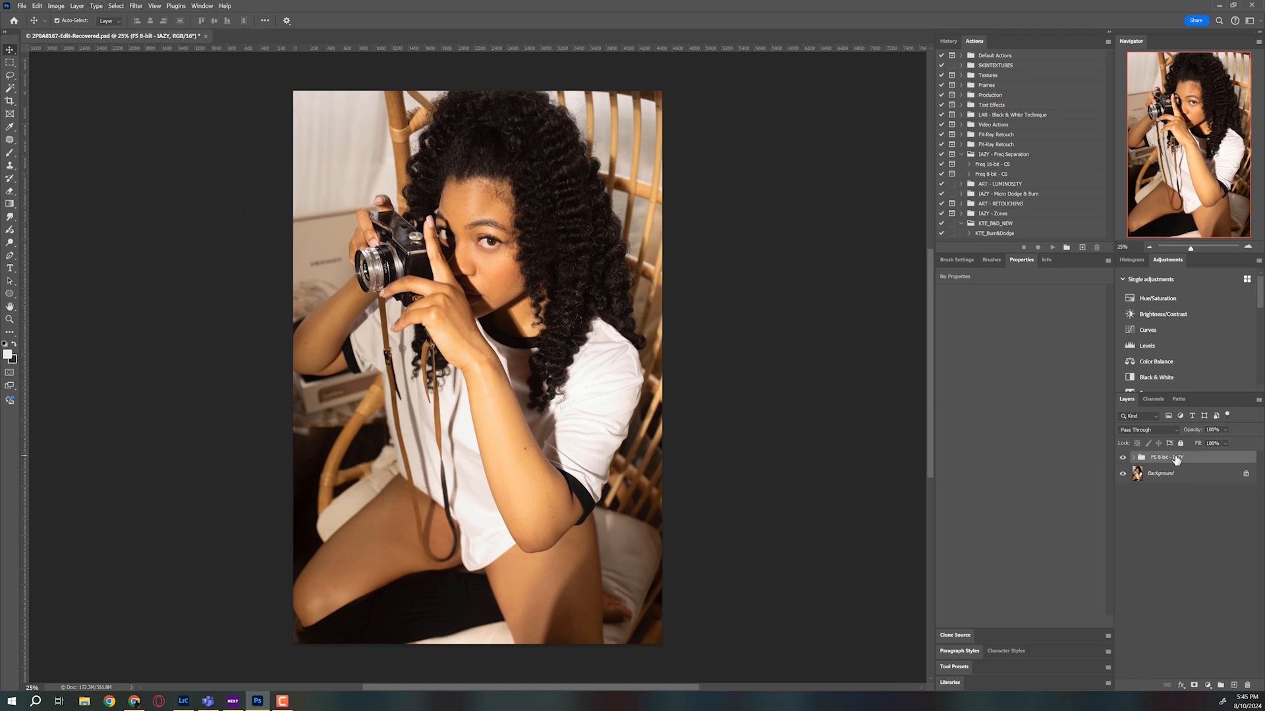
key("ctrl+j")
right_click(1177, 459)
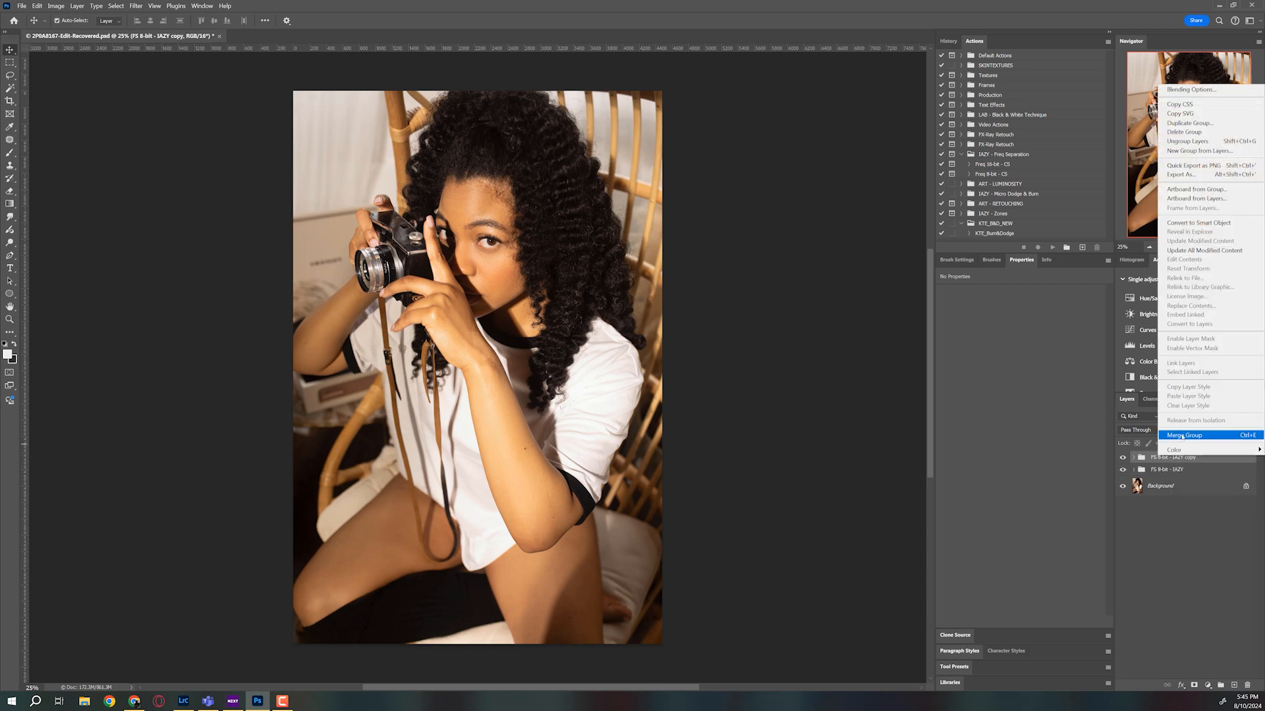
left_click(1184, 436)
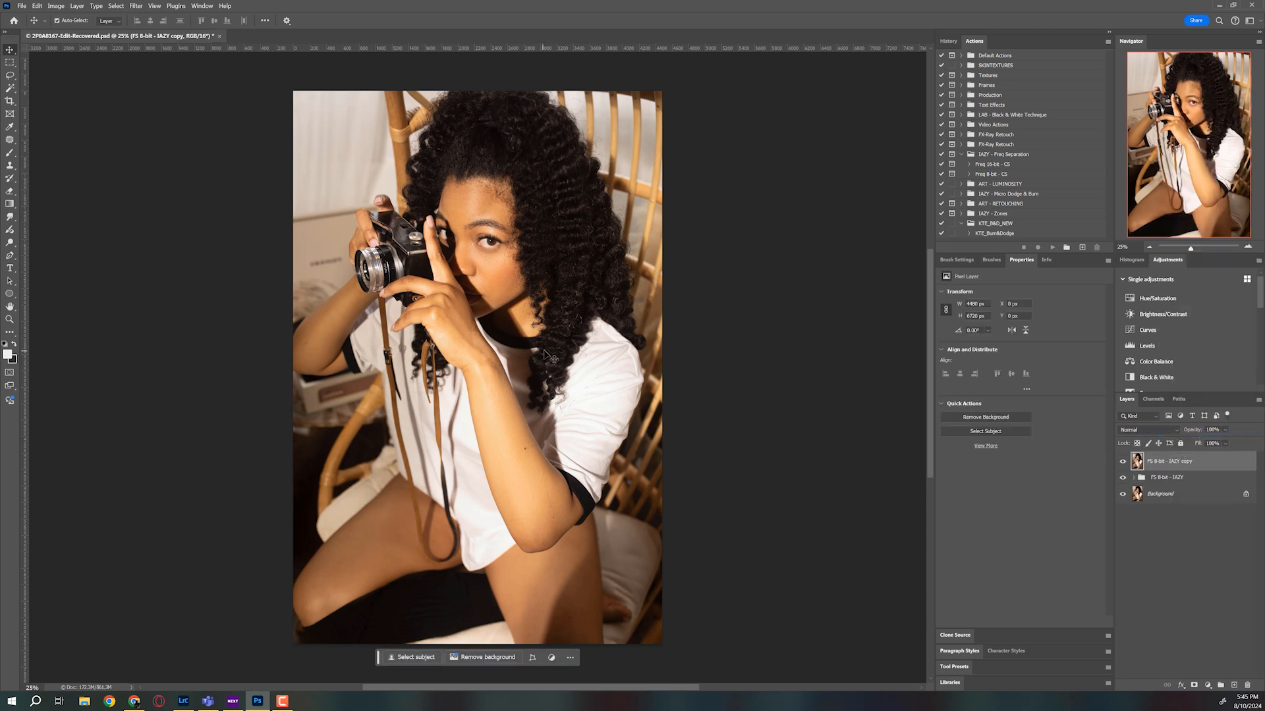
Step: Launch the Dehancer Film filter on the merged group copy
left_click(135, 6)
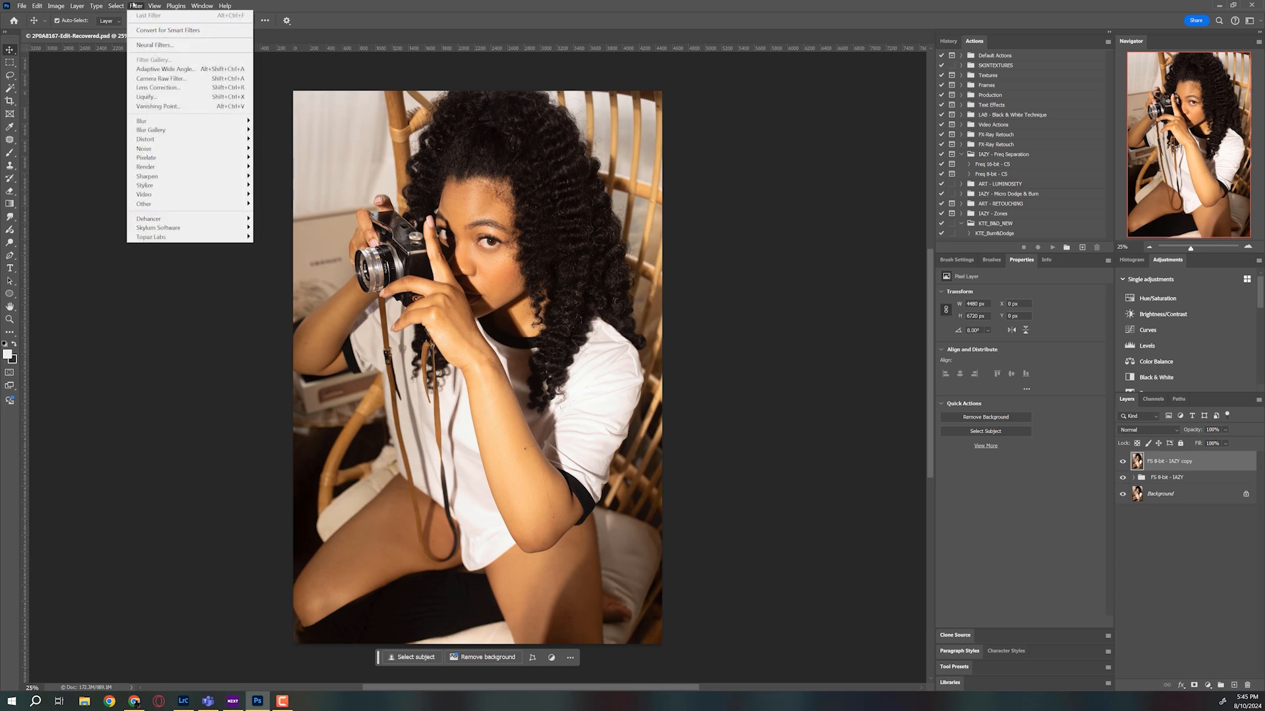
mouse_move(147, 3)
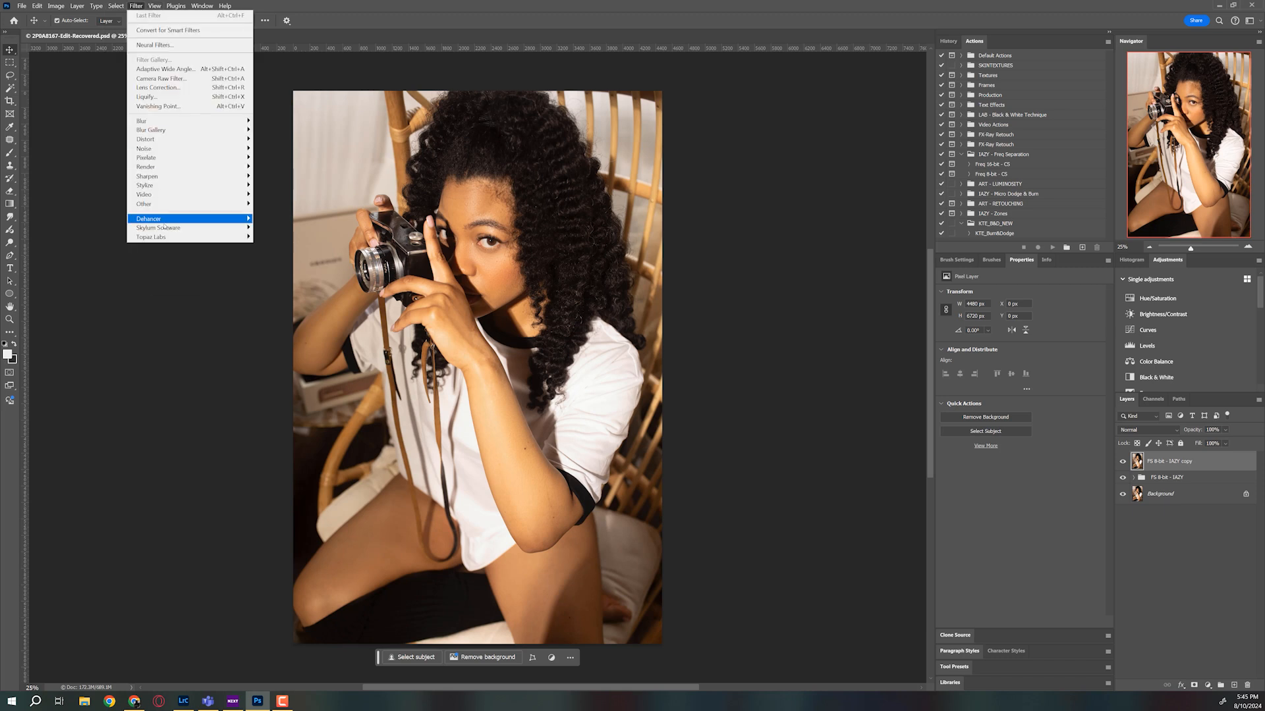
mouse_move(166, 219)
left_click(276, 218)
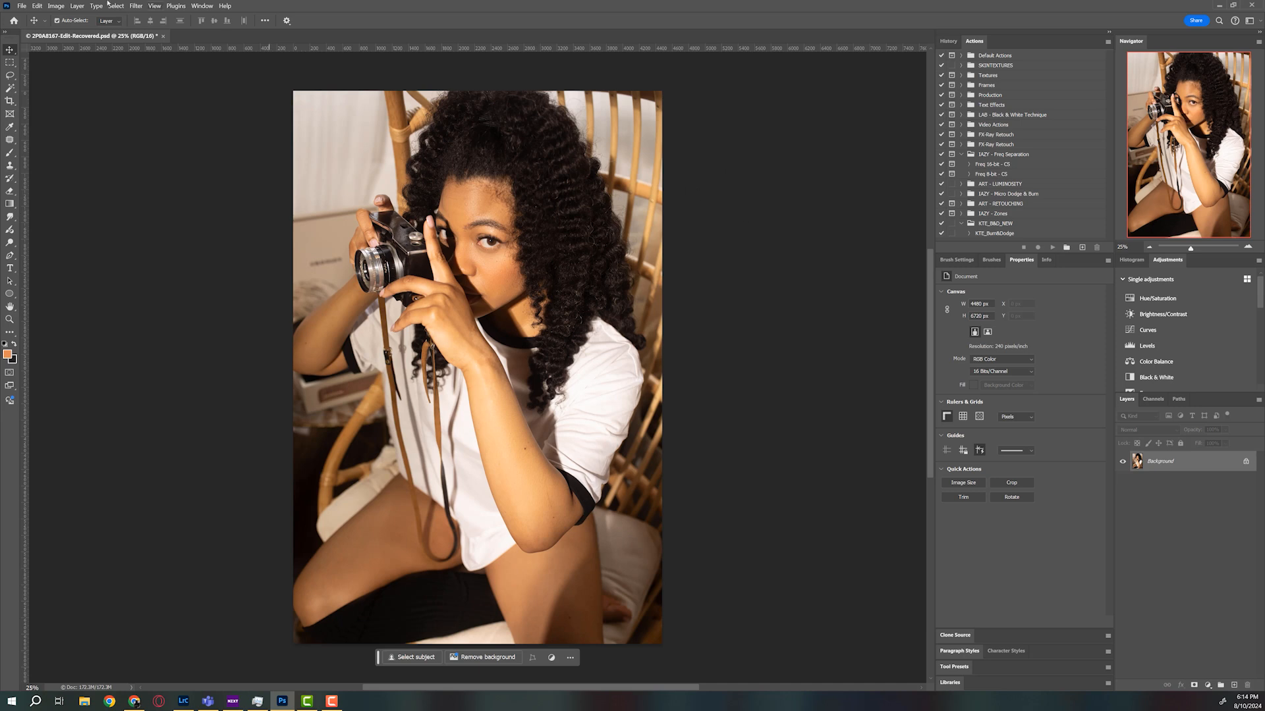
Step: Review the document's color profile assignment options, cancel the dialog and return to the Move tool
left_click(57, 7)
mouse_move(40, 6)
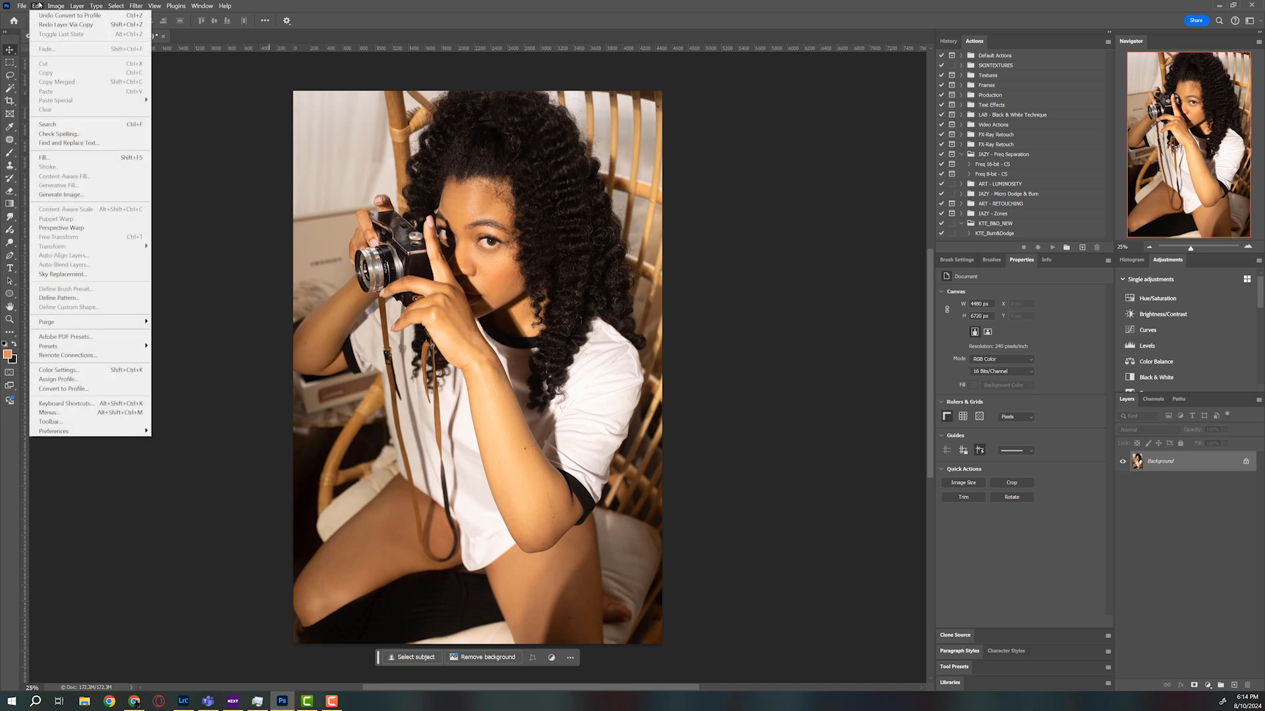
left_click(87, 389)
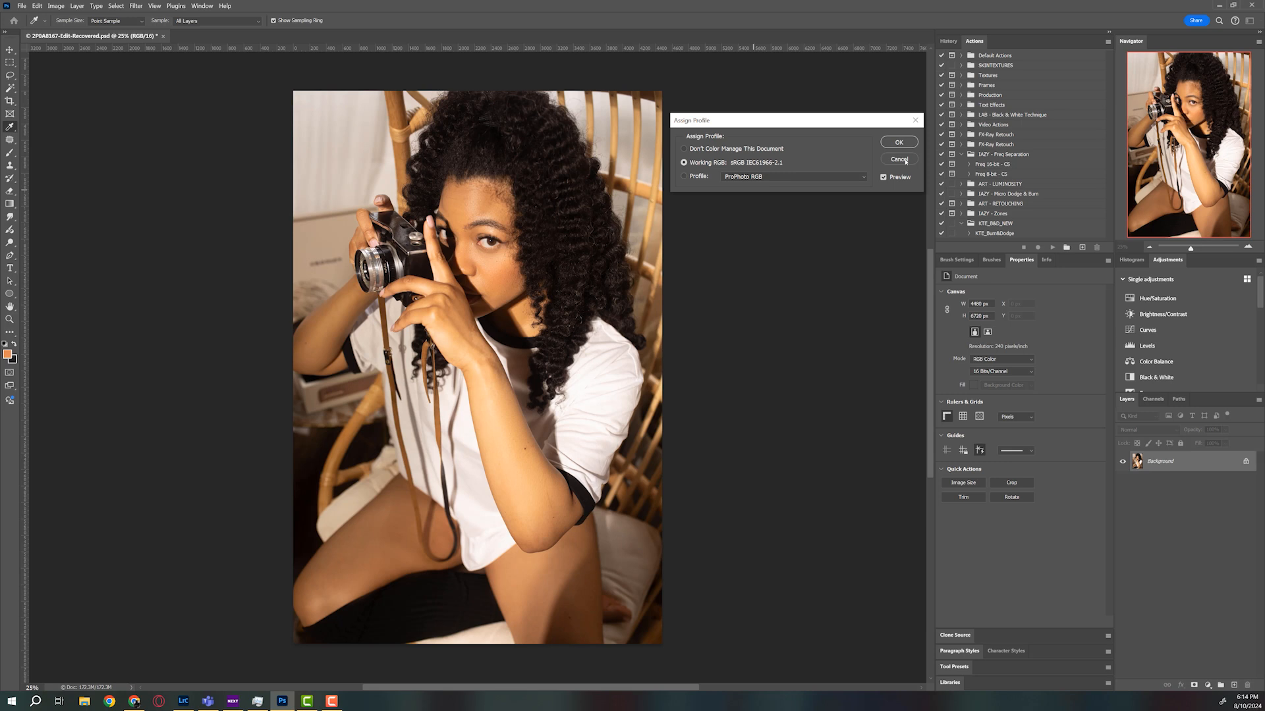
left_click(898, 159)
key("v")
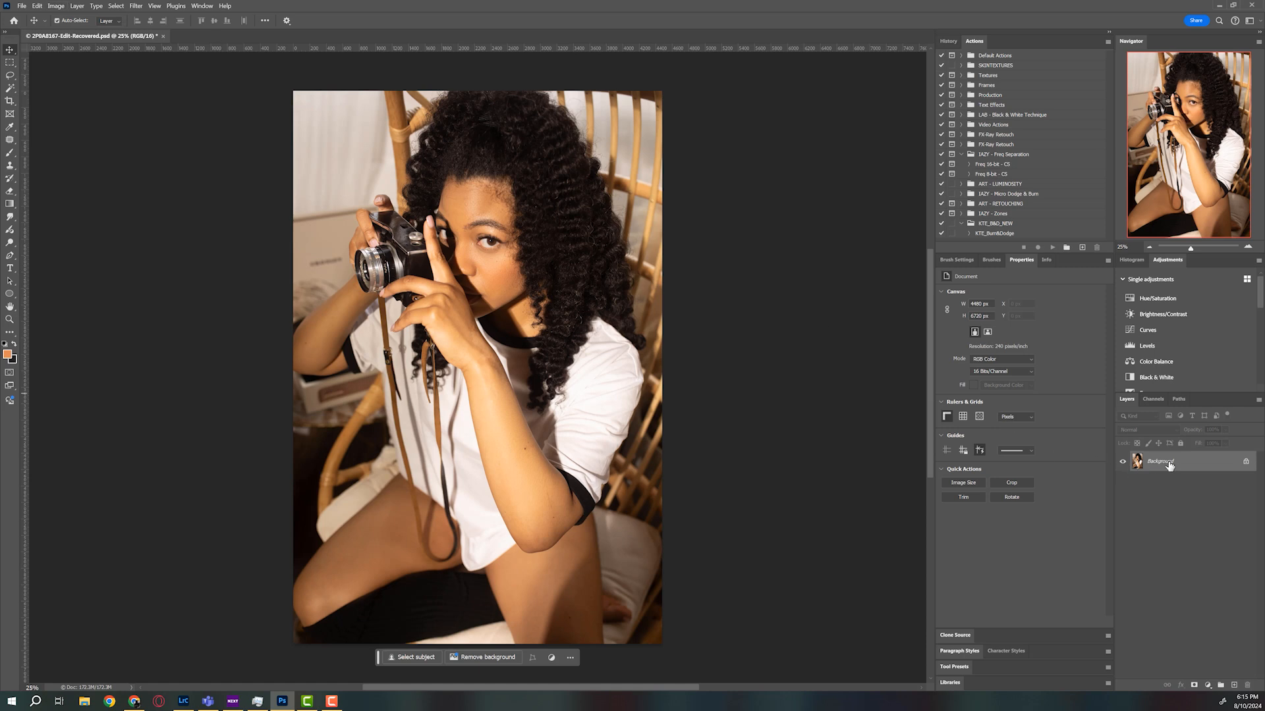
Step: Duplicate the Background layer and convert the duplicate to a smart object
key("ctrl+j")
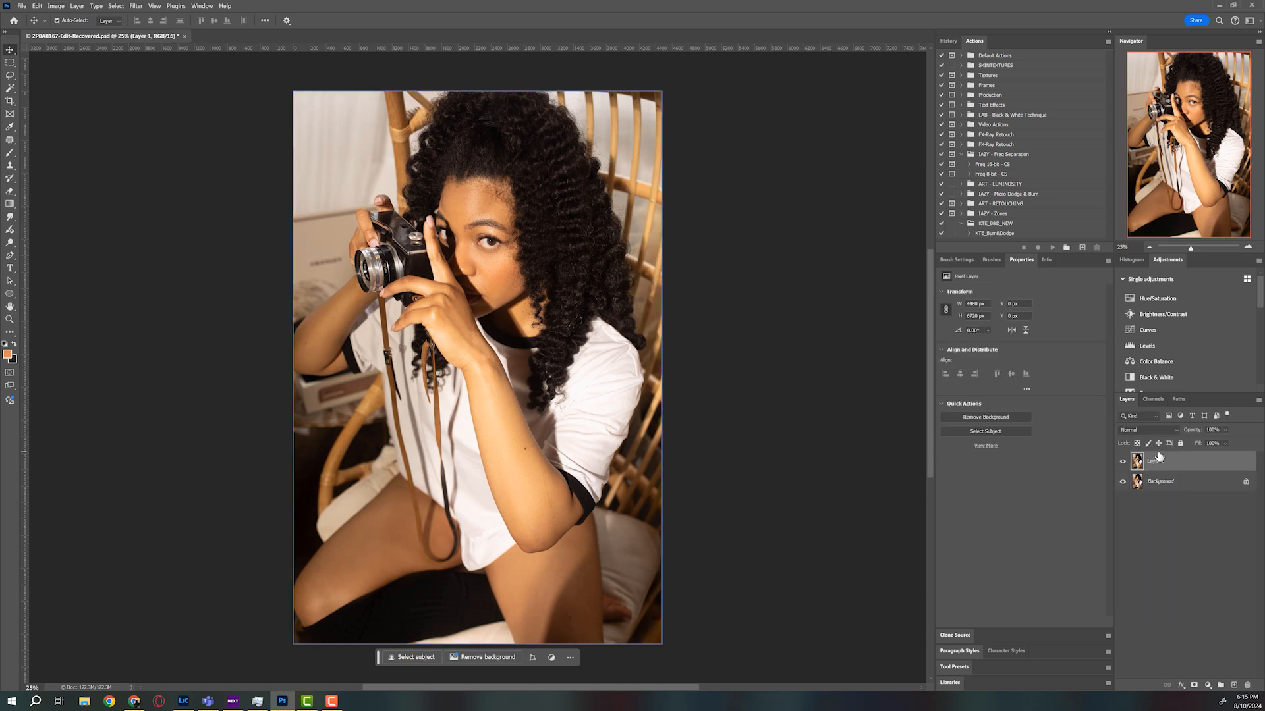
right_click(1173, 465)
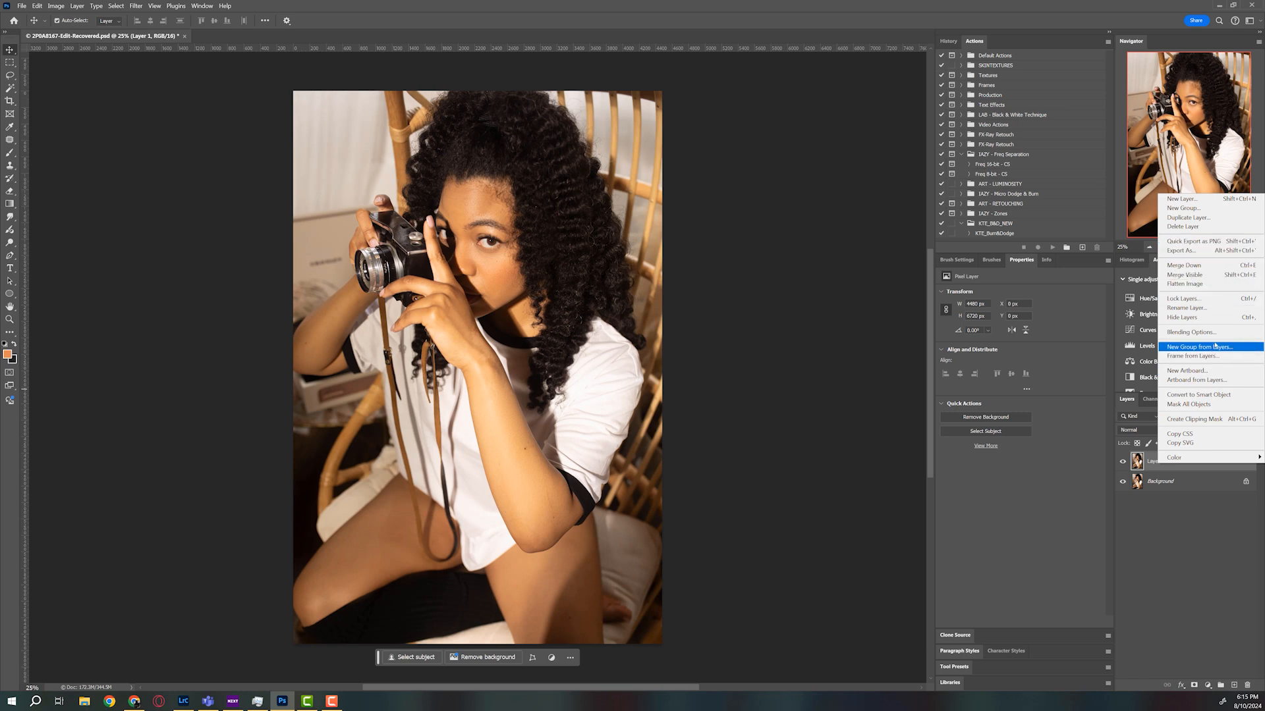
left_click(1209, 394)
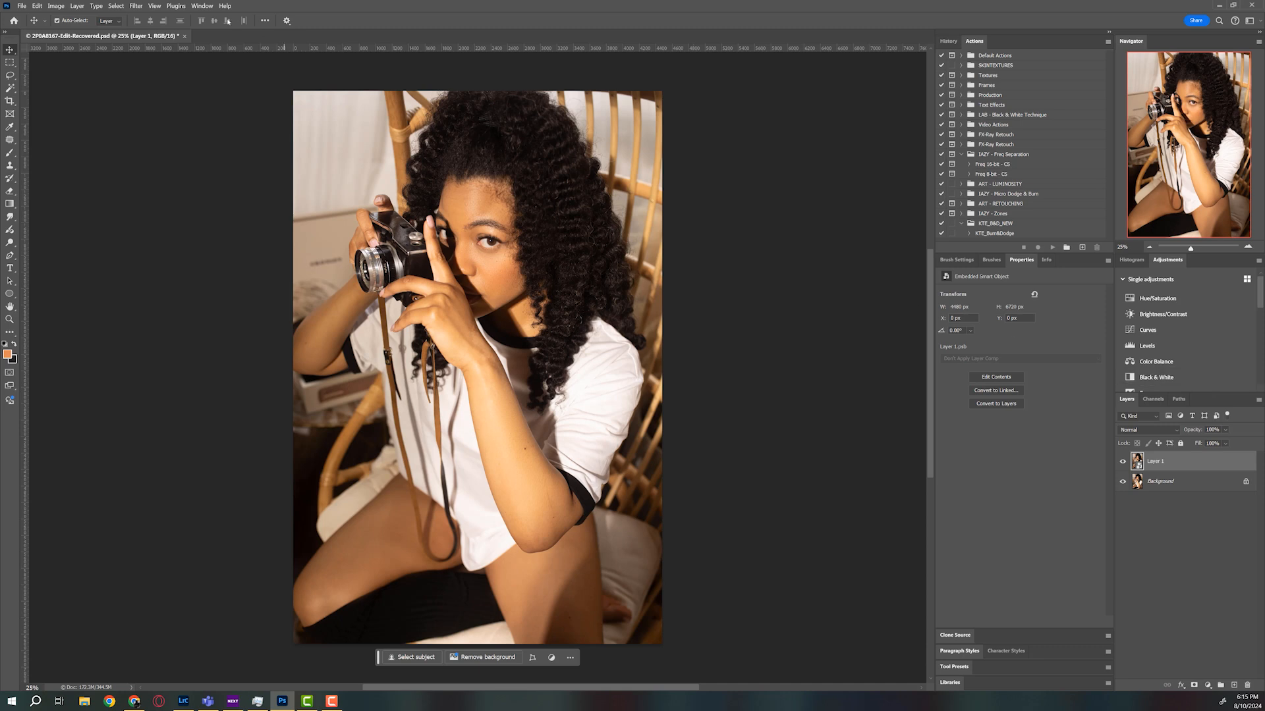
Step: Open the Dehancer Film filter on the smart object and review the plugin's film profile, license and GPU settings
left_click(136, 6)
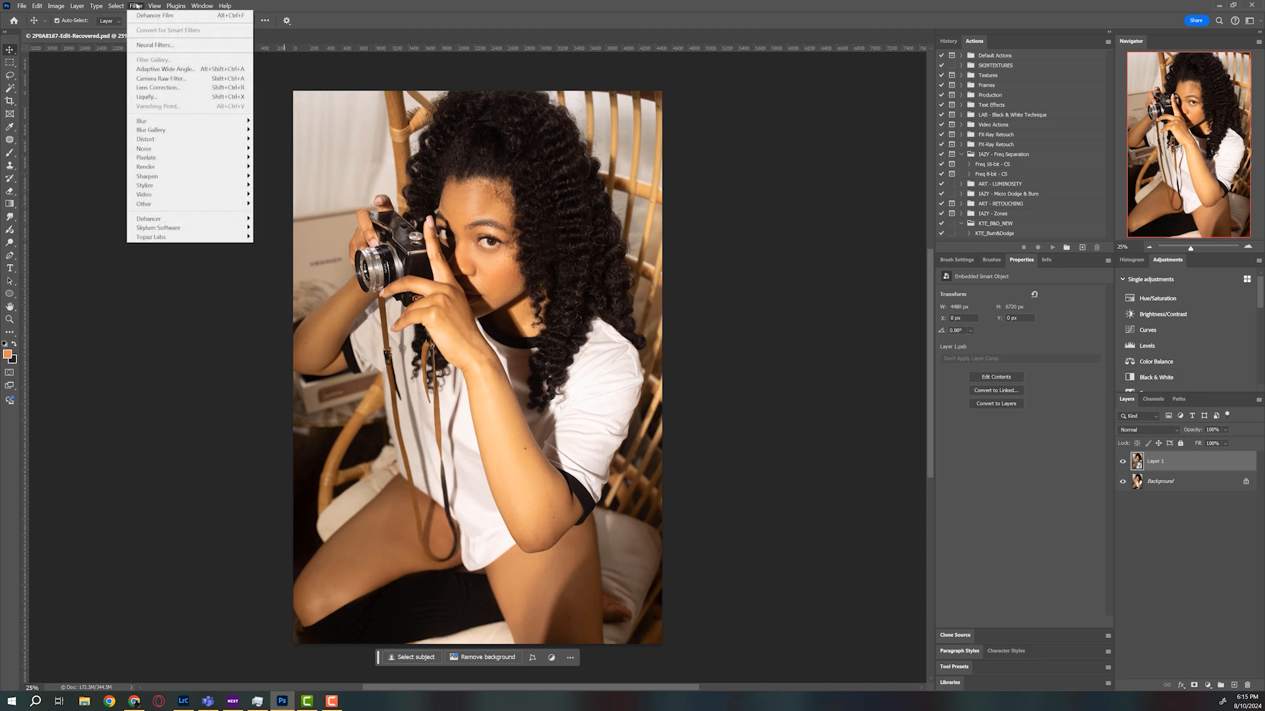
mouse_move(193, 223)
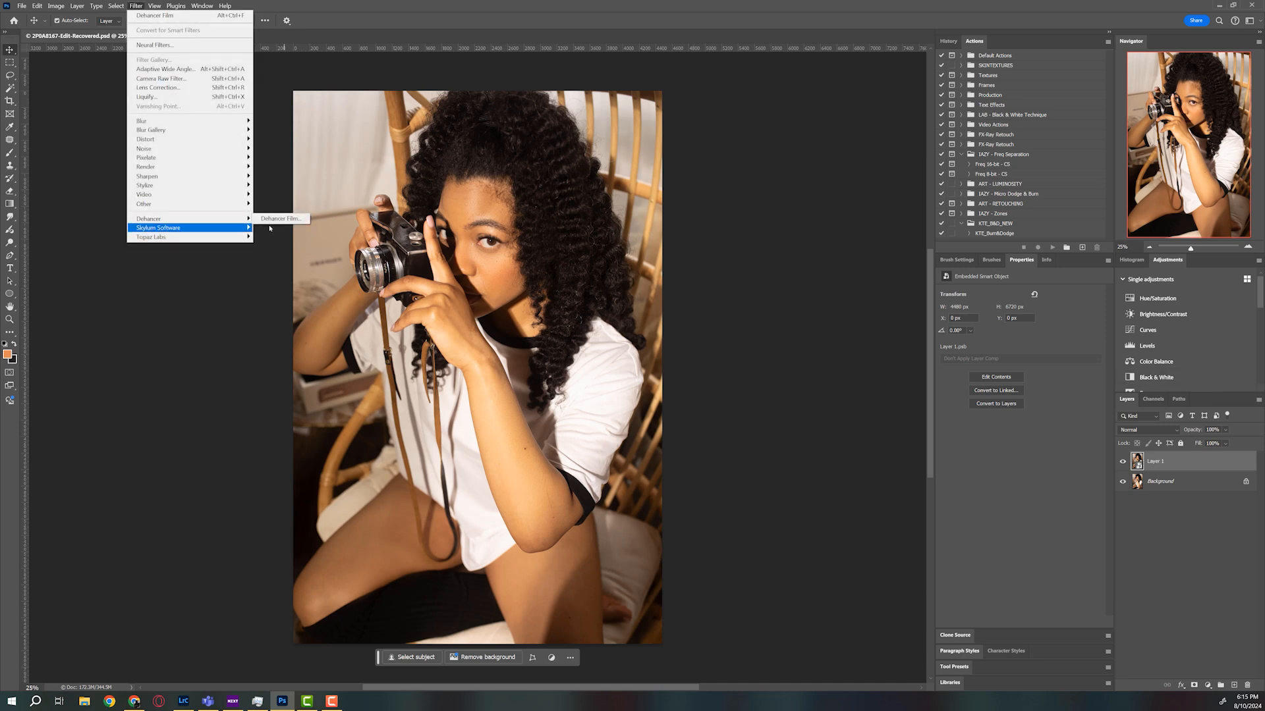
left_click(280, 218)
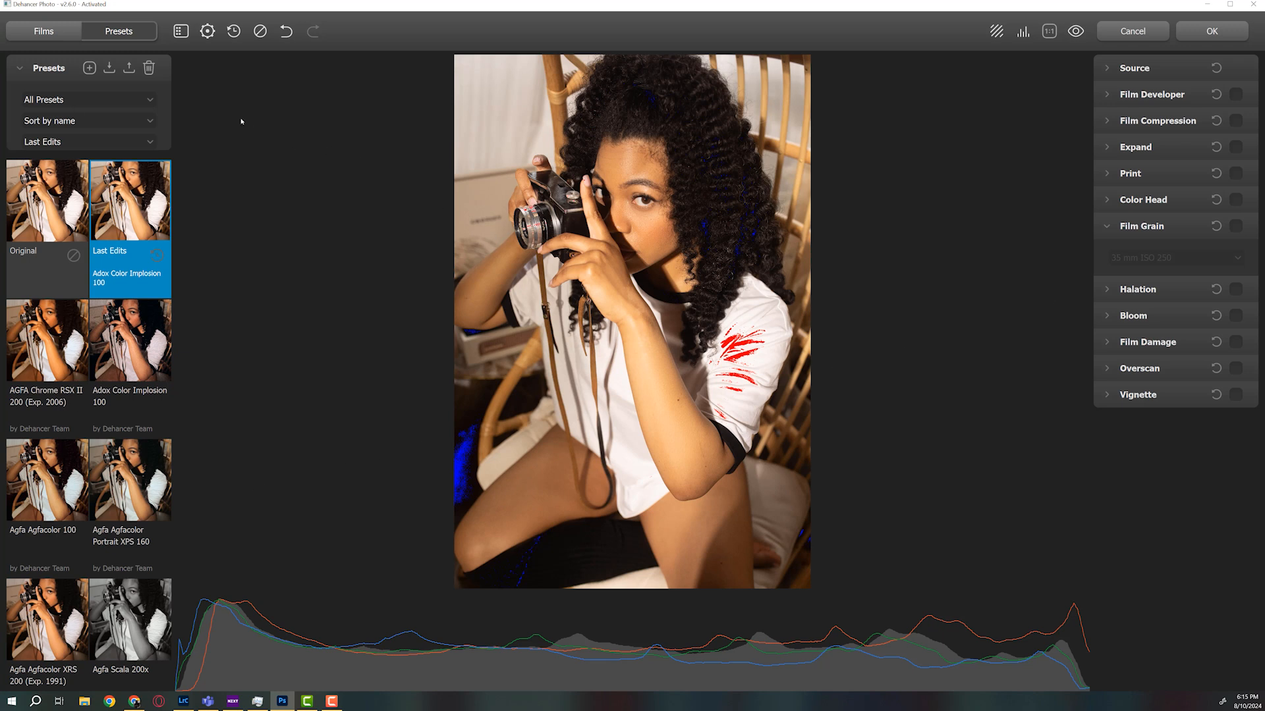
left_click(207, 31)
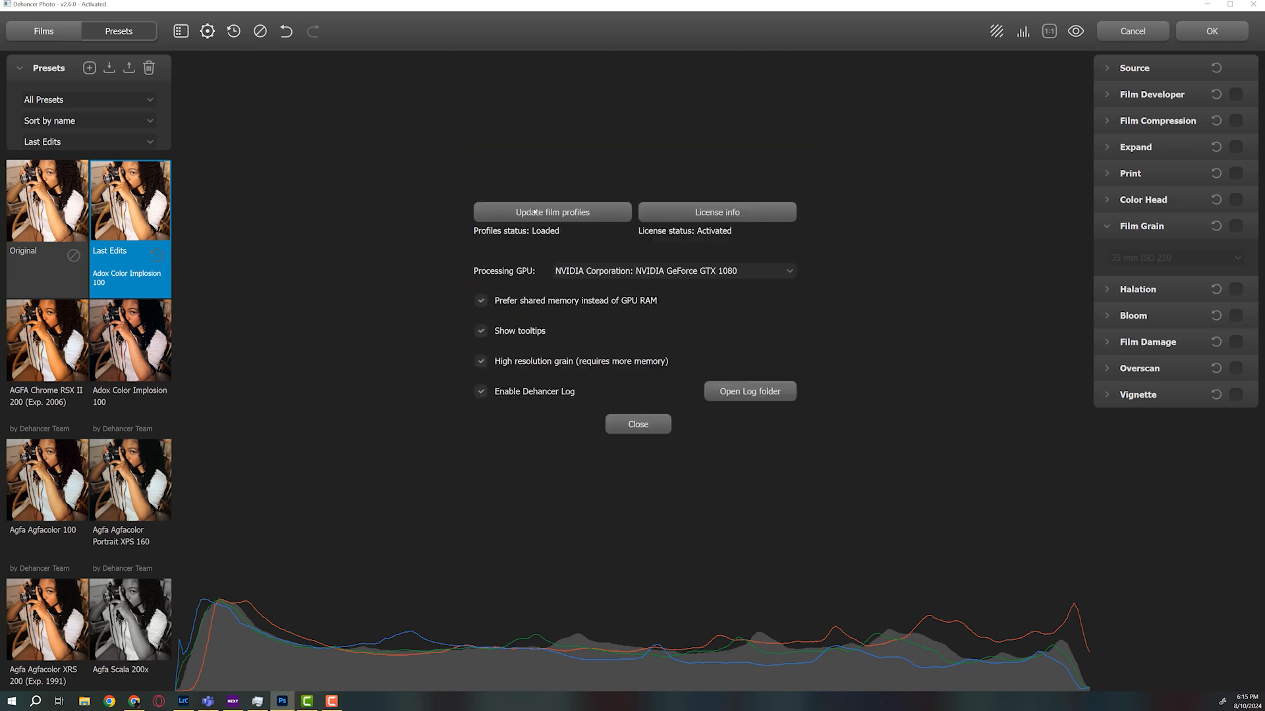
left_click(638, 424)
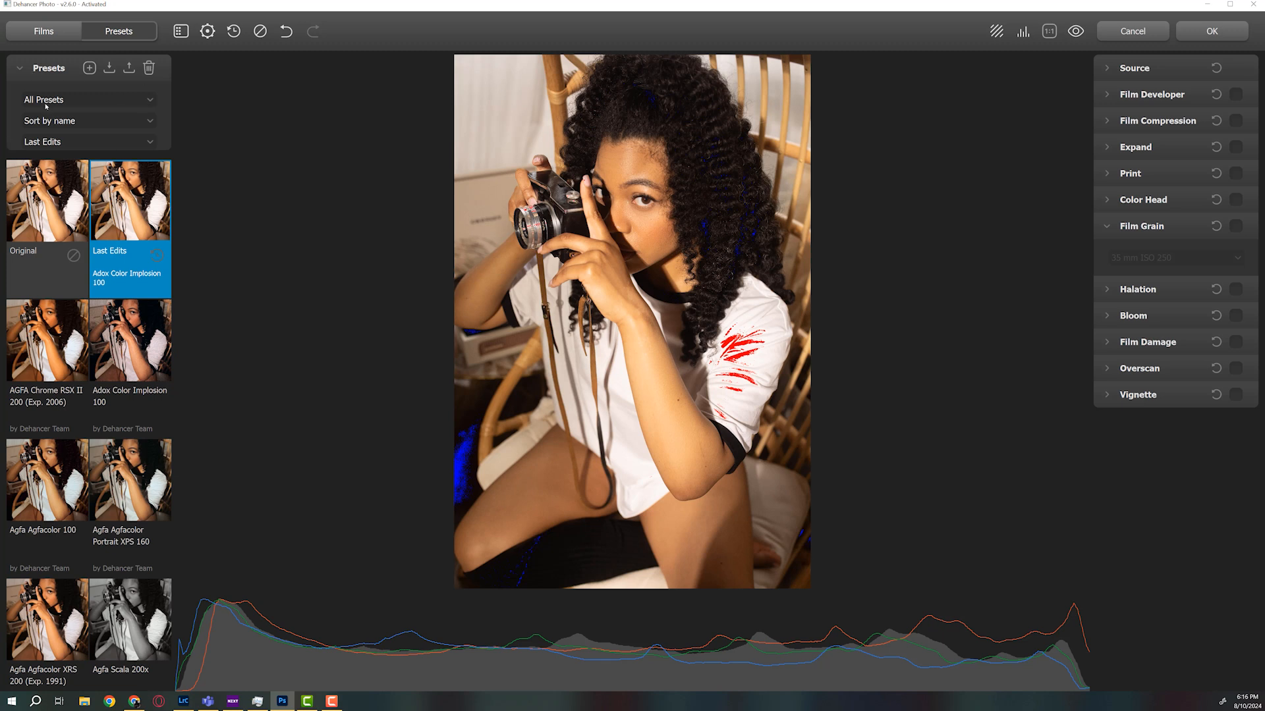
Step: Switch the preset filter to My Presets and finally to Dehancer Team
left_click(123, 103)
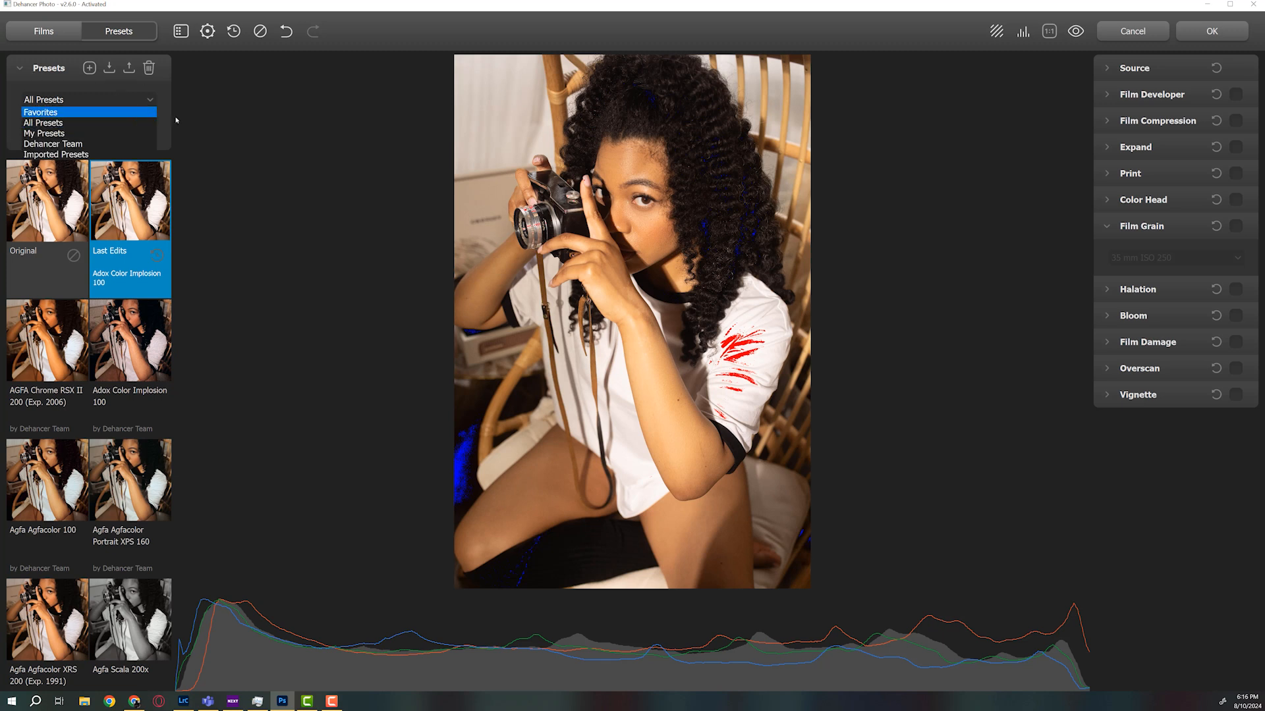
left_click(82, 133)
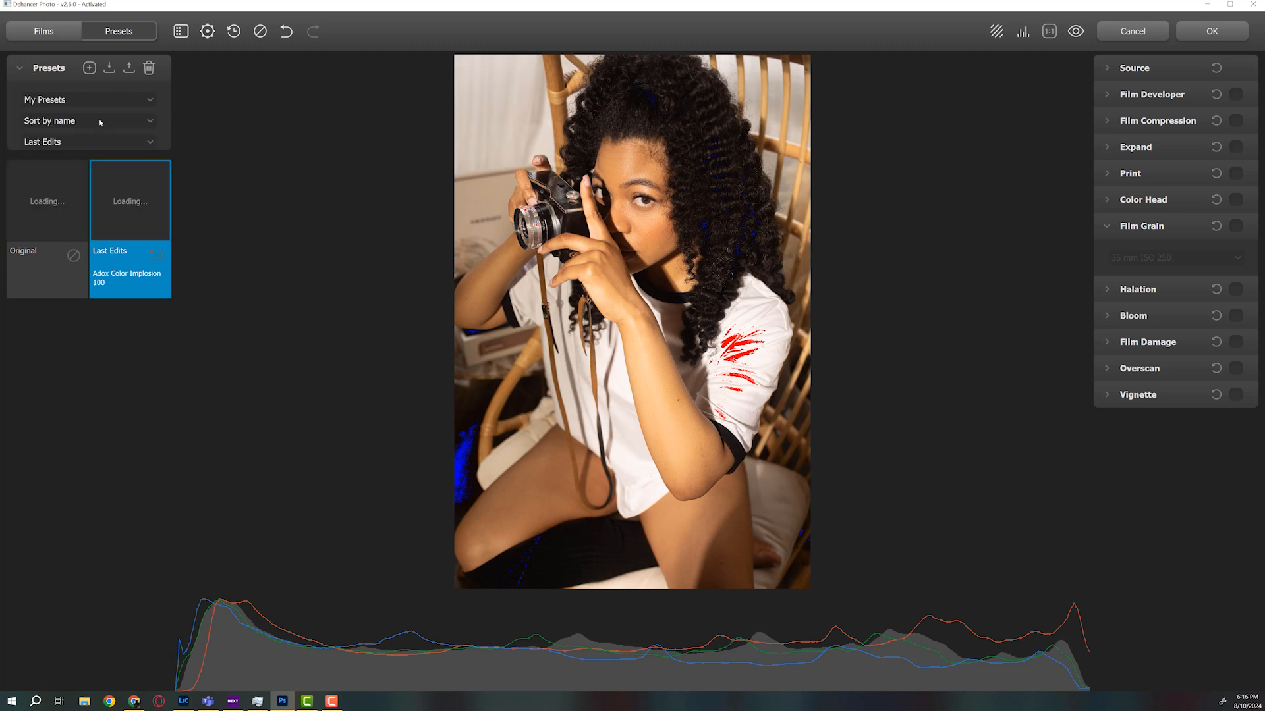
left_click(127, 98)
left_click(74, 144)
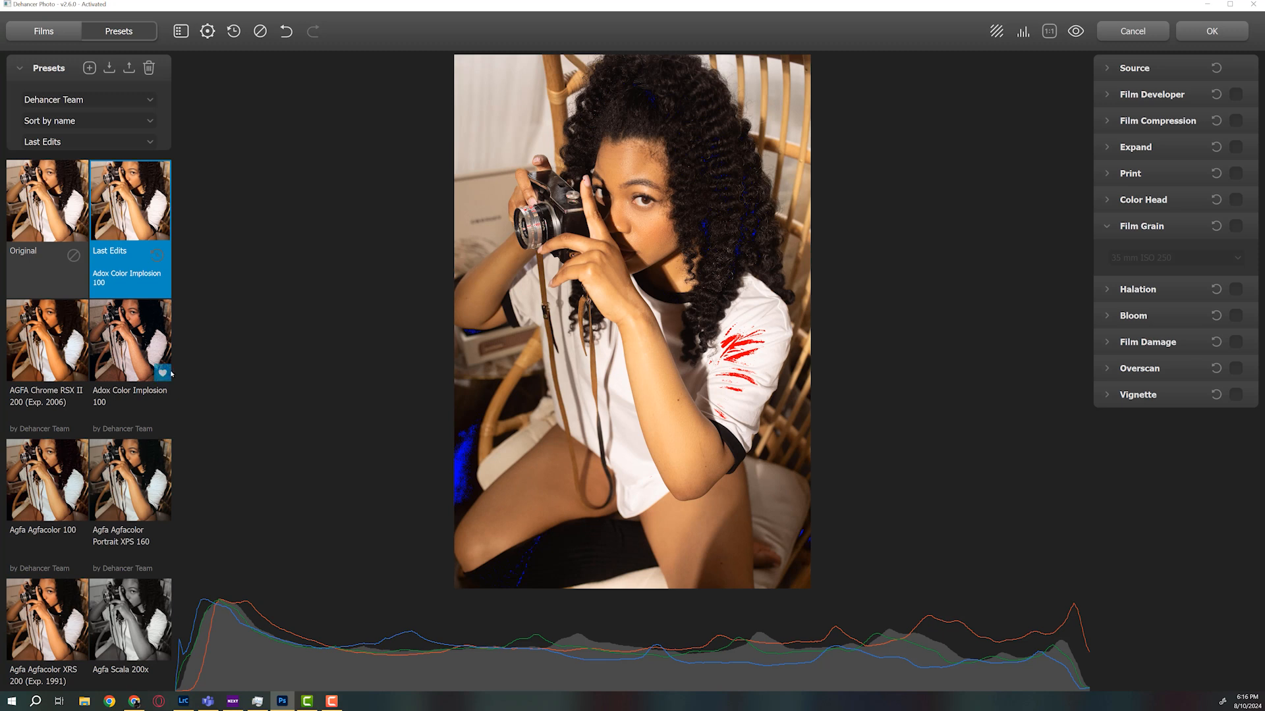
Step: Try the Agfa Scala 200x and normal Ambrotype presets on the photo
scroll(111, 306, "down", 3)
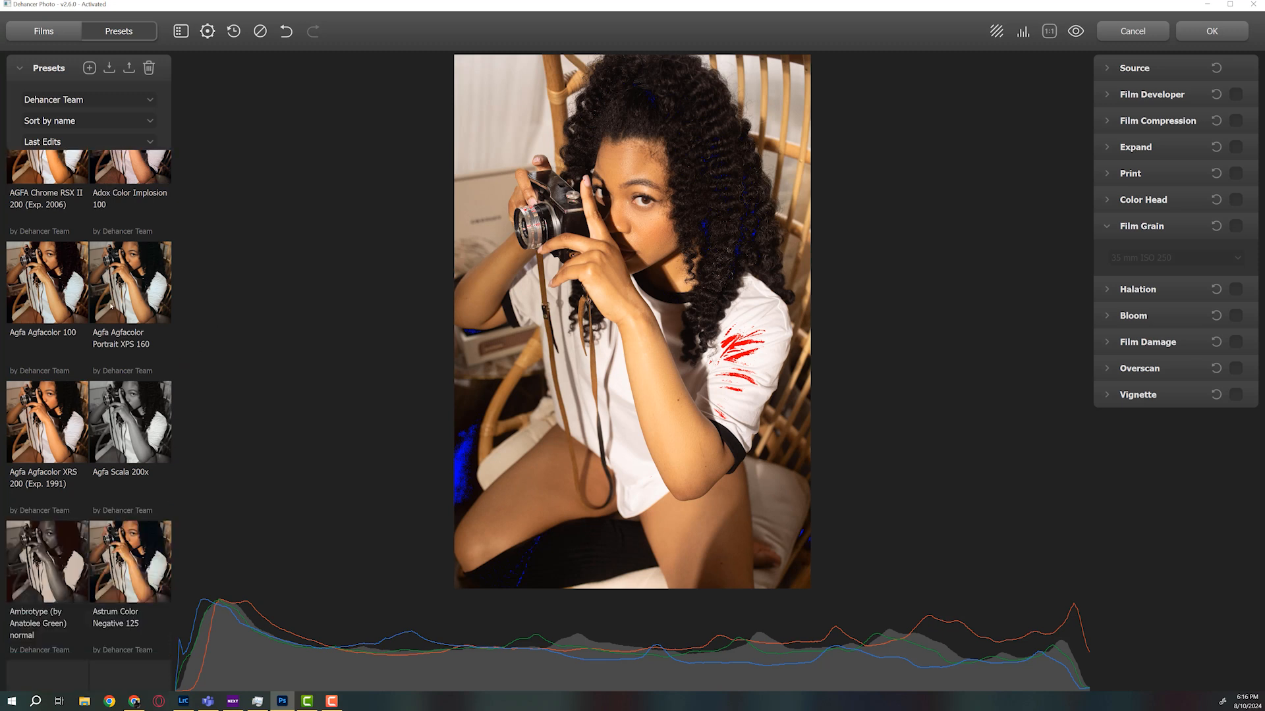
left_click(143, 409)
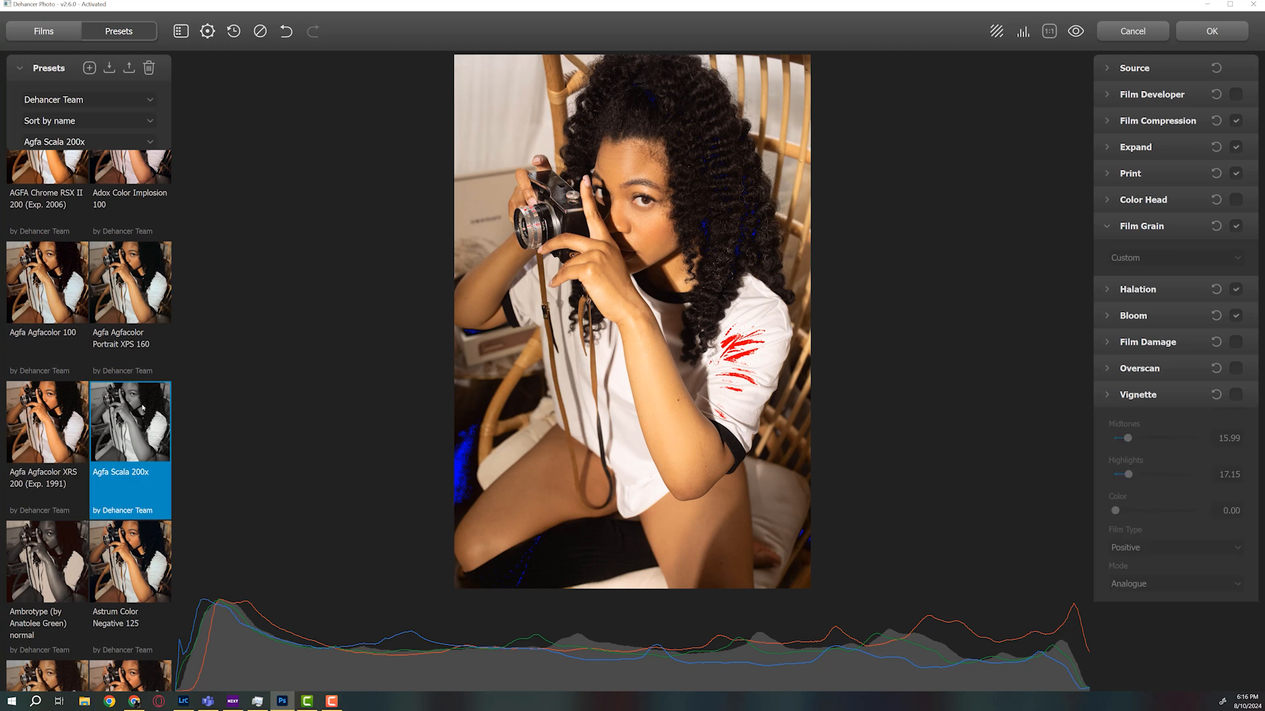
scroll(143, 408, "down", 1)
scroll(143, 409, "down", 1)
left_click(73, 461)
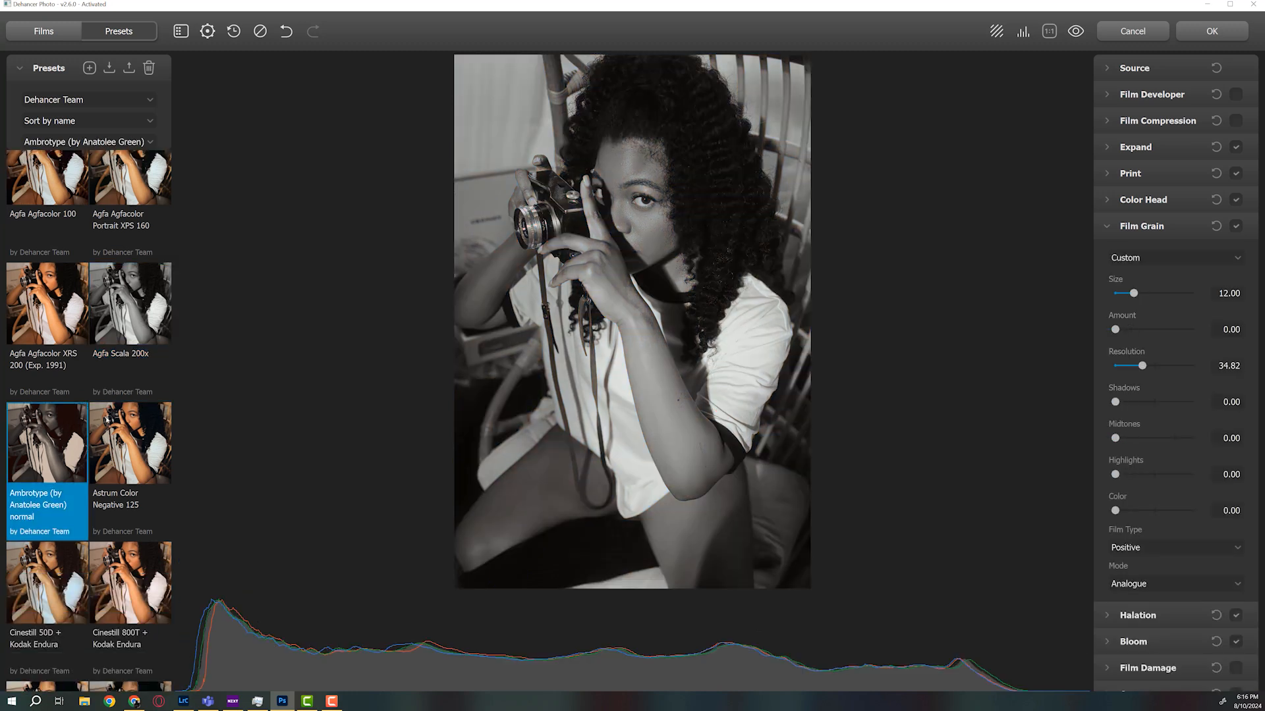
Step: Try the Fujichrome CDU-II (cross) and Fujichrome Velvia 100 presets on the photo
scroll(107, 422, "down", 3)
scroll(131, 450, "down", 2)
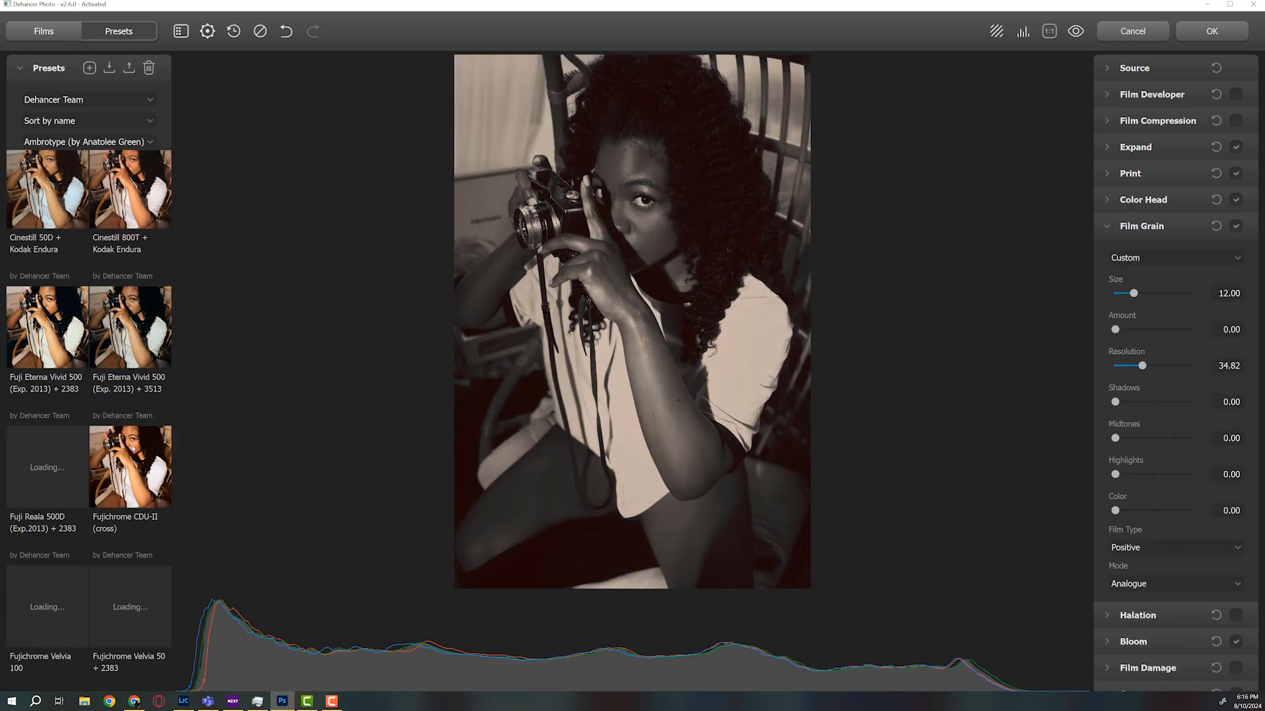
left_click(131, 450)
scroll(132, 449, "down", 3)
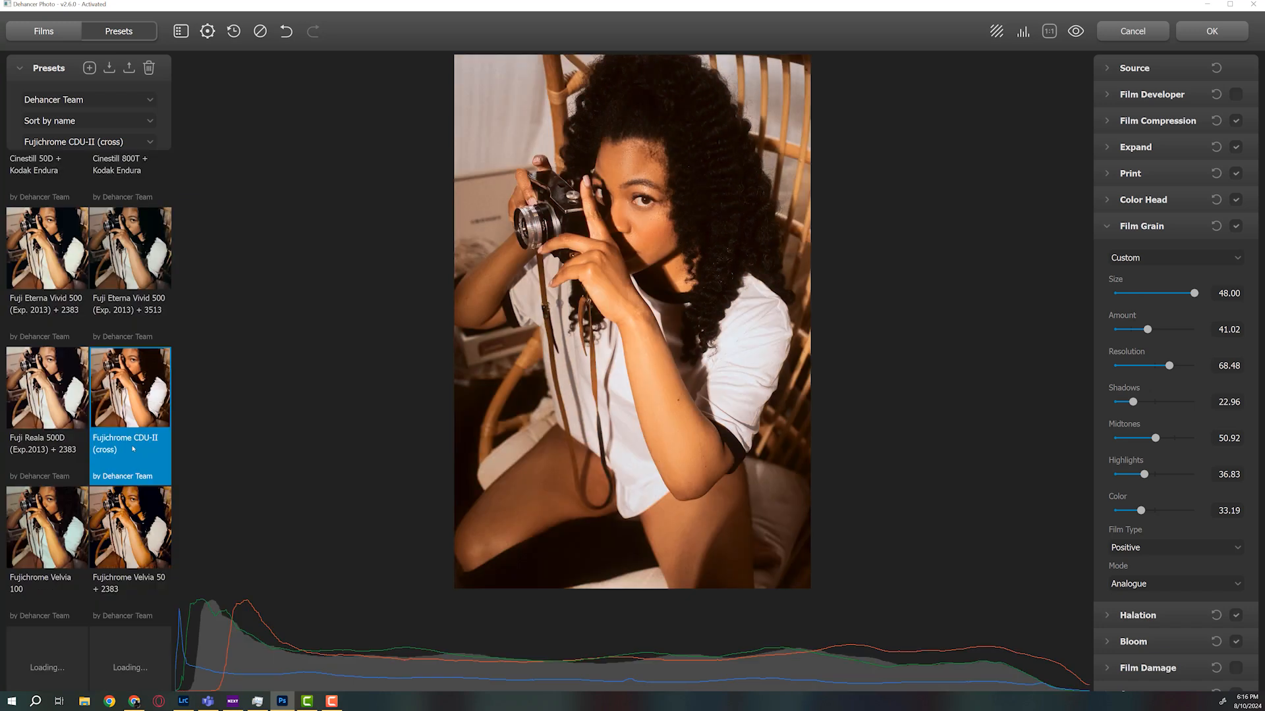
left_click(48, 372)
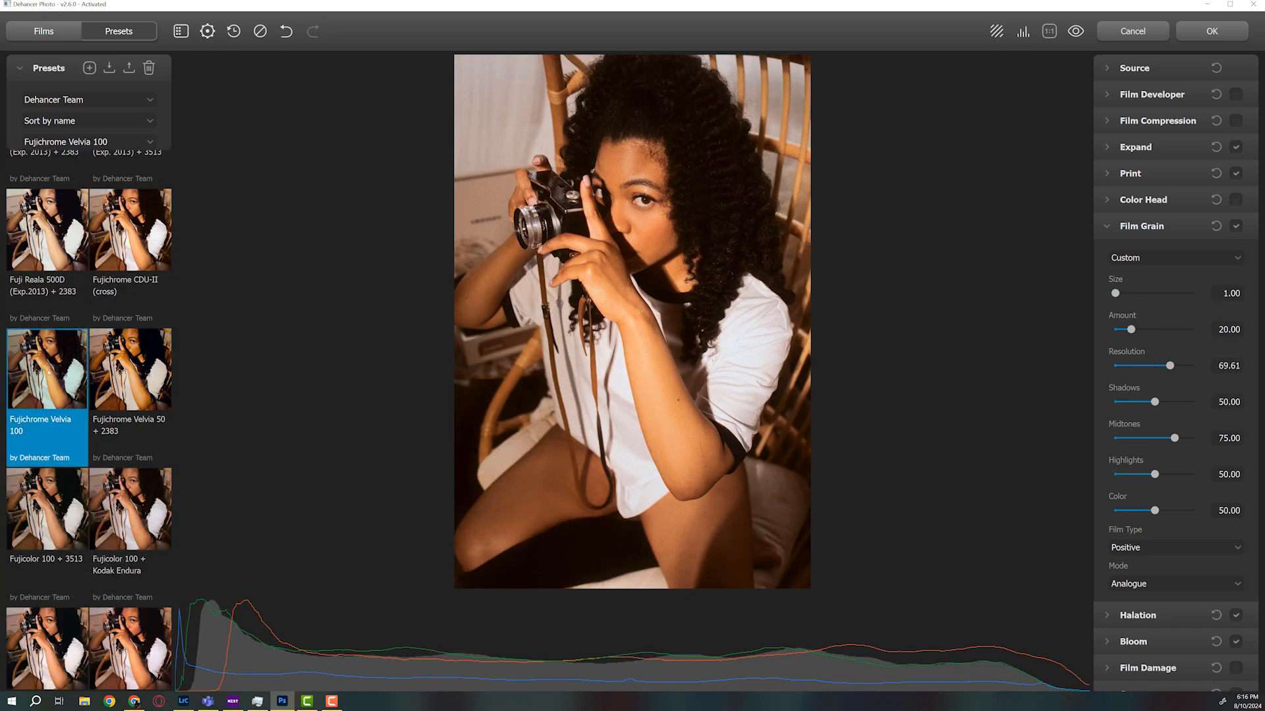
Step: Browse further through the Dehancer Team presets and try Ilford HP5 Plus 400 Push +2
scroll(70, 481, "down", 3)
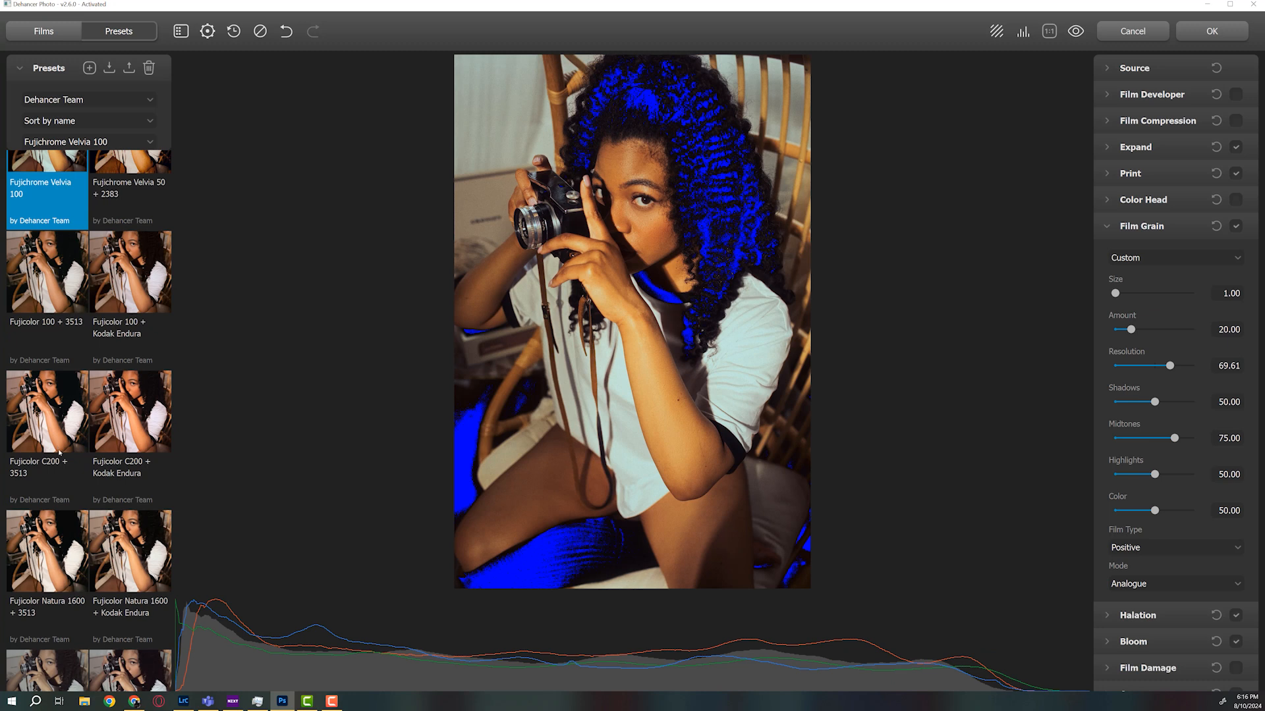
scroll(60, 452, "down", 2)
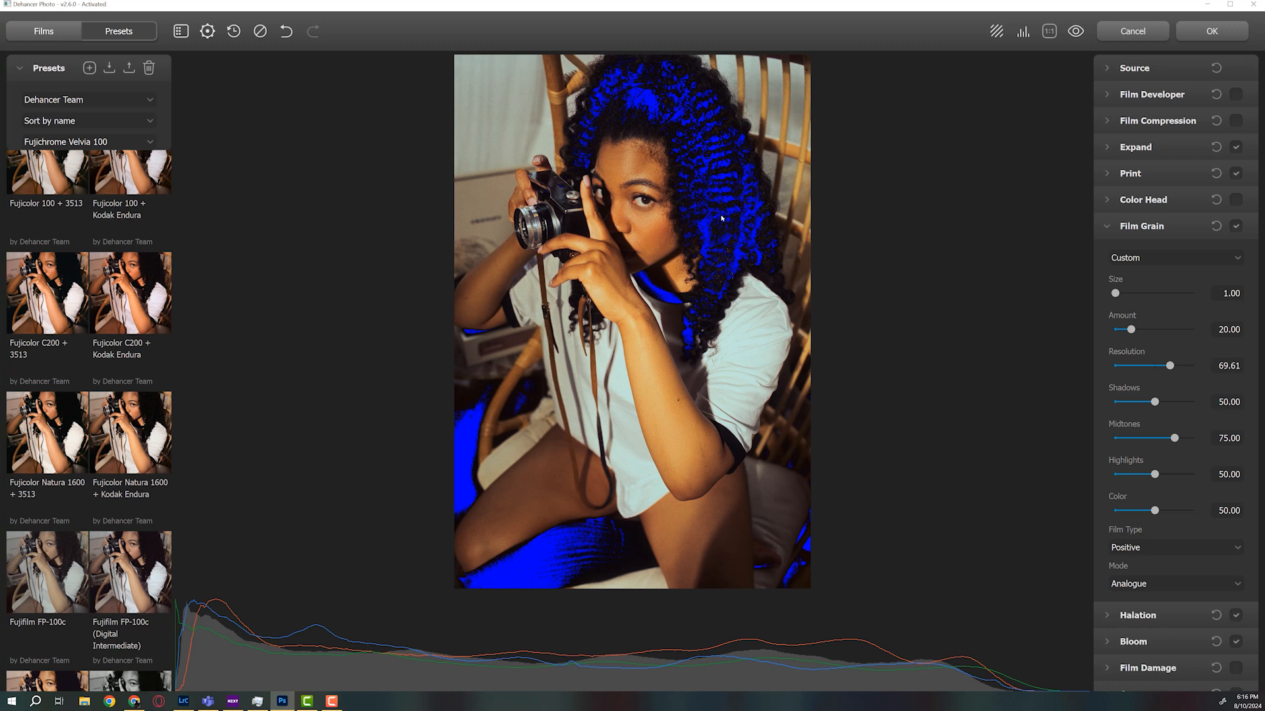
scroll(135, 487, "down", 4)
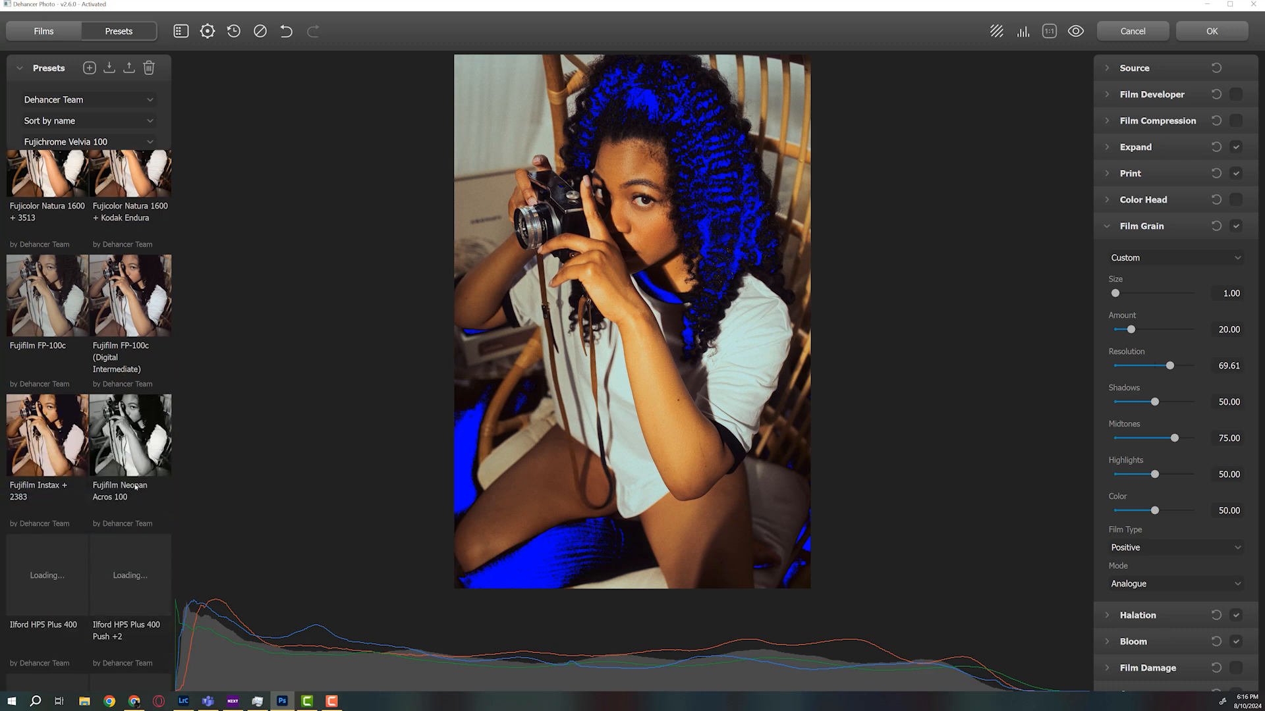
scroll(137, 448, "down", 3)
left_click(137, 448)
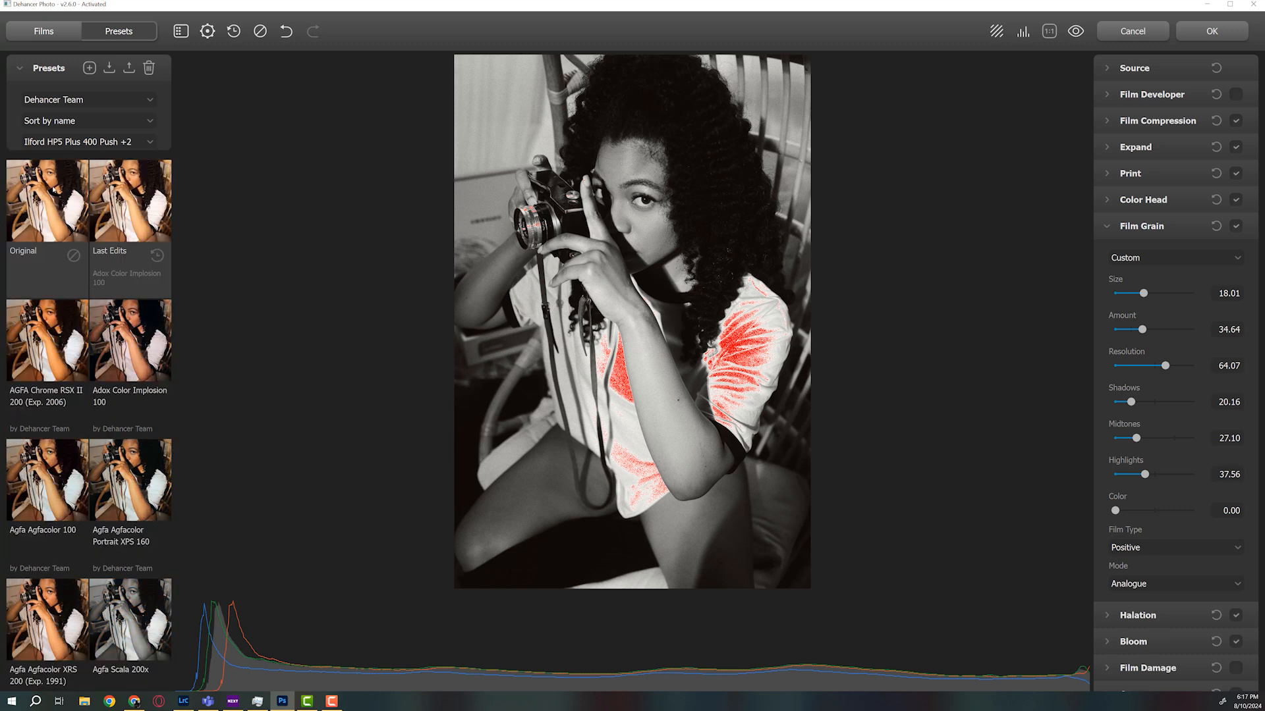
Step: Switch back to the Original preset and set the source's Exposure Compensation to -1.67
left_click(47, 224)
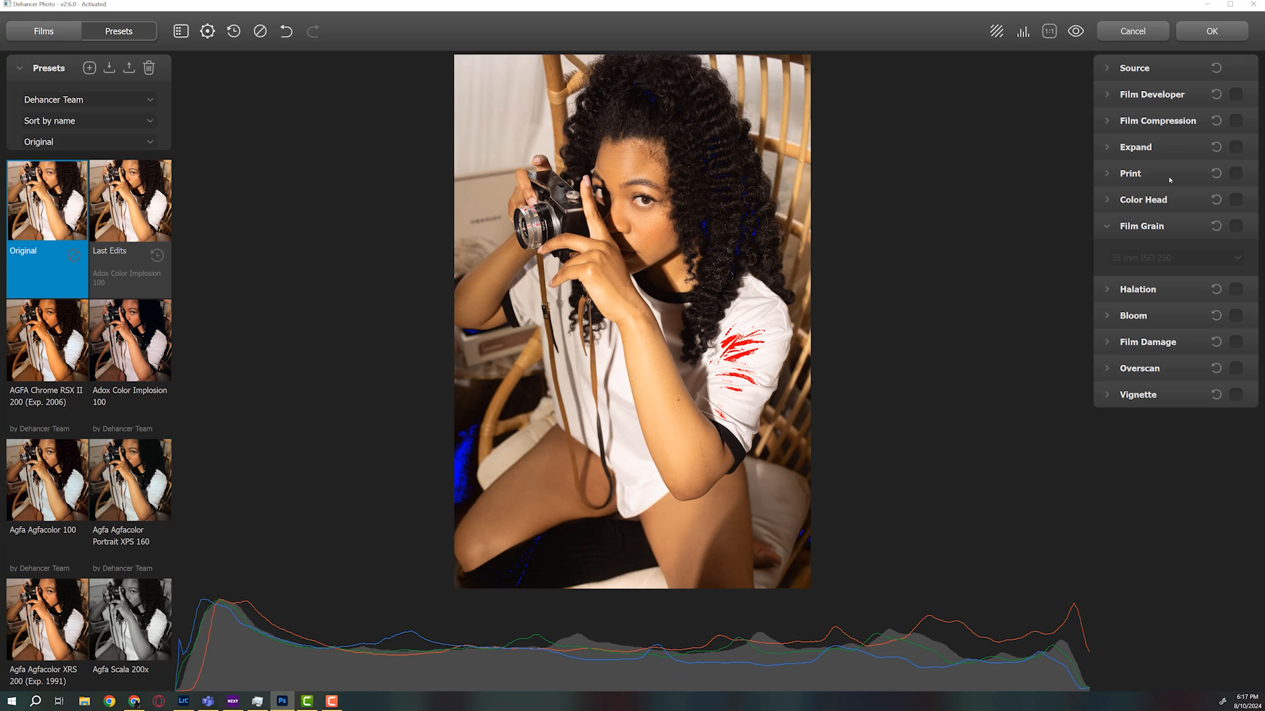
left_click(1111, 73)
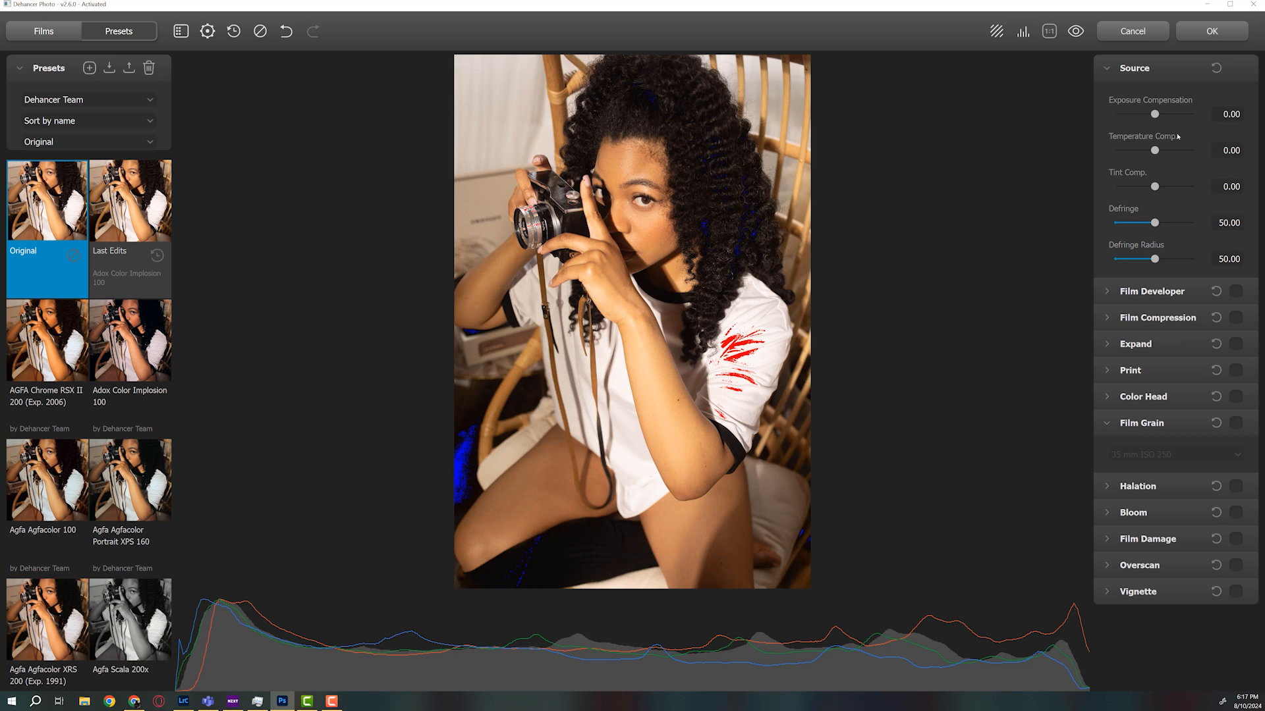
mouse_move(1155, 114)
left_mouse_down()
mouse_move(1176, 114)
mouse_move(1132, 114)
left_mouse_up()
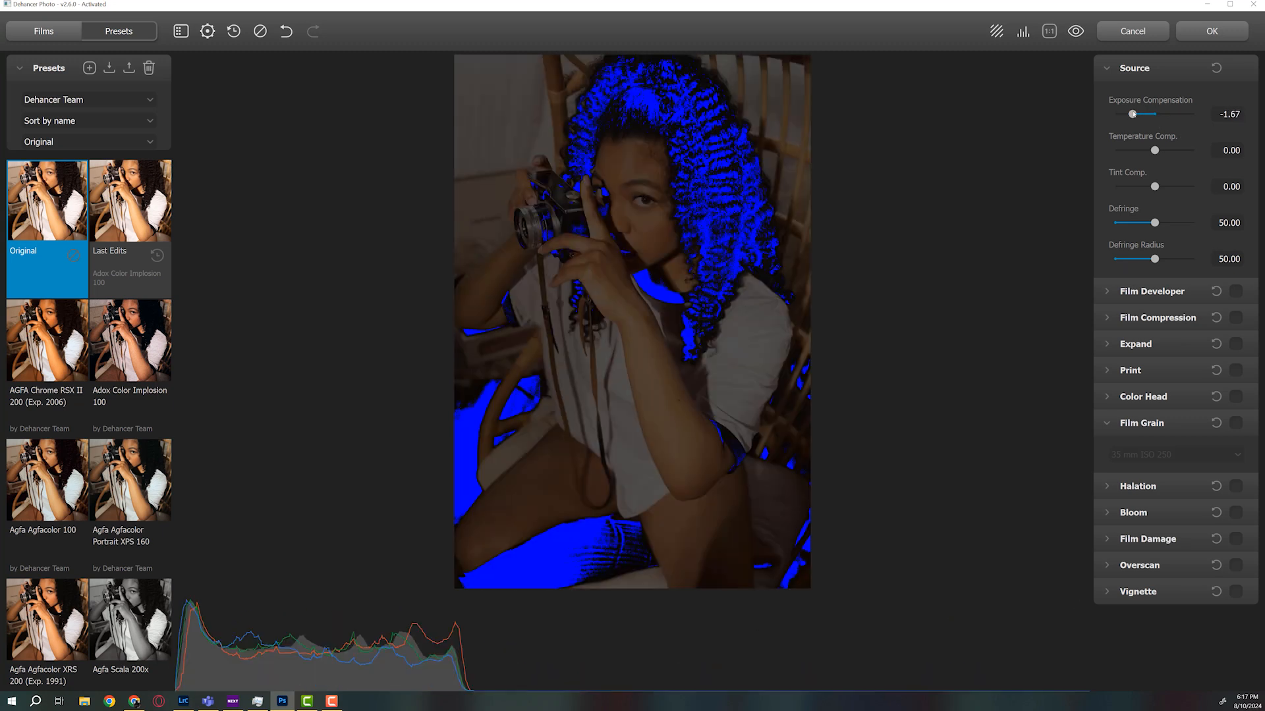
Step: Set the source's Exposure Compensation to 0.10
left_click_drag(1132, 114, 1157, 115)
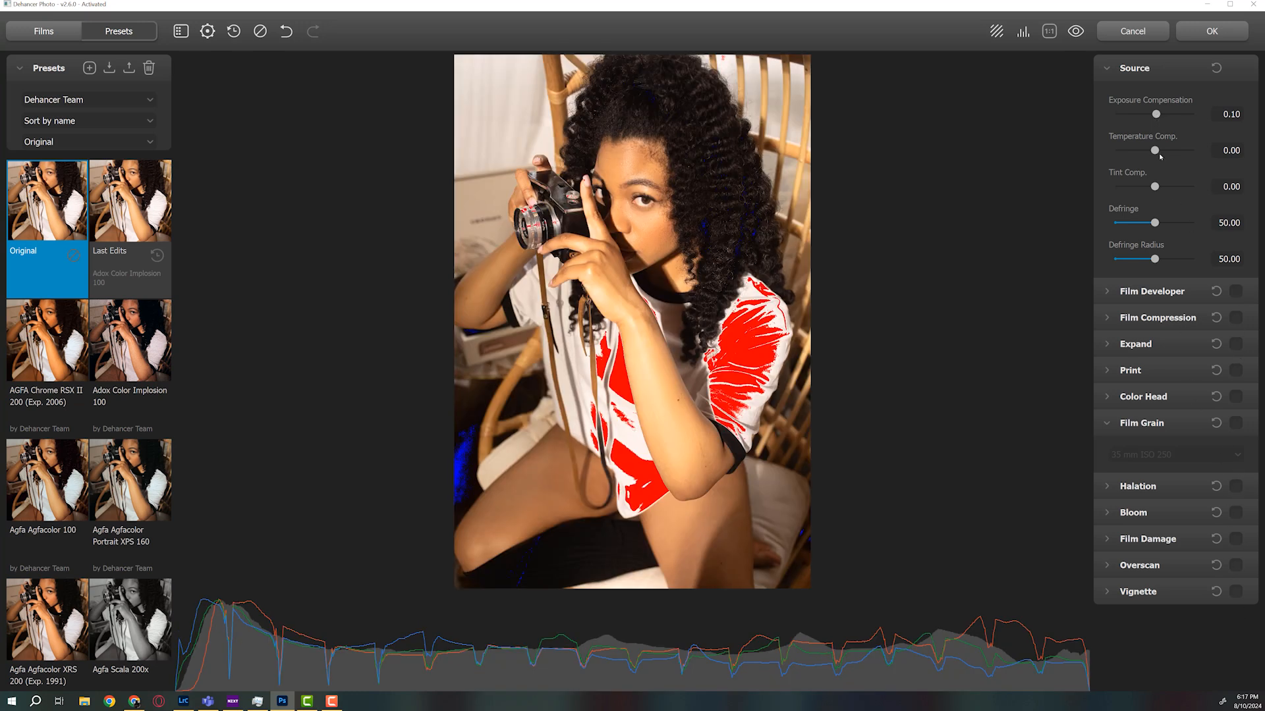
left_click_drag(1162, 115, 1159, 117)
left_click(1158, 116)
Step: Try a source Temperature Compensation of -76.67 and reset it to 0
mouse_move(1139, 154)
left_mouse_down()
mouse_move(1160, 155)
mouse_move(1125, 151)
left_mouse_up()
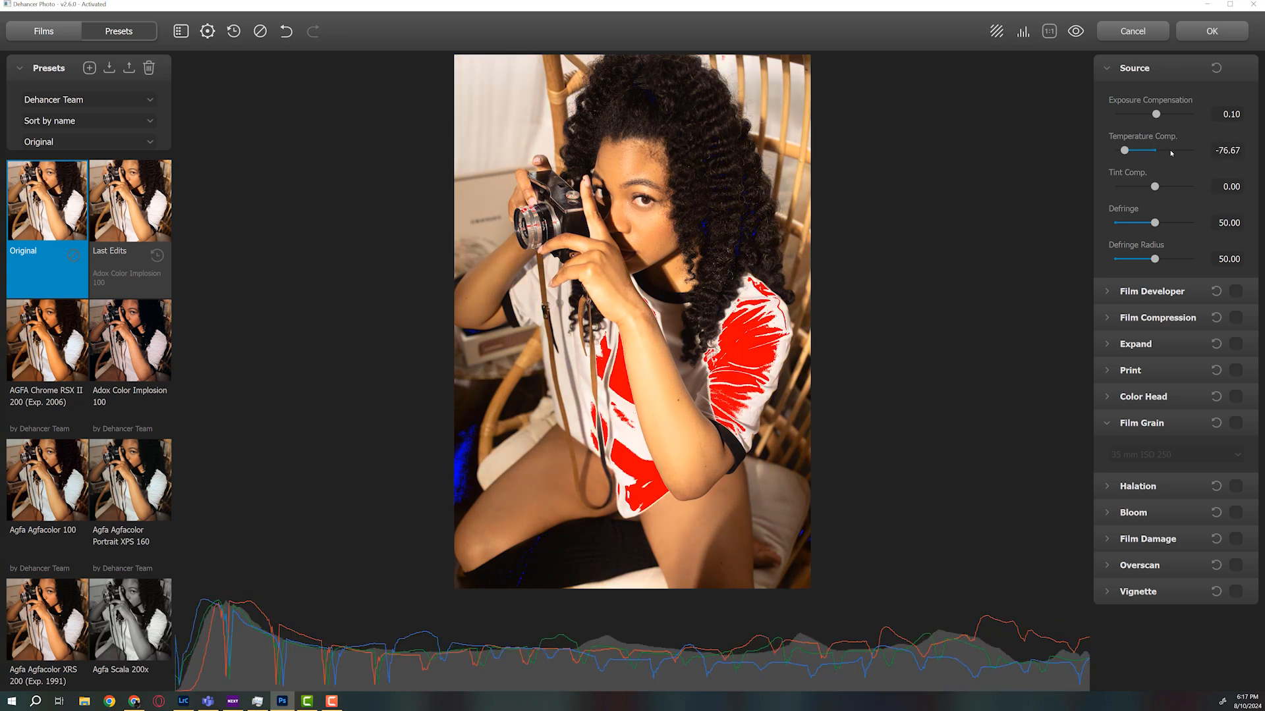
left_click(1153, 151)
left_click(1228, 151)
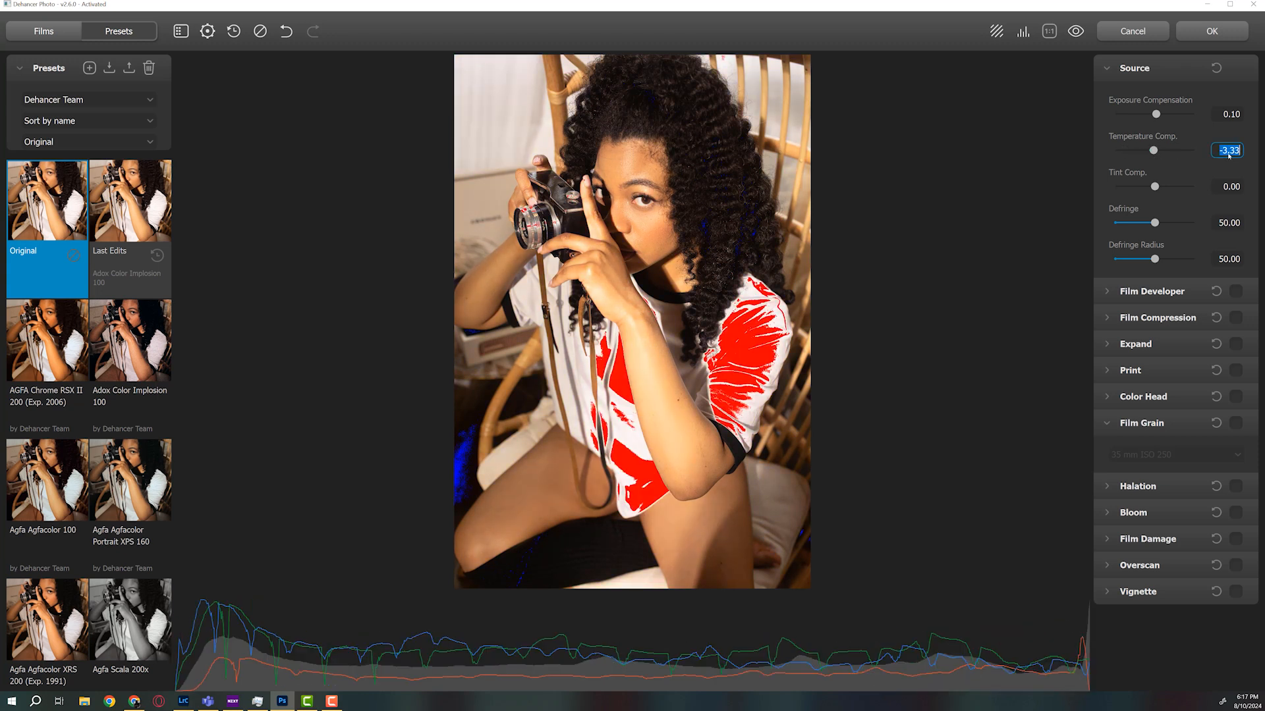
type("0")
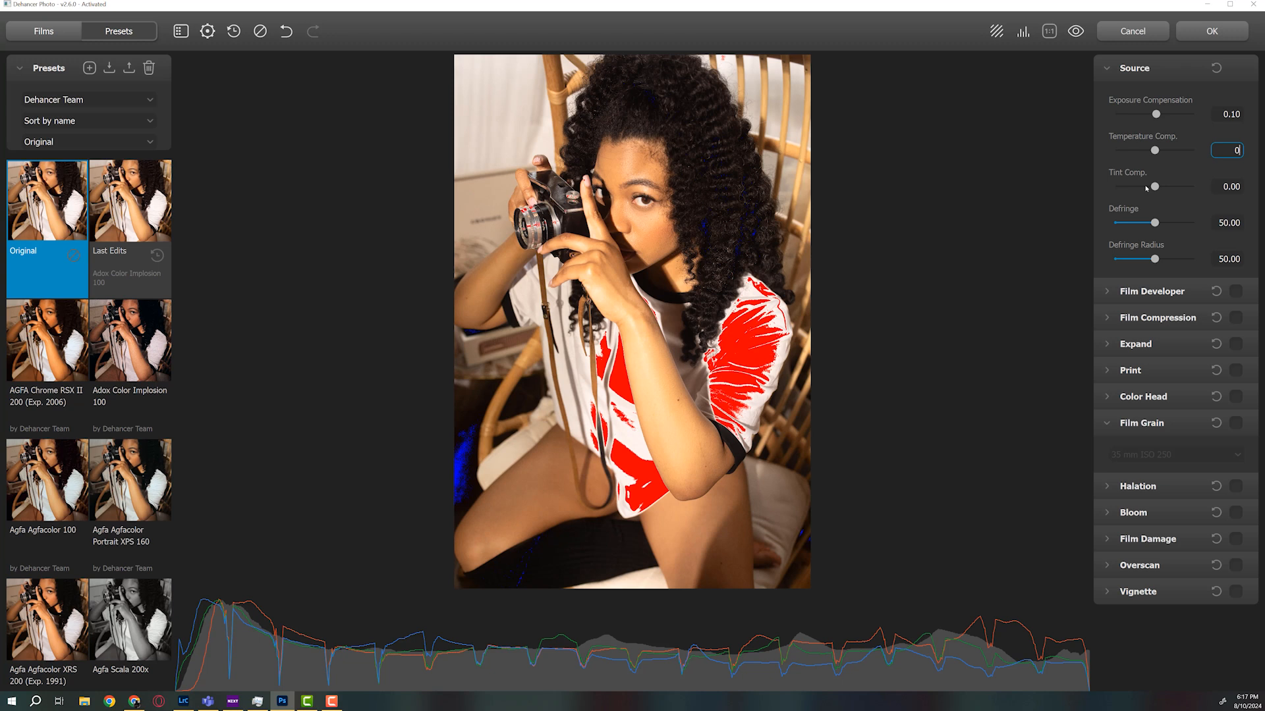
Step: Try a source Tint Compensation of -58.33, reset it to 0, and try a Defringe of 29.17
left_click_drag(1151, 188, 1132, 189)
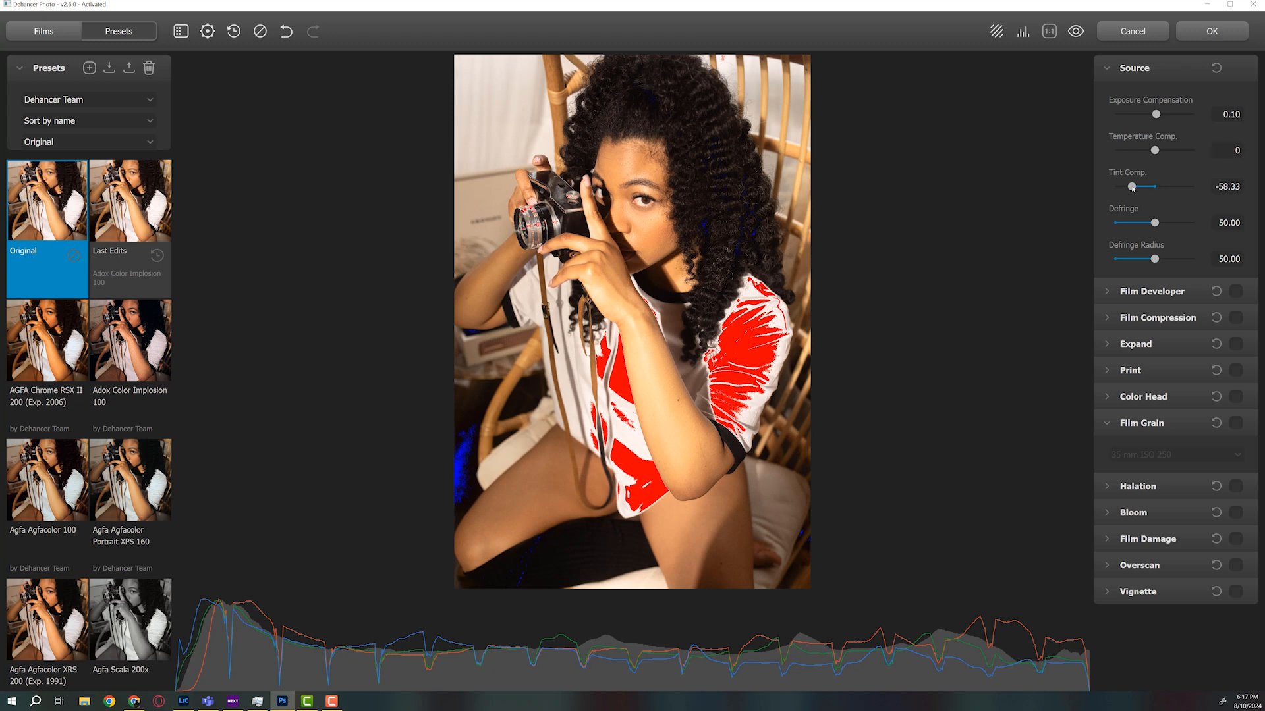
left_click(1176, 187)
double_click(1228, 189)
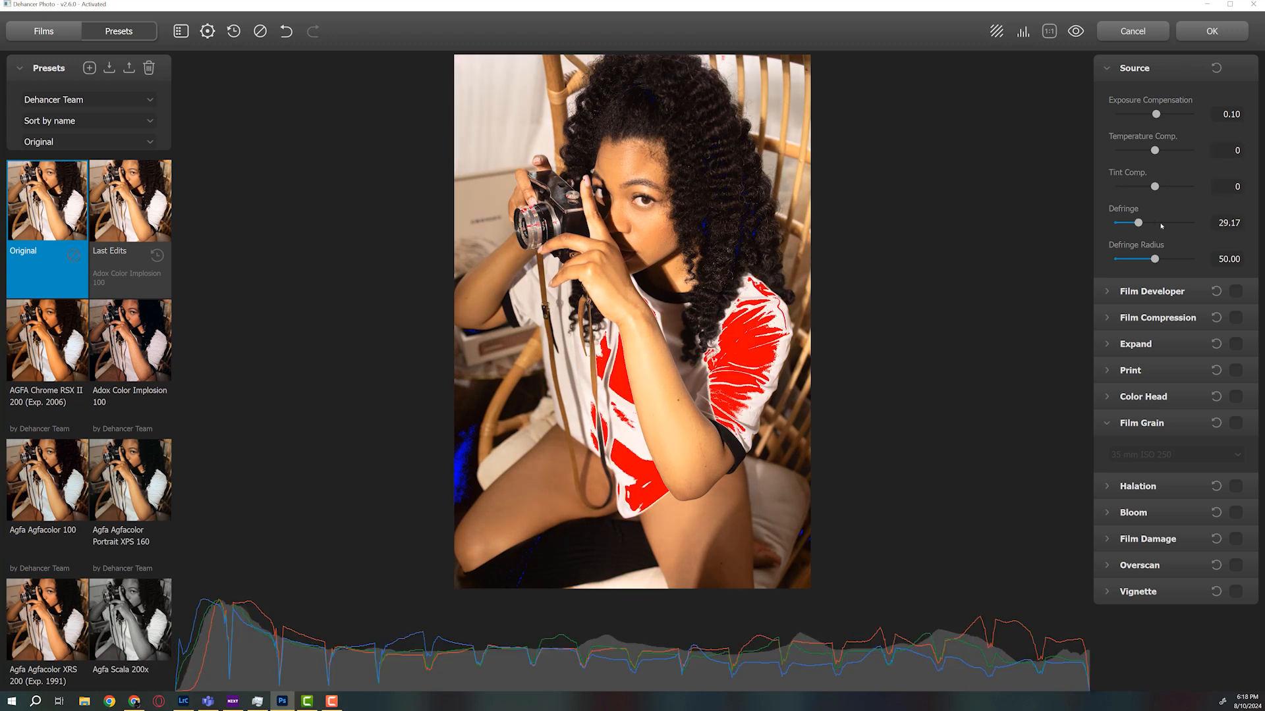
left_click_drag(1159, 224, 1155, 225)
left_click(1109, 69)
Step: Enable Film Developer and try its Gamma Correction and Color Boost adjustments on the photo
left_click(1236, 94)
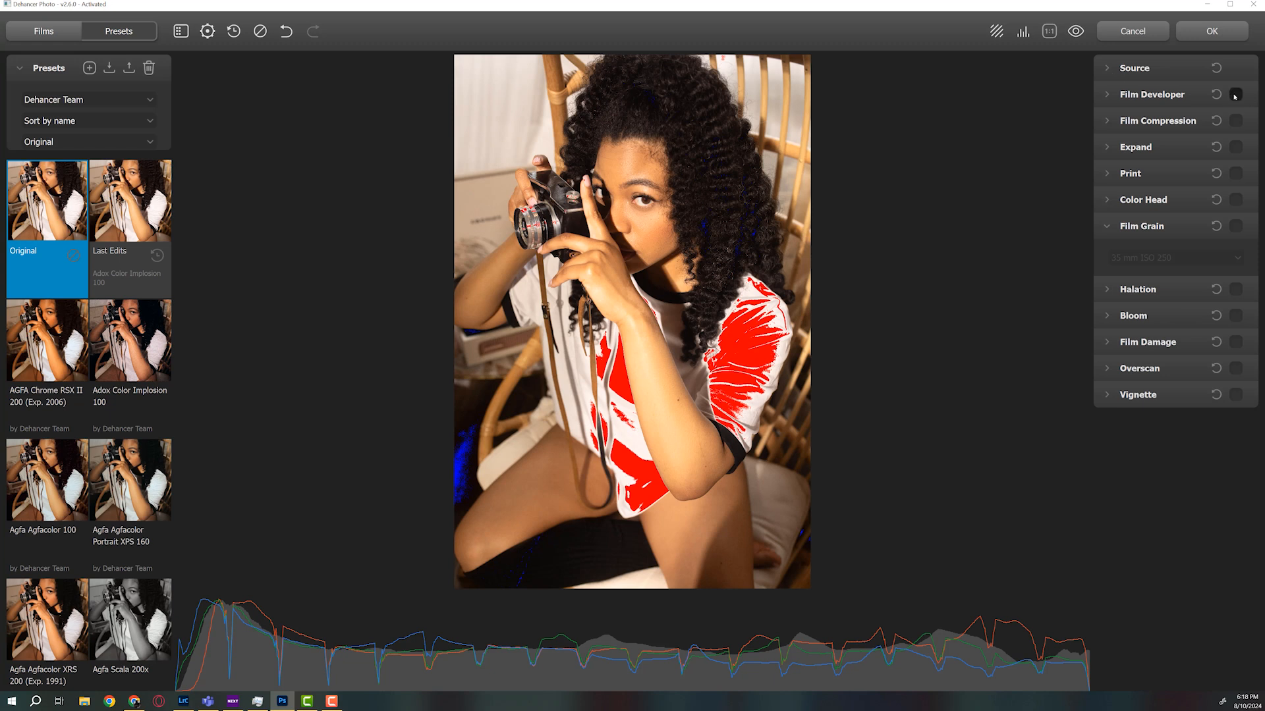
left_click(1111, 94)
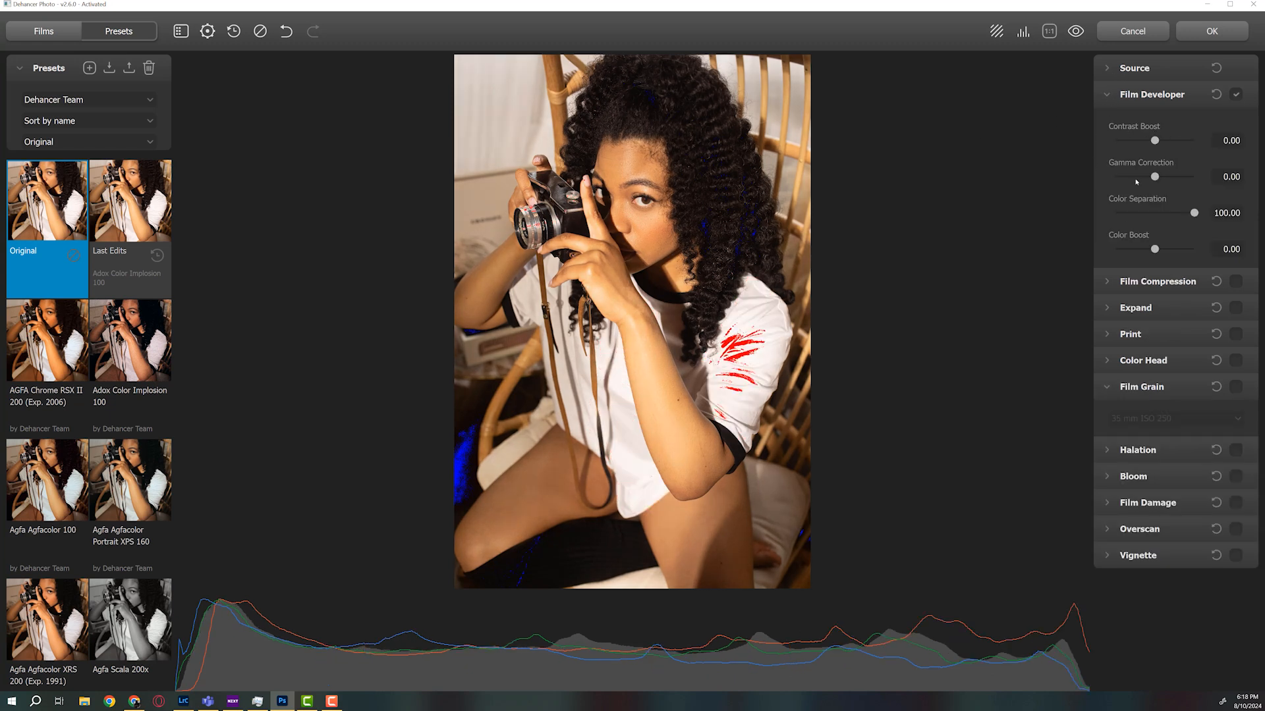
left_click_drag(1176, 176, 1153, 176)
left_click_drag(1154, 249, 1156, 249)
left_click(1107, 96)
Step: Enable Film Compression, compare Color Density values from 11.67 up to 94.58, and settle on 49.58
left_click(1111, 120)
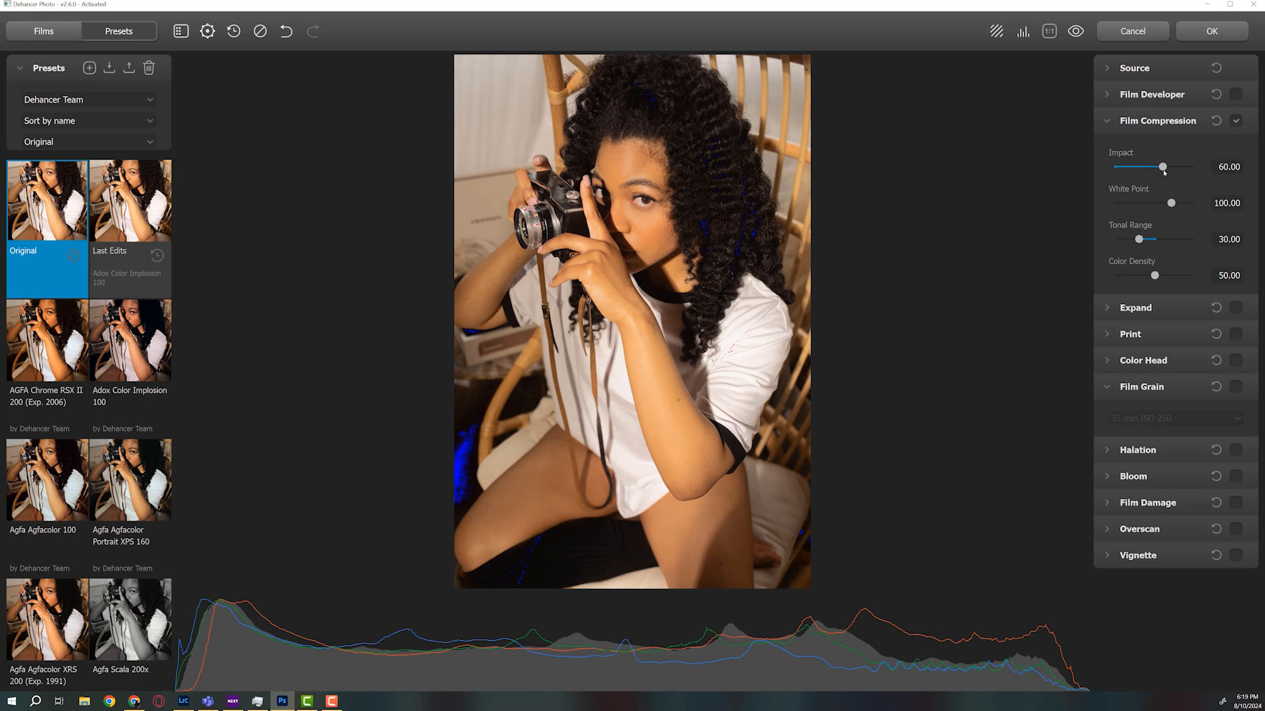
left_click(1174, 277)
left_click(1125, 277)
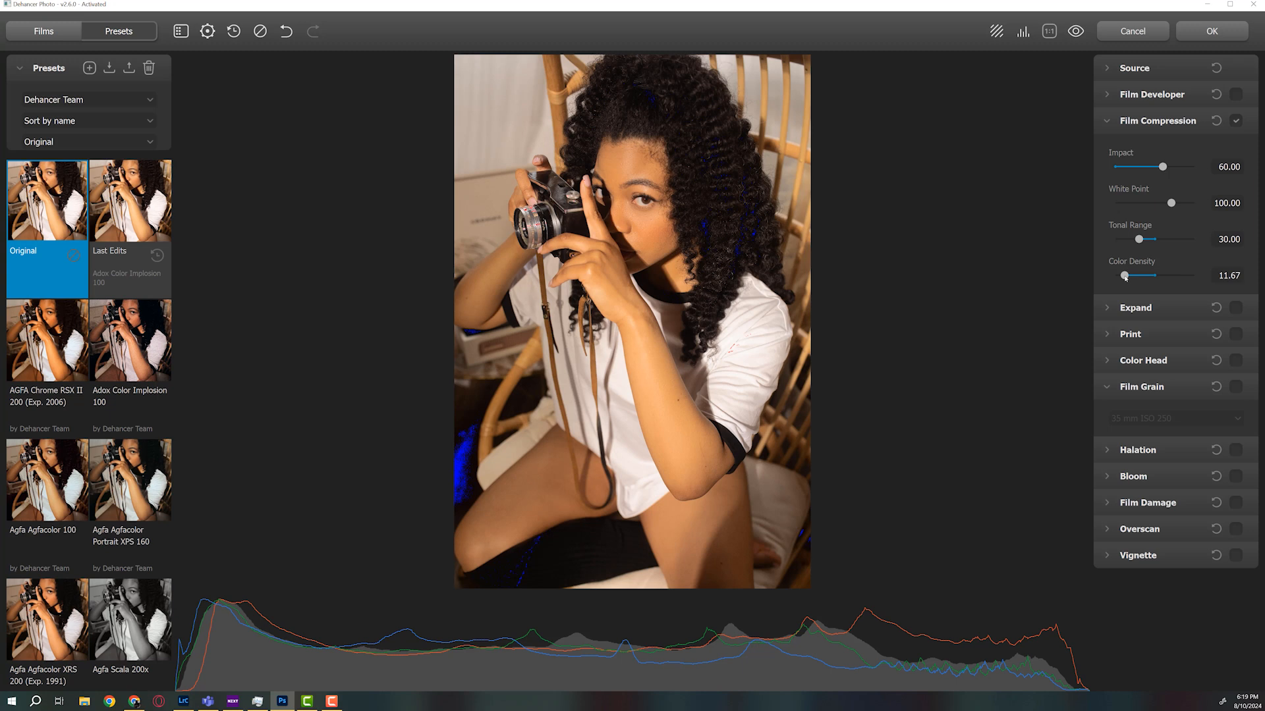
left_click(1179, 275)
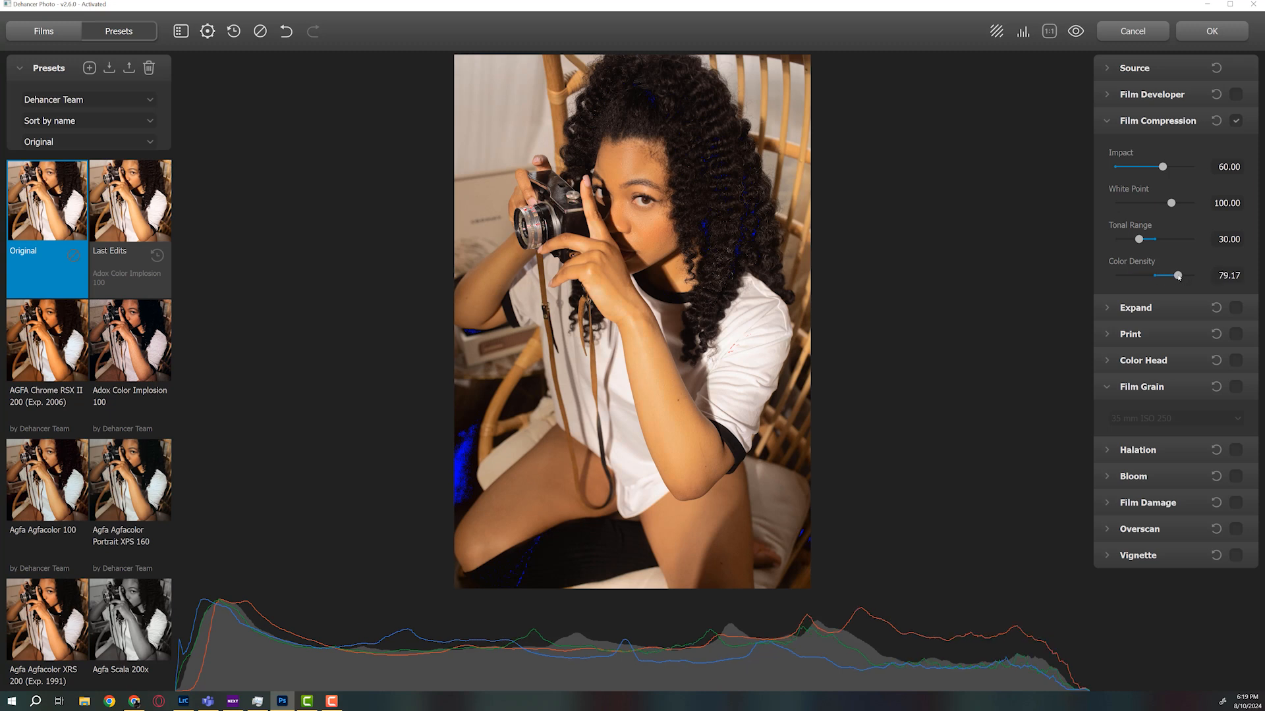
left_click(1144, 277)
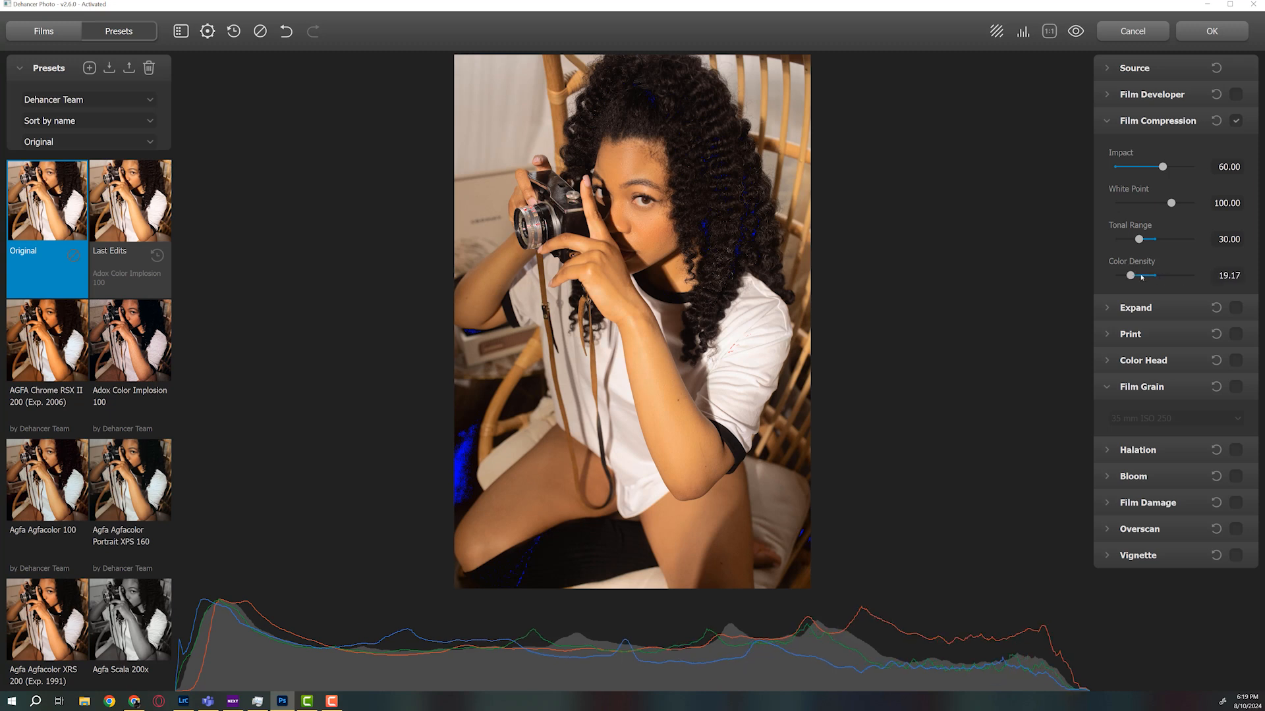
left_click(1180, 276)
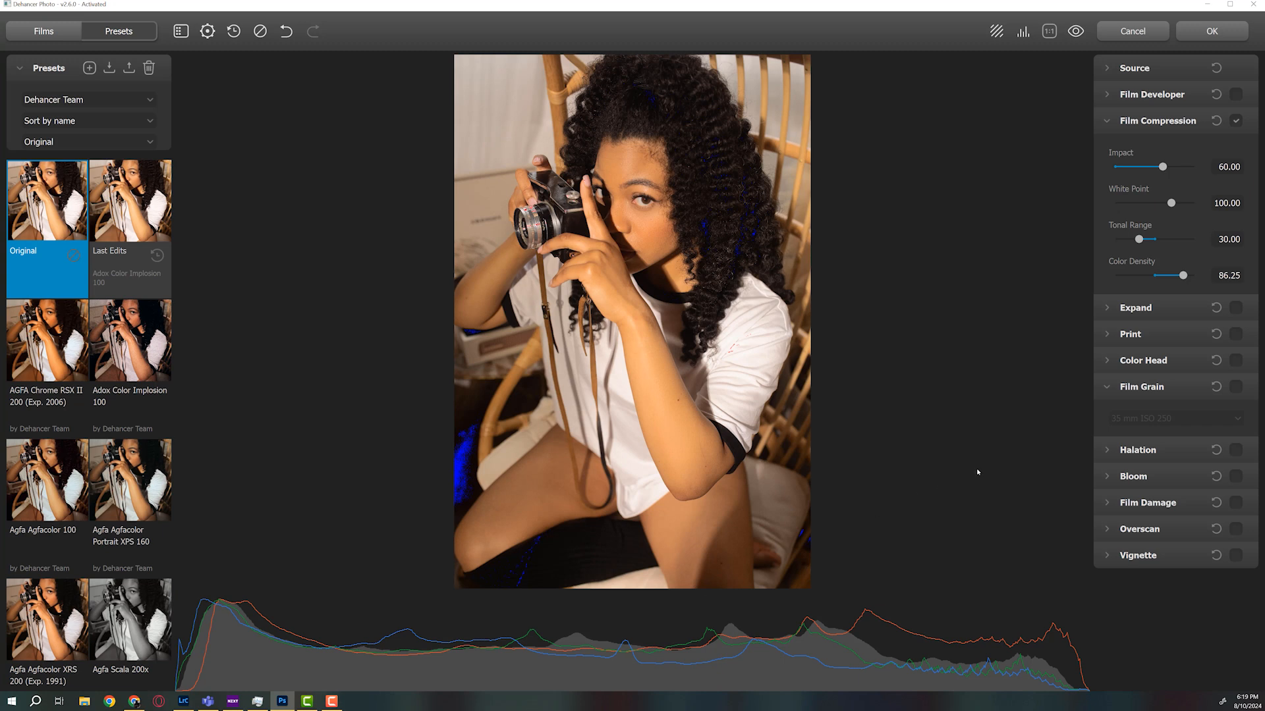
left_click(1132, 276)
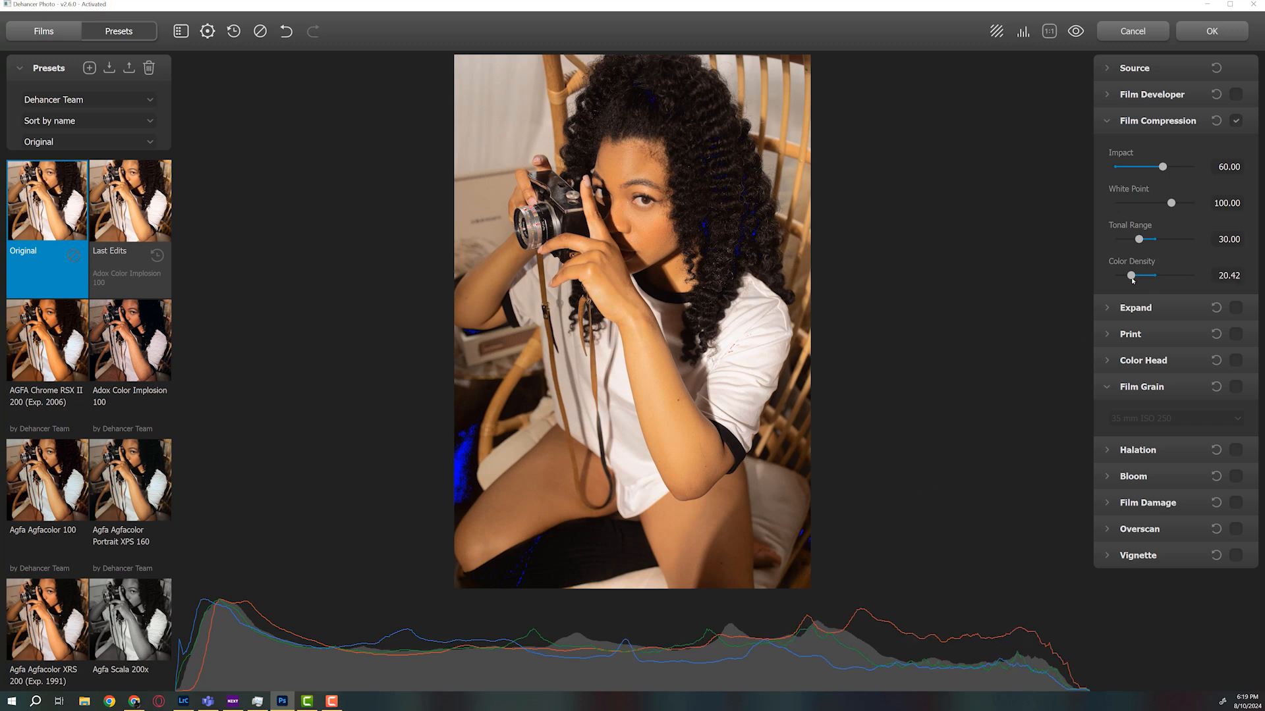
left_click(1122, 276)
left_click(1173, 276)
left_click(1189, 276)
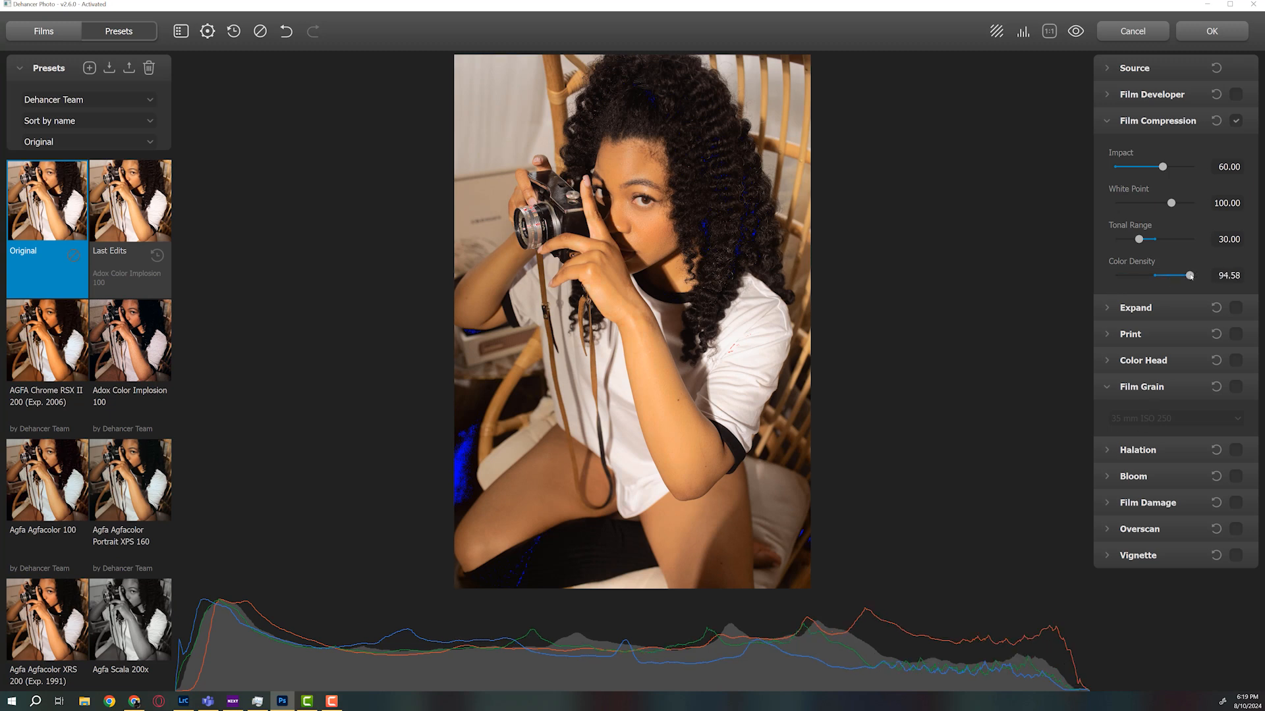
left_click(1126, 276)
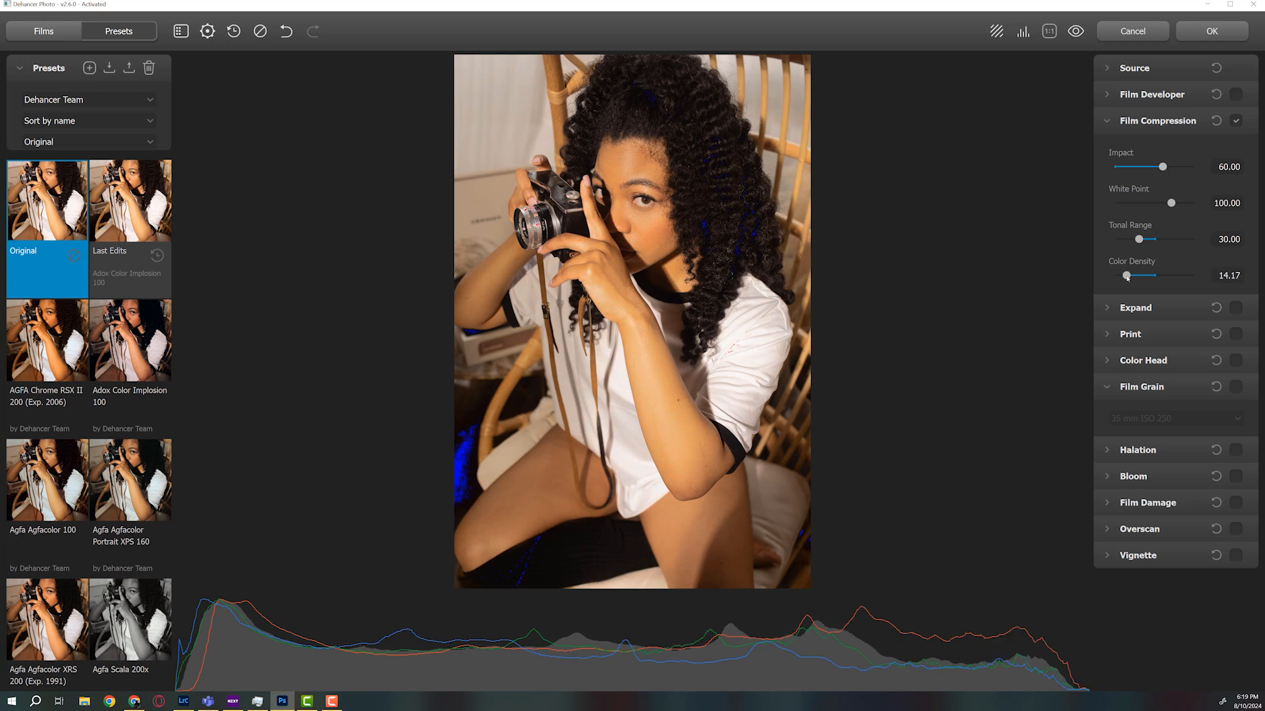
left_click_drag(1126, 276, 1154, 276)
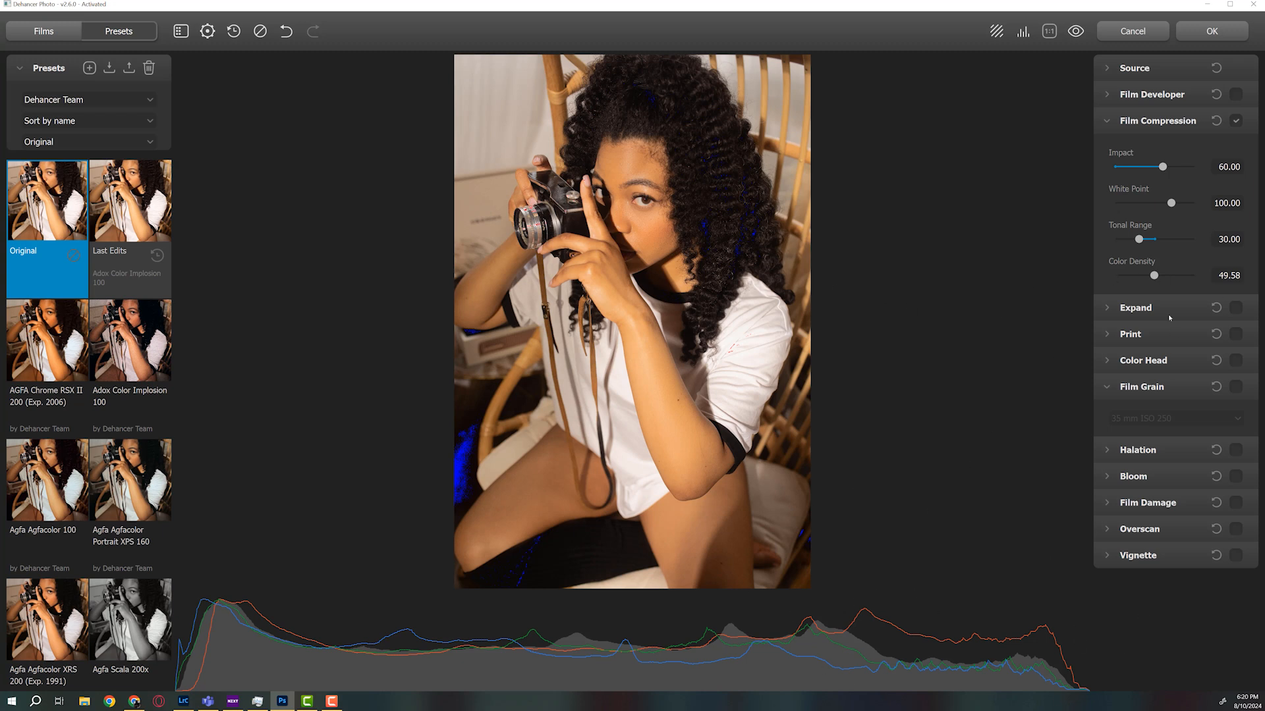
Step: Try low and high Tonal Range values in Film Compression, including 10.42, and set it to 24.17
left_click(1178, 239)
left_click(1125, 239)
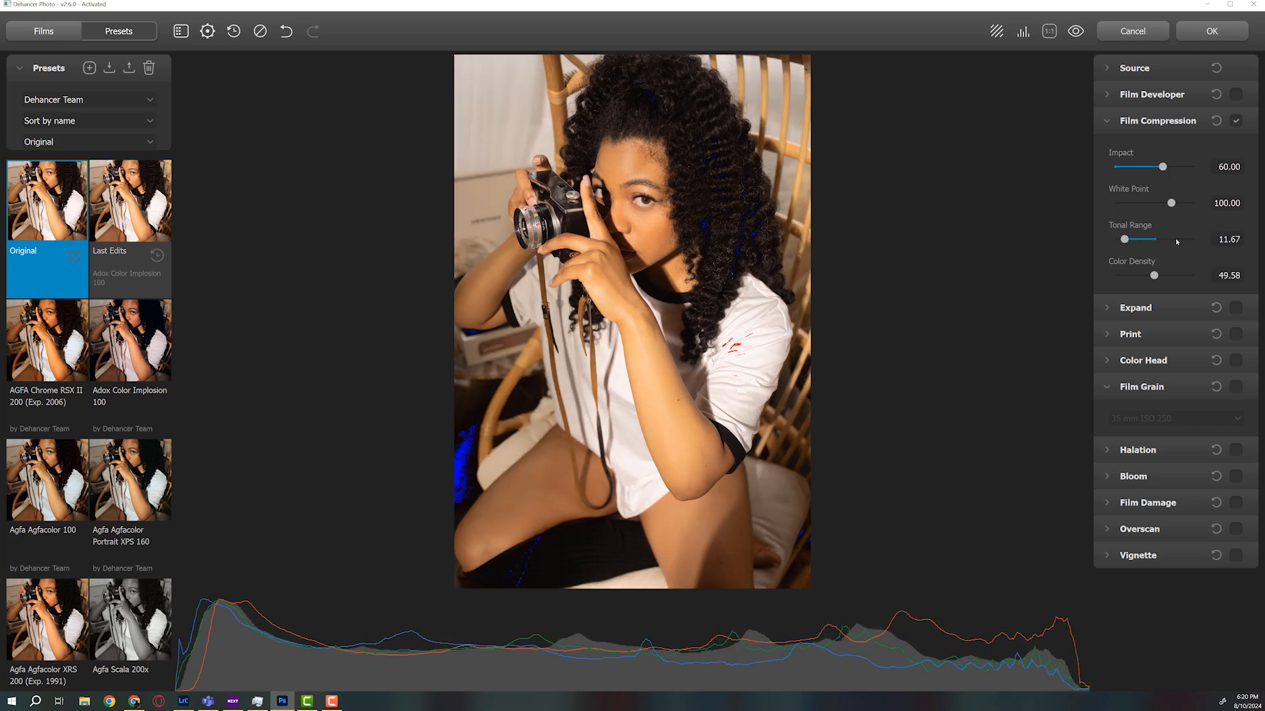
left_click(1137, 240)
left_click_drag(1138, 241, 1157, 245)
left_click(1124, 239)
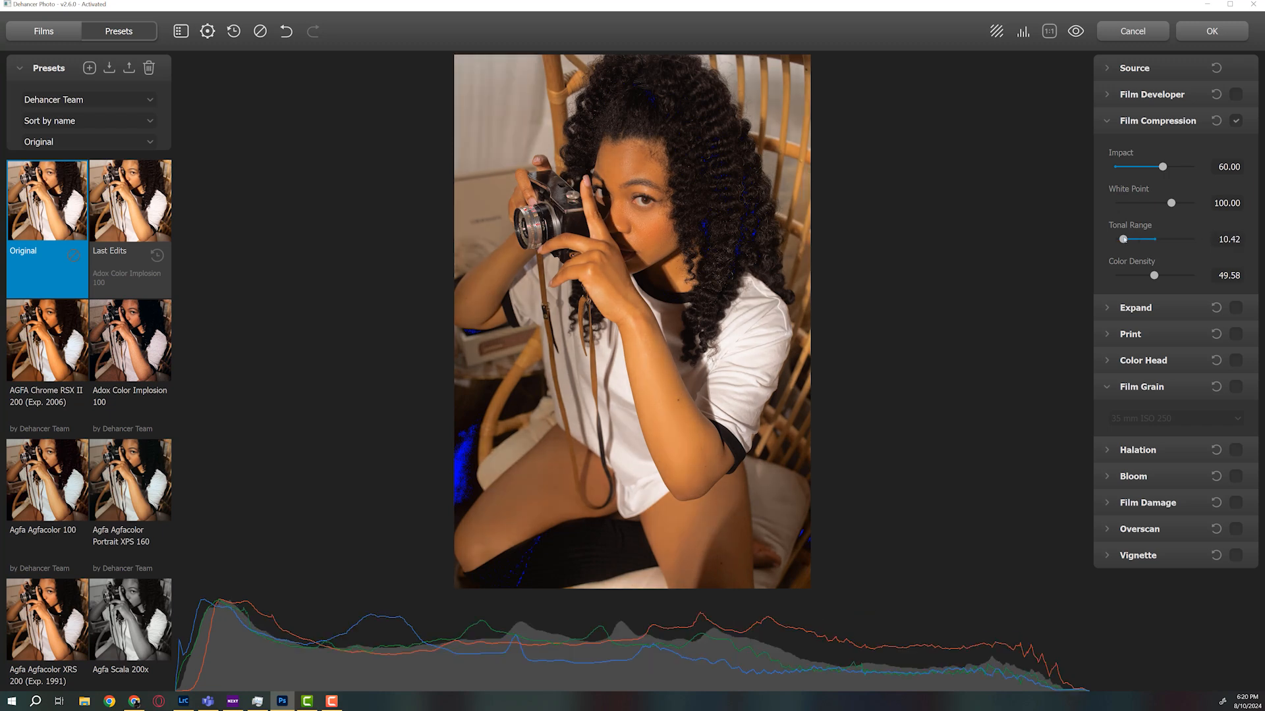
left_click_drag(1124, 240, 1129, 240)
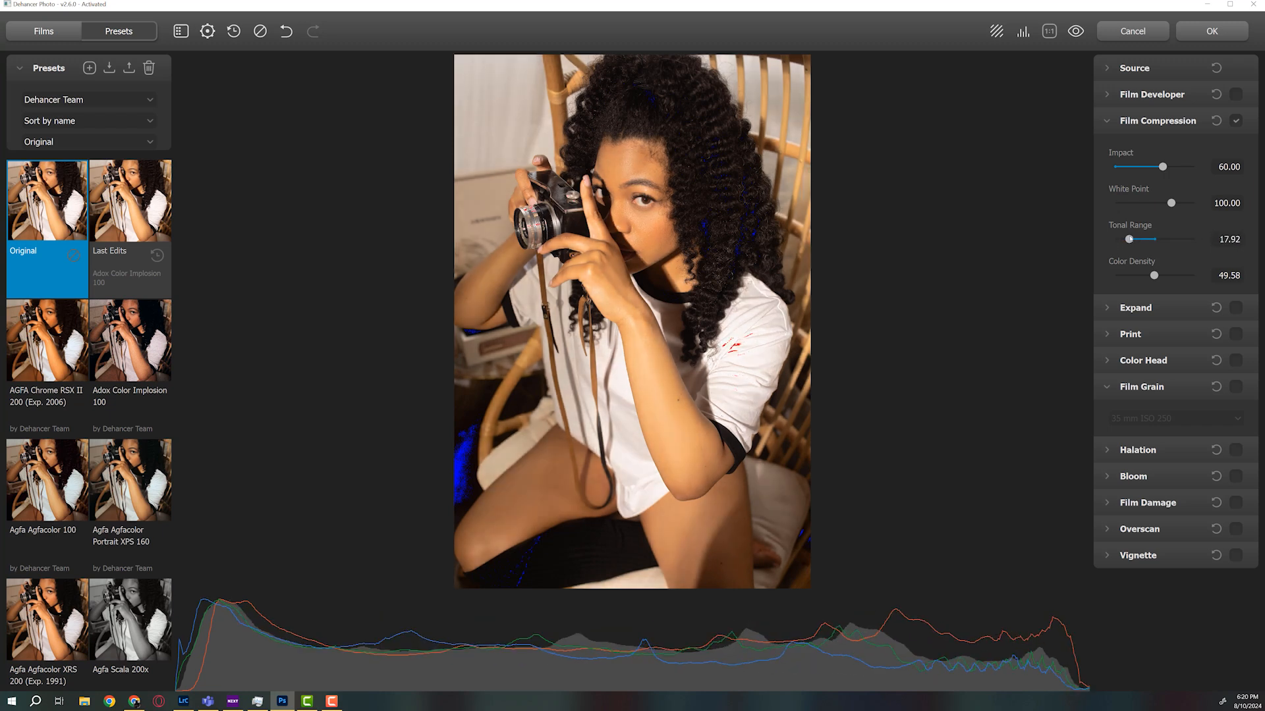
left_click_drag(1129, 240, 1133, 239)
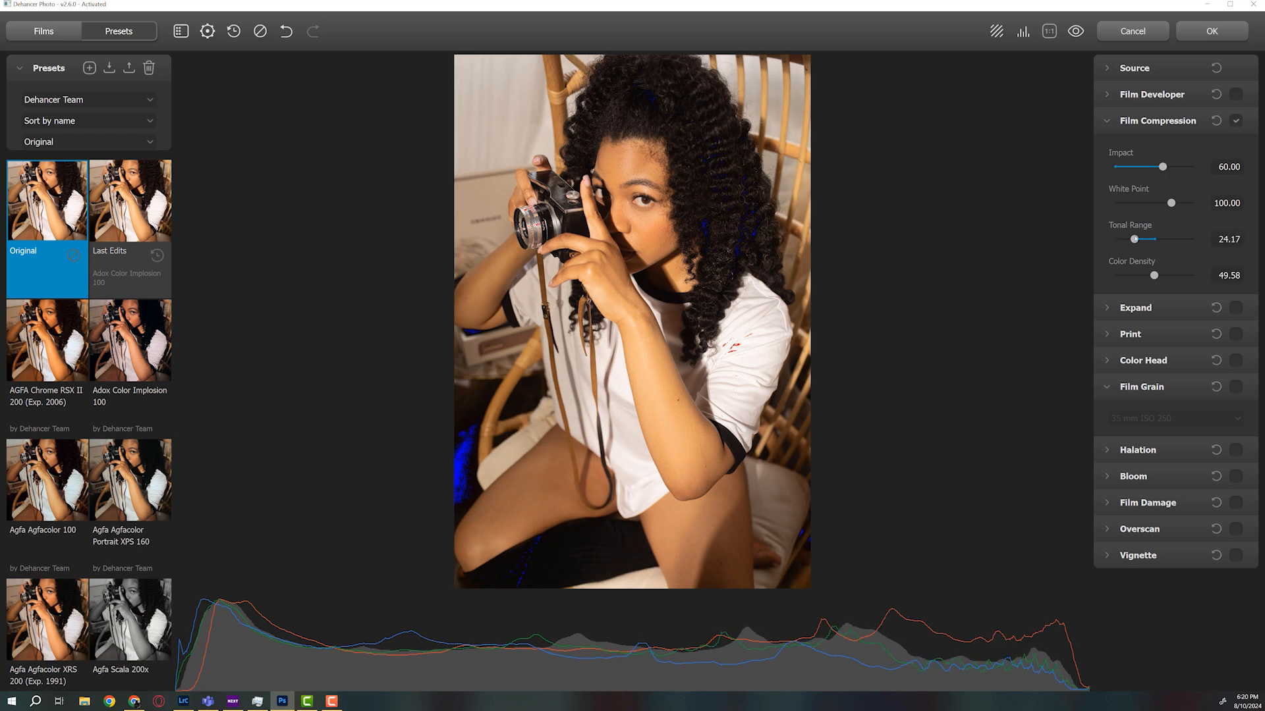
left_click(1104, 122)
Step: Enable the Expand adjustment and raise its Black Point to 15.83
left_click(1236, 147)
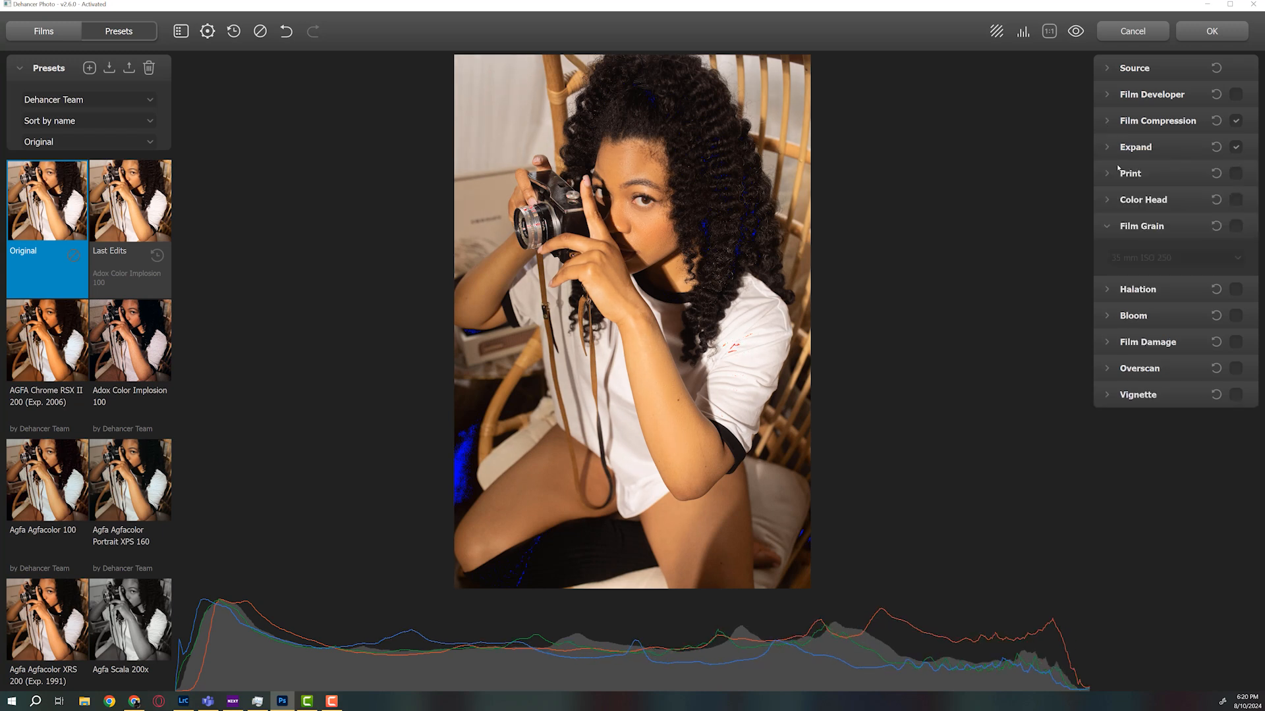
left_click(1106, 148)
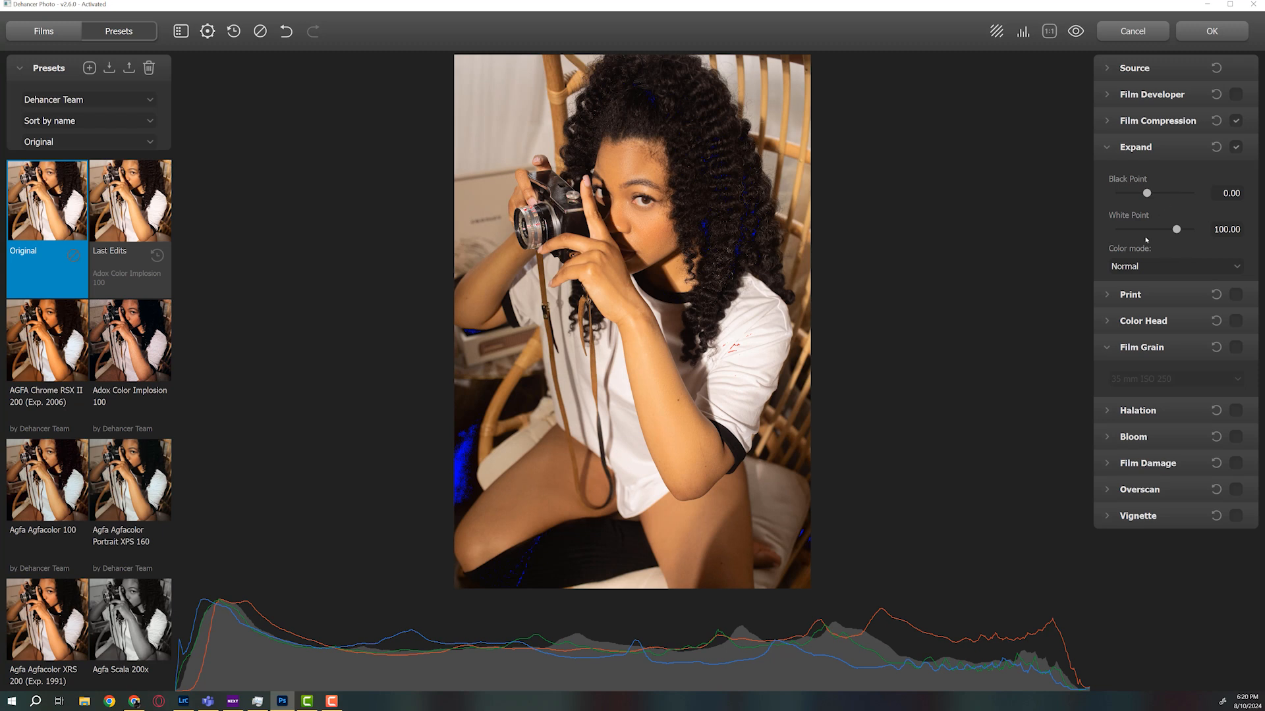
left_click_drag(1146, 193, 1168, 194)
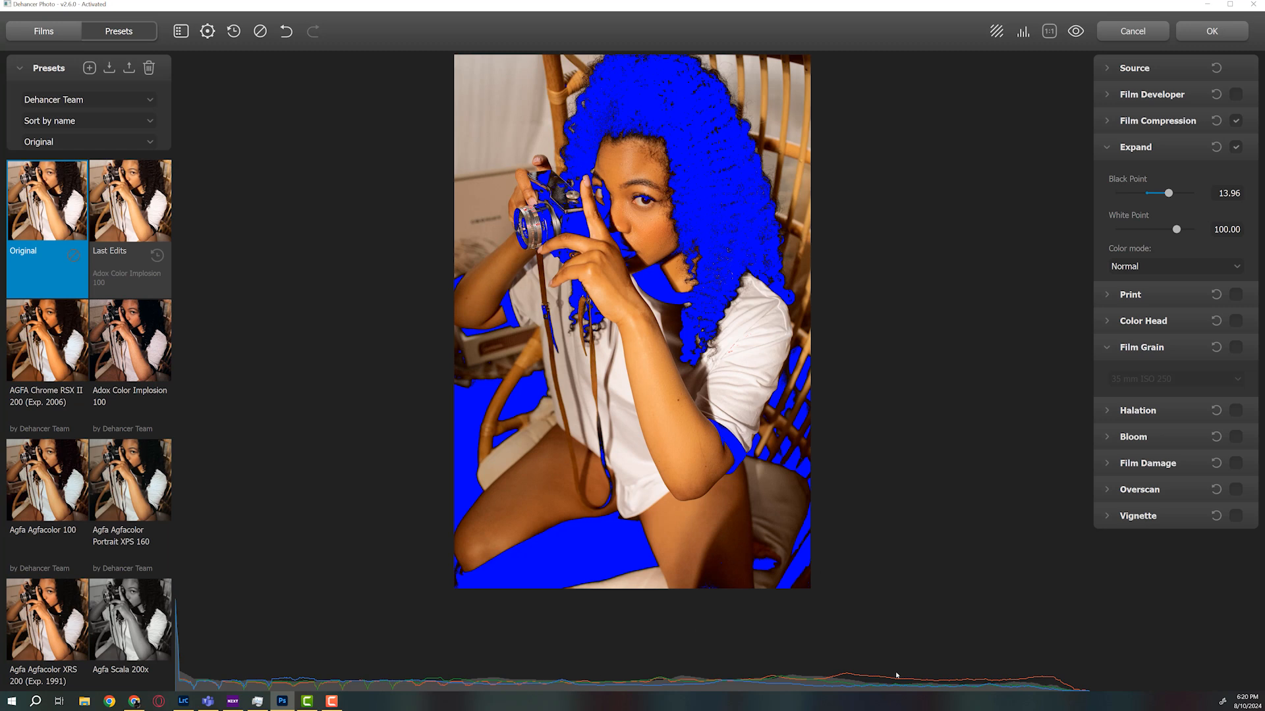
left_click_drag(1169, 193, 1172, 193)
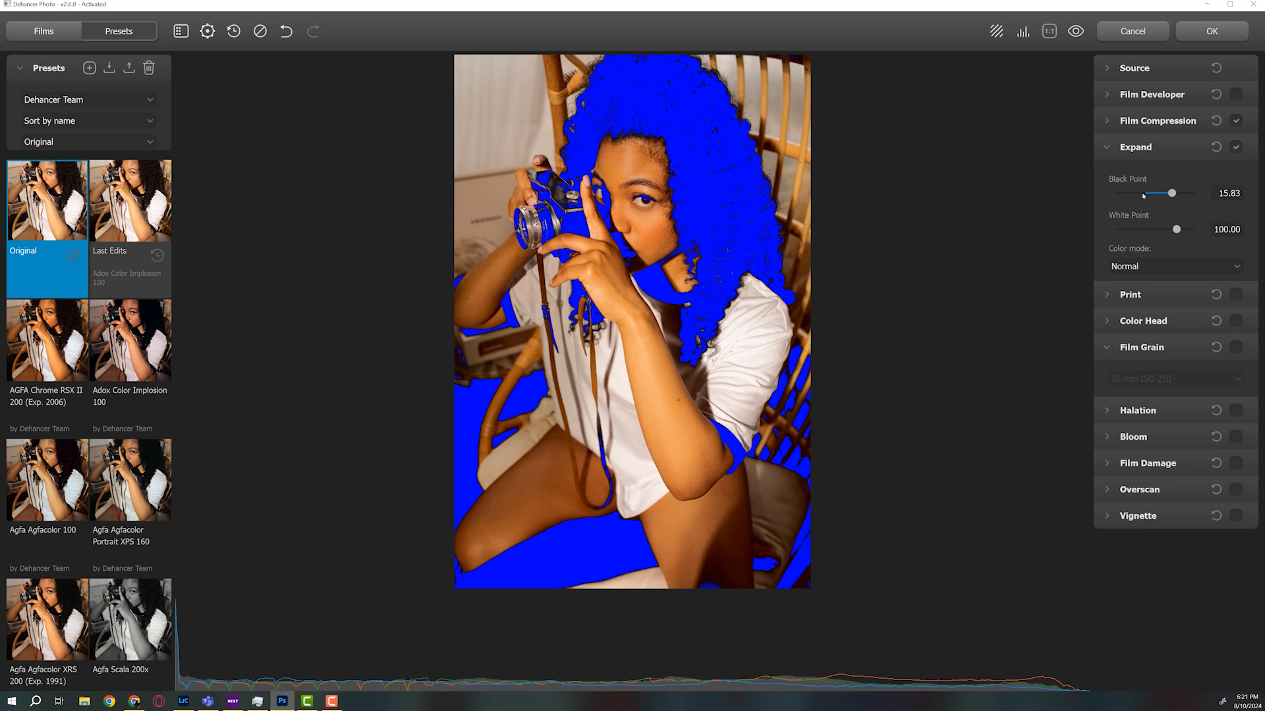
Step: Try the Expand Black Point at -14.79 and 1.46, and fine-tune it to -1.88
left_click_drag(1144, 193, 1123, 194)
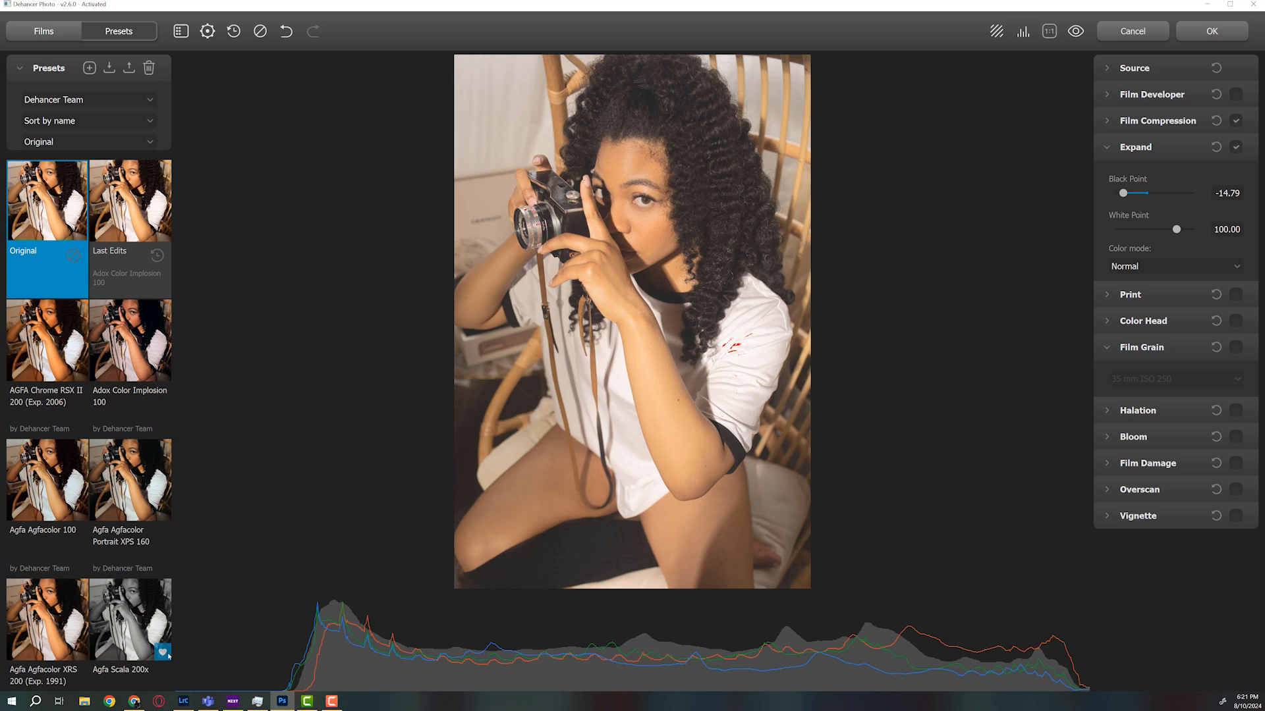
left_click(1144, 194)
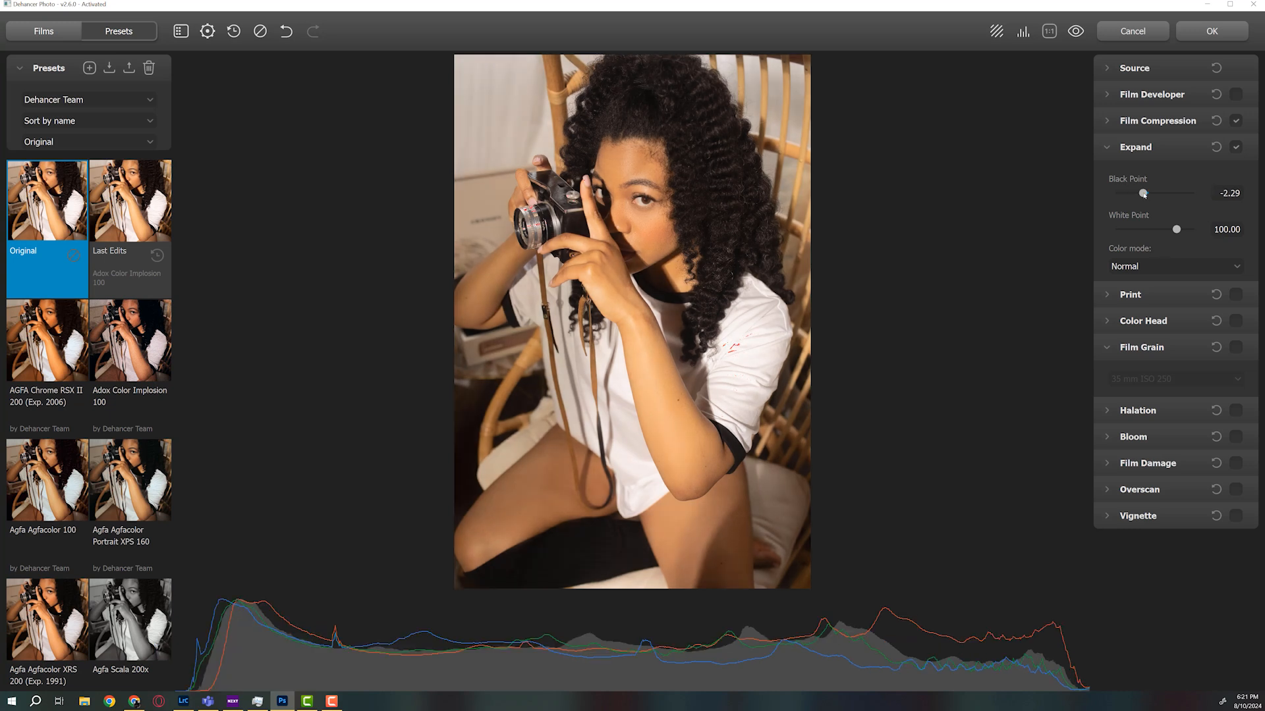
left_click_drag(1143, 194, 1145, 194)
left_click_drag(1144, 194, 1150, 195)
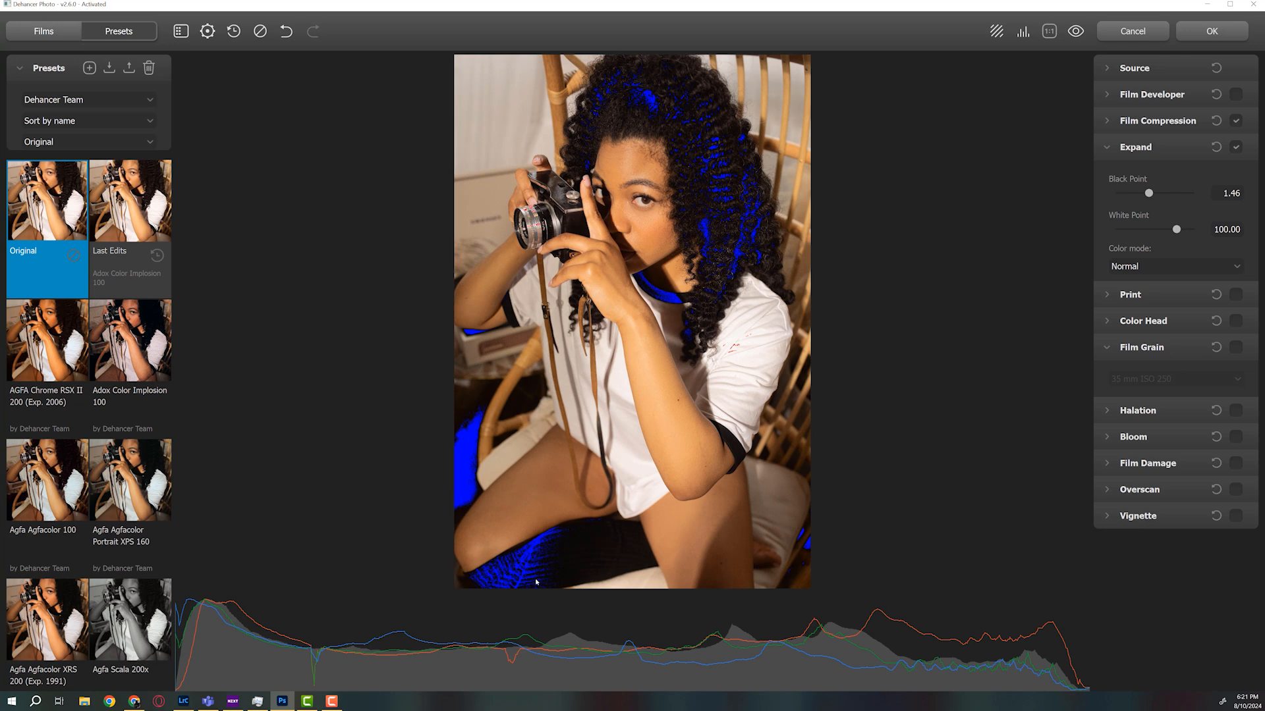
left_click_drag(1149, 195, 1144, 194)
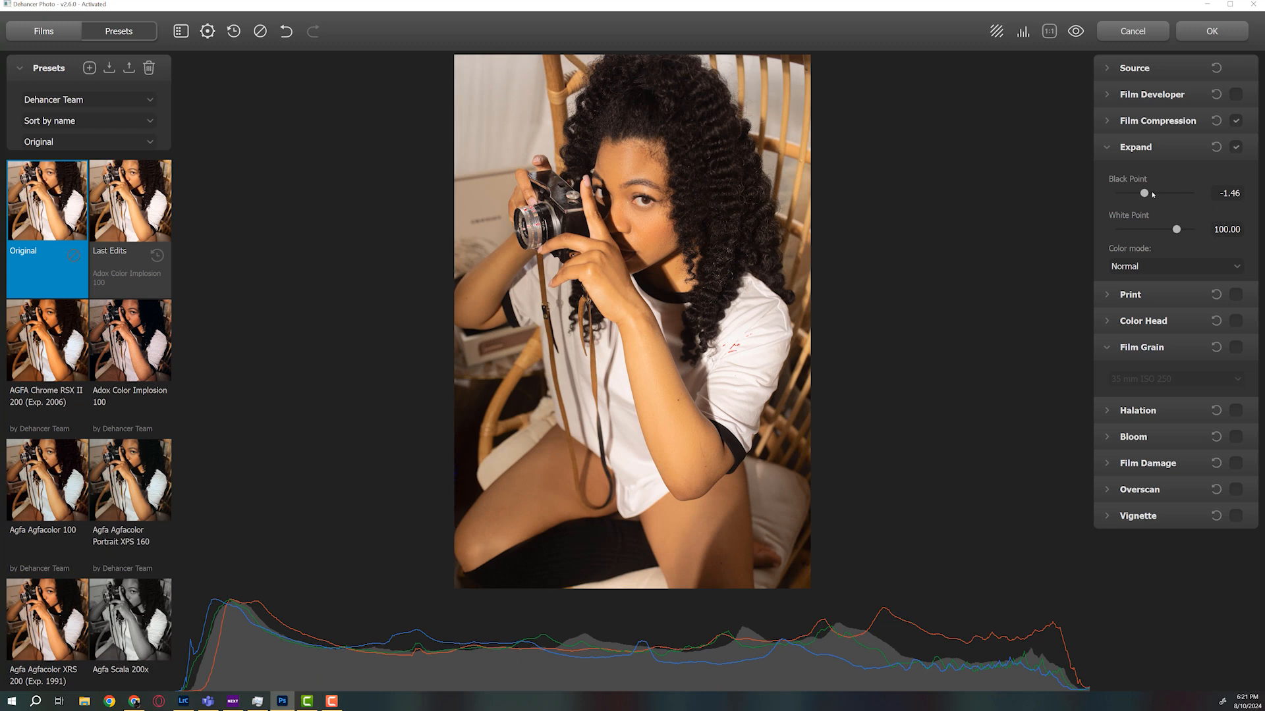
left_click_drag(1144, 193, 1143, 194)
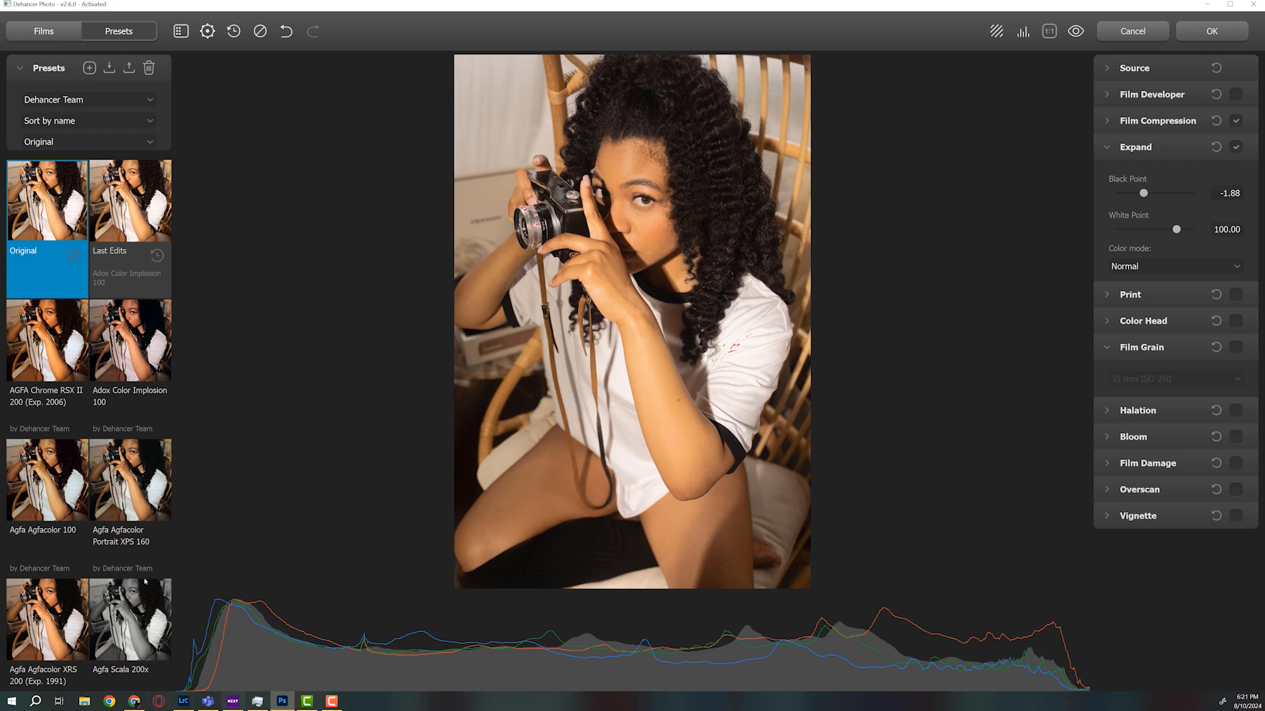
Step: Try the Expand White Point at 50.63, 112.13 and 87.75, and set it to 99.75
left_click(1134, 230)
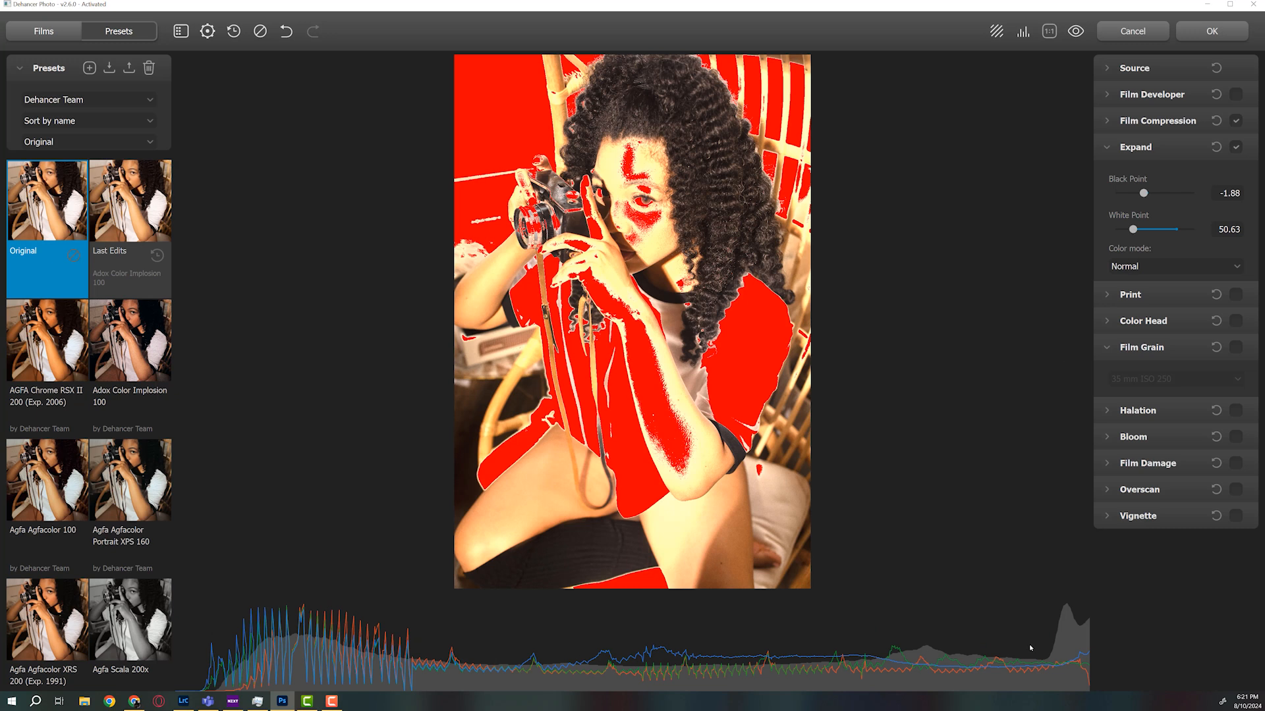
left_click(1187, 229)
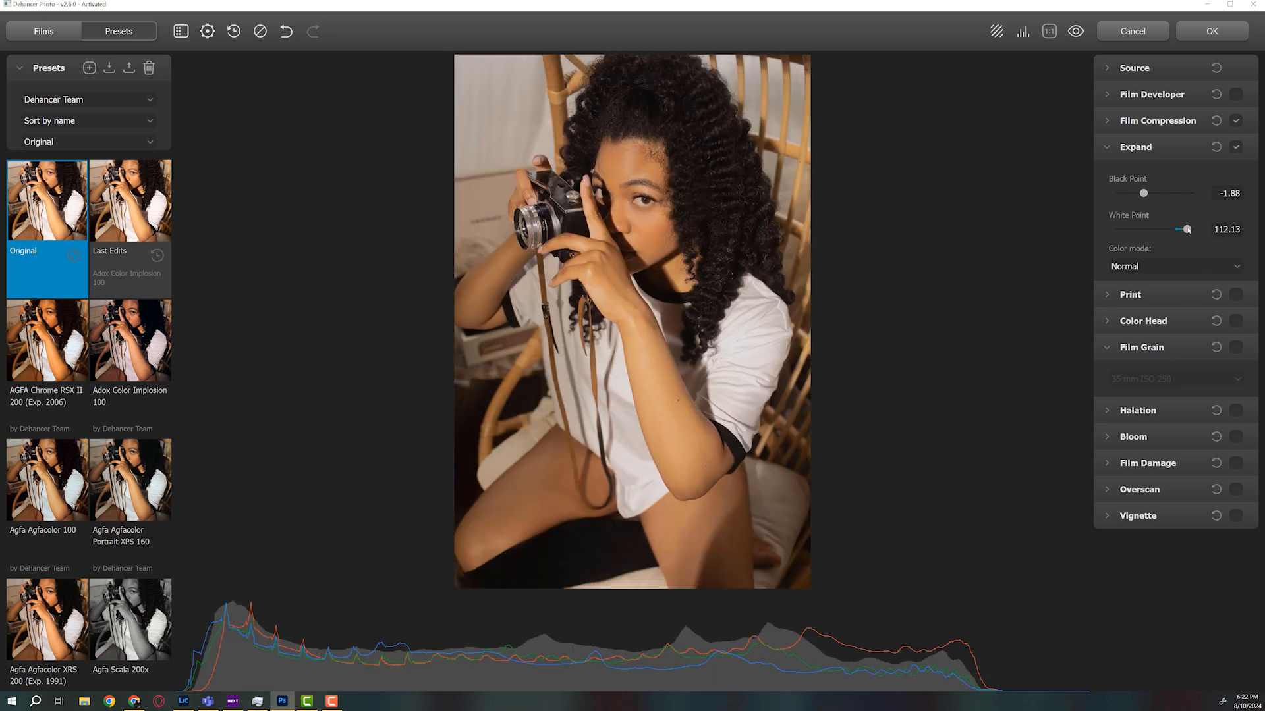
left_click(1131, 229)
left_click_drag(1188, 232, 1179, 229)
left_click(1167, 231)
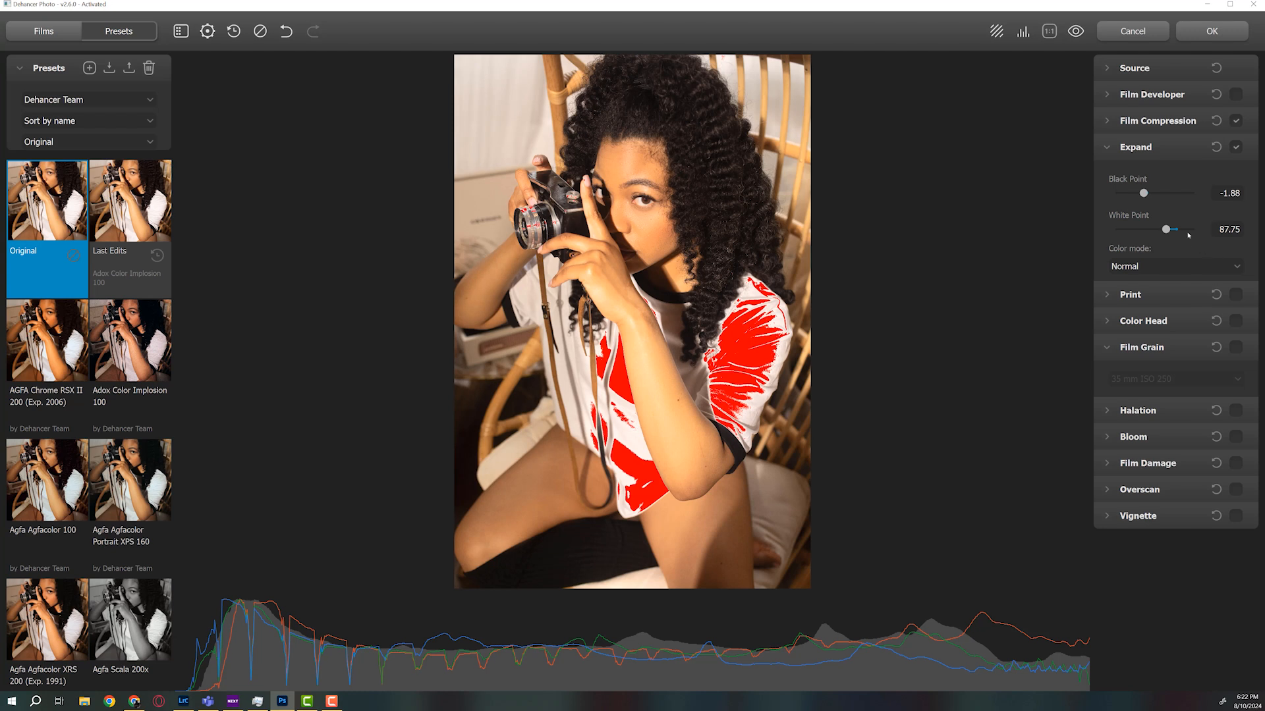
left_click_drag(1179, 231, 1176, 230)
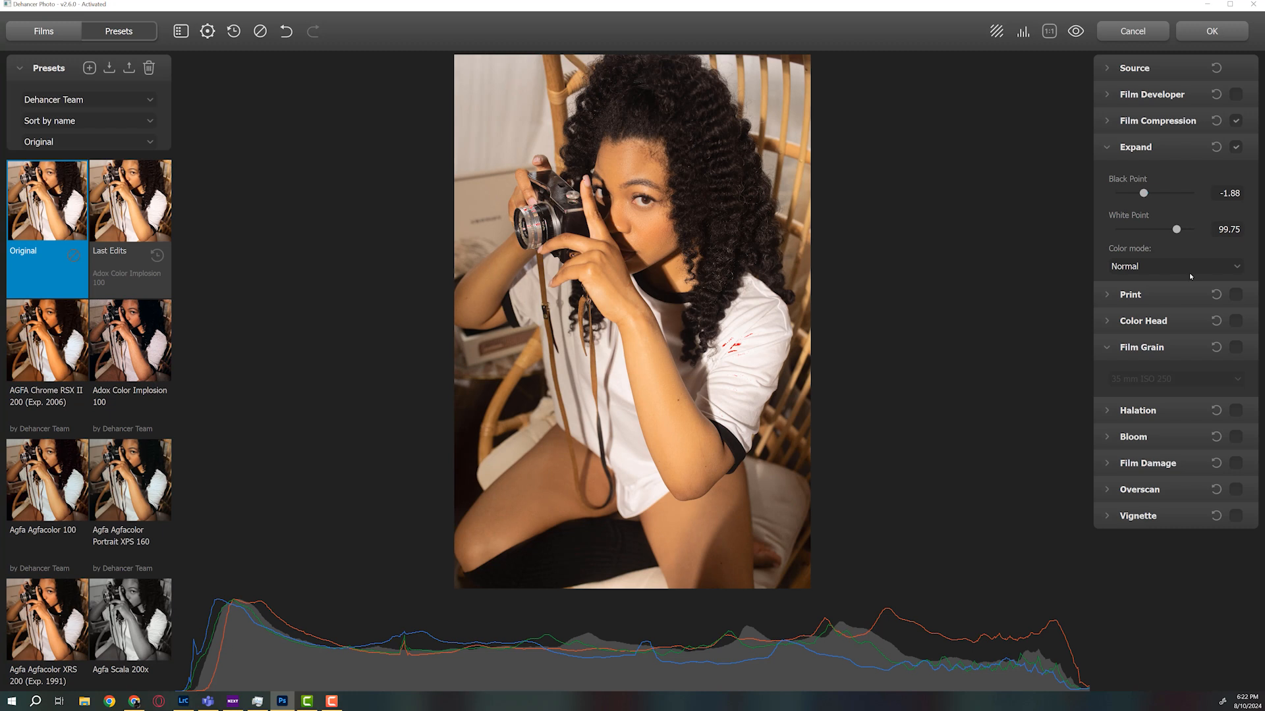
Step: Compare the Normal and Luma color modes of the Expand adjustment and set the mode to Luma
left_click(1224, 269)
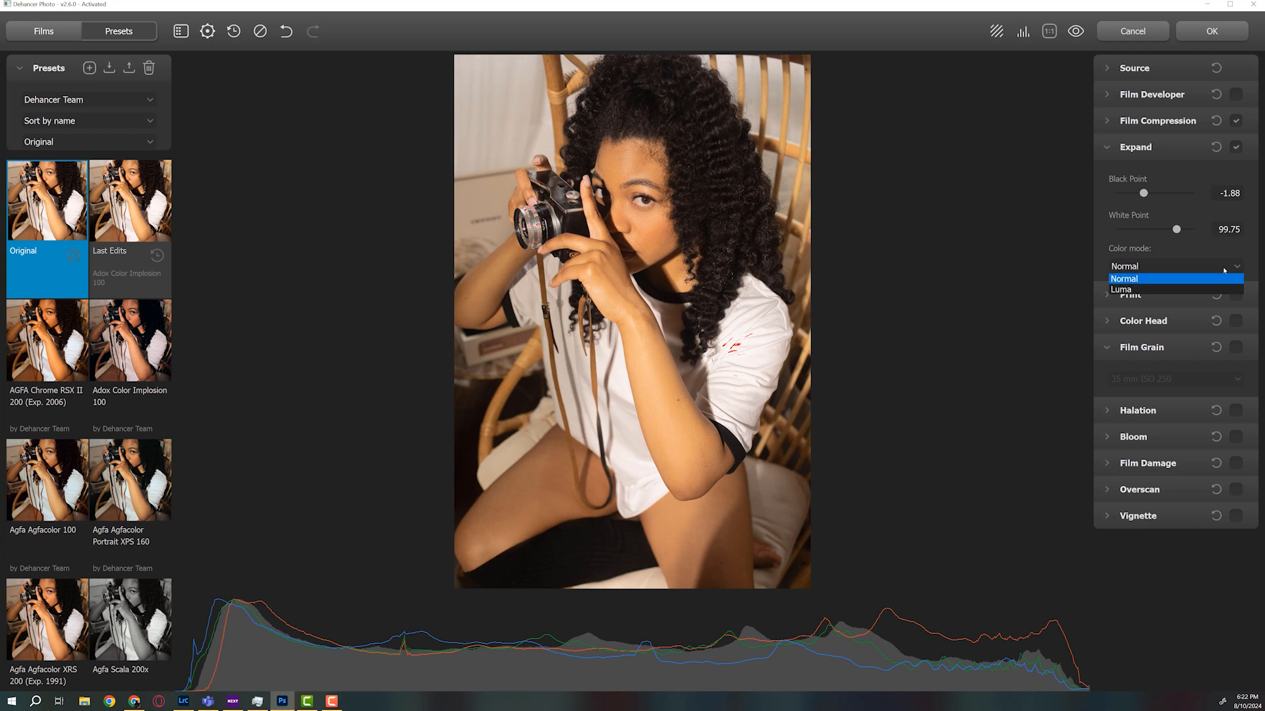
left_click(1175, 290)
left_click(1175, 264)
left_click(1157, 280)
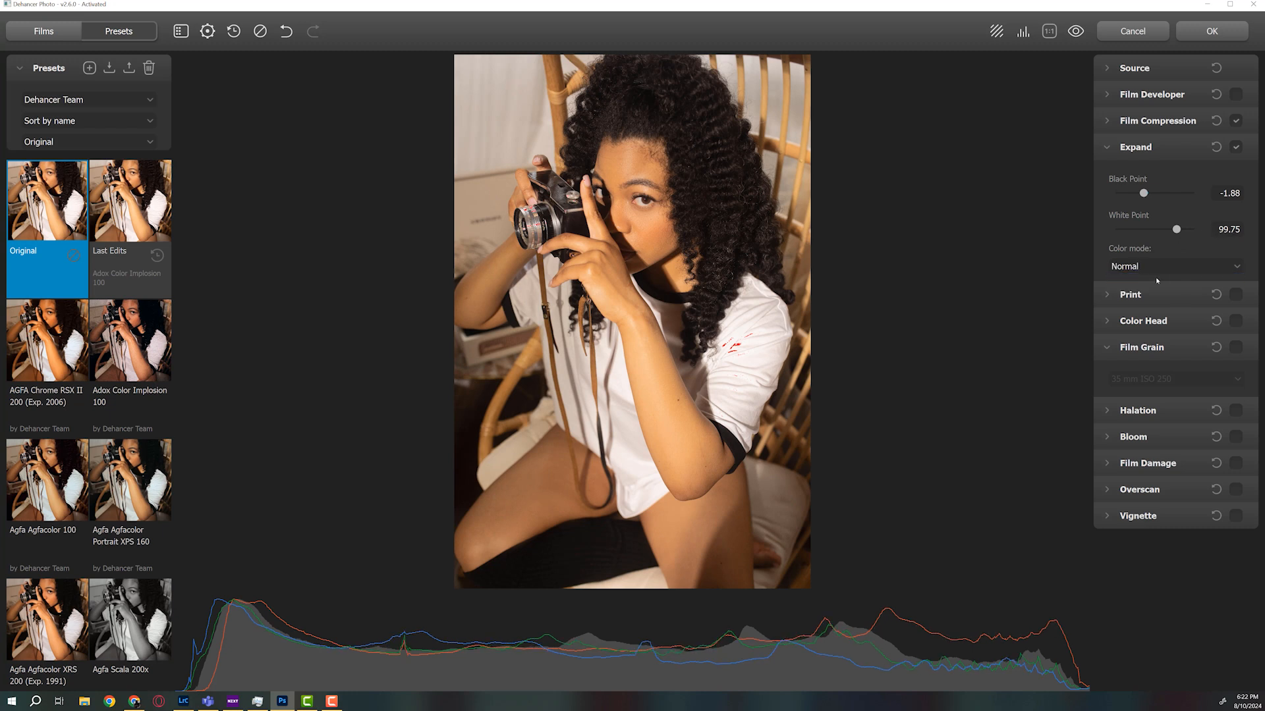
left_click(1159, 267)
left_click(1146, 289)
left_click(1147, 266)
left_click(1146, 288)
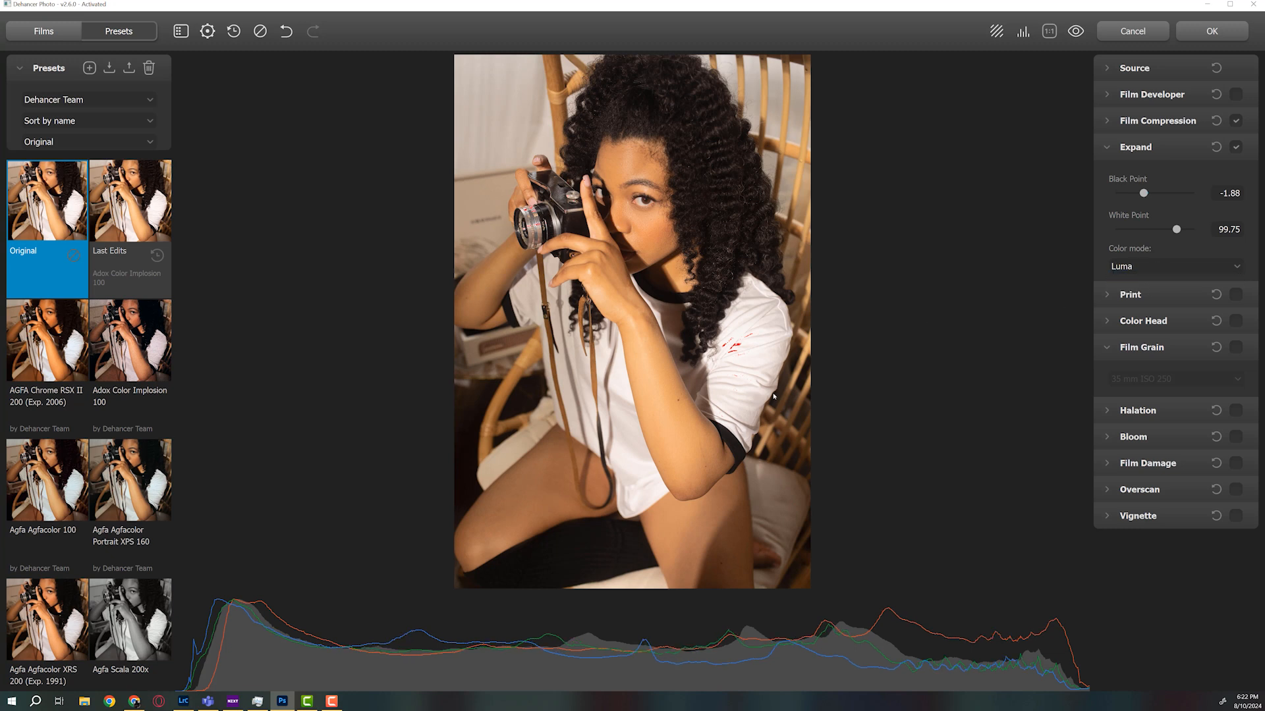
left_click(1189, 273)
left_click(1177, 275)
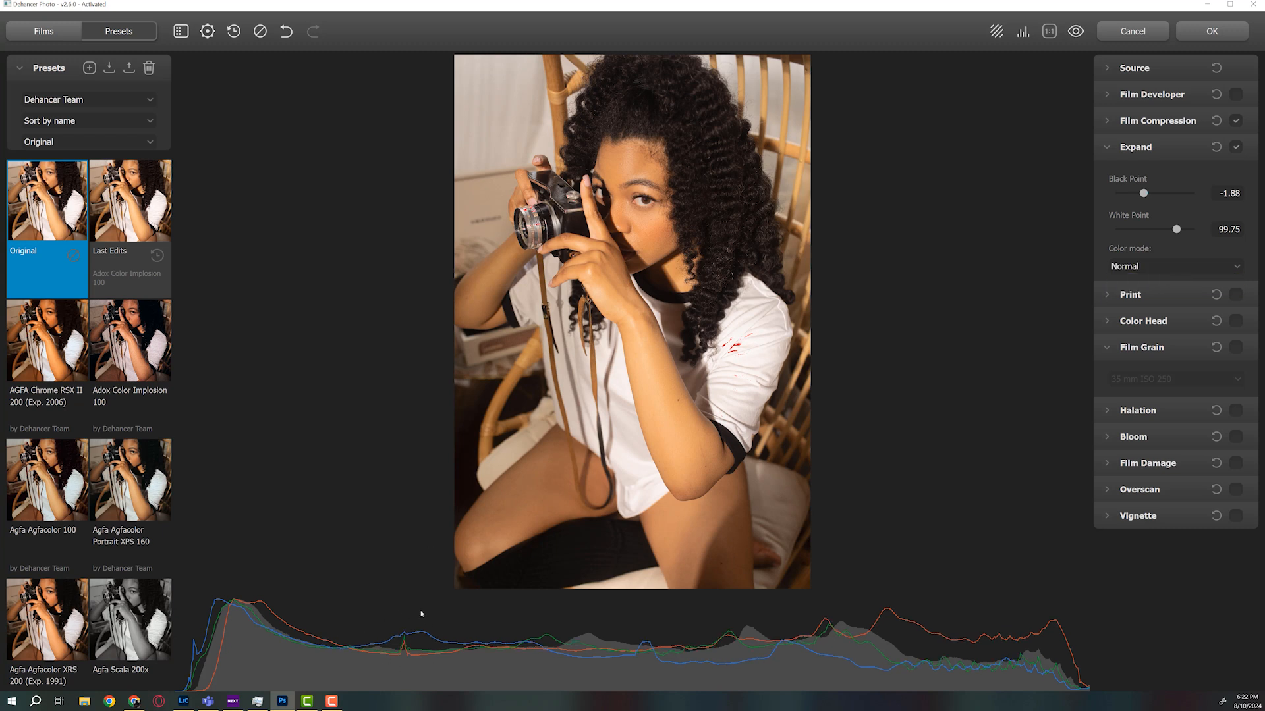
left_click(1164, 261)
left_click(1162, 287)
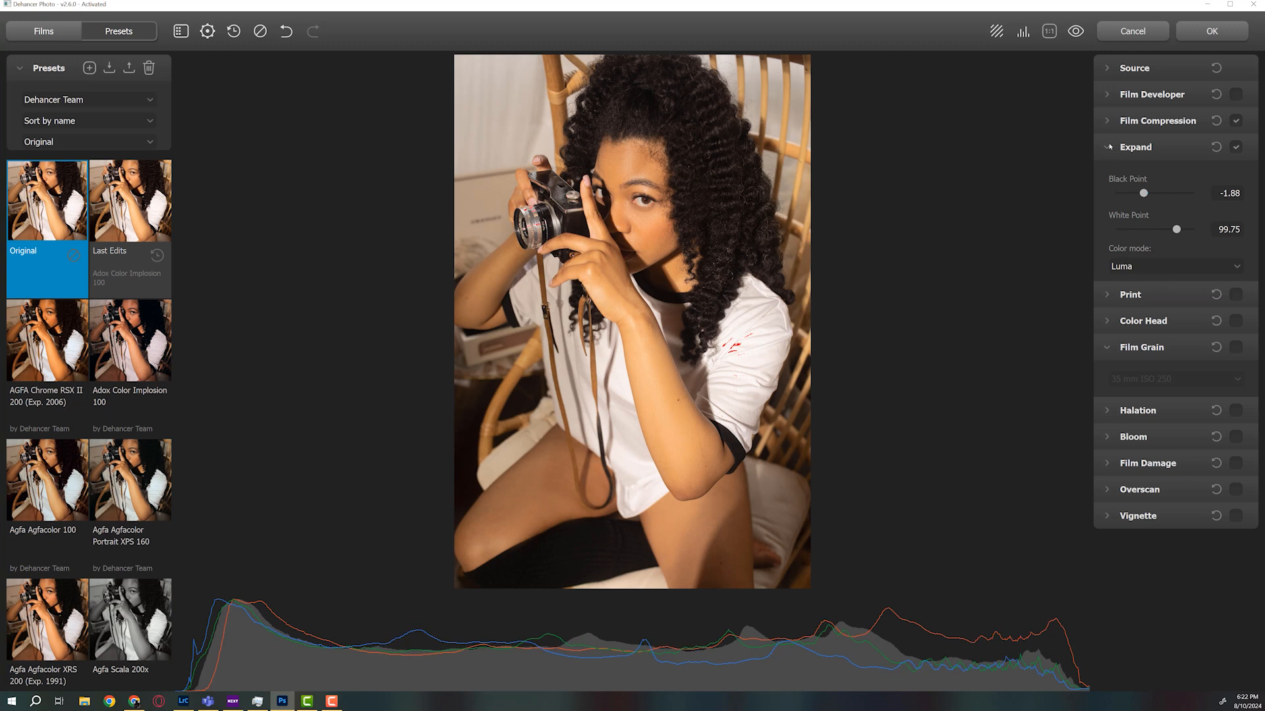
left_click(1110, 148)
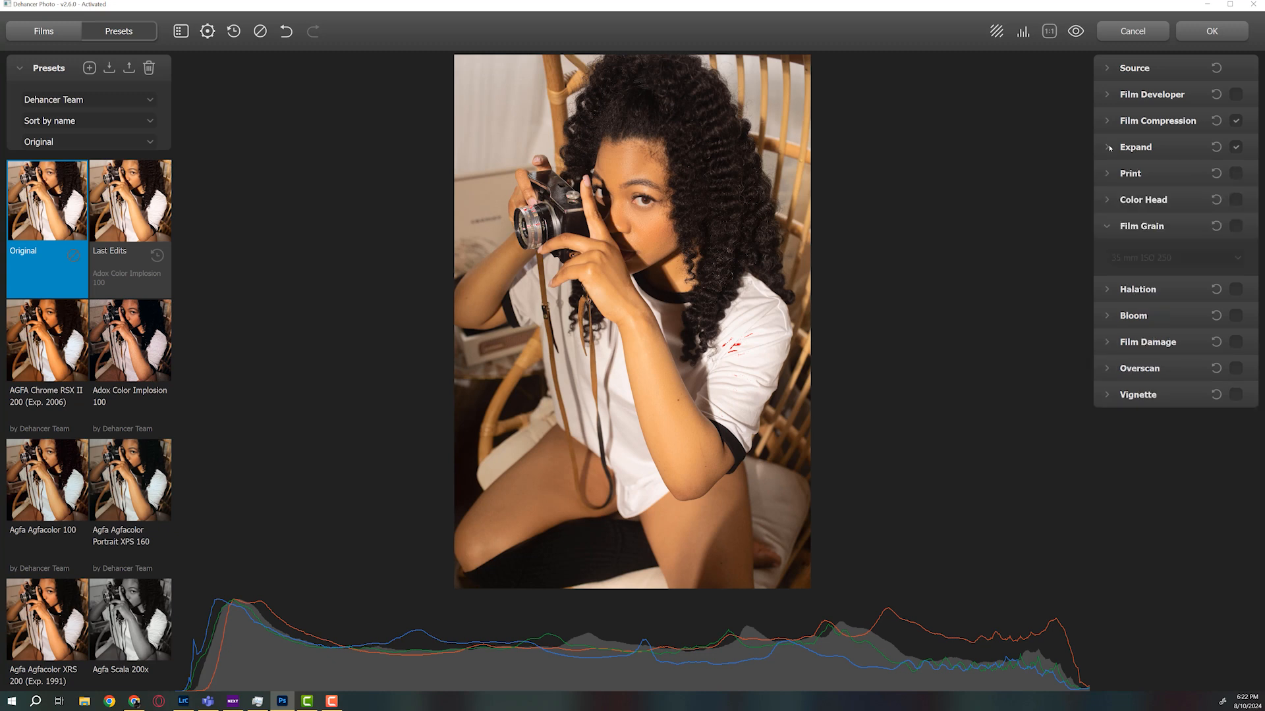
Step: Enable the Print adjustment, try the Linear, Cineon Film Log, Fujifilm 3513 and Kodak 2383 profiles, and return to Kodak Endura Glossy Paper
left_click(1107, 174)
left_click(1236, 173)
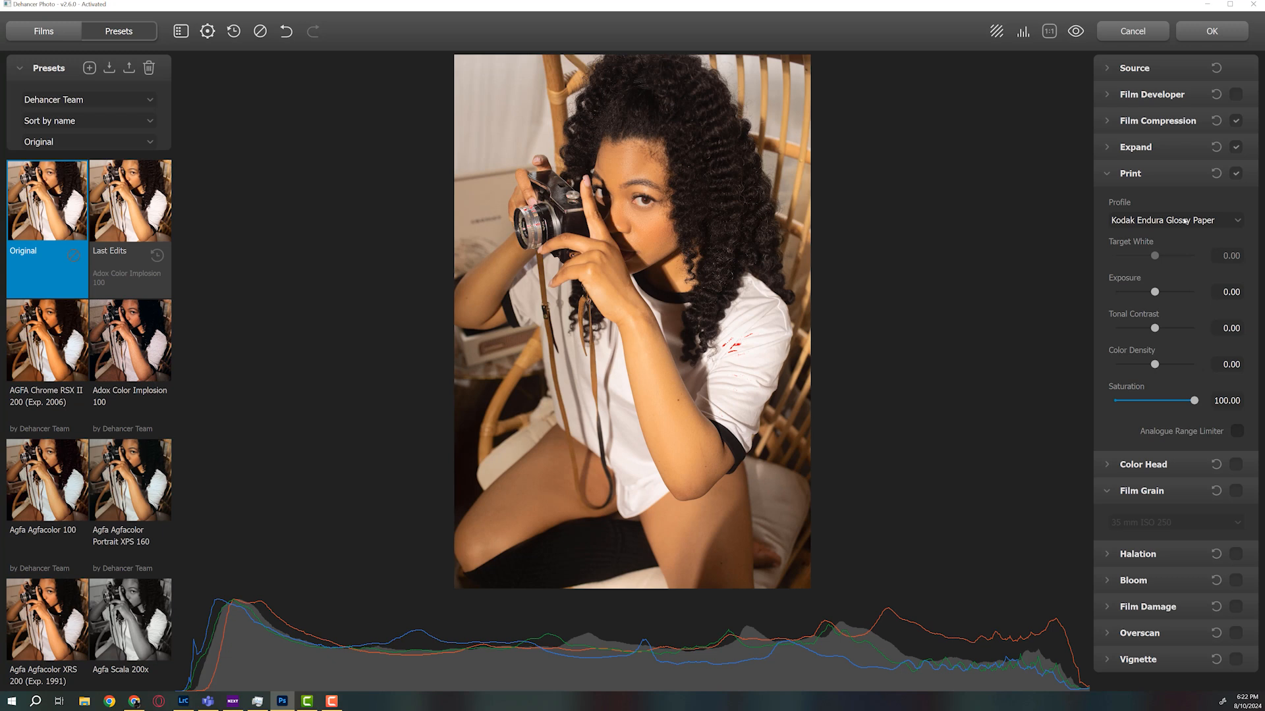
left_click(1185, 221)
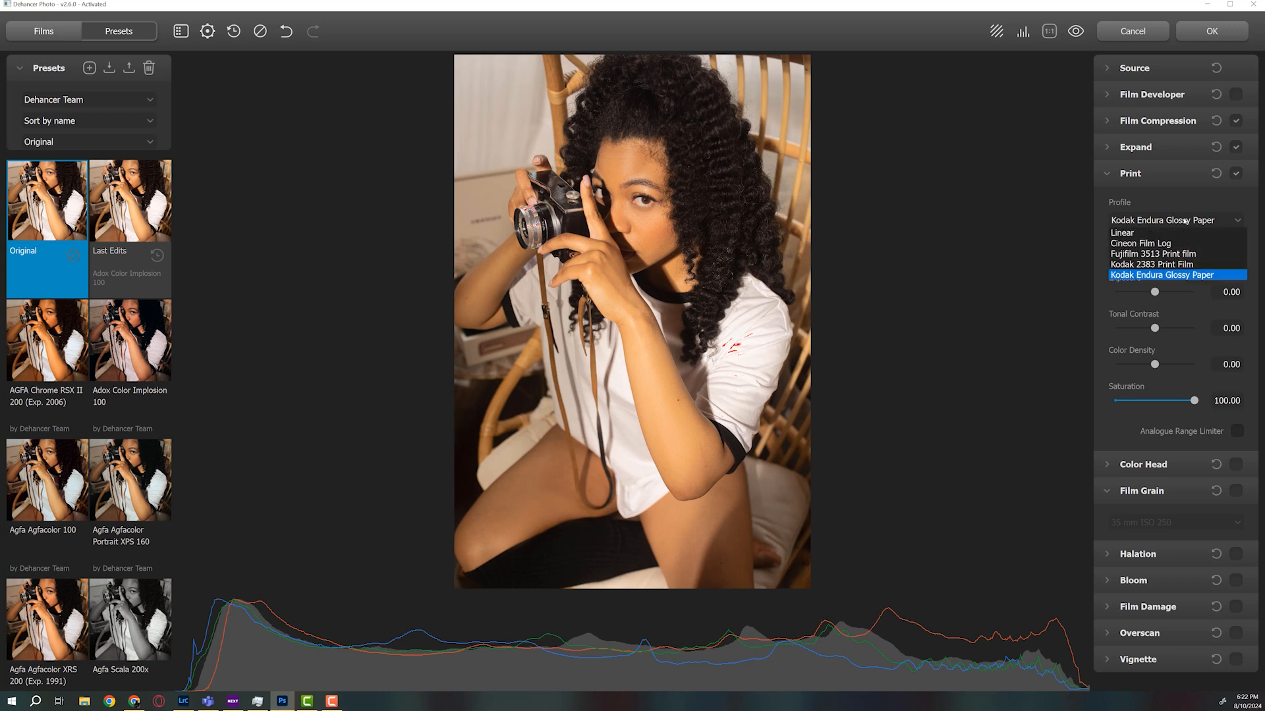
left_click(1149, 233)
left_click(1162, 220)
left_click(1152, 233)
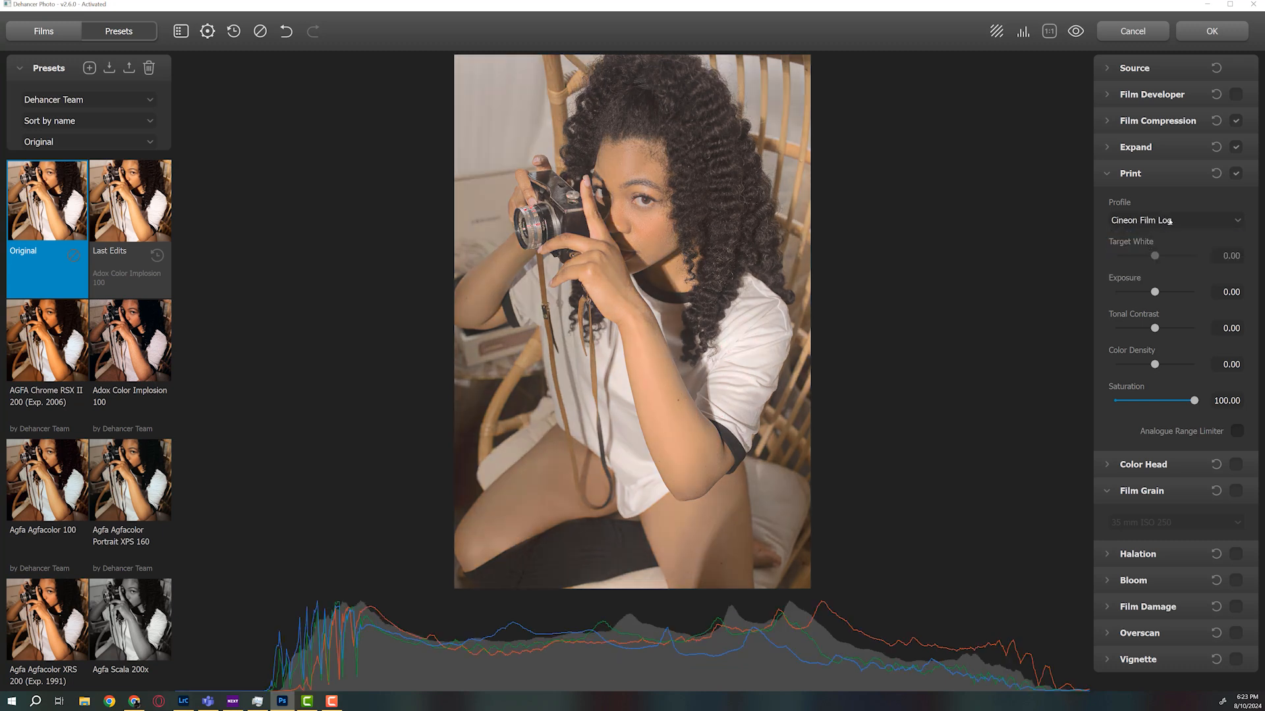
left_click(1169, 222)
left_click(1151, 255)
left_click(1176, 222)
left_click(1159, 270)
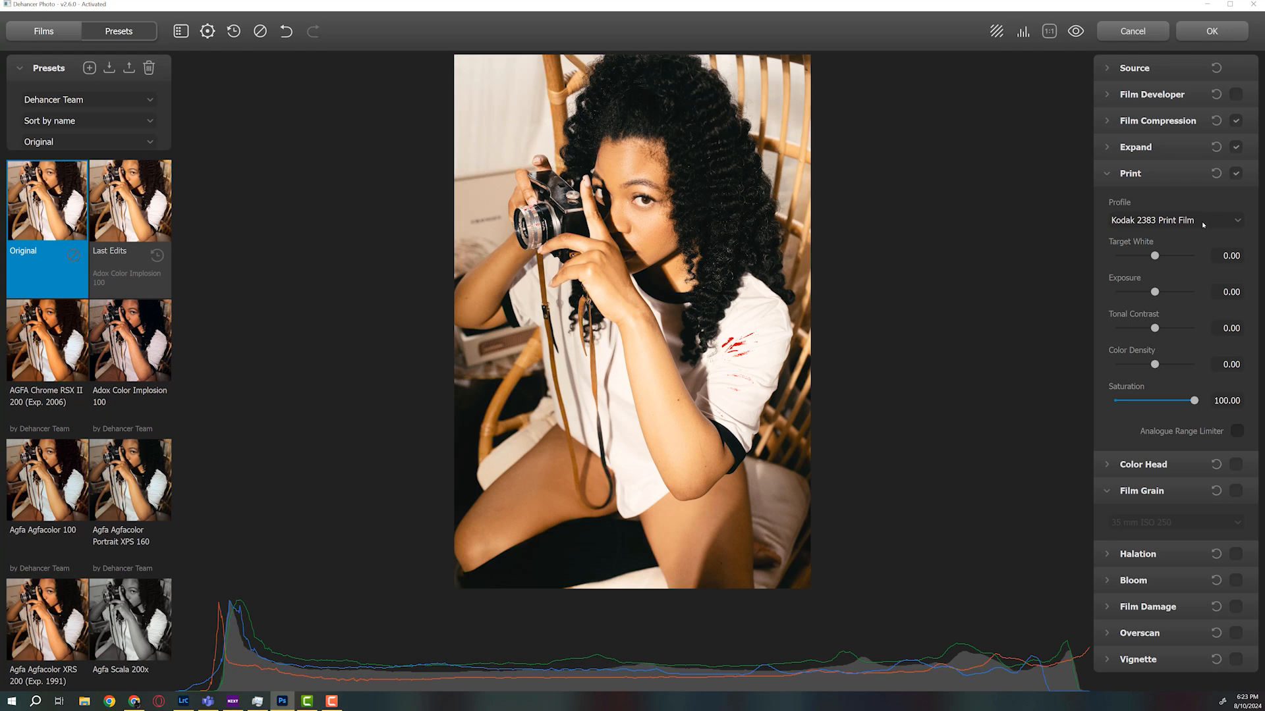
left_click(1170, 222)
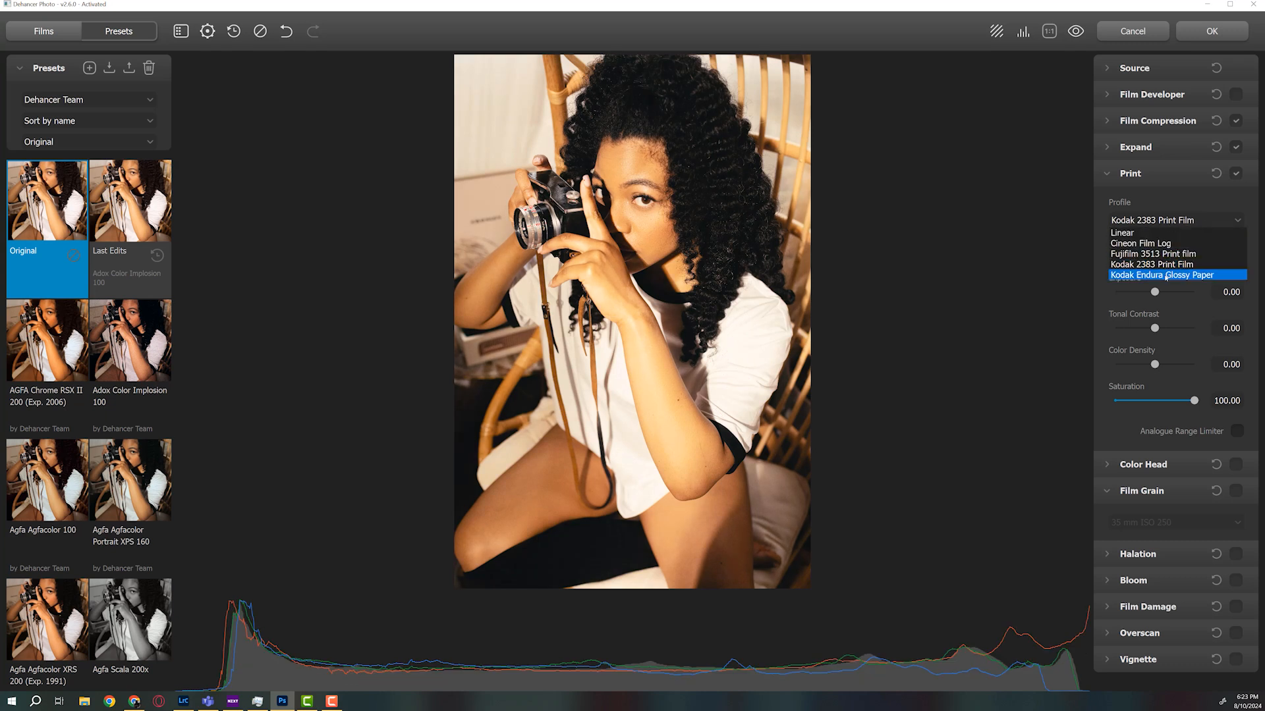
left_click(1163, 274)
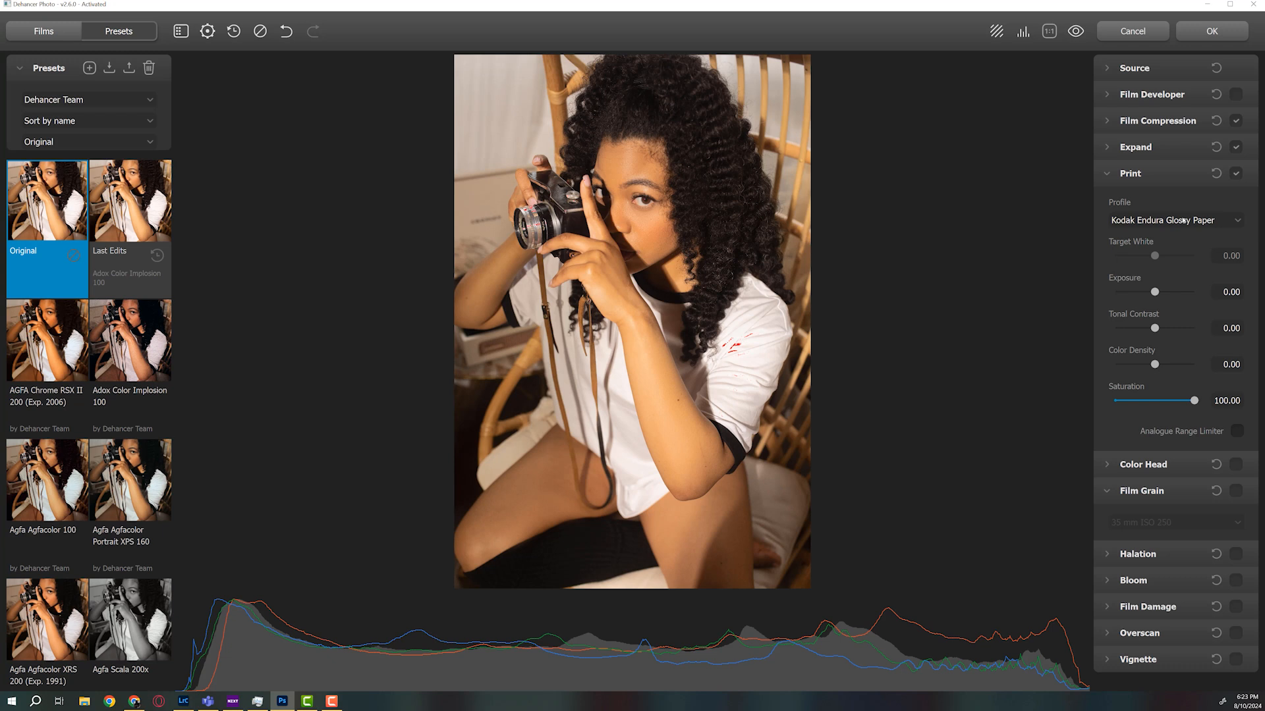
Step: Compare the Kodak 2383, Fujifilm 3513, Cineon Film Log and Linear print profiles once more and restore Kodak Endura Glossy Paper
left_click(1184, 221)
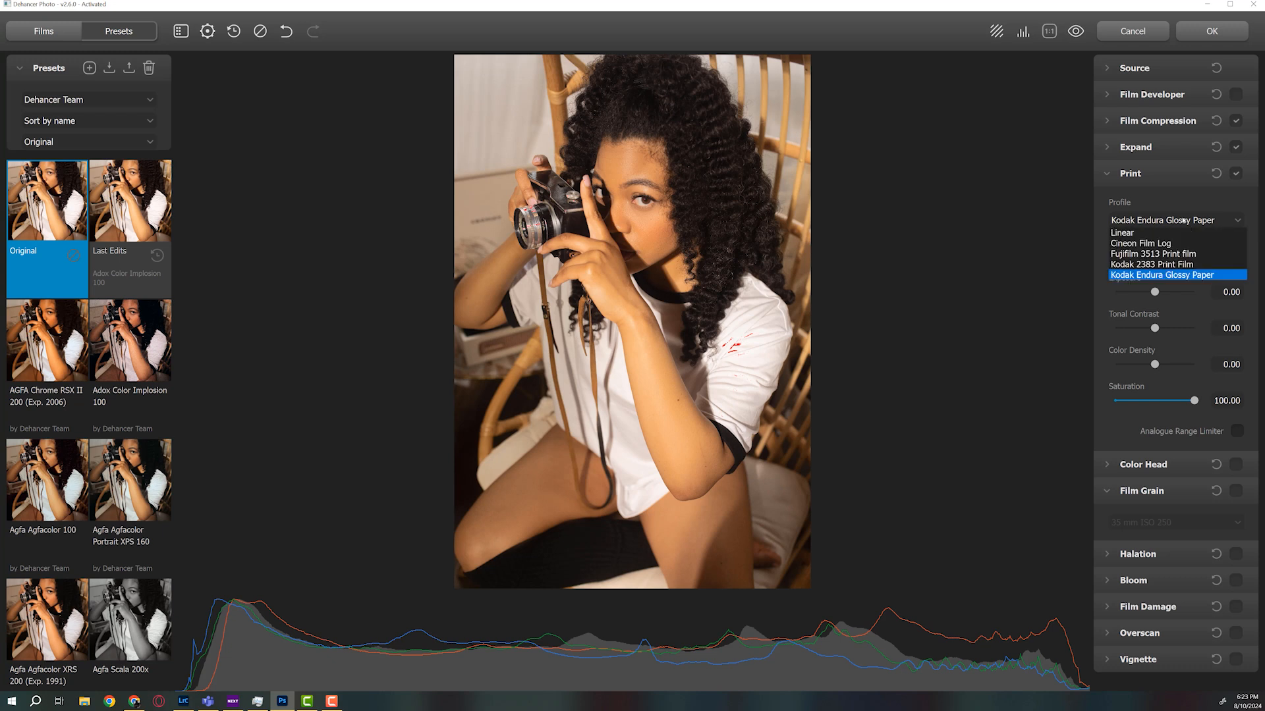
left_click(1135, 263)
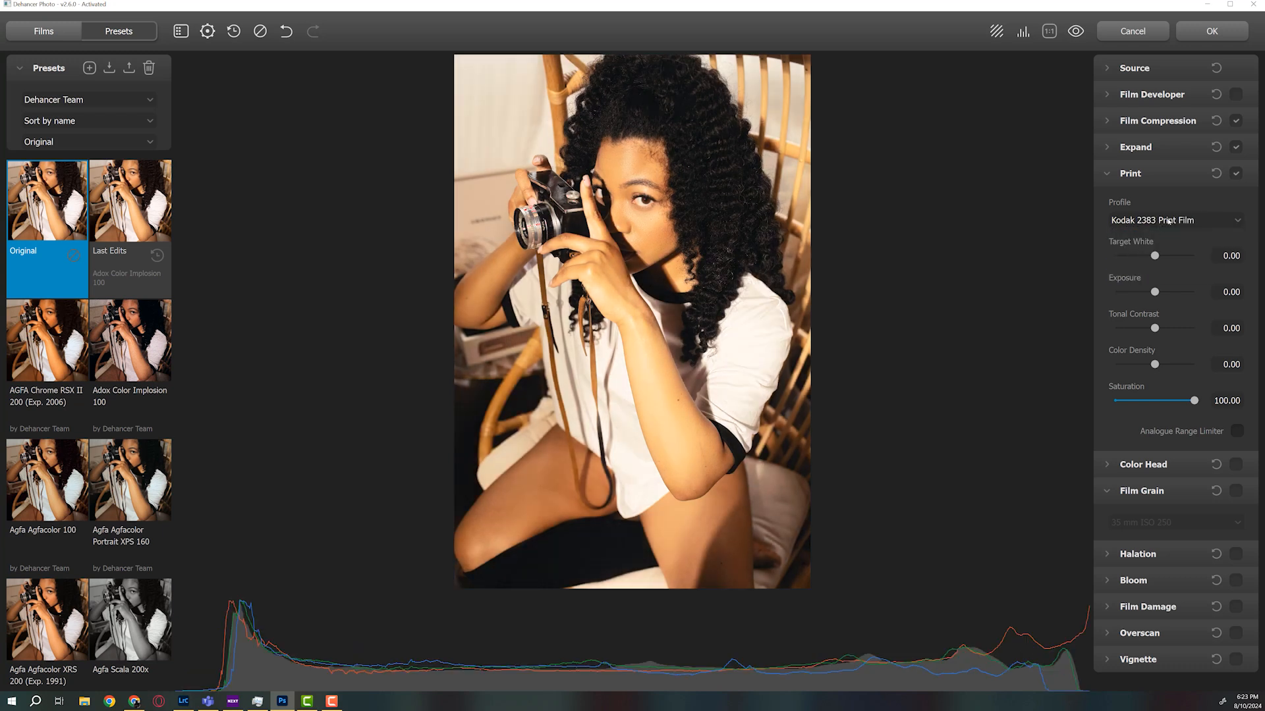
left_click(1158, 222)
left_click(1159, 256)
left_click(1166, 220)
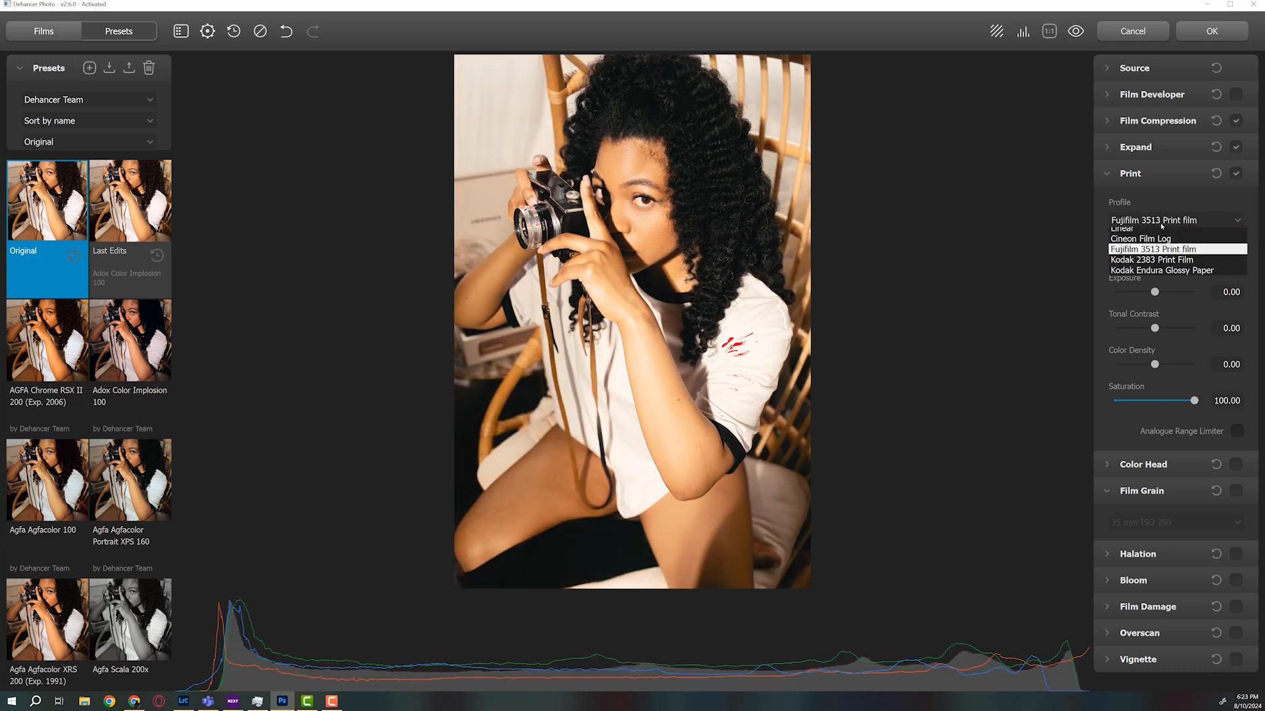
left_click(1159, 246)
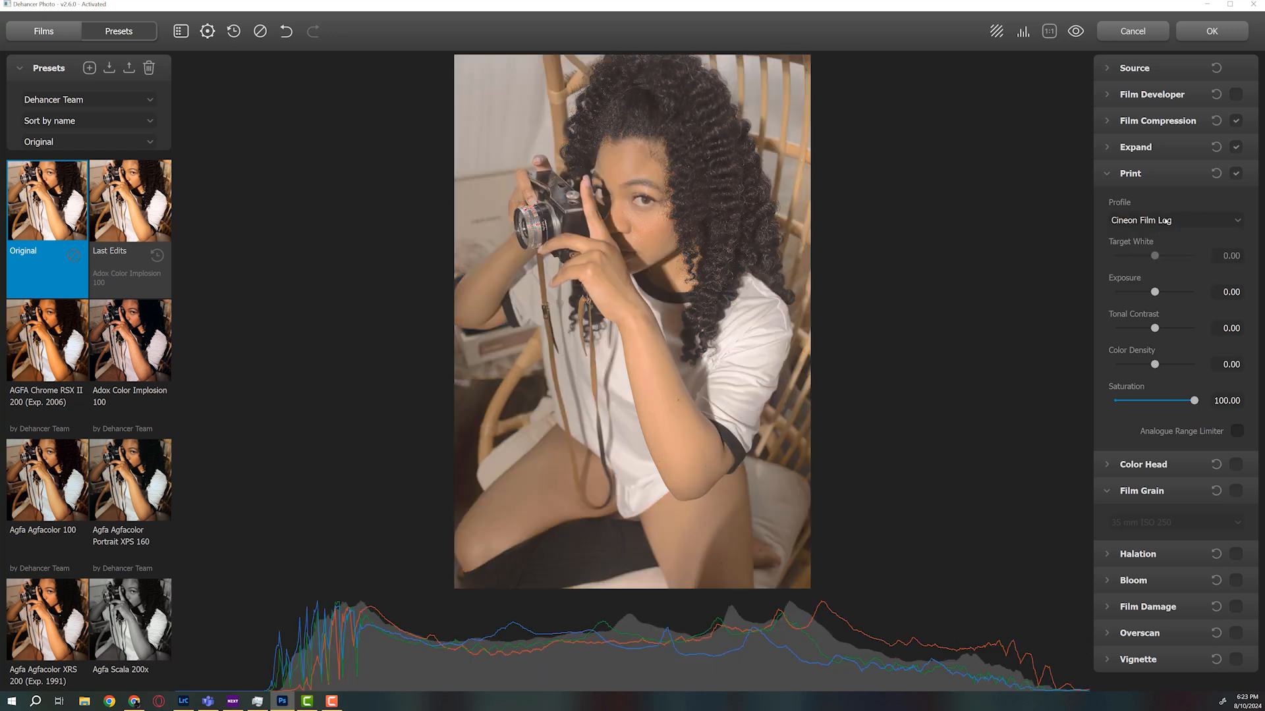
left_click(1165, 220)
left_click(1146, 231)
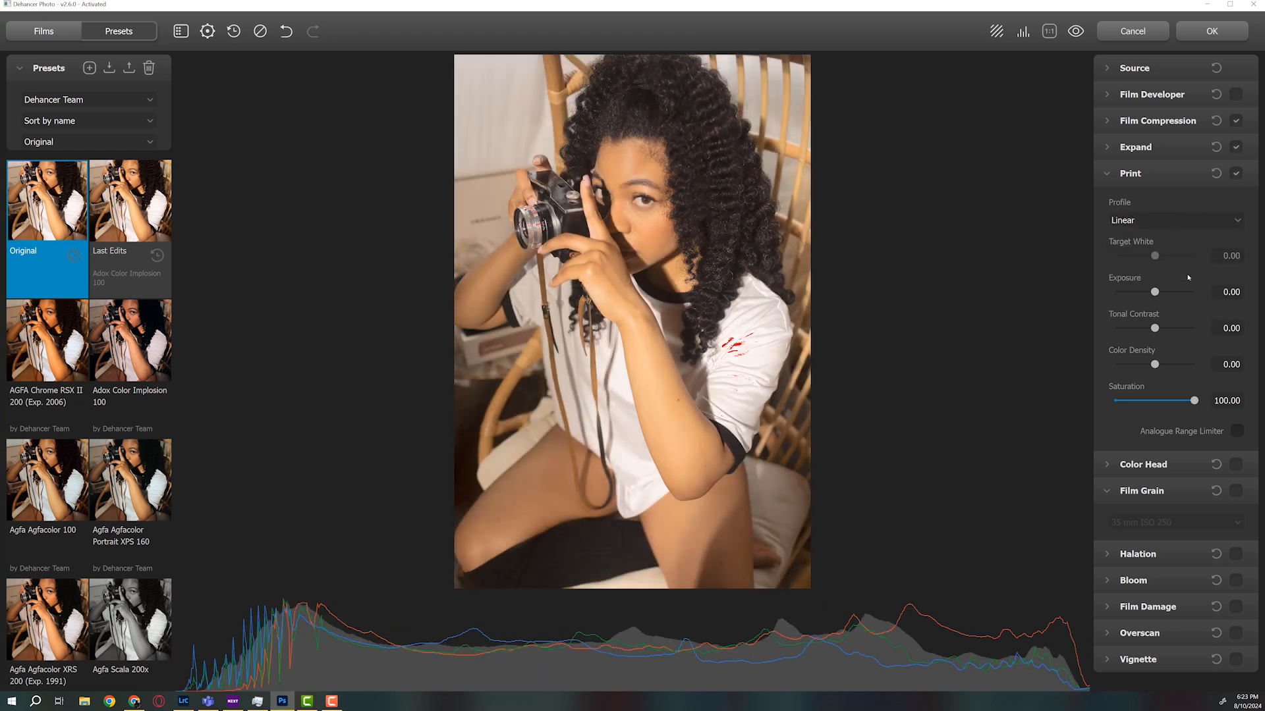
left_click(1166, 222)
left_click(1152, 269)
left_click(1155, 222)
left_click(1084, 284)
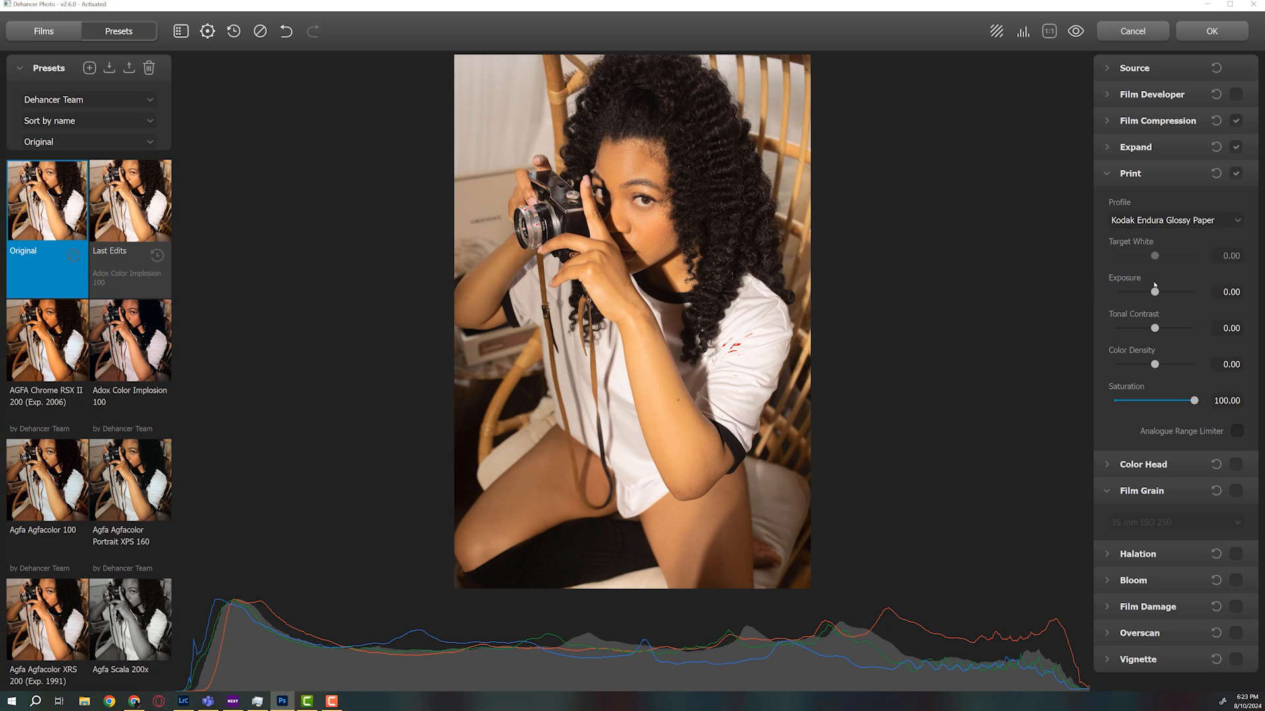
Step: Try the Print Exposure at 0.78 and 0.85, and set it to -0.28
left_click_drag(1155, 292, 1164, 292)
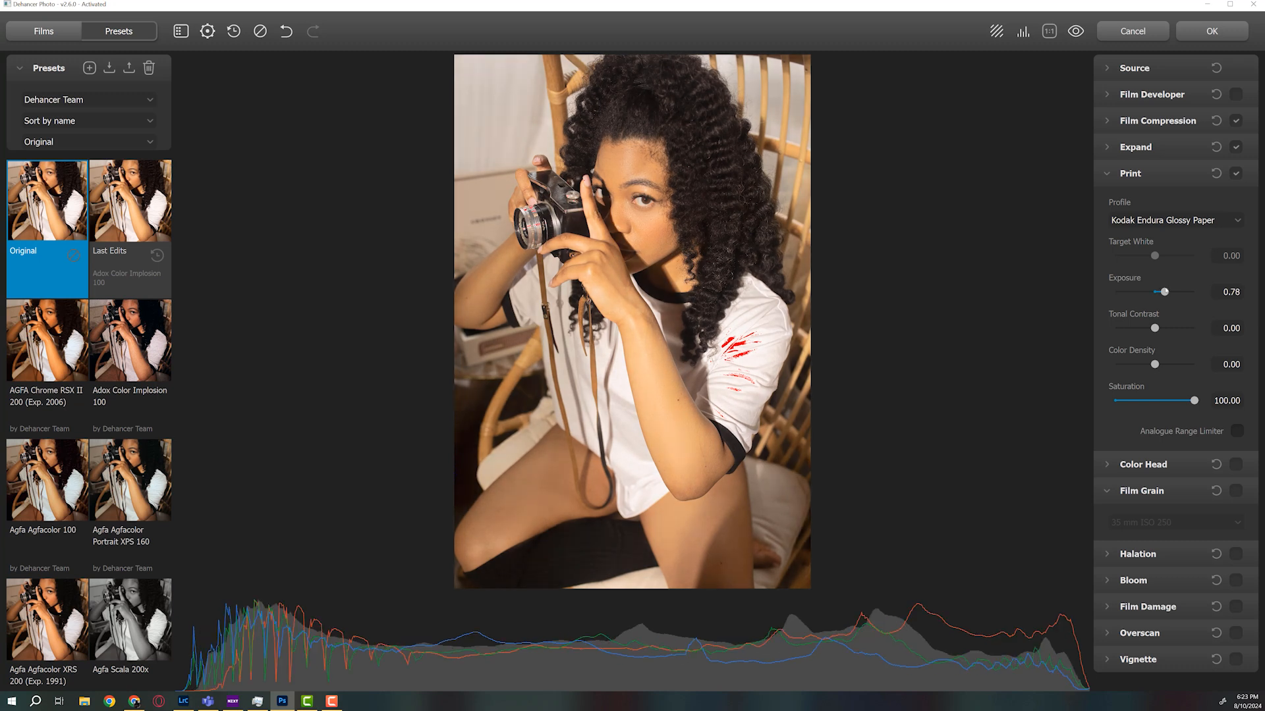
mouse_move(1164, 292)
left_mouse_down()
mouse_move(1151, 291)
mouse_move(1167, 292)
left_mouse_up()
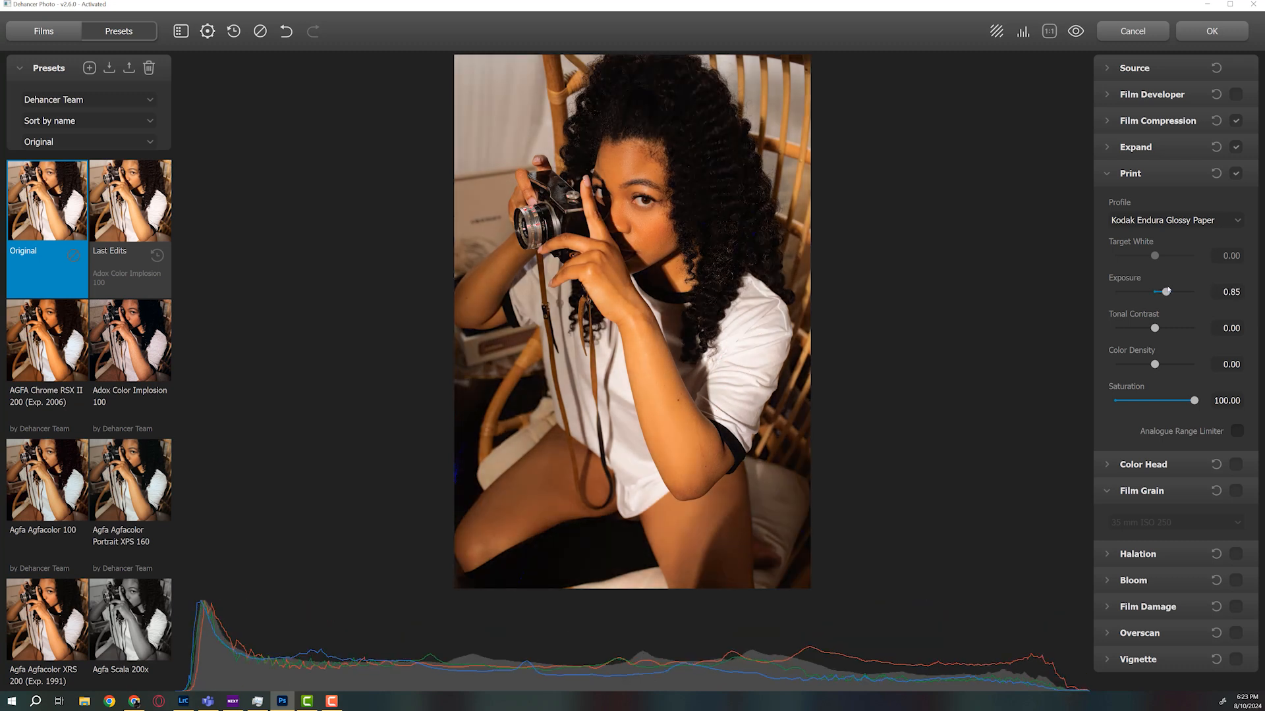
left_click_drag(1167, 292, 1150, 292)
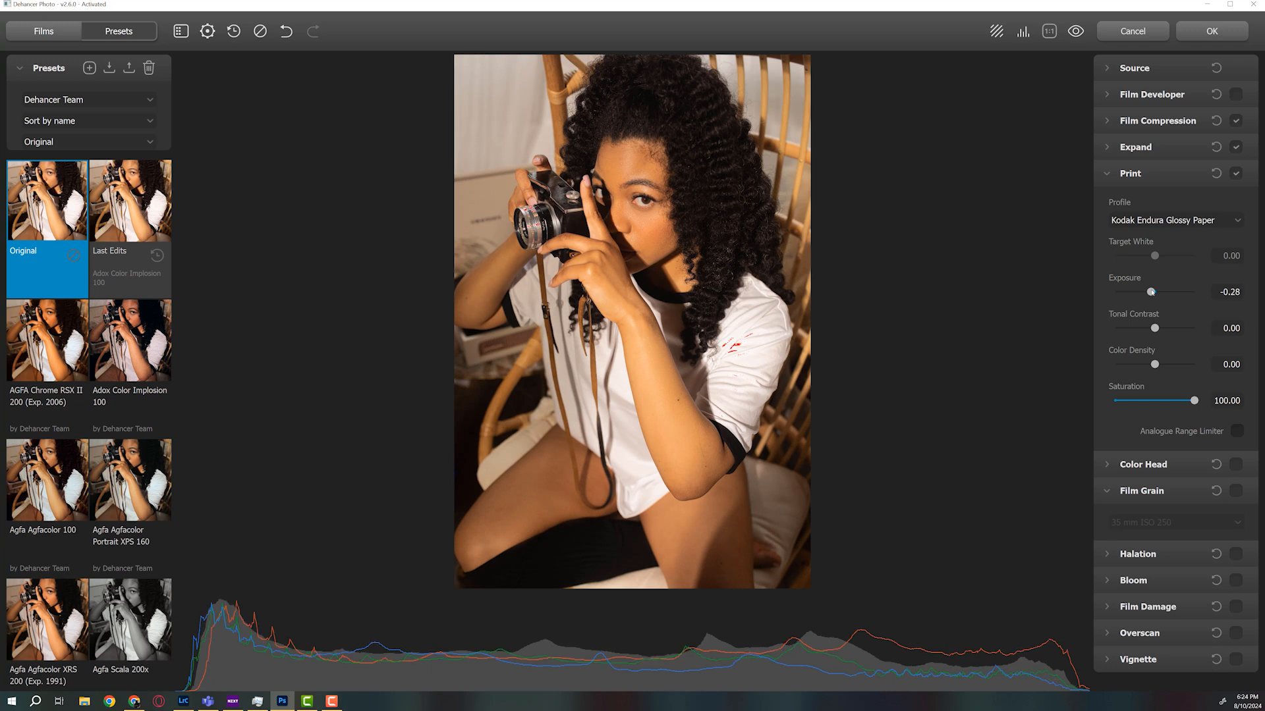
Step: Try the Print Tonal Contrast at 10.42 and -13.75, and set it to -6.25
left_click_drag(1155, 328, 1163, 328)
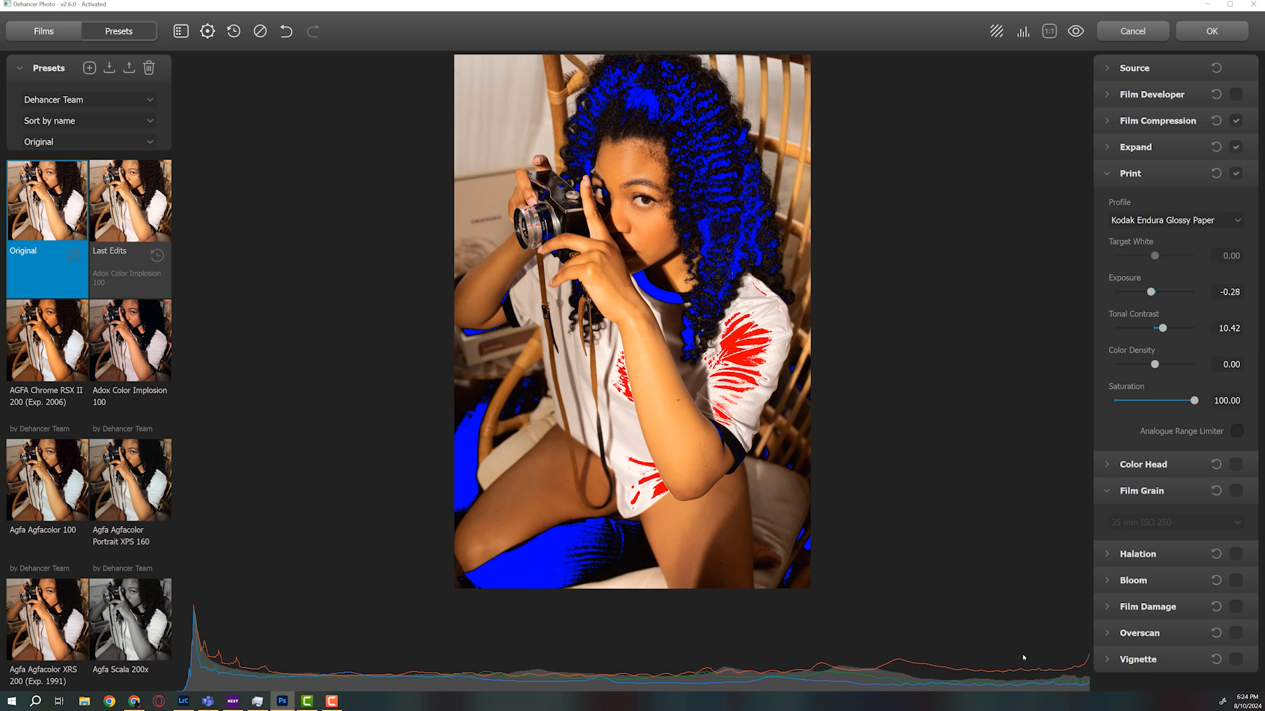
left_click_drag(1146, 326, 1145, 329)
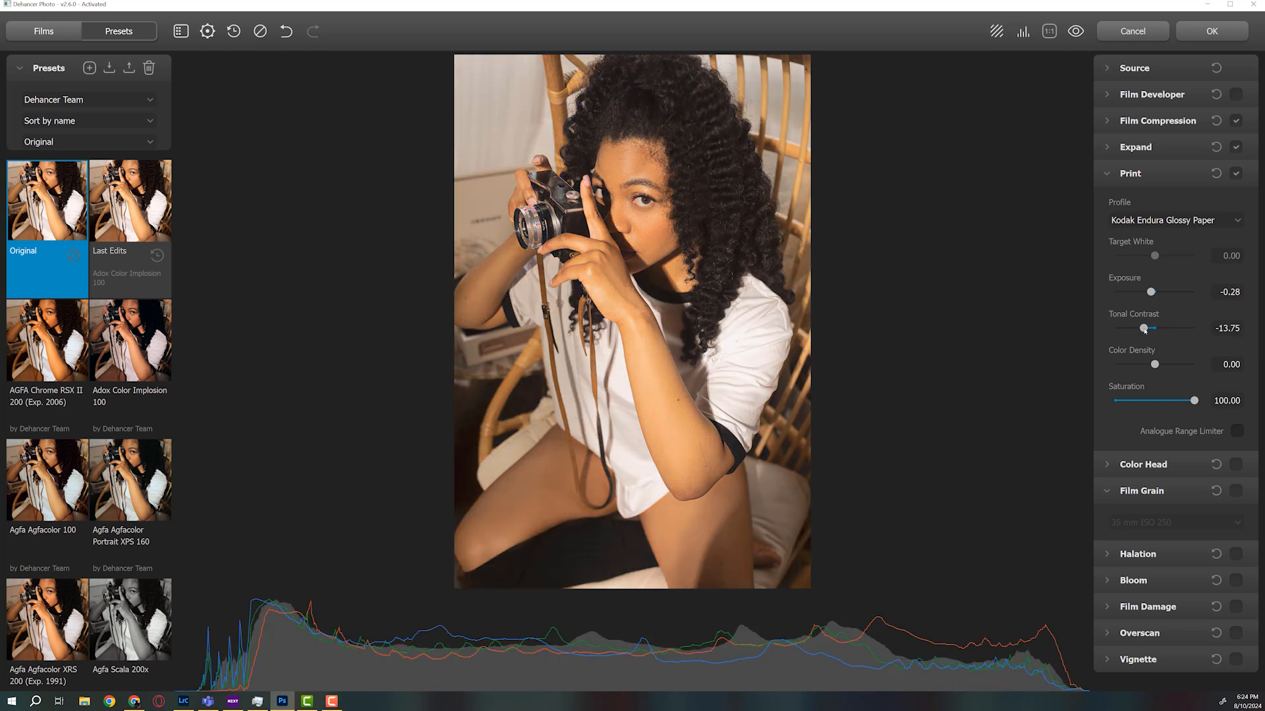
left_click_drag(1144, 329, 1166, 365)
Step: Try the Print Color Density at 45.83, -64.17 and 60.00, and set it to 13.33
left_click(1174, 366)
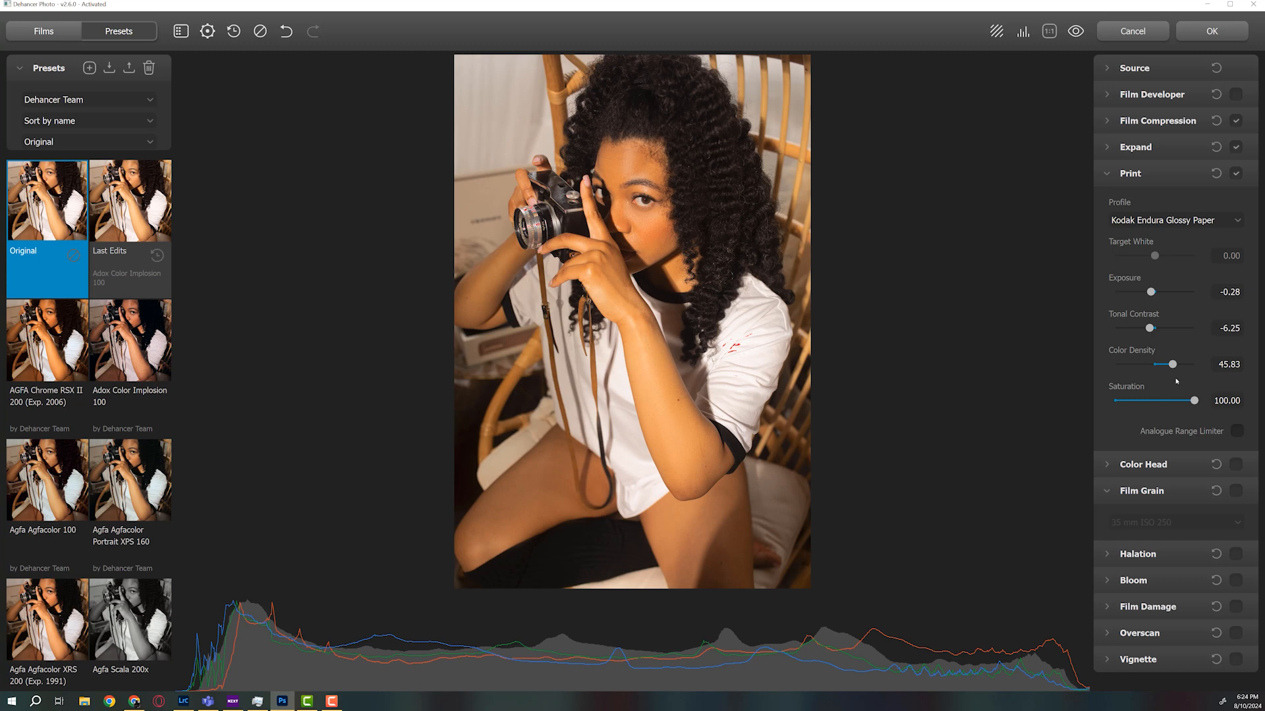
left_click(1130, 366)
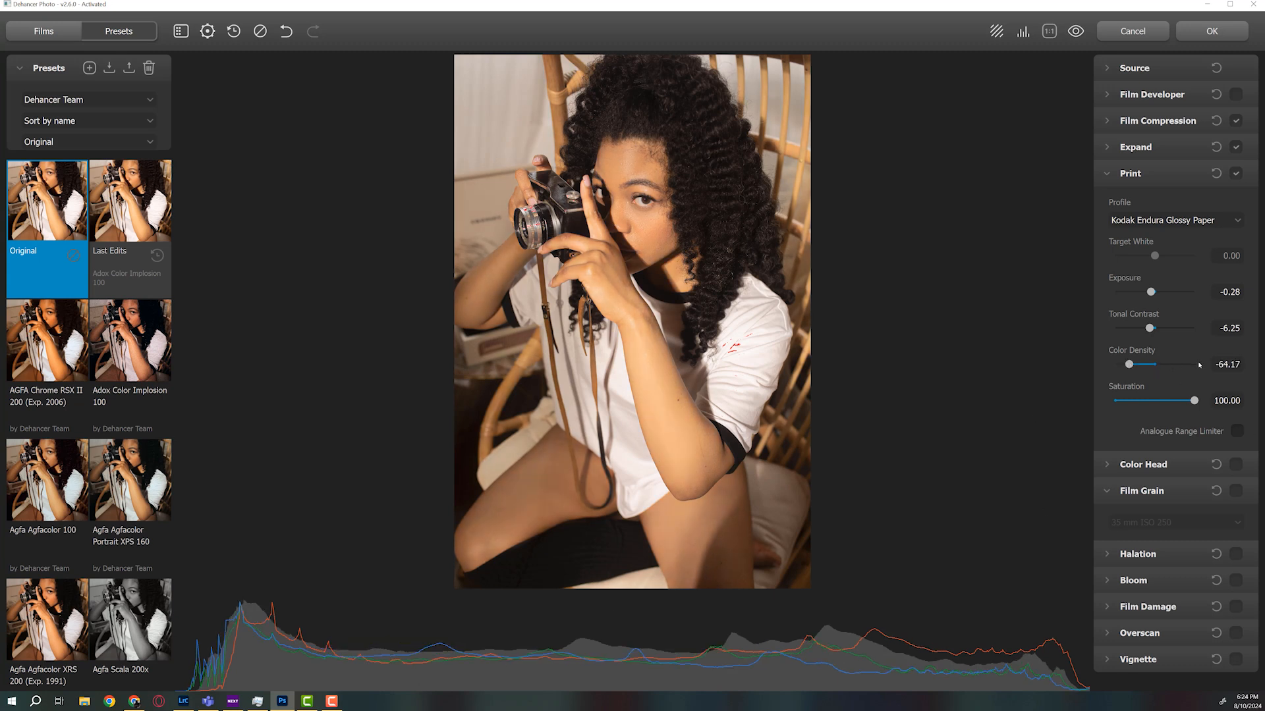
left_click(1181, 366)
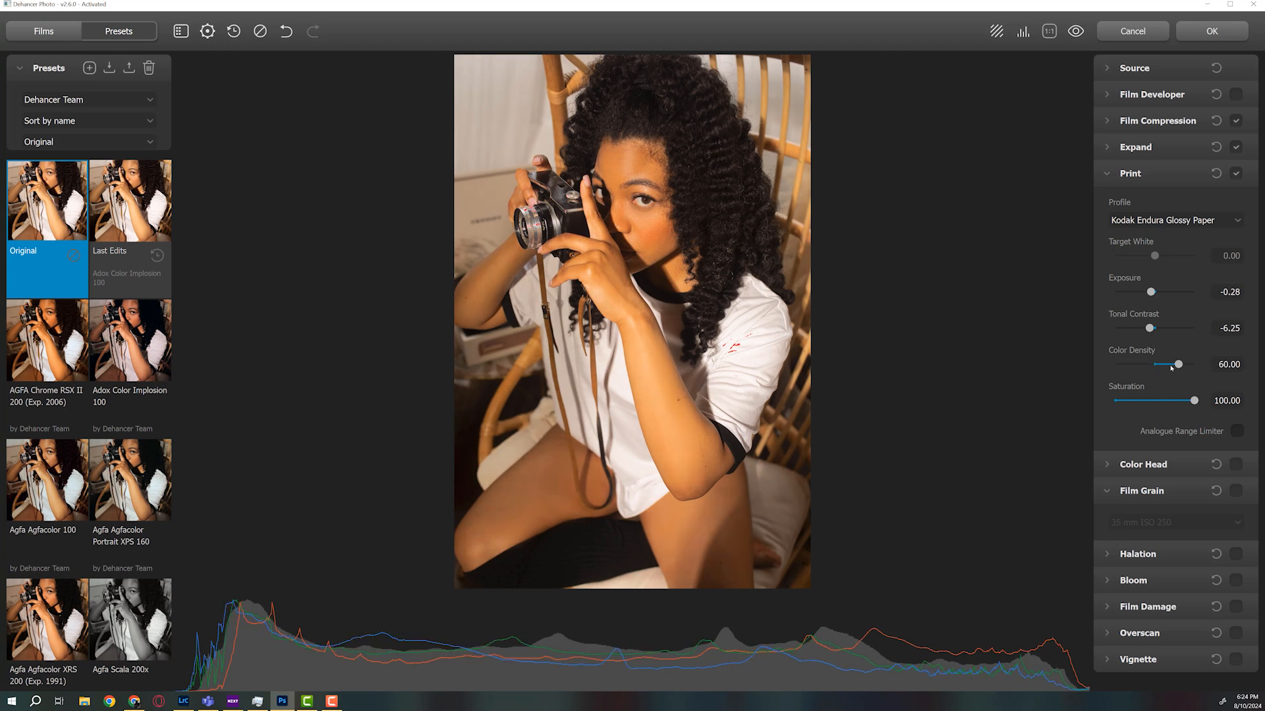
left_click_drag(1178, 365, 1197, 366)
left_click(1159, 367)
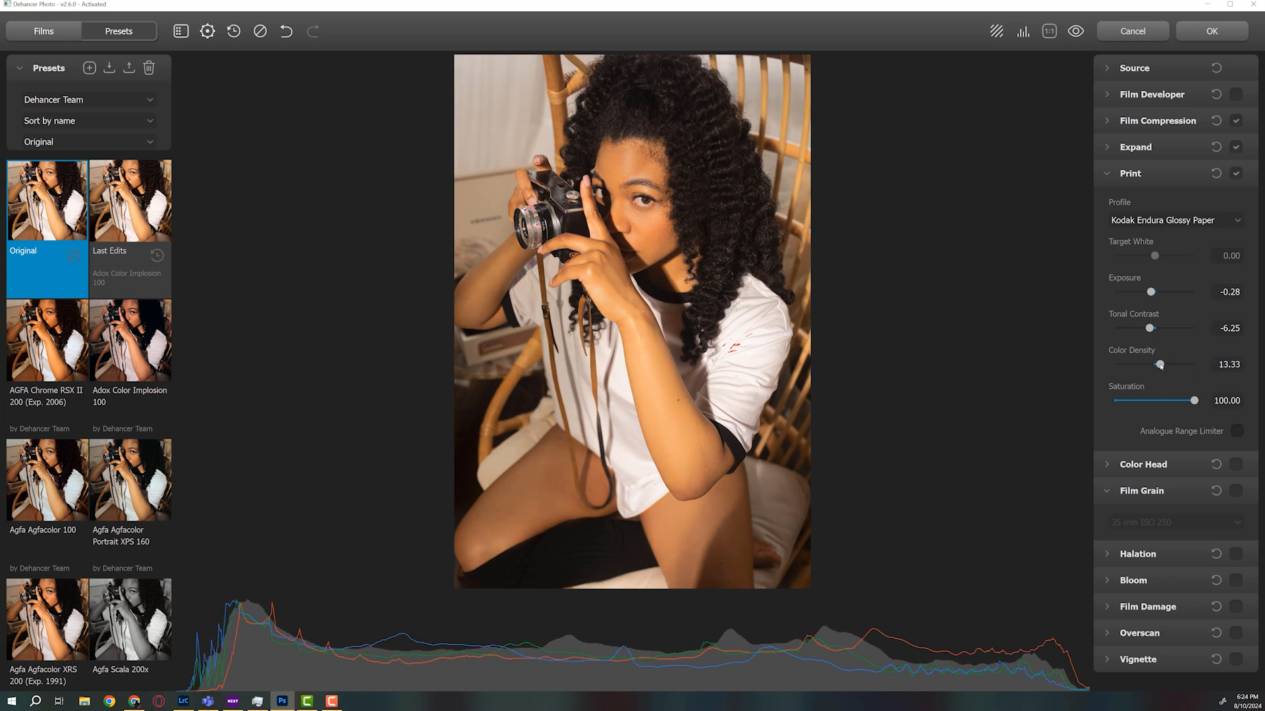
Step: Try lowering the Print Saturation until the portrait is black and white, and return it to 100.00
left_click(1151, 402)
left_click_drag(1129, 402, 1212, 398)
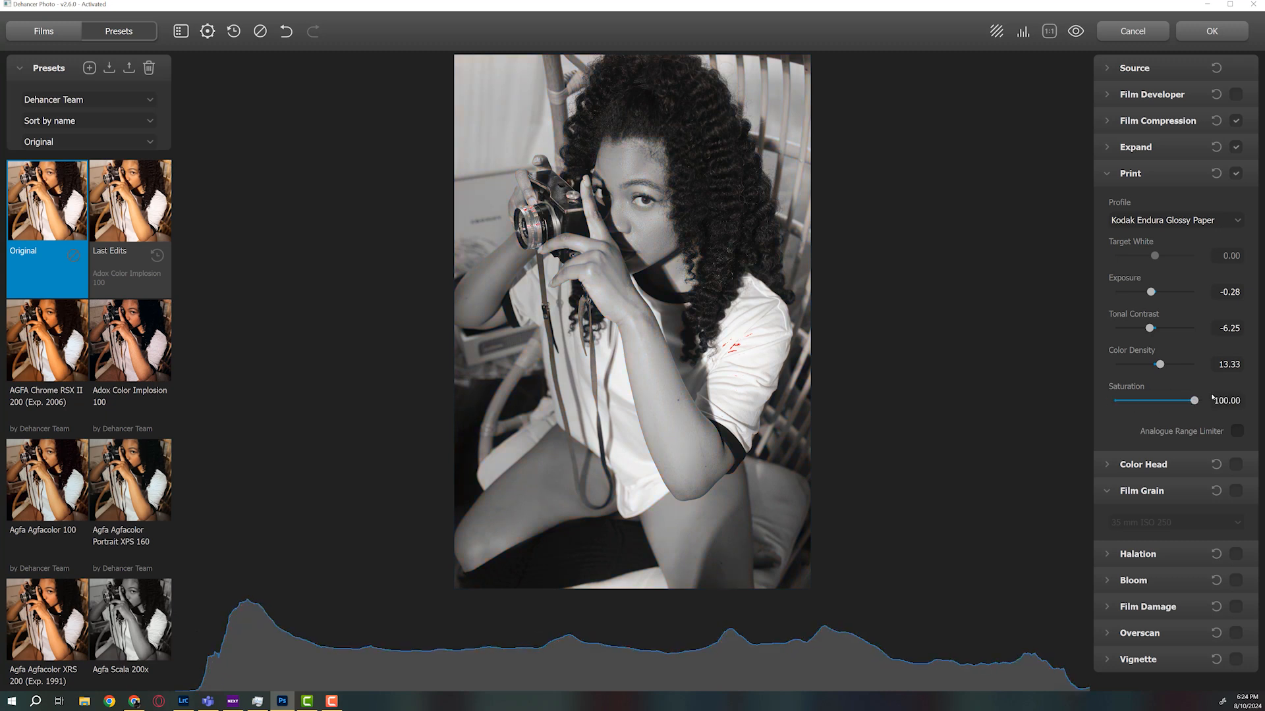
left_click(1107, 175)
Step: Enable the Color Head adjustment, try Yellow - Blue at 25.42 and toward strong yellow, and set it to 2.08
left_click(1193, 200)
left_click(1175, 246)
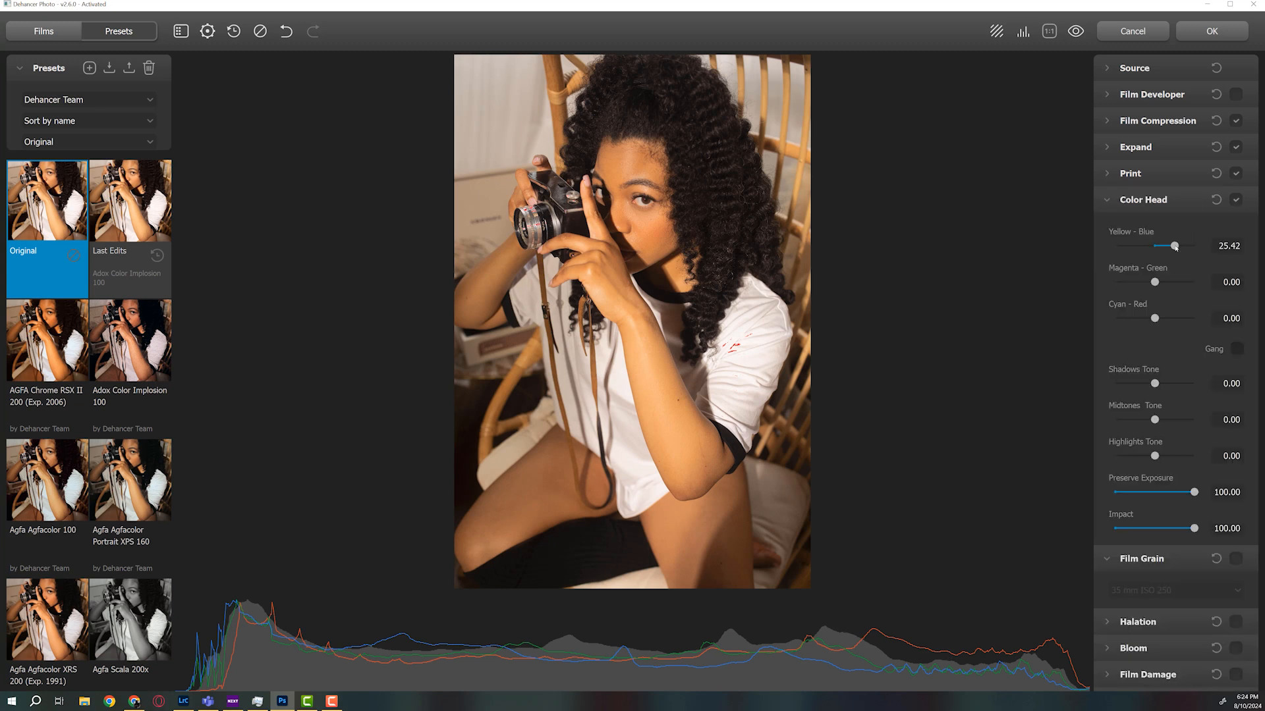
left_click(1126, 246)
left_click_drag(1125, 246, 1157, 247)
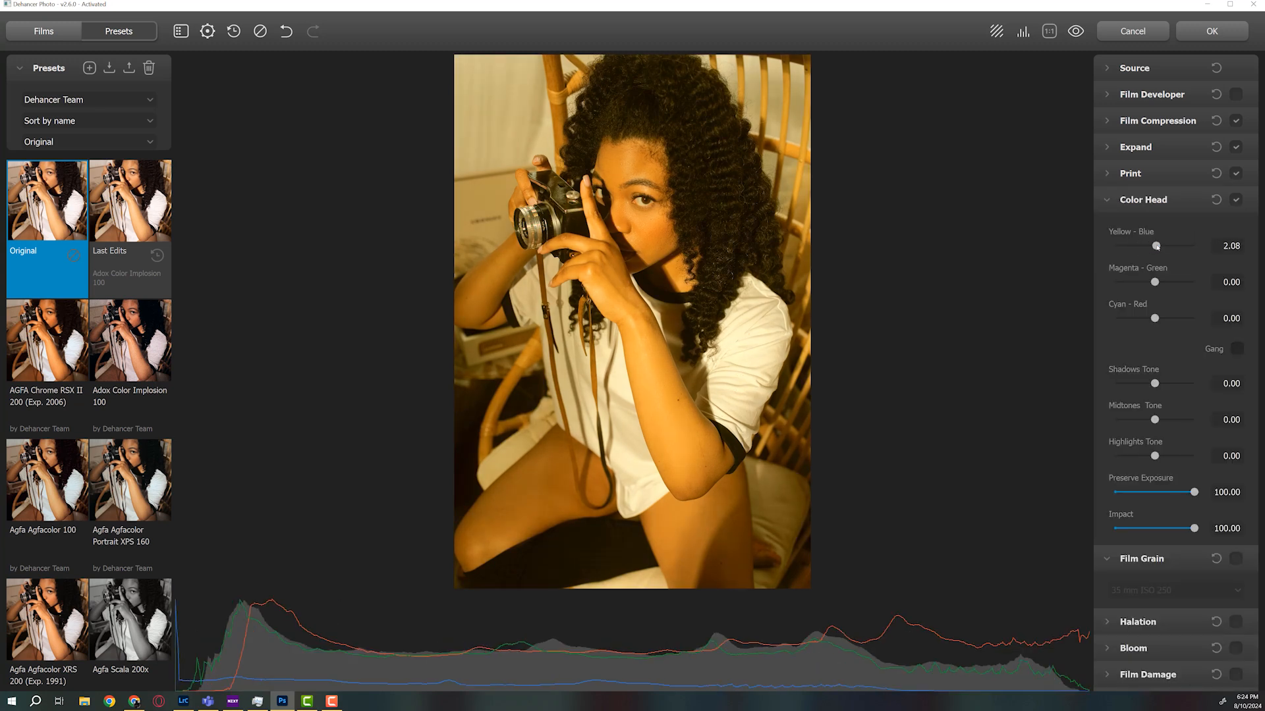
left_click(1108, 68)
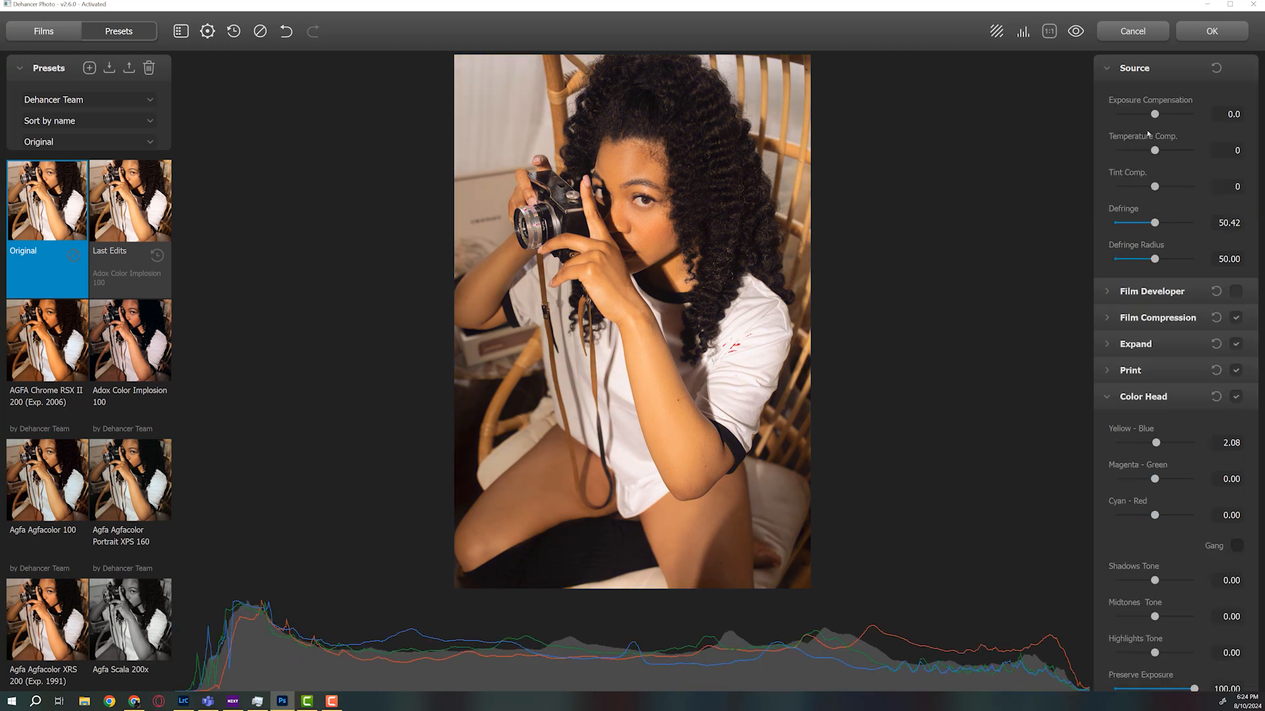
left_click(1108, 69)
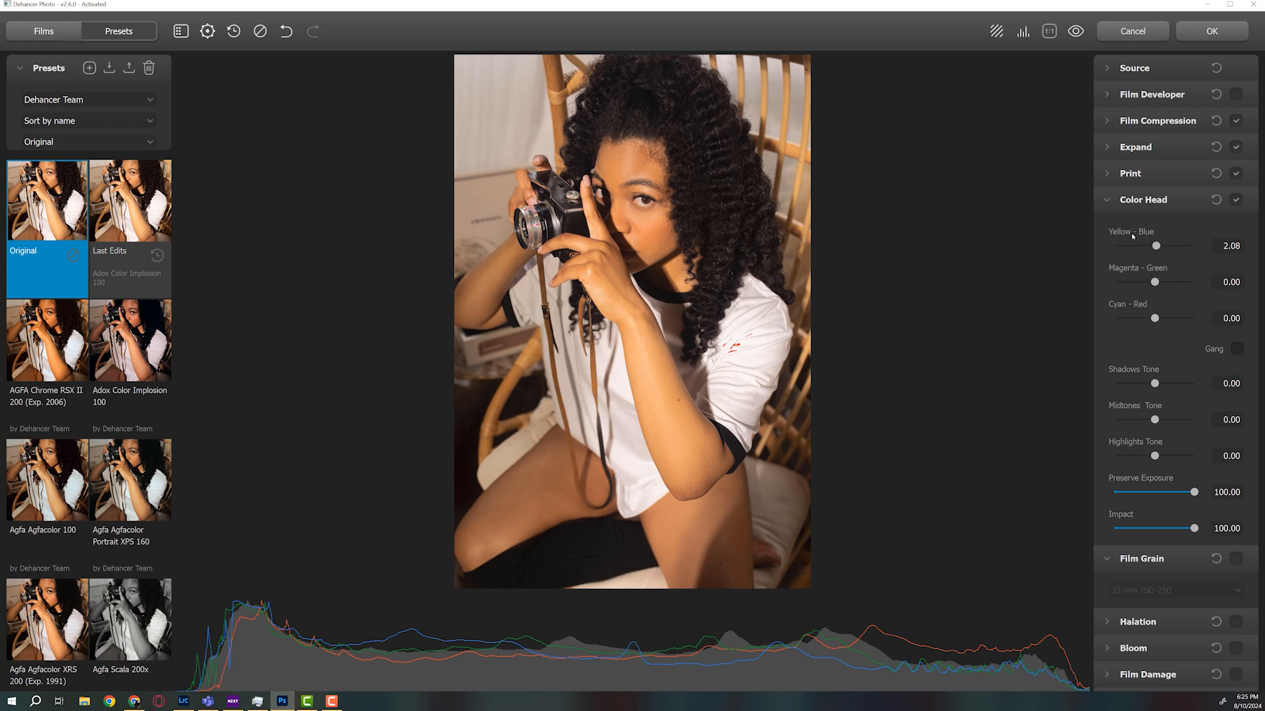
Step: Try strong color shifts in Color Head, setting Magenta - Green to -0.83 and Cyan - Red to -2.50
left_click_drag(1126, 283, 1158, 283)
left_click(1155, 284)
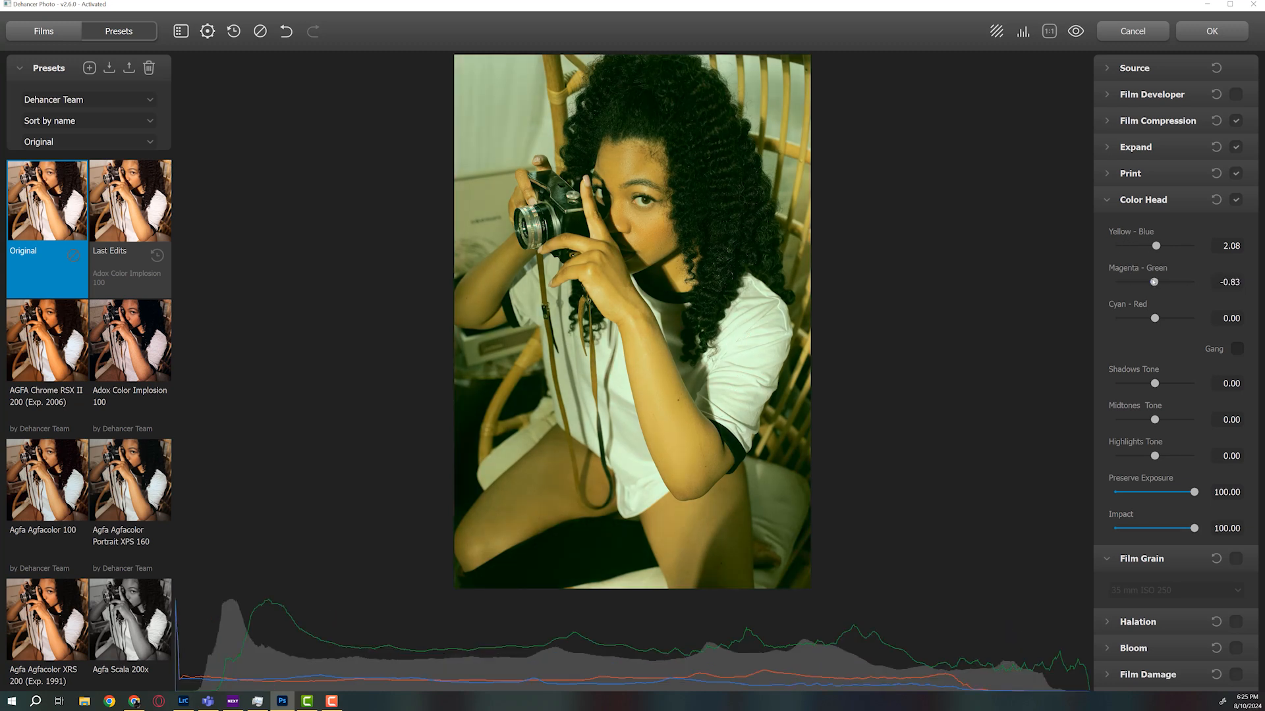
left_click(1136, 318)
left_click(1179, 318)
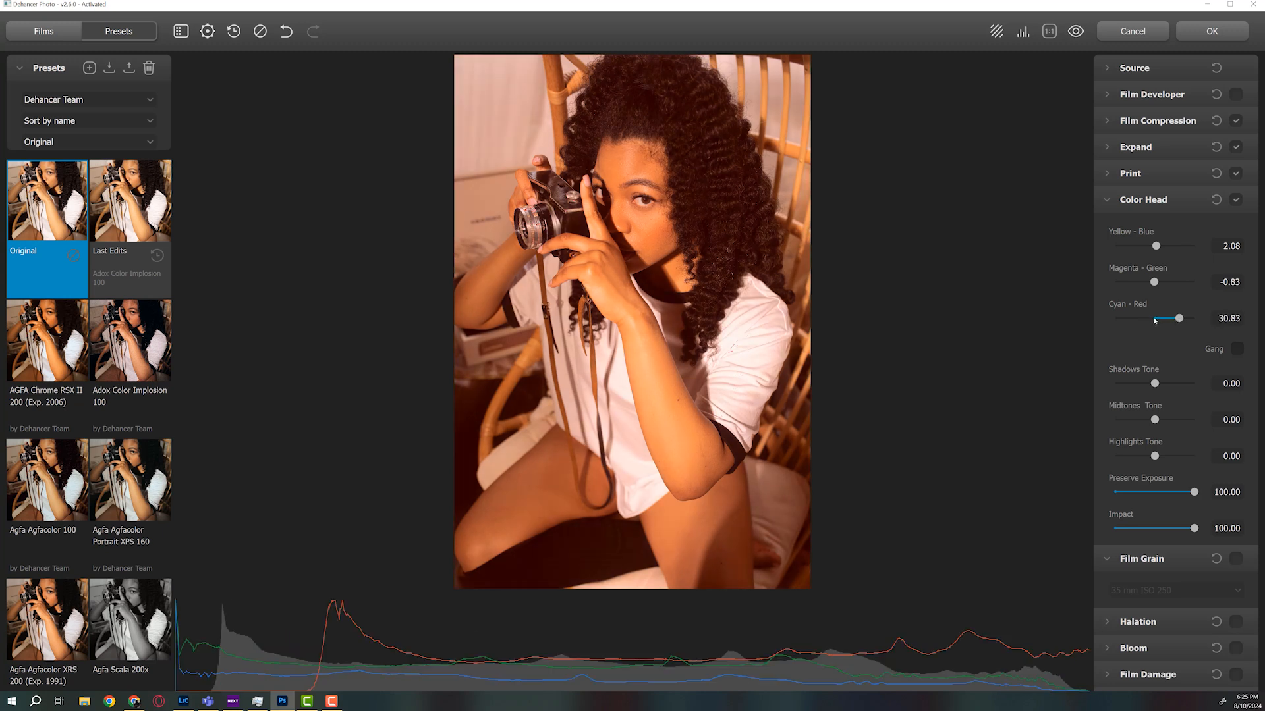
left_click(1154, 319)
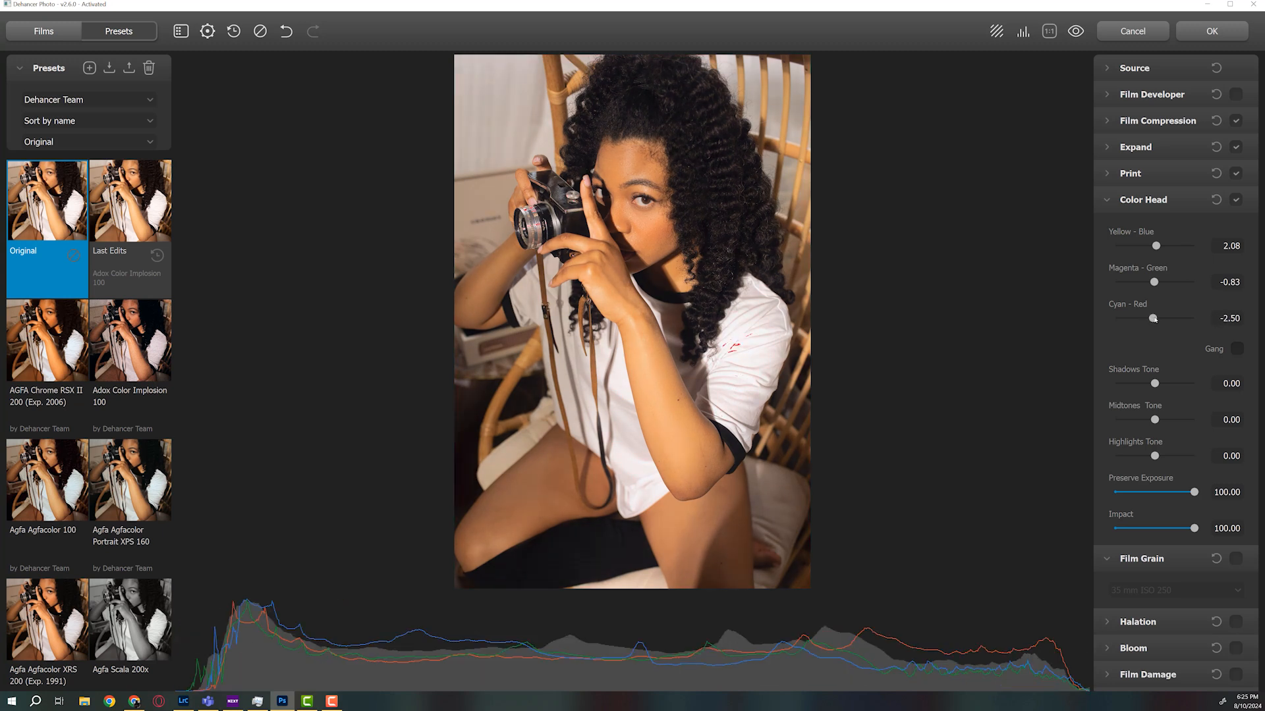
Step: Reset the Color Head Cyan - Red, Magenta - Green and Yellow - Blue shifts to 0
left_click(1229, 320)
type("0")
left_click_drag(1235, 319, 1218, 247)
type("0")
left_click(1237, 246)
type("0")
left_click(1191, 238)
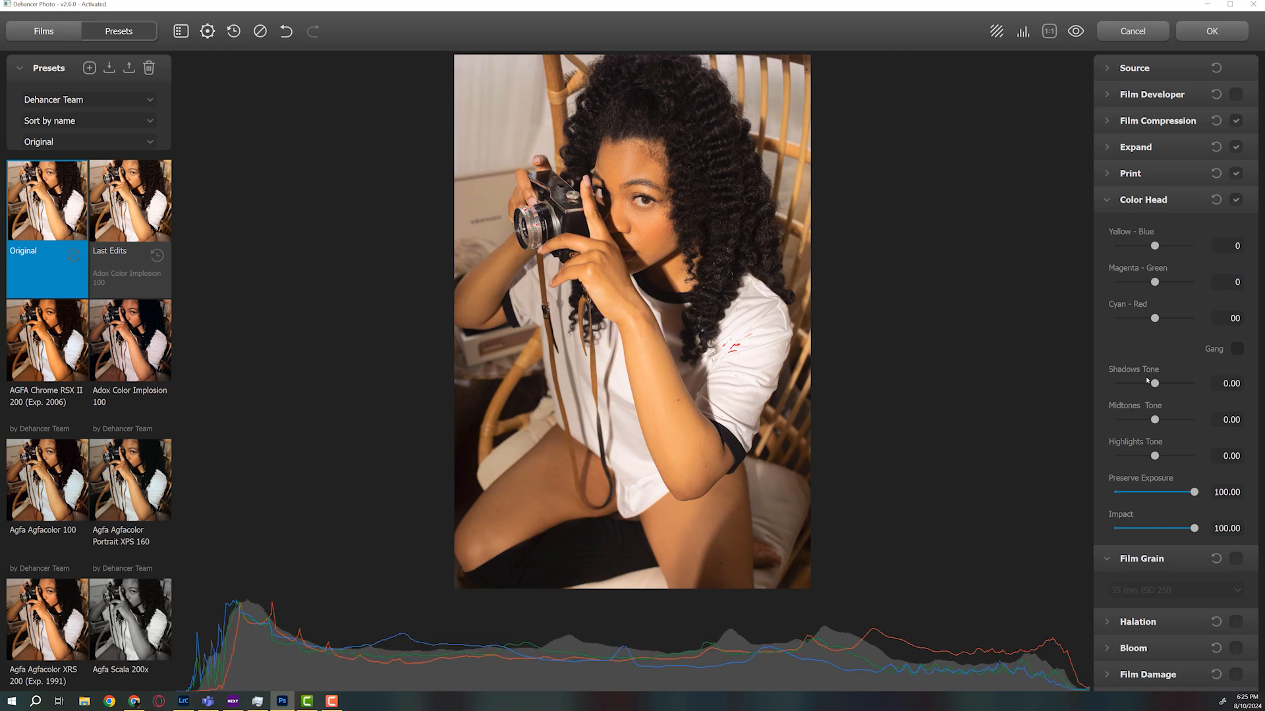
Step: Try the Color Head Shadows Tone at 60.83 and -70.00, and set it to -2.50
left_click(1179, 383)
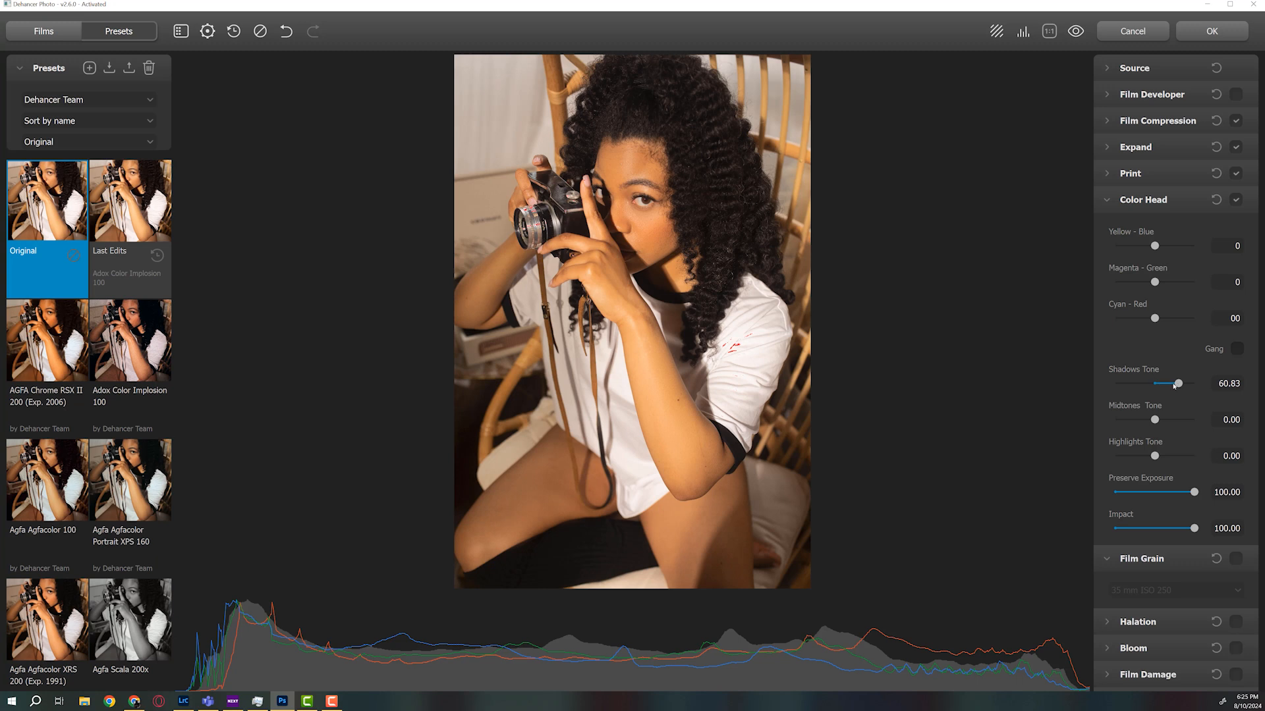
left_click(1127, 384)
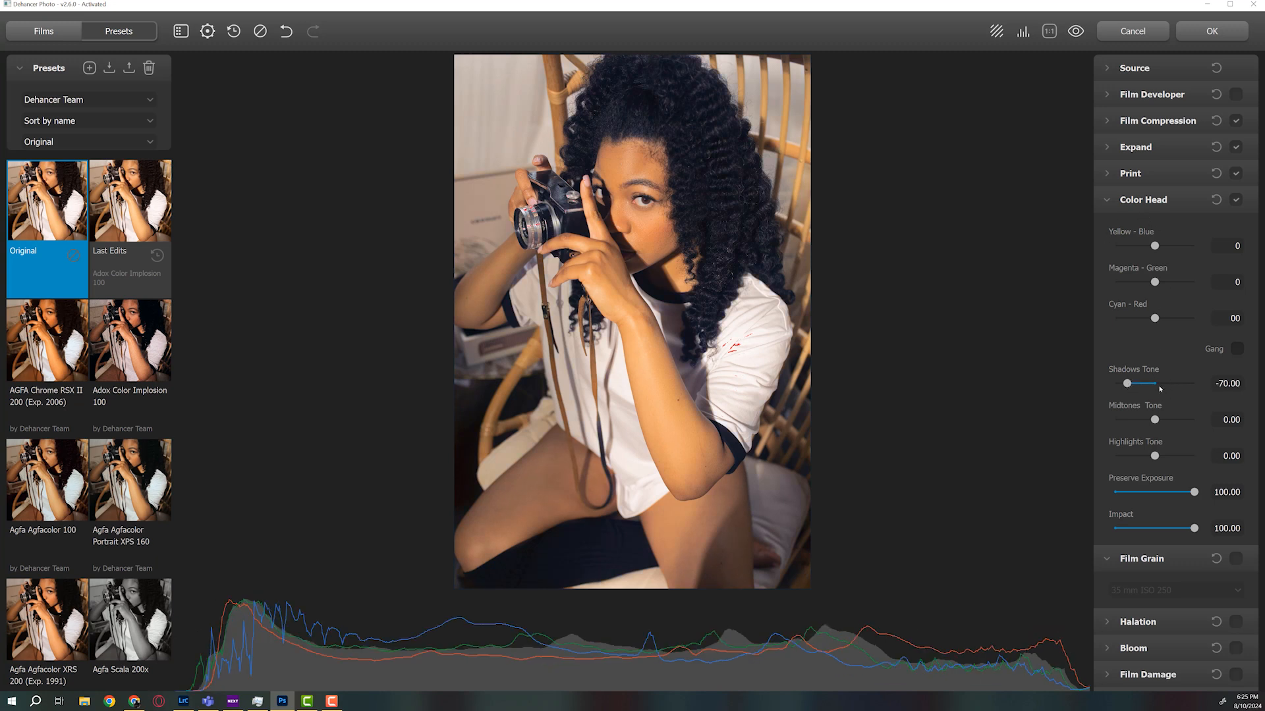
left_click(1154, 383)
Step: Try Midtones Tone at 45.00 and Highlights Tone at 48.33, also testing both toward negative values, and set each to 3.33
left_click(1172, 419)
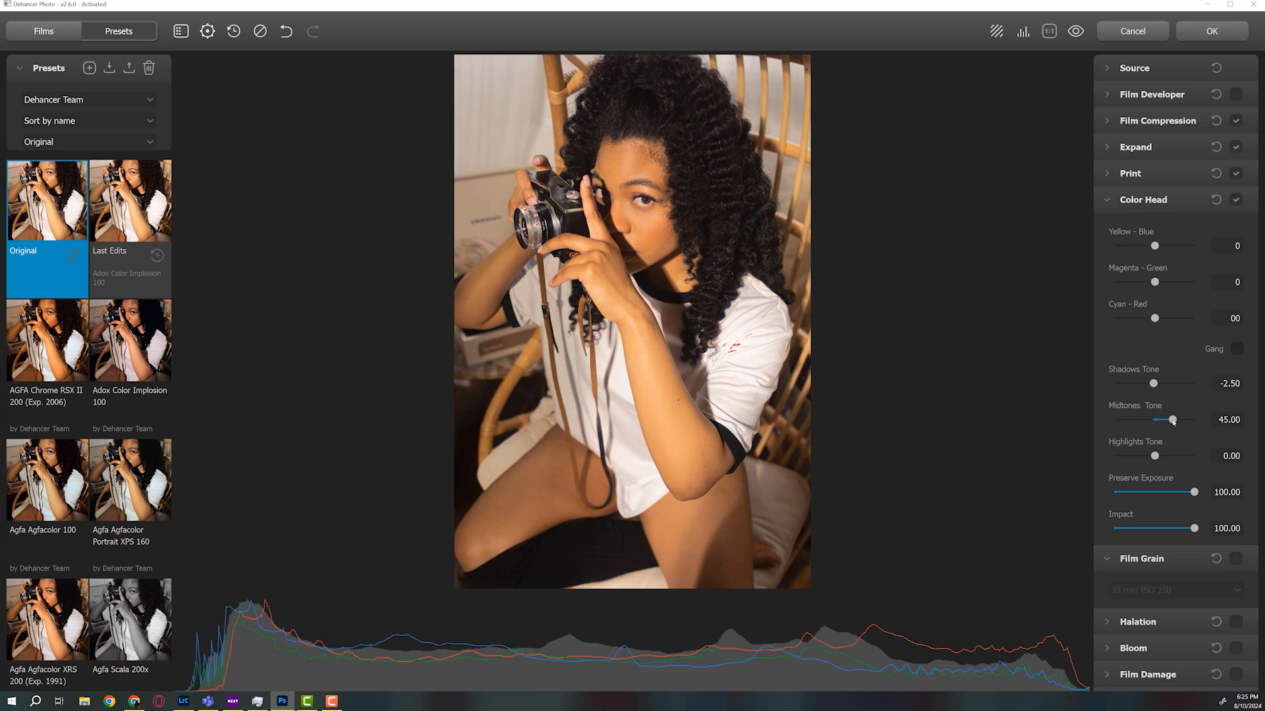
left_click(1133, 419)
left_click(1156, 421)
left_click(1174, 455)
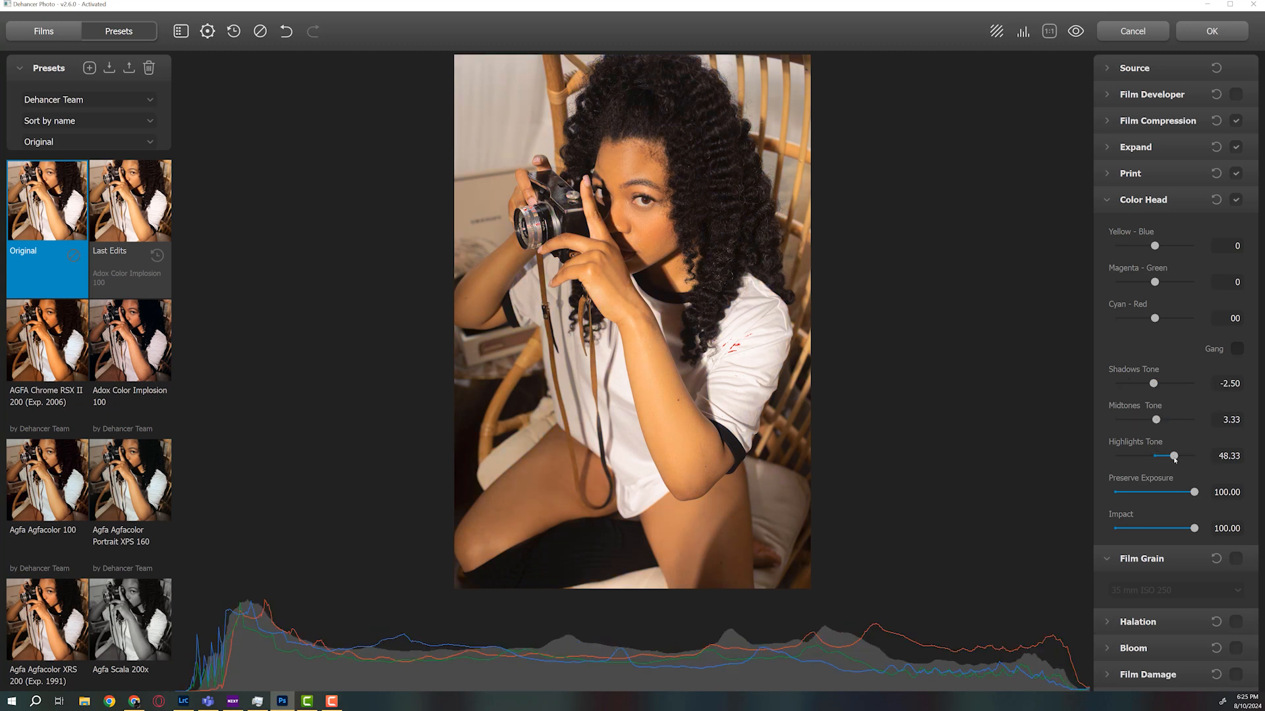
left_click(1137, 457)
left_click(1156, 456)
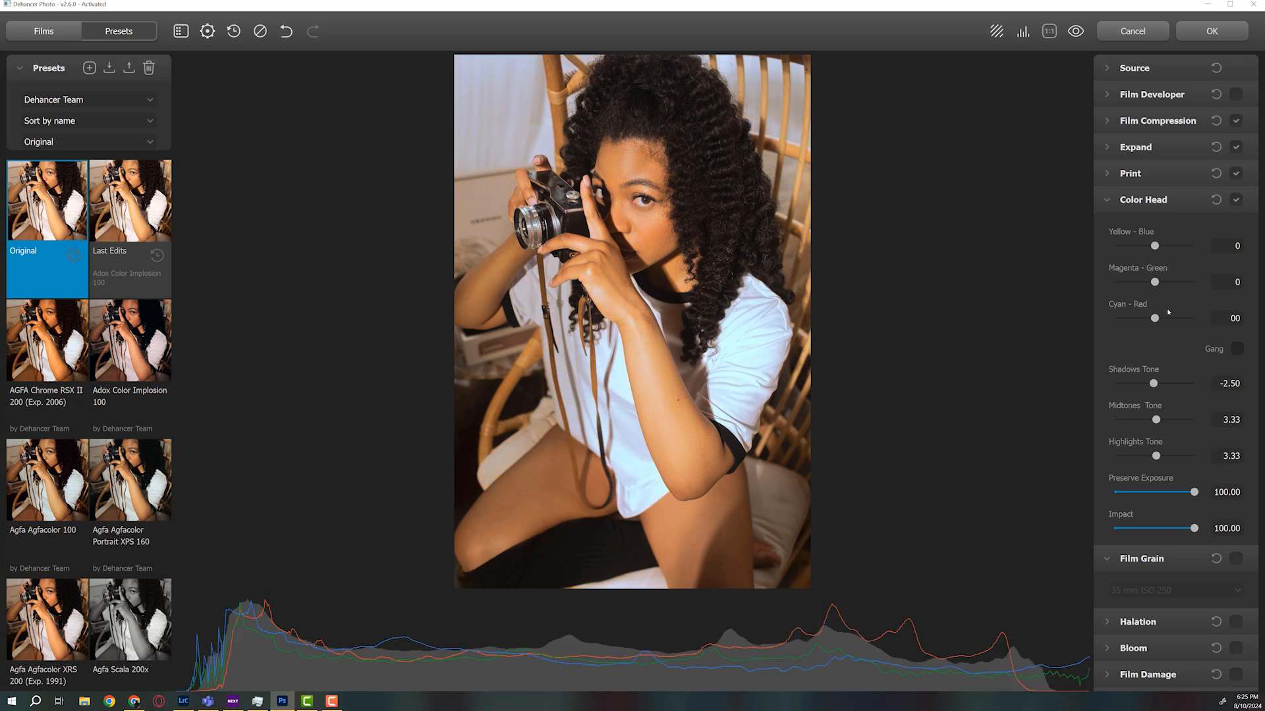
Step: Glance over the Source settings and disable the Color Head adjustment
left_click(1110, 72)
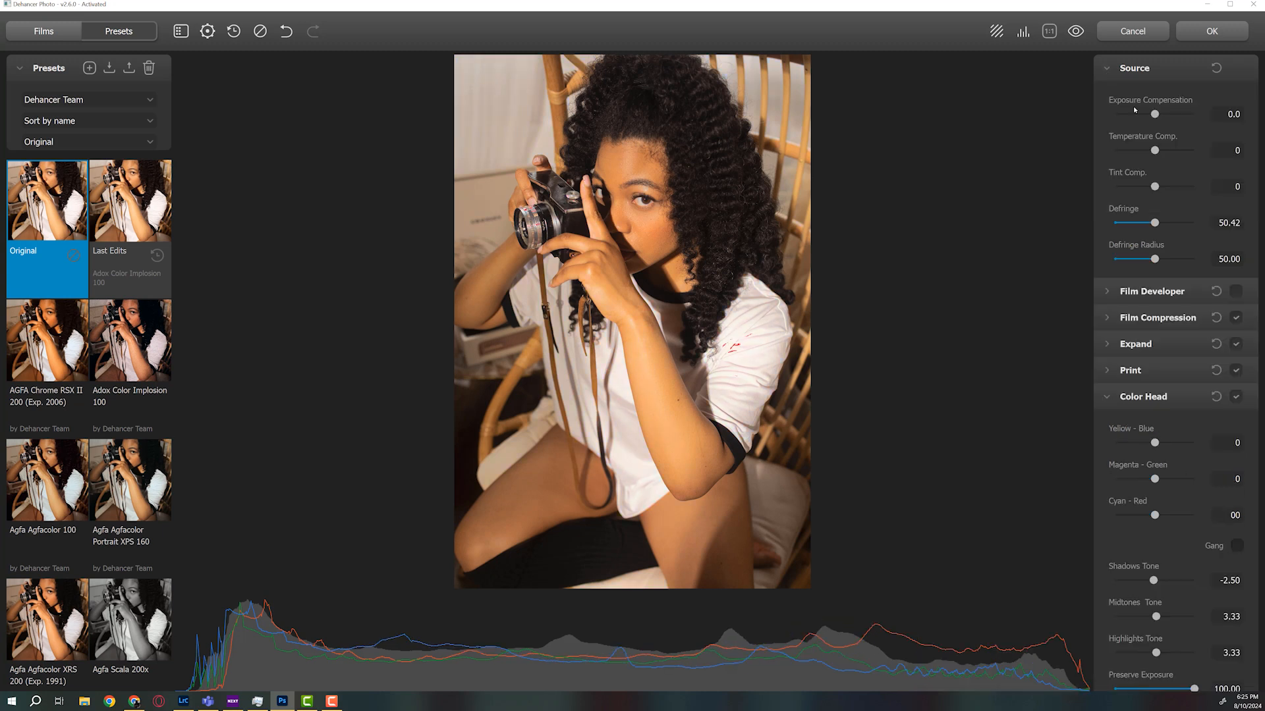
left_click(1111, 67)
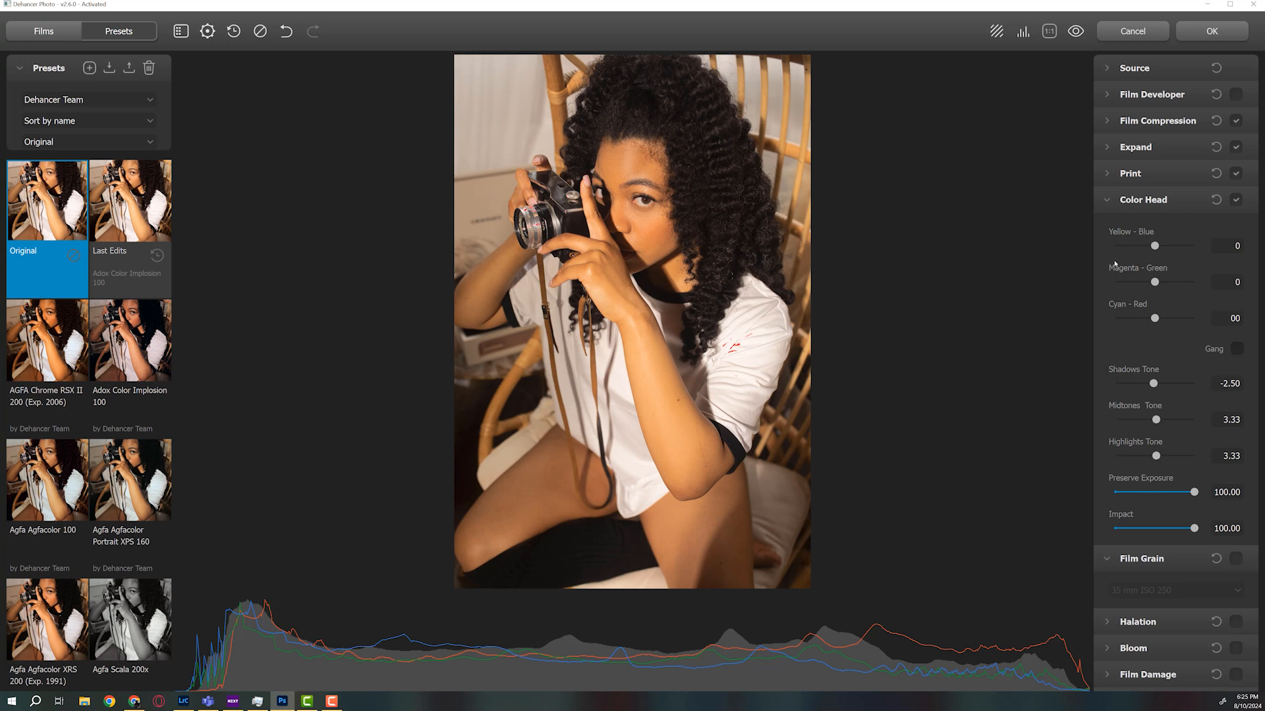
left_click(1112, 200)
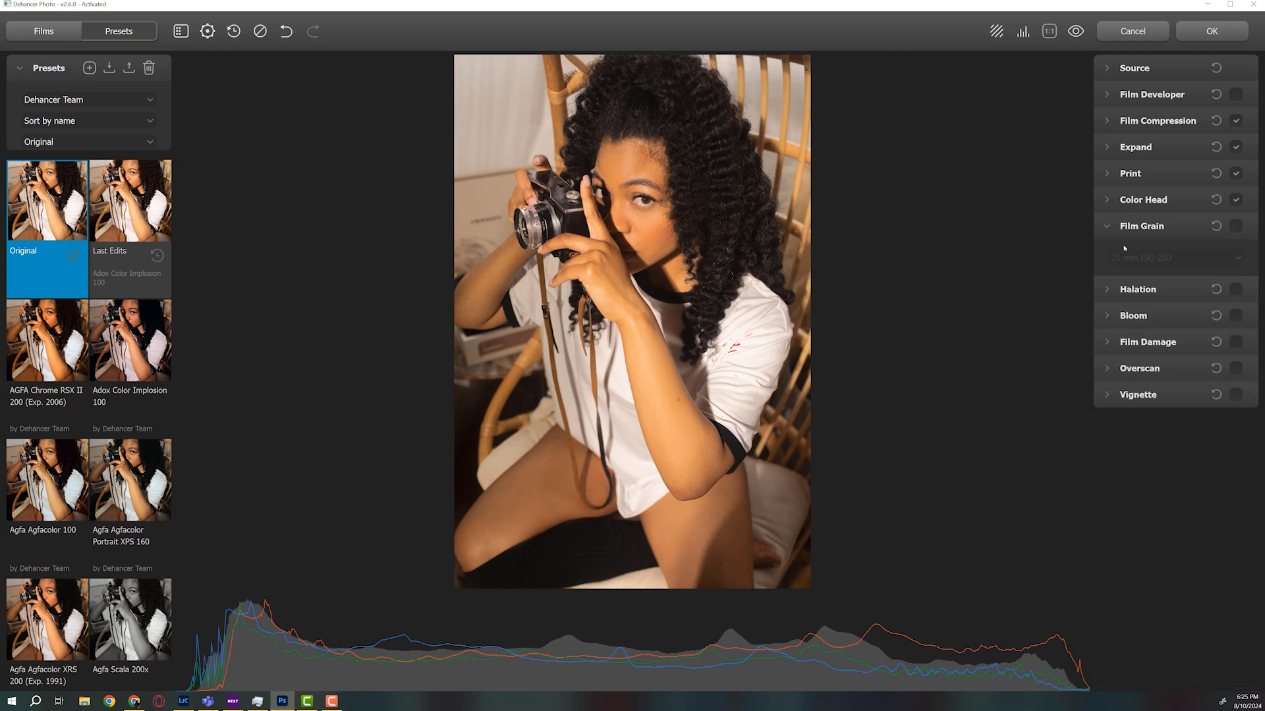
left_click(1236, 200)
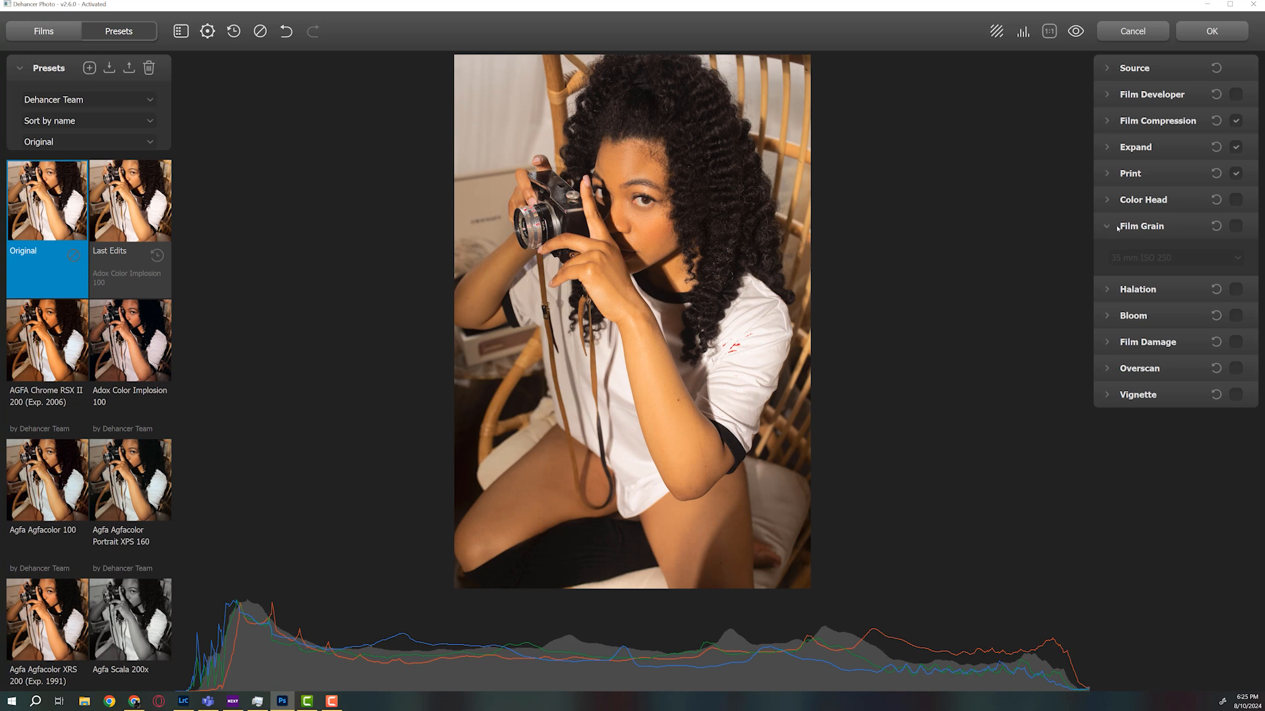
Step: Enable Film Grain and compare the portrait with the grain off and on
left_click(1237, 226)
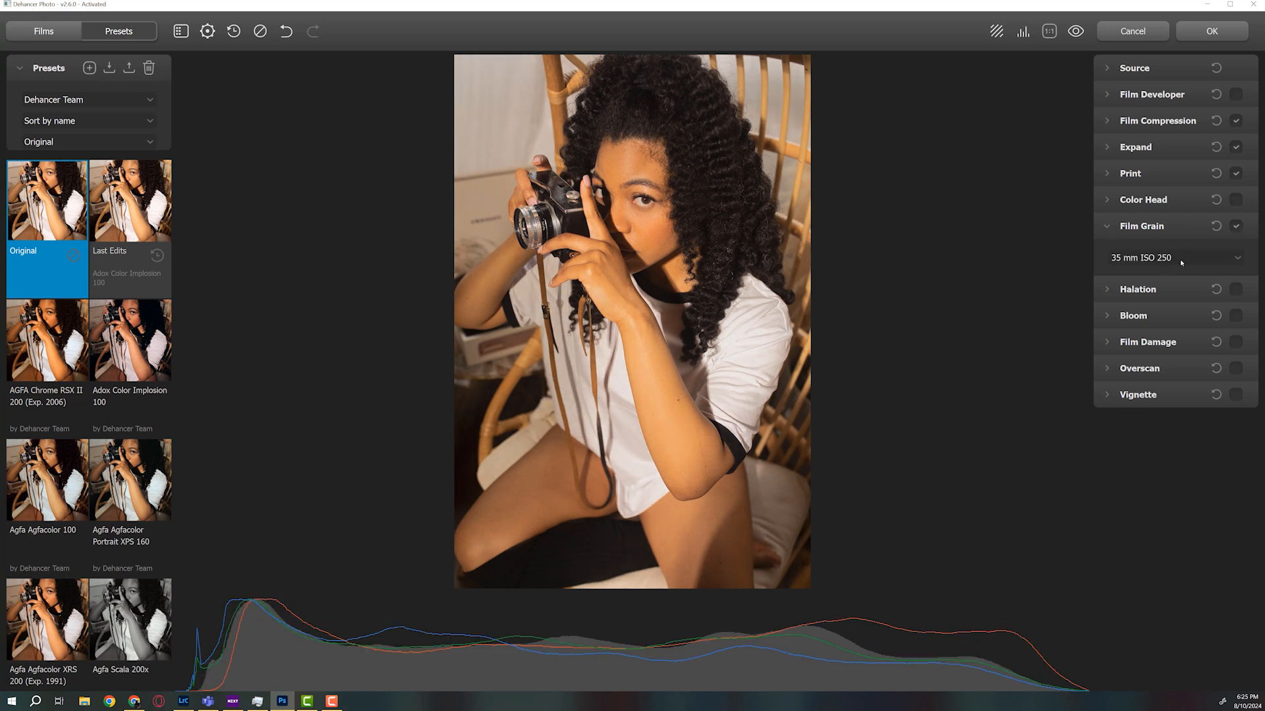
left_click(1236, 226)
left_click(1236, 226)
Step: Look through the Film Grain profiles and try 65 mm ISO 500
left_click(1231, 258)
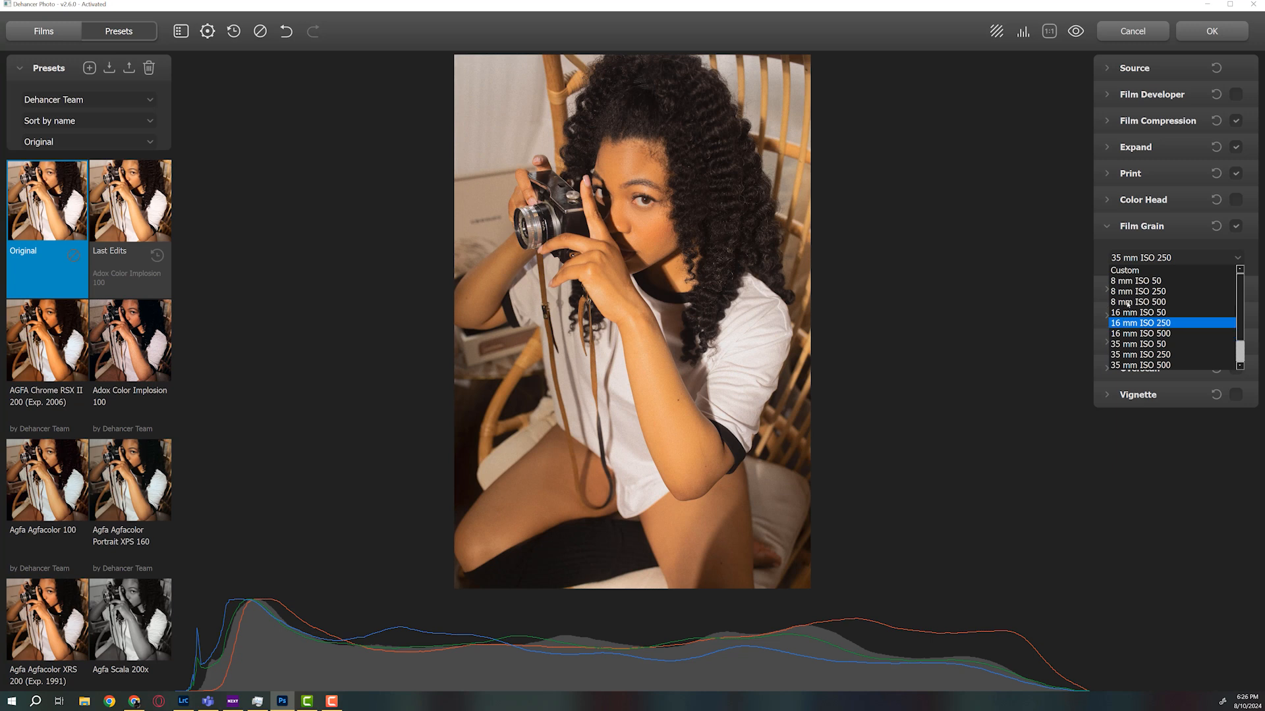
scroll(1140, 286, "down", 1)
scroll(1133, 317, "up", 1)
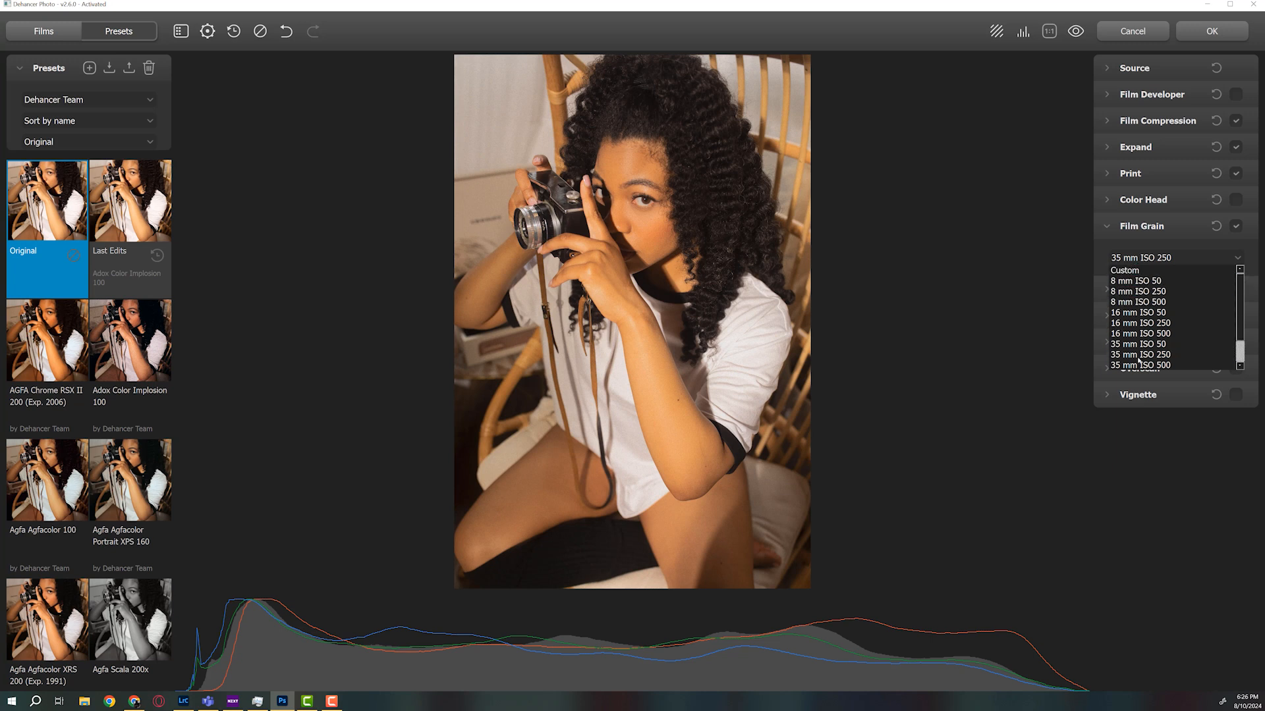
scroll(1125, 329, "down", 1)
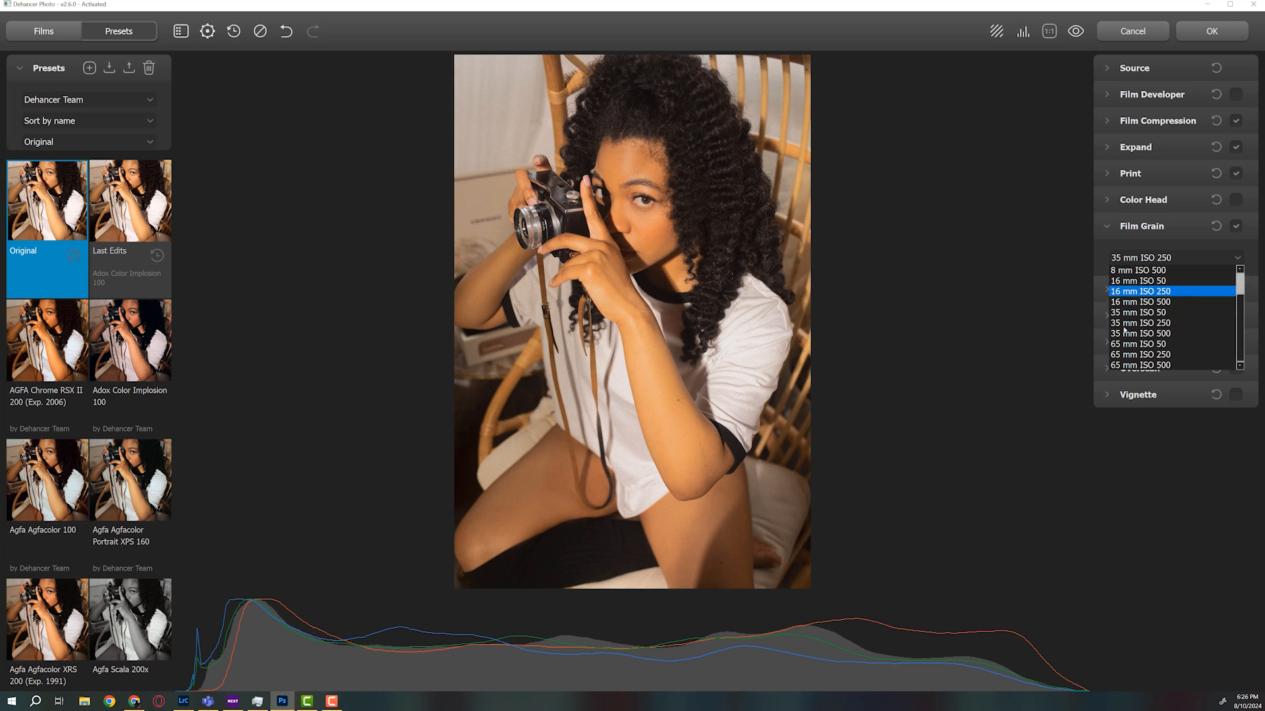
left_click(1148, 365)
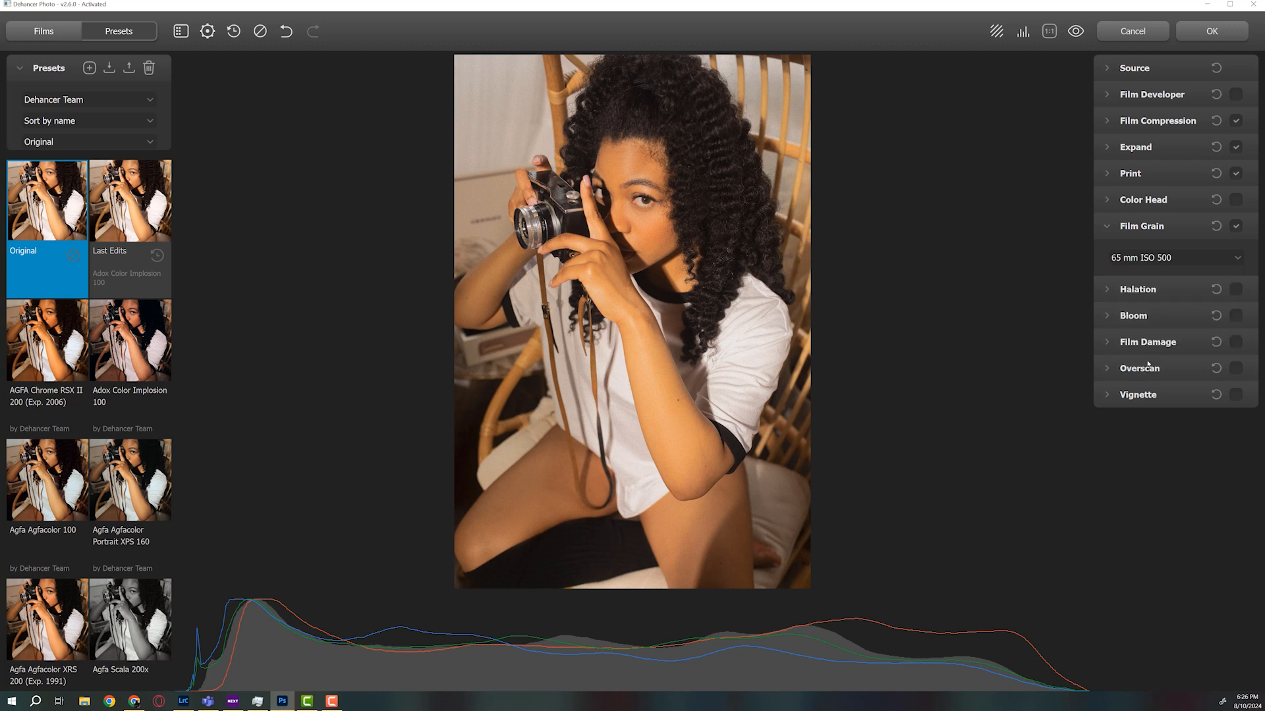
Step: Compare the 35 mm ISO 500 and 16 mm ISO 500 grain profiles, and set Film Grain to 35 mm ISO 500
left_click(1196, 271)
left_click(1162, 332)
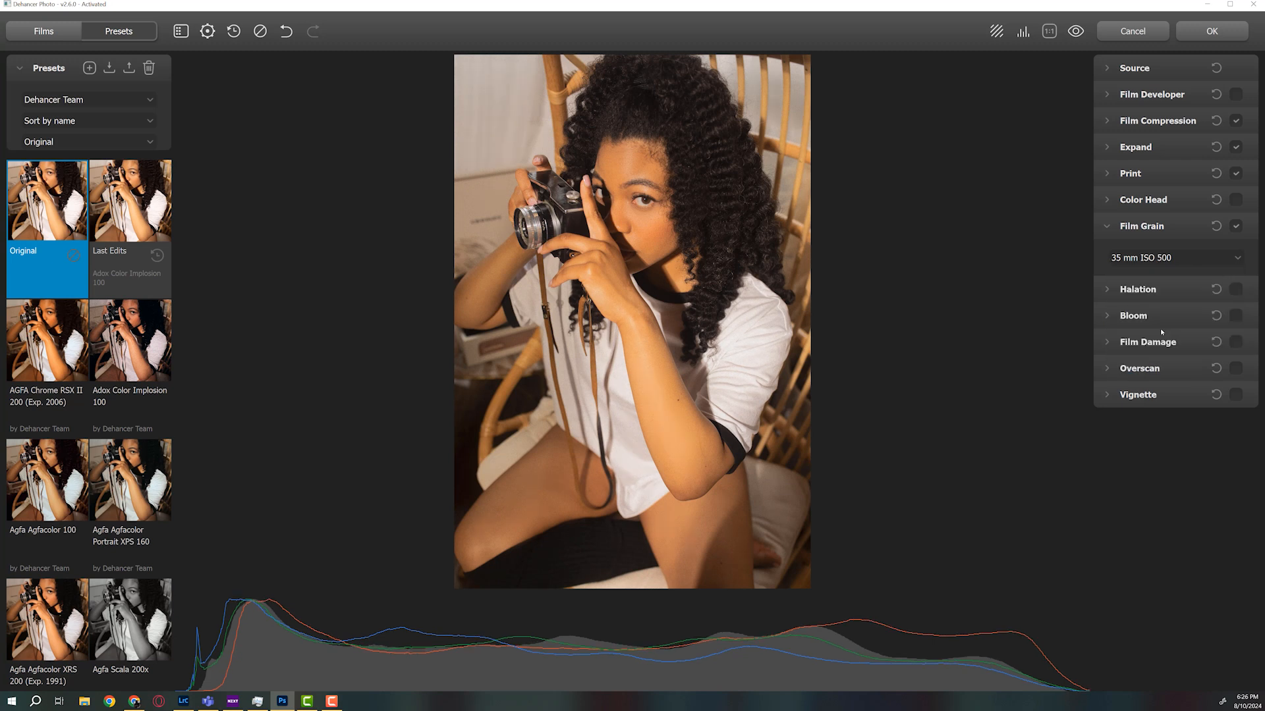
left_click(1162, 258)
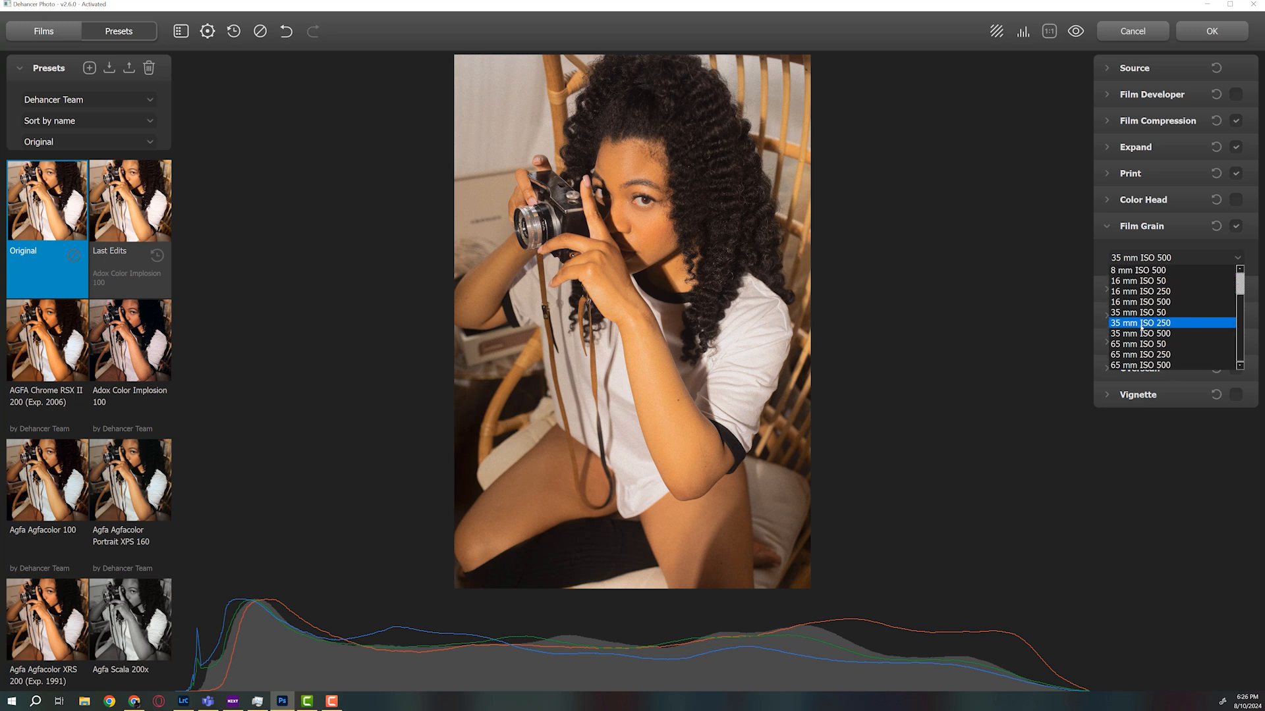
left_click(1148, 302)
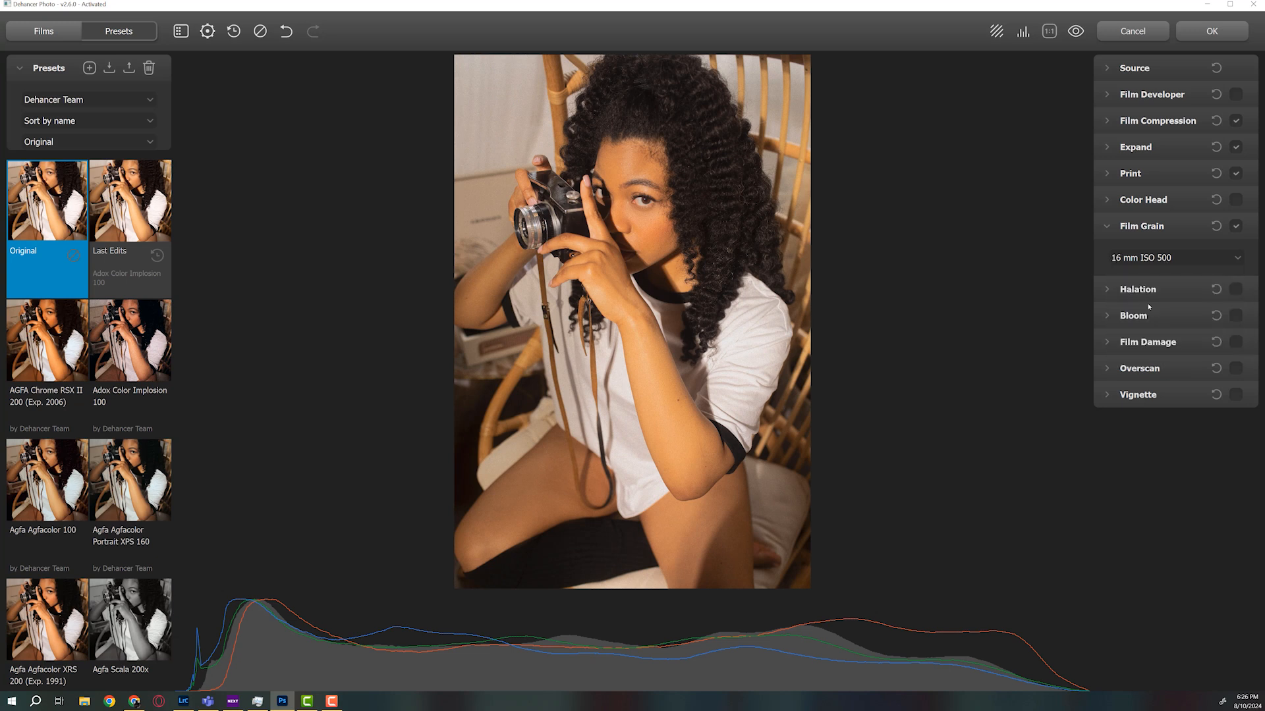
left_click(1180, 258)
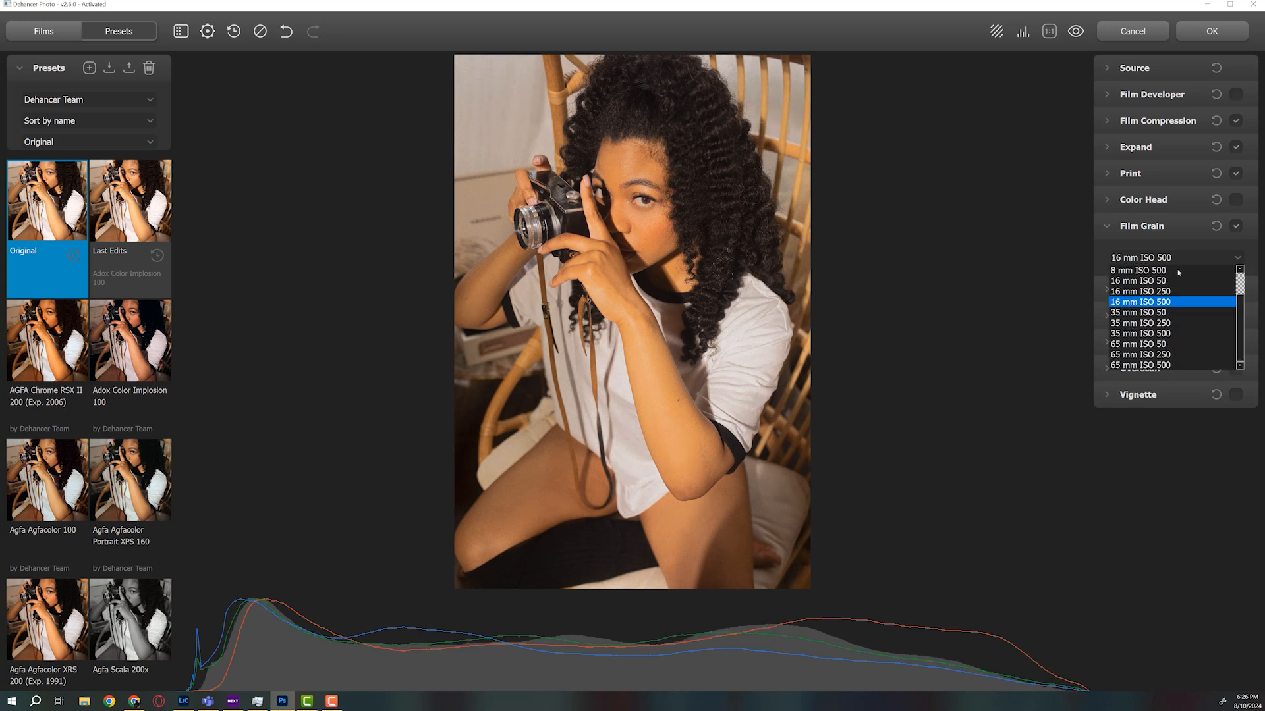
left_click(1158, 334)
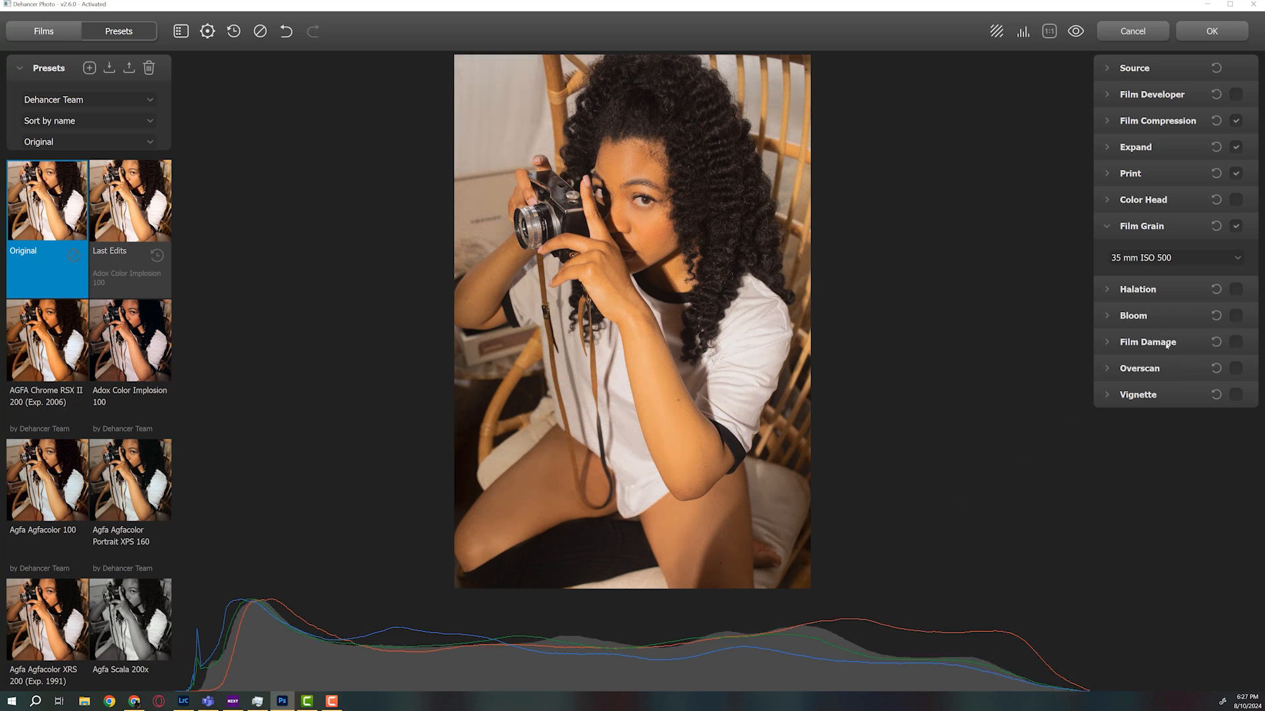
left_click(1108, 227)
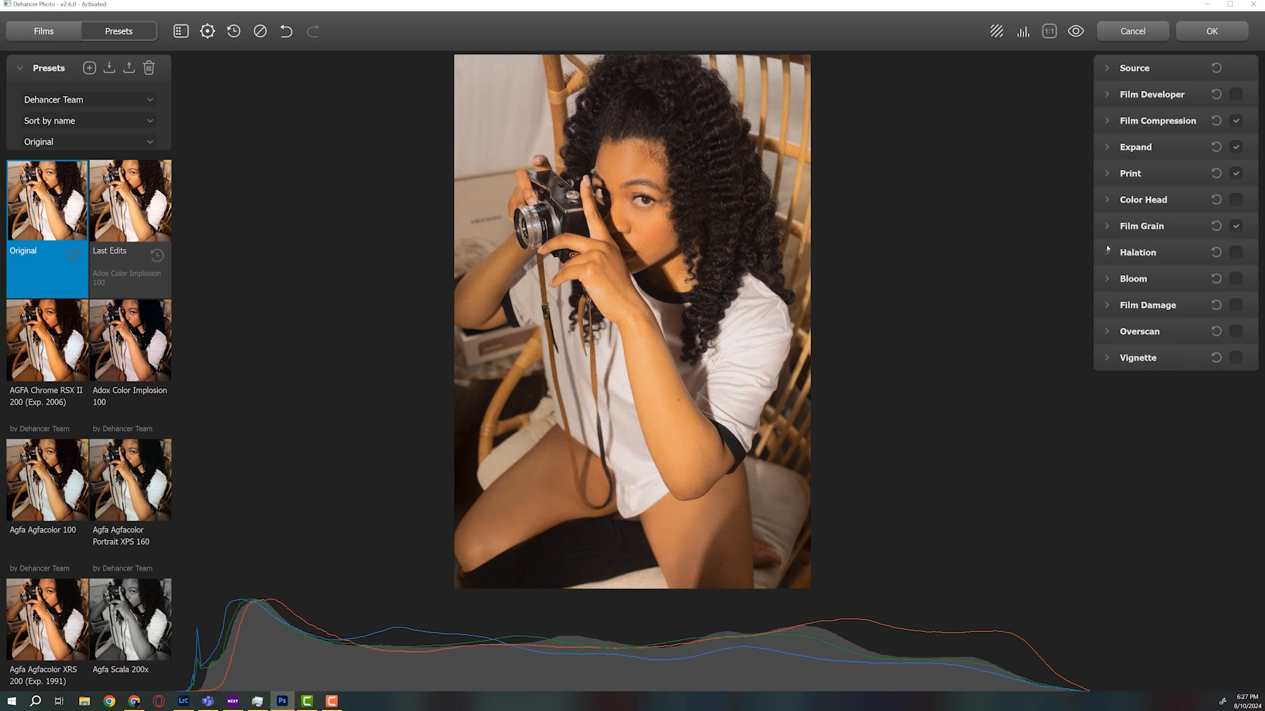
Step: Enable Halation and compare the portrait with the effect off and on
left_click(1235, 252)
left_click(1109, 256)
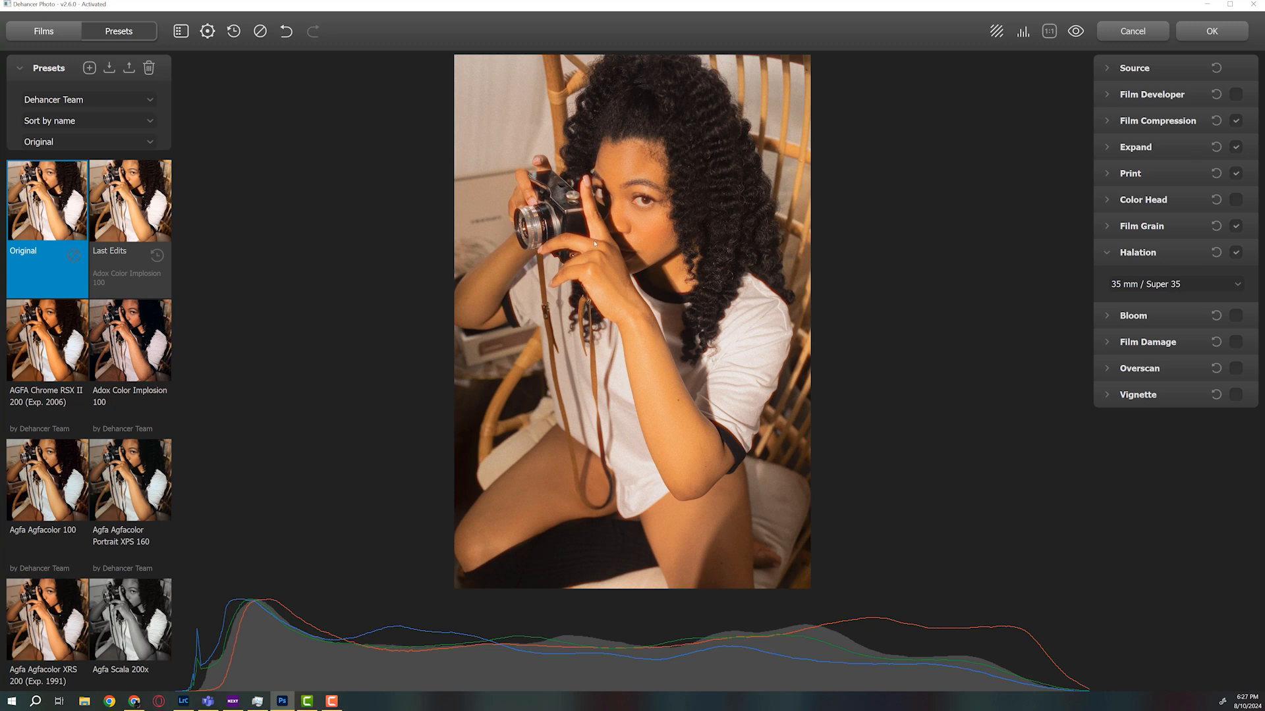
left_click(1236, 252)
left_click(1236, 252)
Step: Try the 16 mm / Super 16, 65 mm / 70 mm and 35 mm / Super 35 No Remjet Halation profiles
left_click(1145, 285)
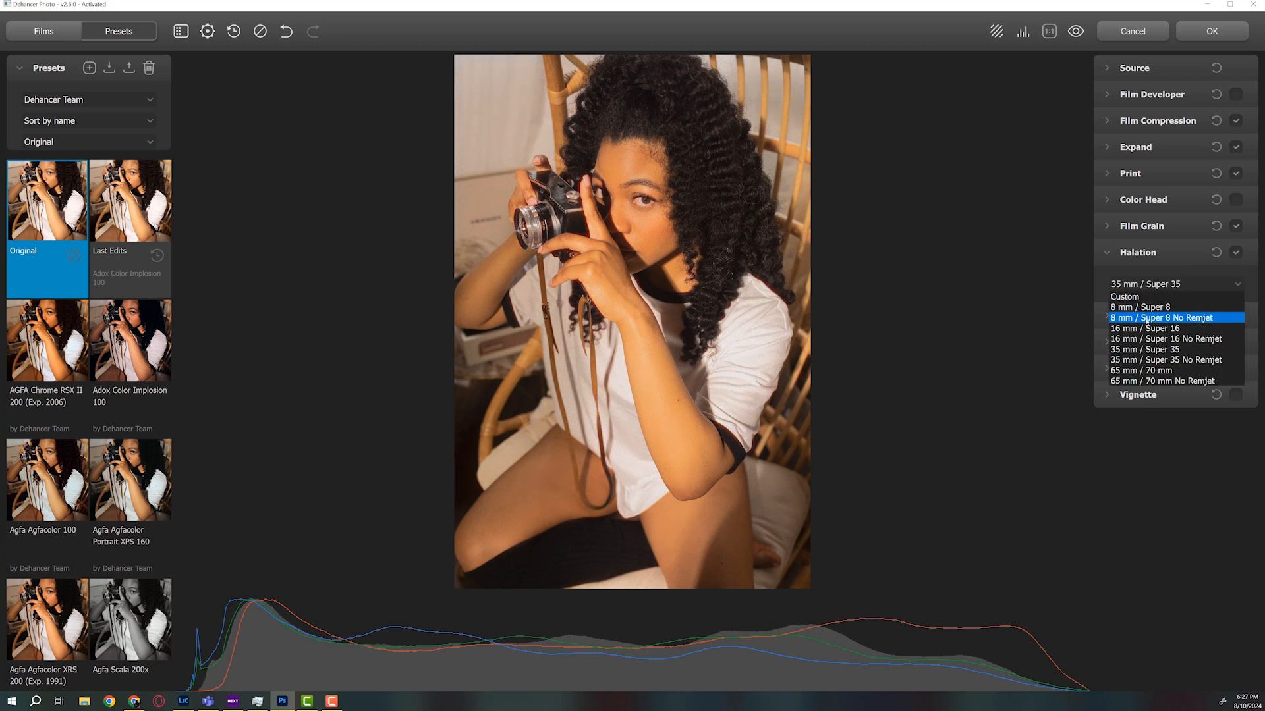
left_click(1146, 329)
left_click(1147, 284)
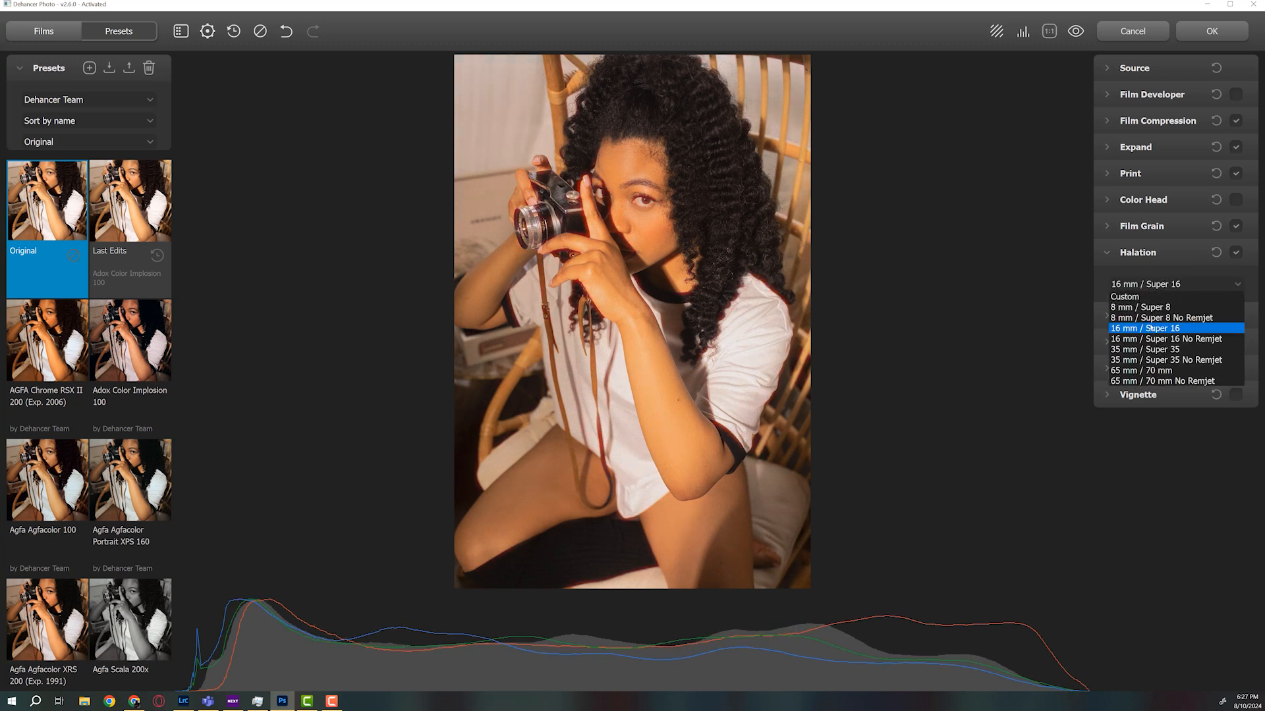
left_click(1149, 370)
left_click(1159, 287)
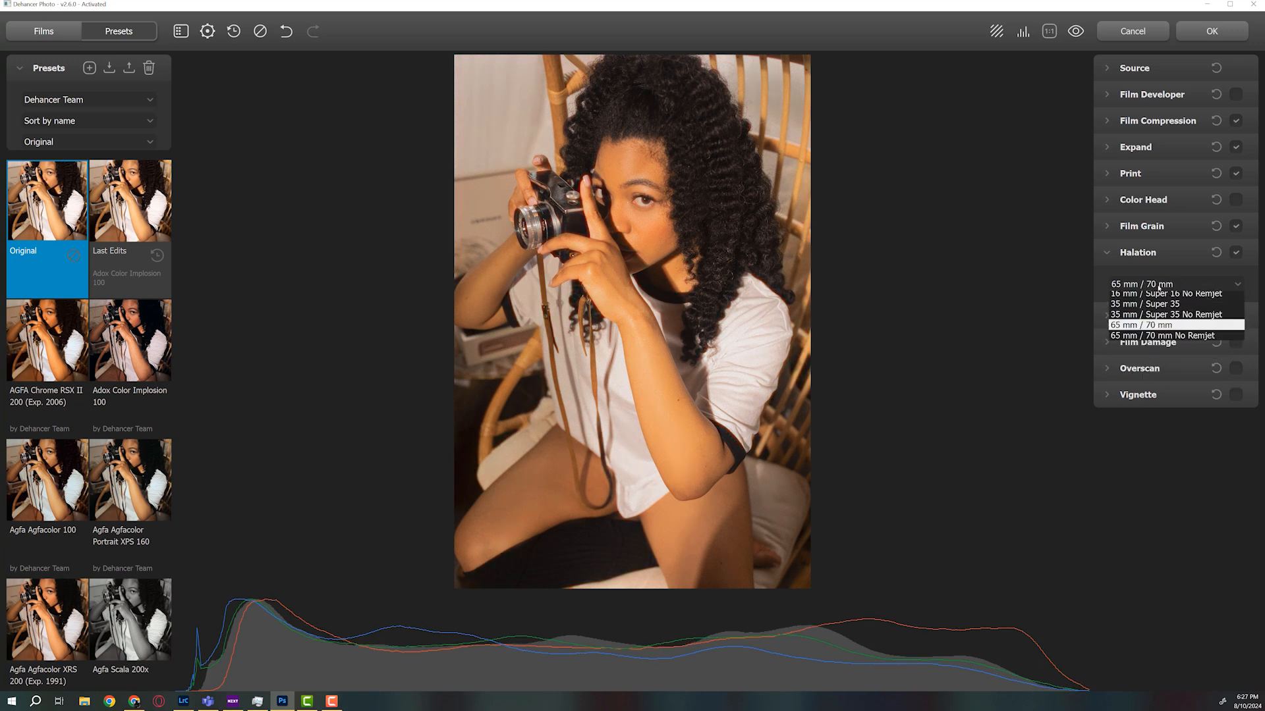
left_click(1151, 361)
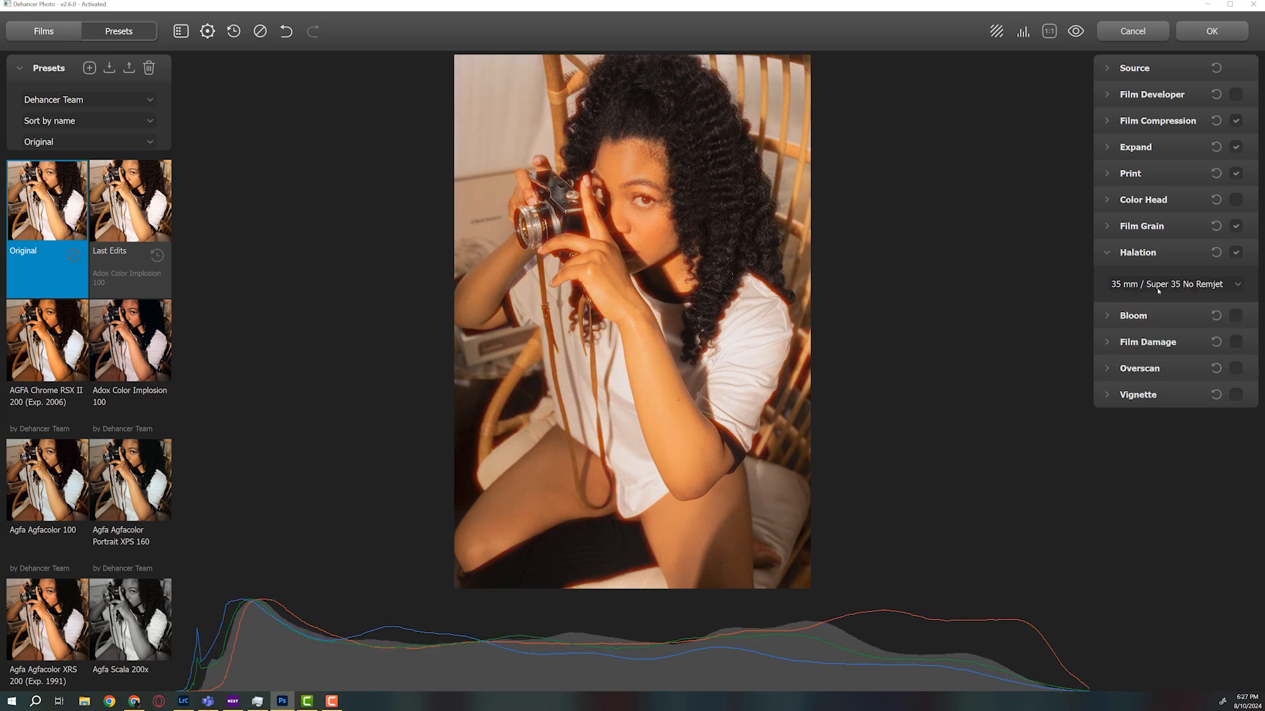
Step: Compare the 16 mm / Super 16, 8 mm / Super 8 and 65 mm / 70 mm Halation profiles
left_click(1158, 291)
left_click(1147, 329)
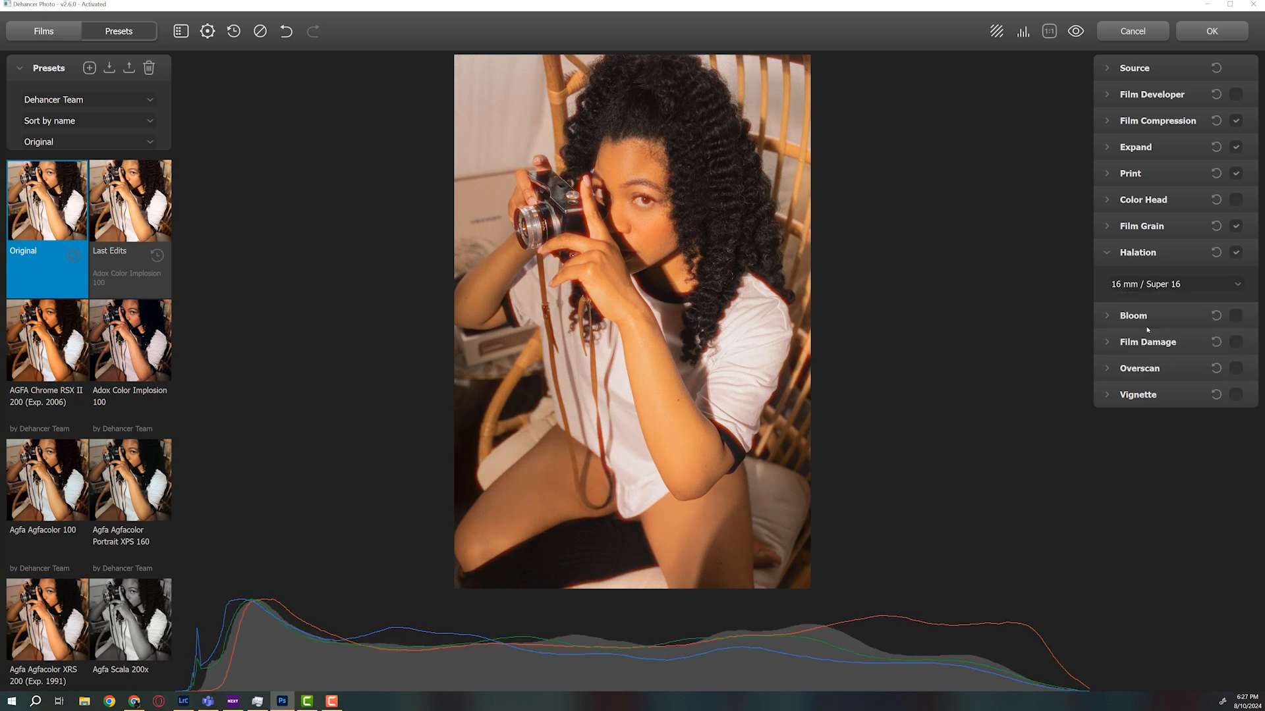
left_click(1157, 284)
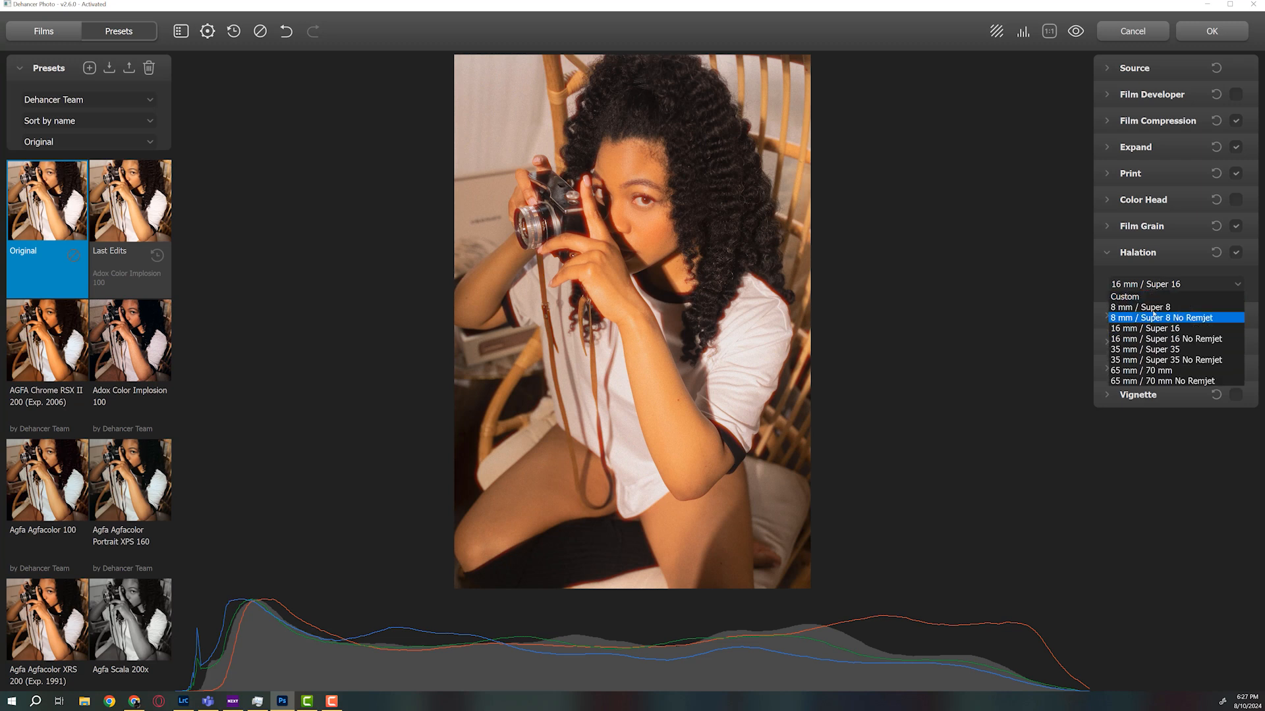
left_click(1153, 311)
left_click(1158, 284)
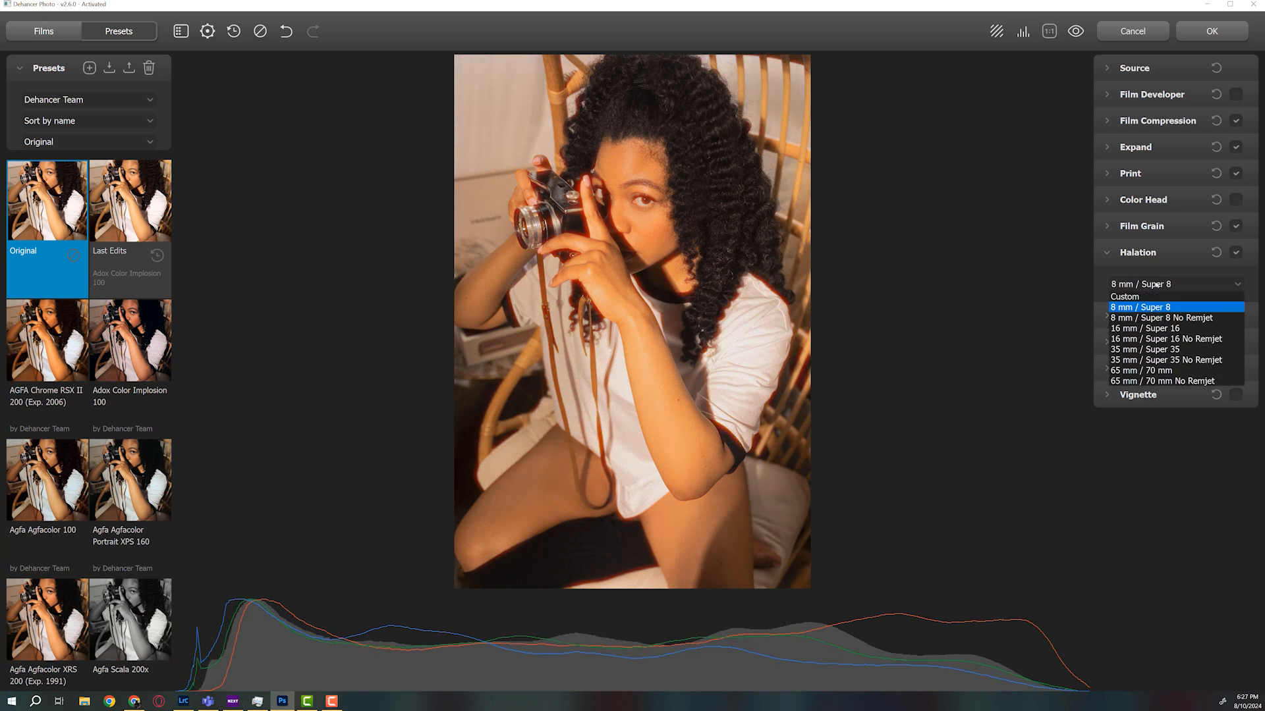
left_click(1156, 372)
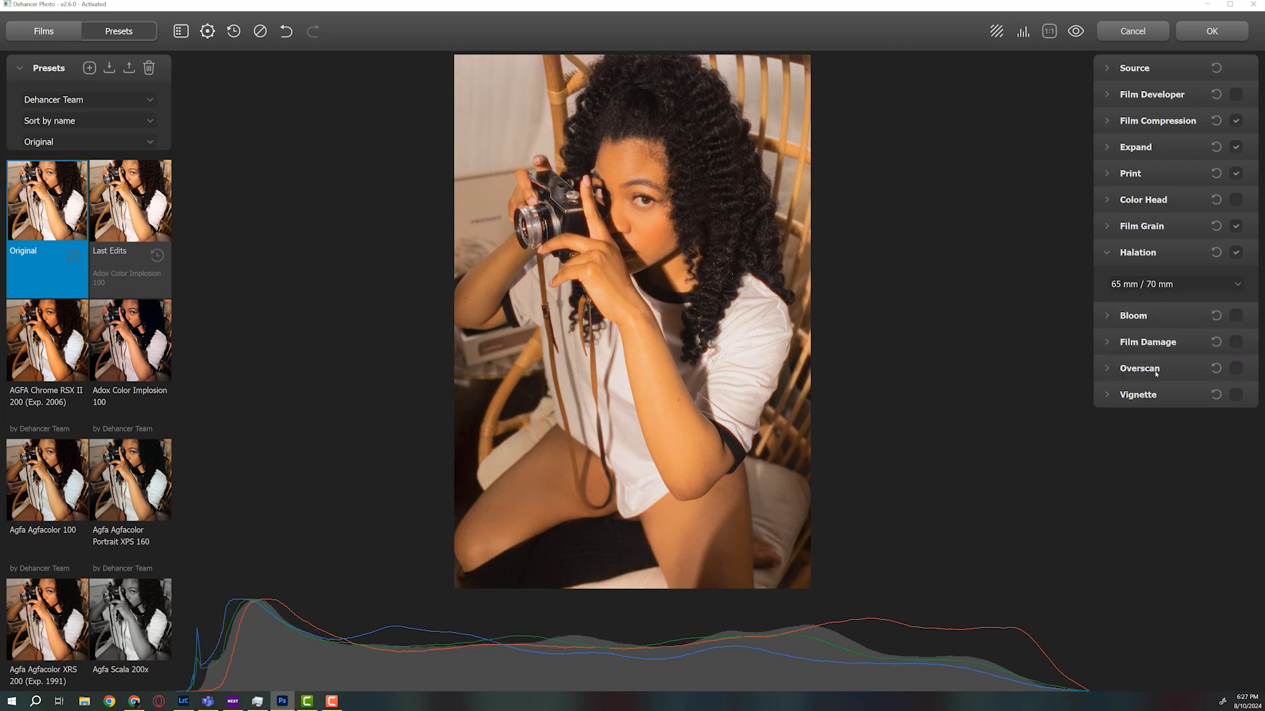
Step: Try the 35 mm / Super 35 Halation profile, and set Halation to 65 mm / 70 mm
left_click(1157, 284)
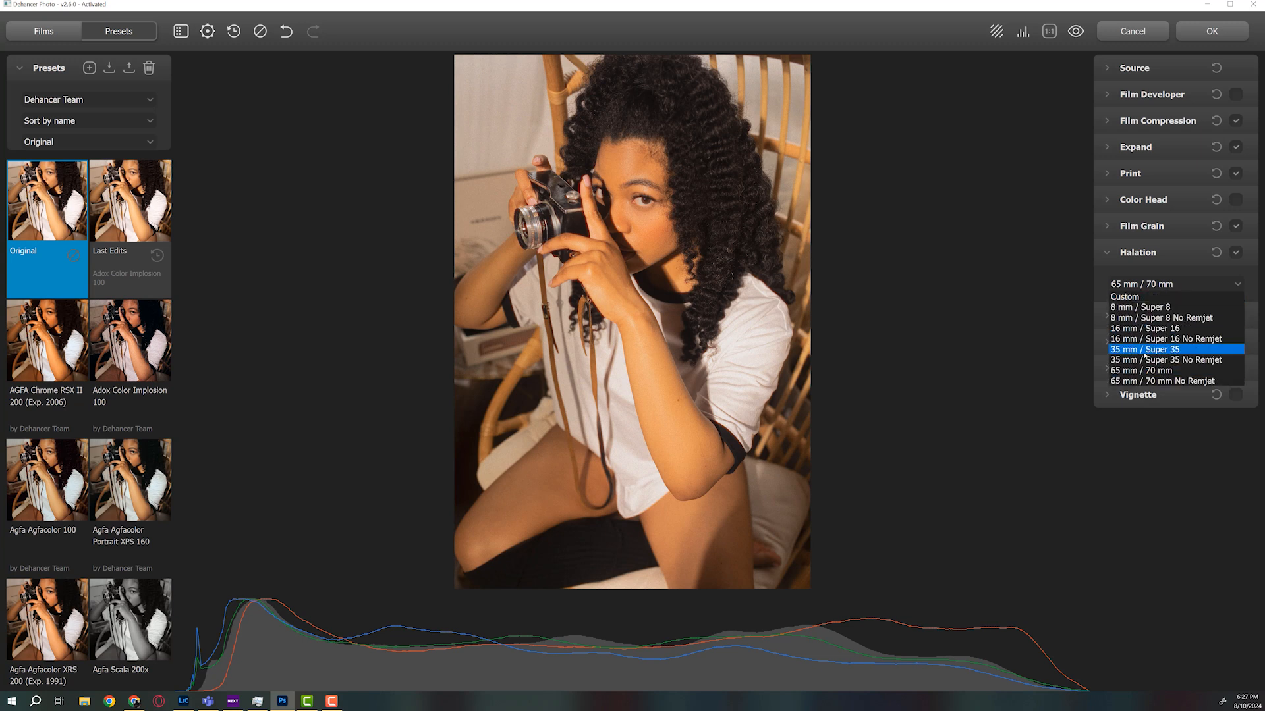
left_click(1145, 350)
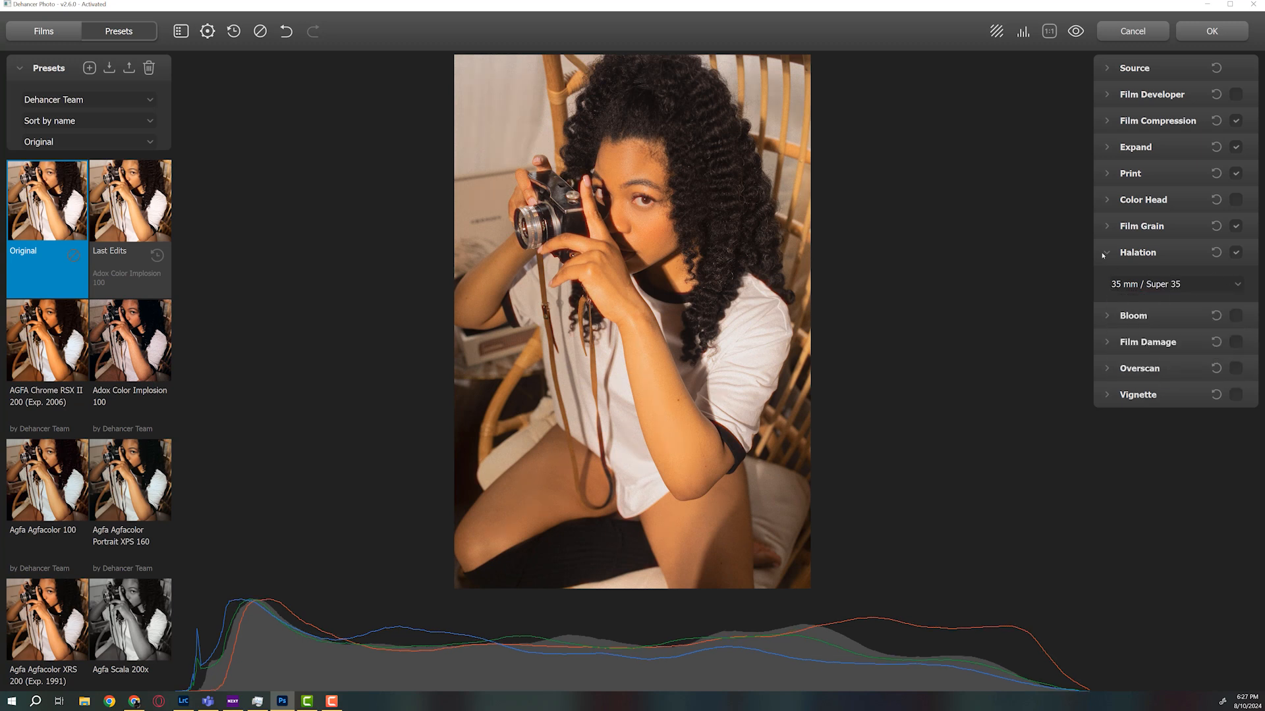
left_click(1150, 292)
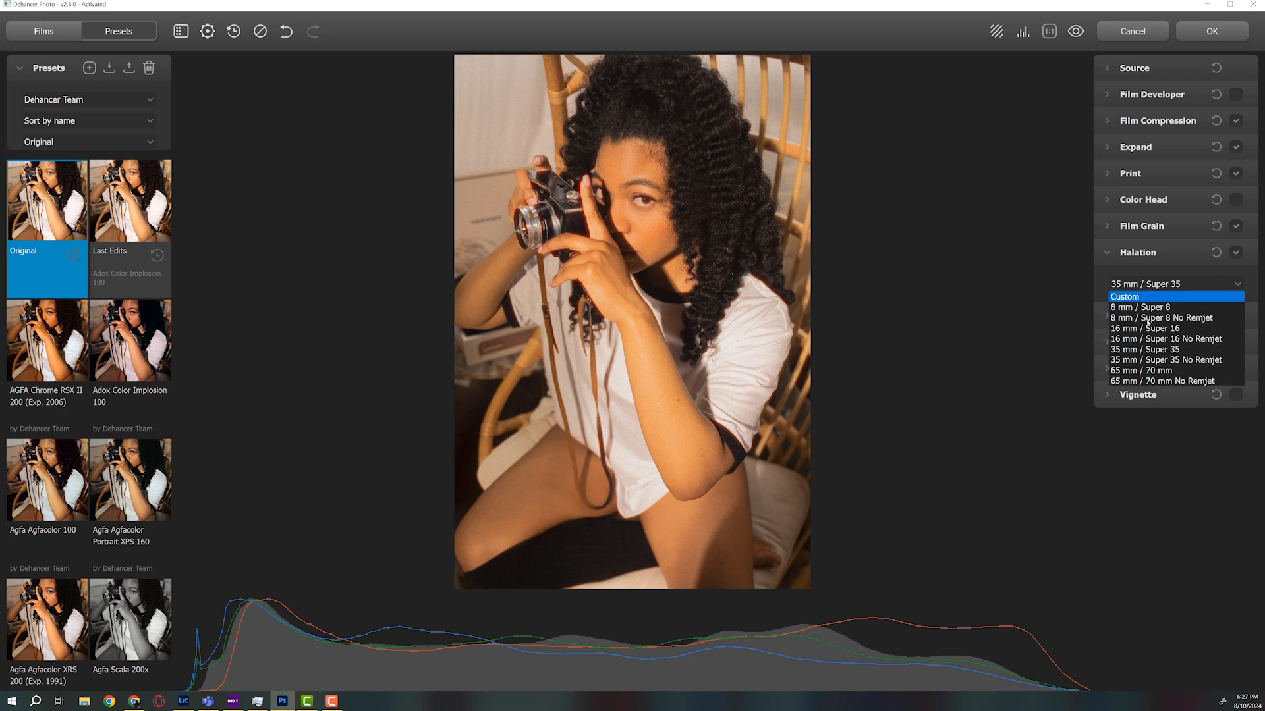
left_click(1141, 371)
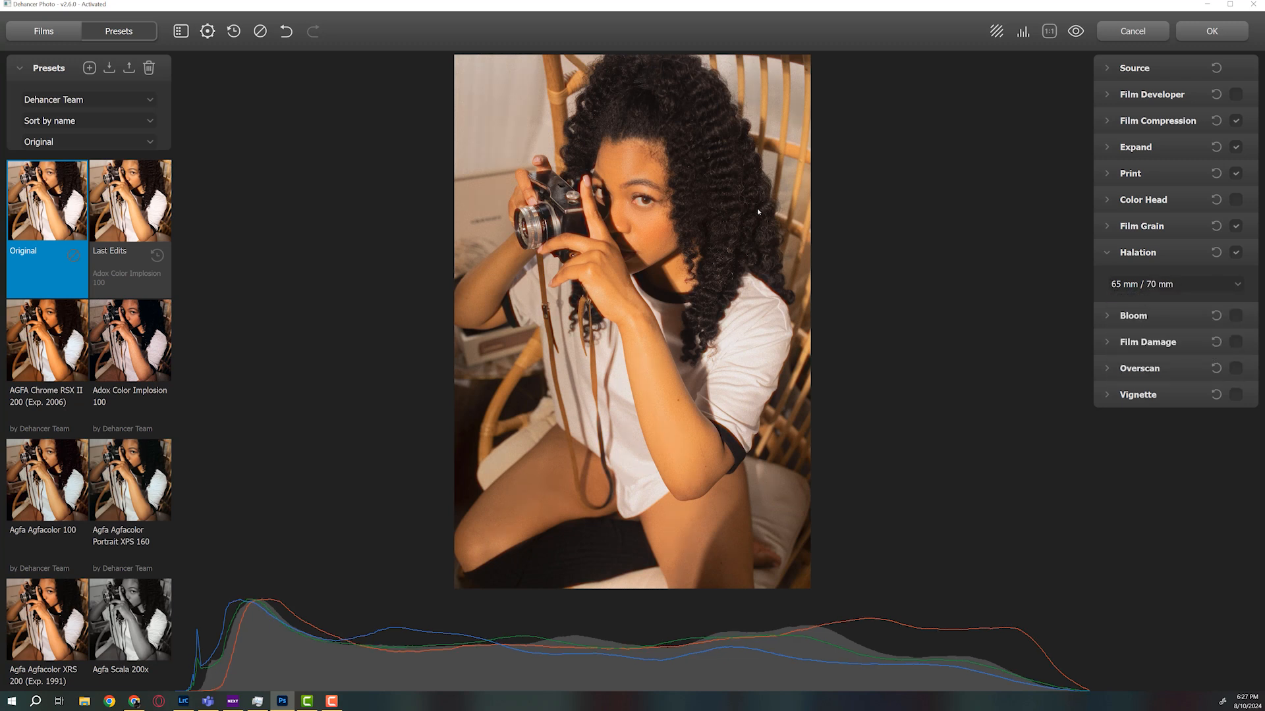
Step: Enable the Bloom adjustment
left_click(1207, 293)
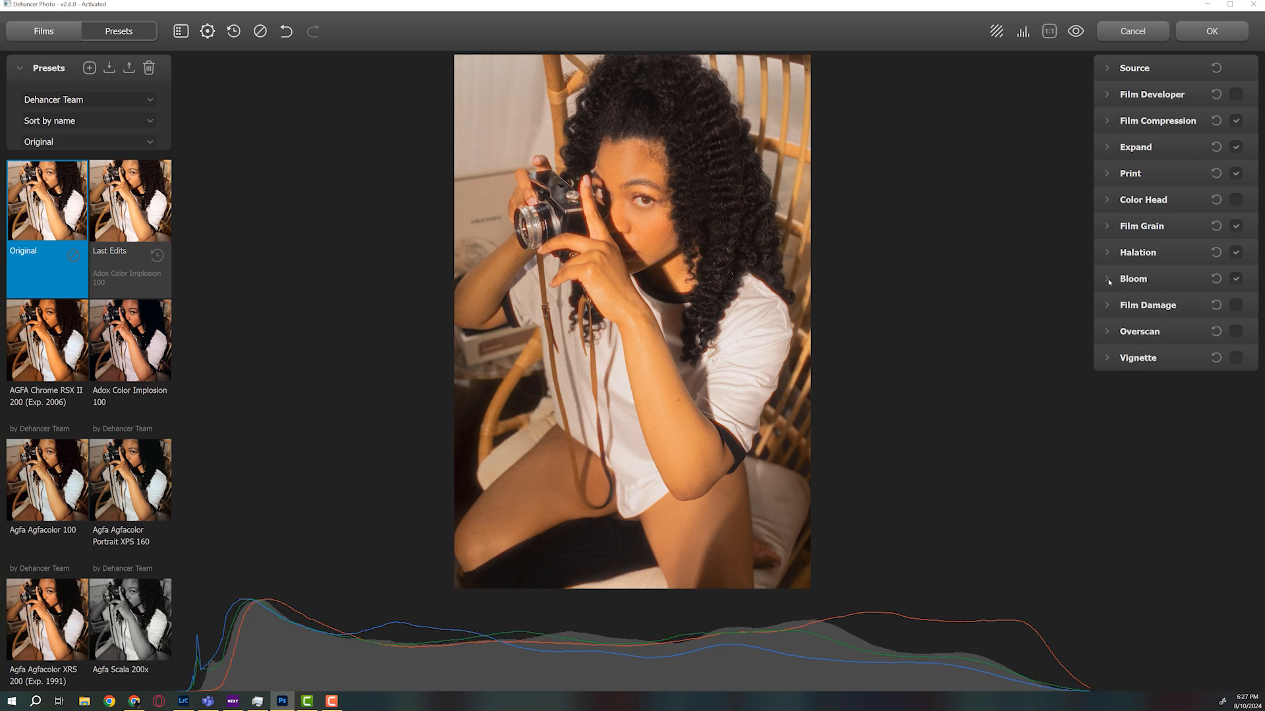
Step: Try the 8 mm / Super 8, 16 mm / Super 16 and 65 mm / 70 mm Bloom profiles
left_click(1108, 280)
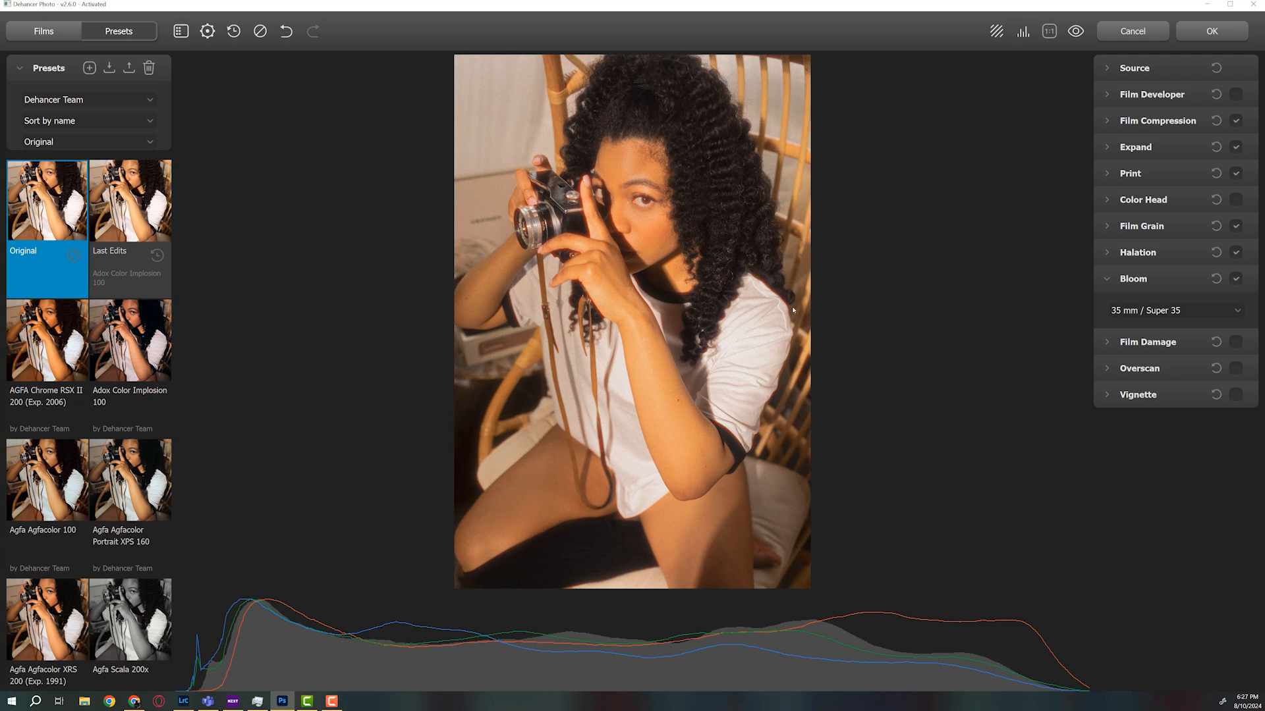
left_click(1158, 310)
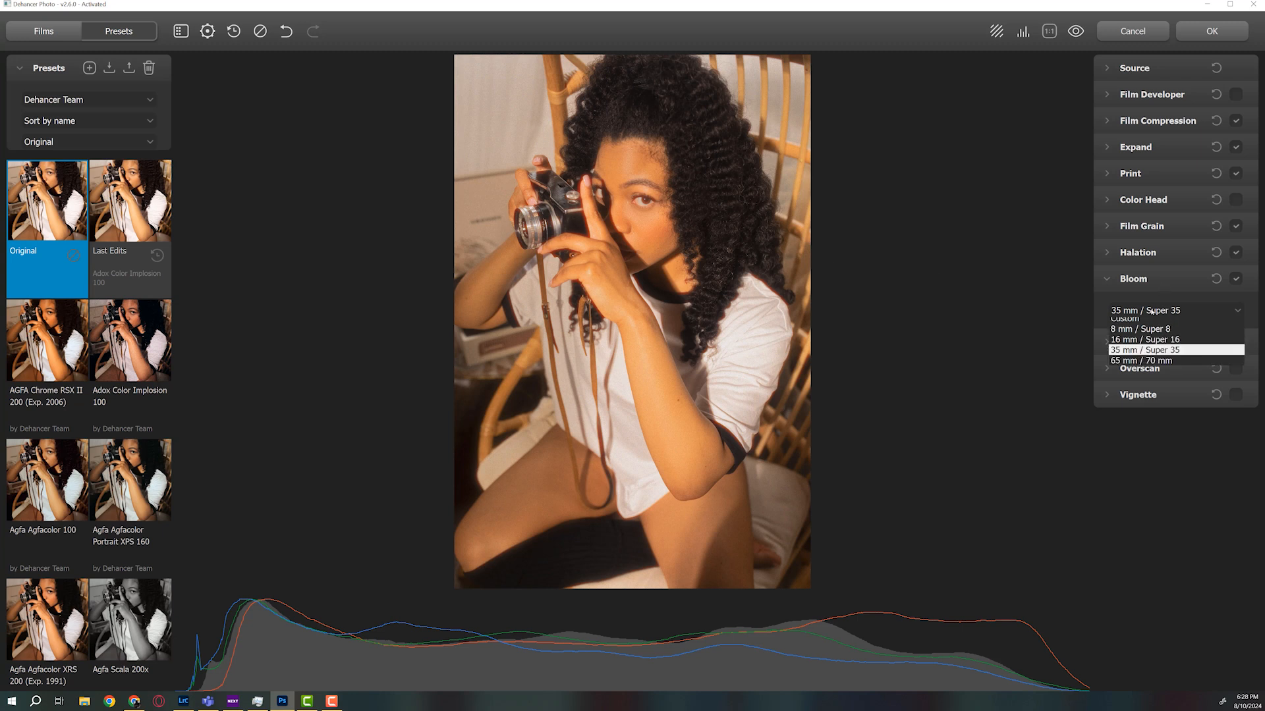
left_click(1142, 334)
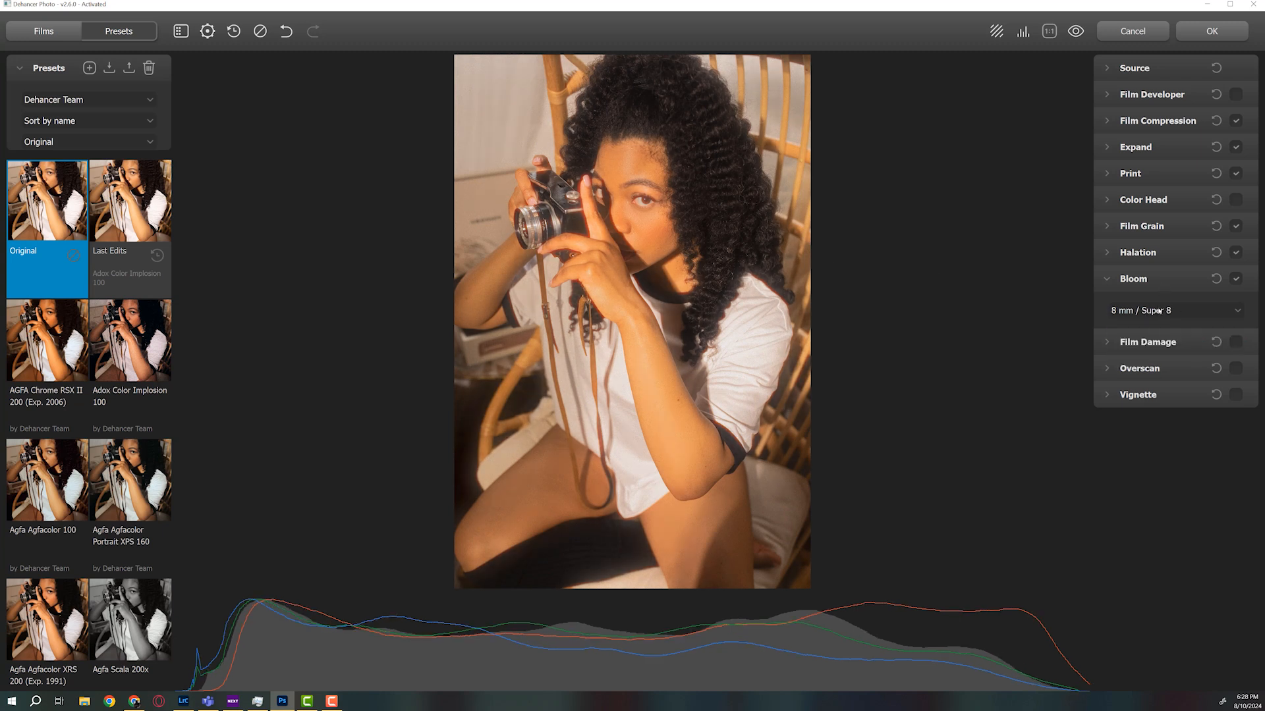
left_click(1150, 311)
left_click(1153, 344)
left_click(1156, 316)
left_click(1152, 354)
Step: Switch Bloom to Custom and set Source Limiter to 23.75, Details to 63.75 and Diffusion to 37.50
left_click(1156, 312)
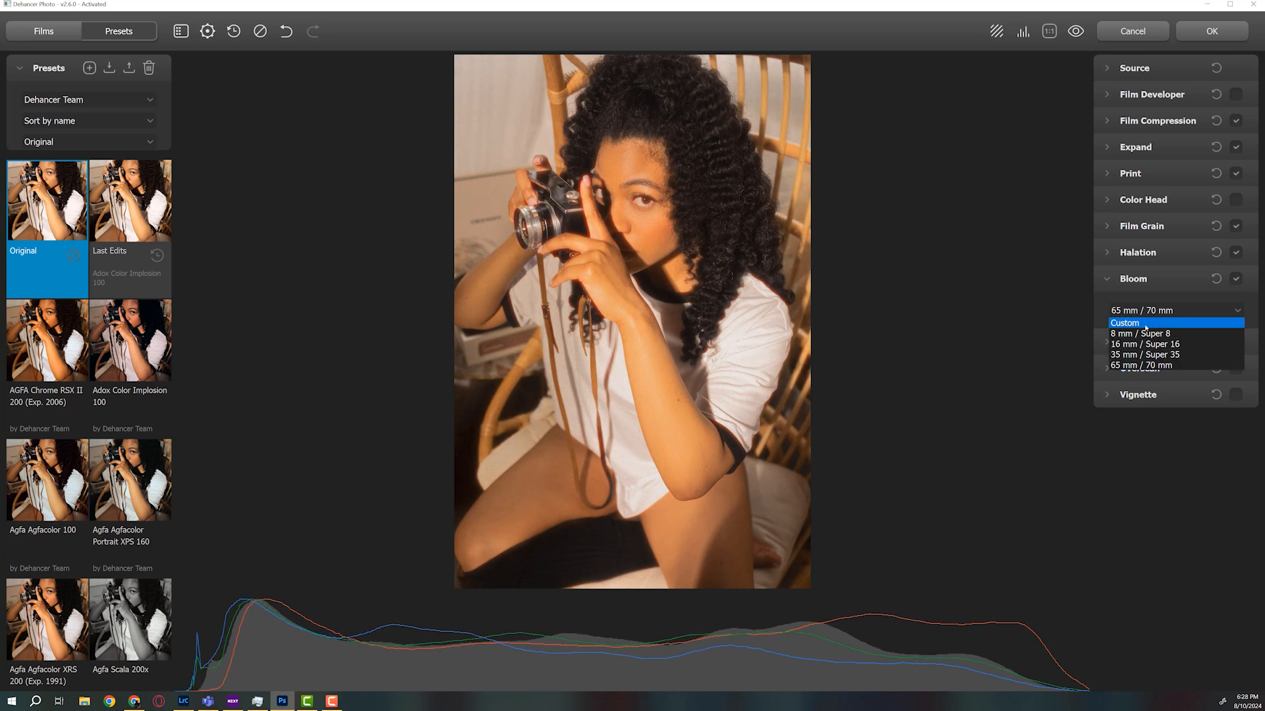
left_click(1144, 324)
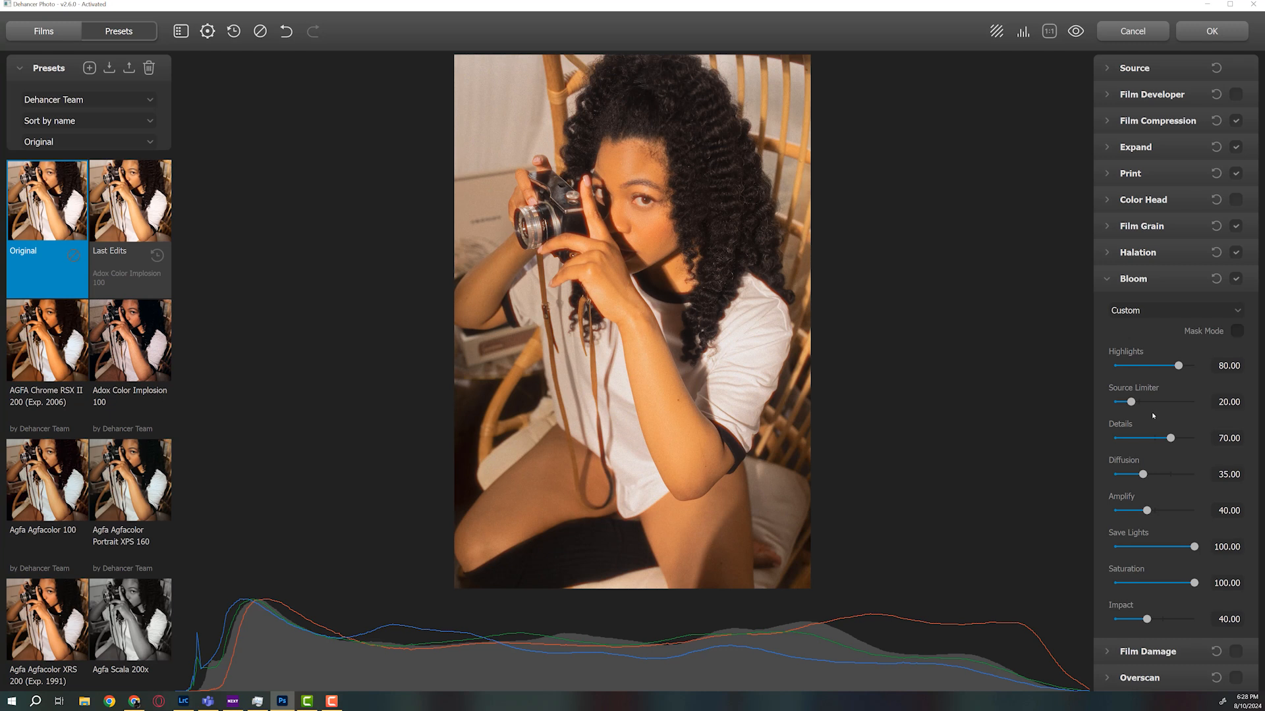
left_click_drag(1163, 403, 1145, 474)
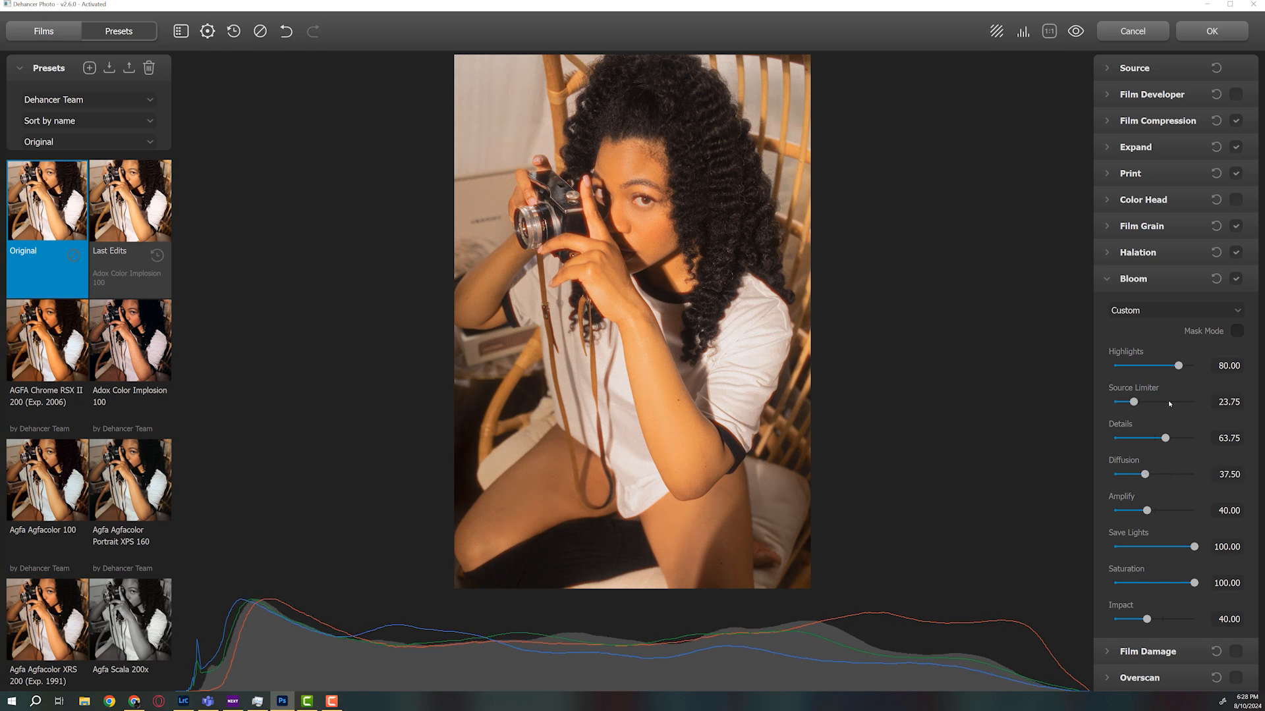
Step: Try the 16 mm / Super 16 Bloom profile, and set Bloom to 35 mm / Super 35
left_click(1169, 311)
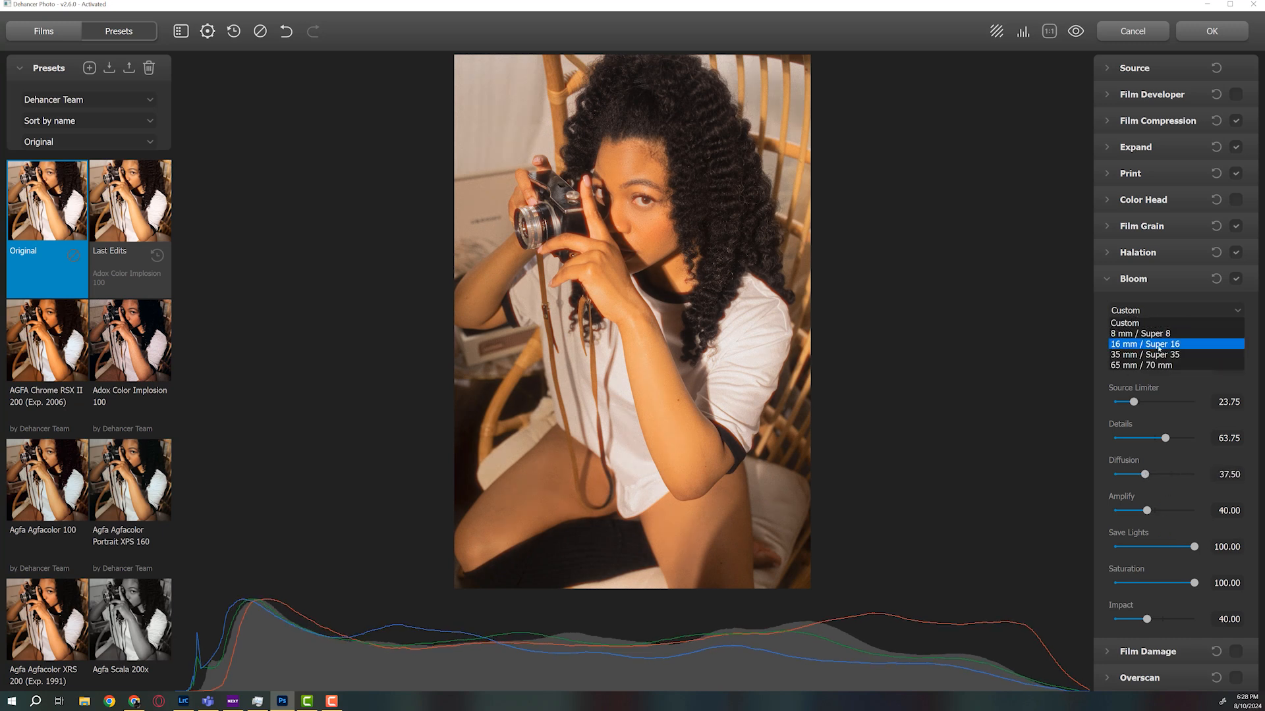
left_click(1159, 345)
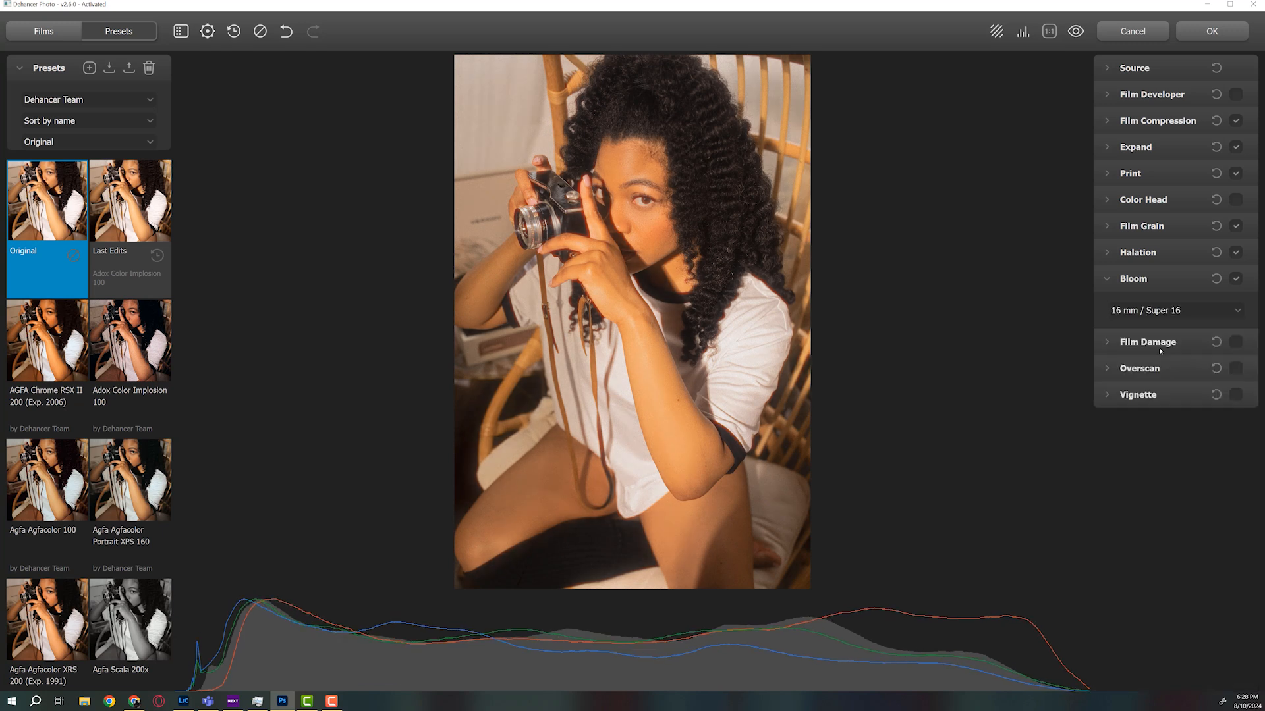
left_click(1106, 280)
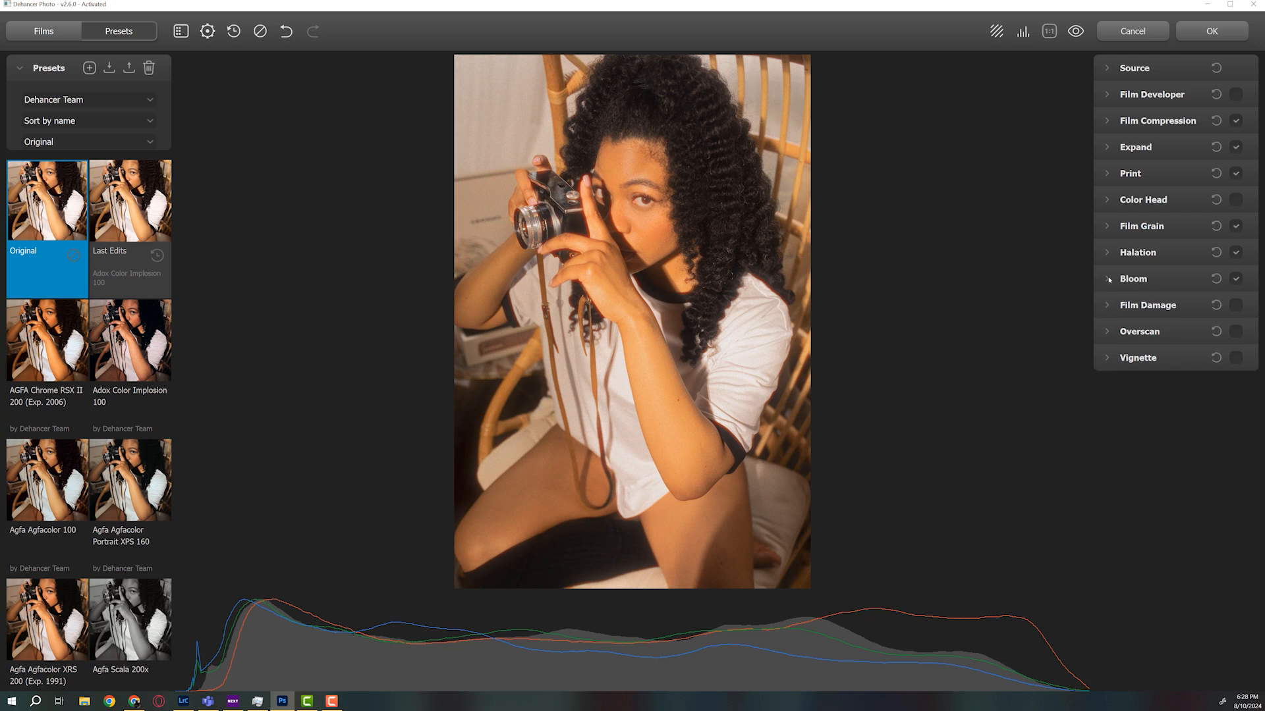
left_click(1127, 280)
left_click(1203, 309)
left_click(1139, 354)
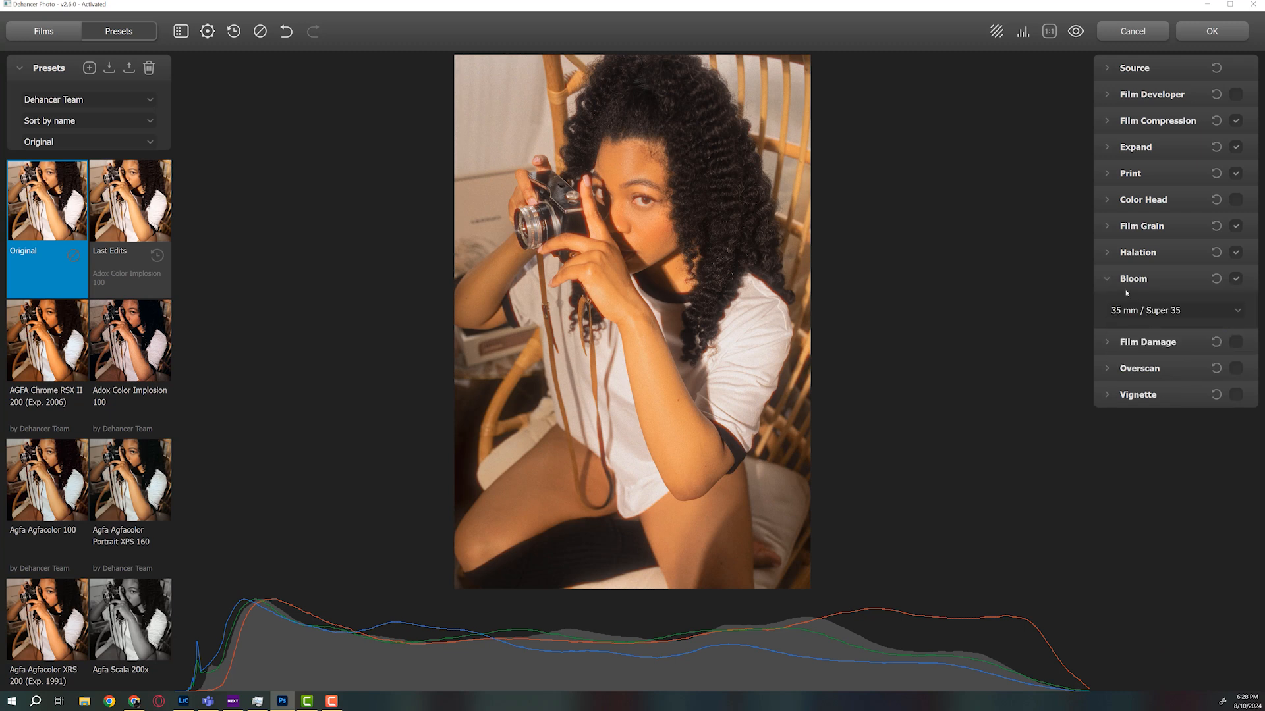
left_click(1107, 281)
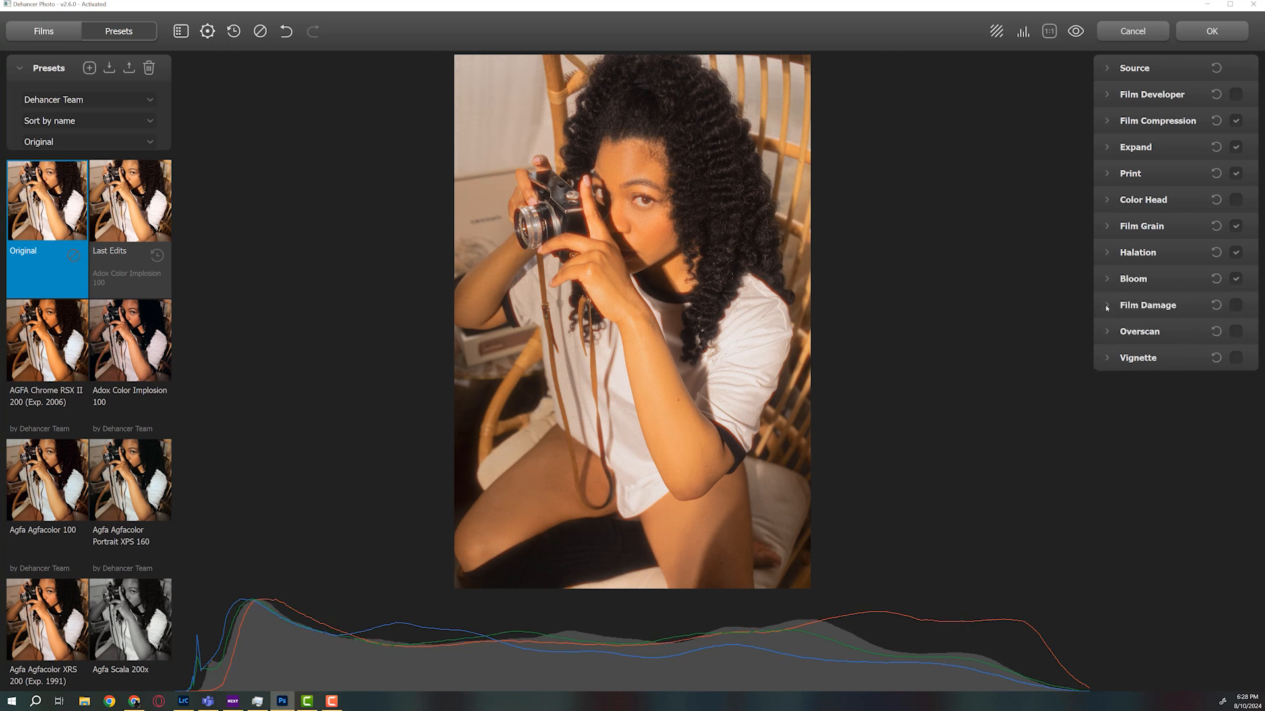
Step: Enable Film Damage and try its 35 mm Full Frame and 120 type profiles
left_click(1236, 305)
left_click(1109, 306)
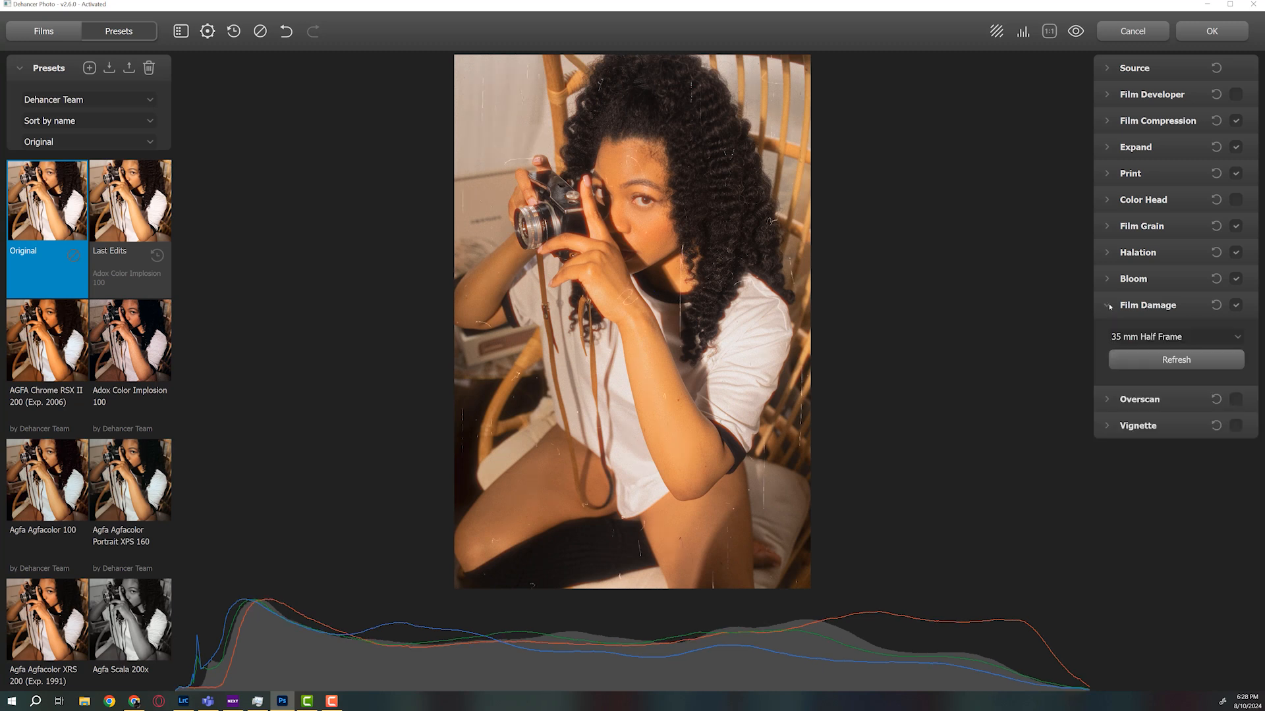
left_click(1167, 337)
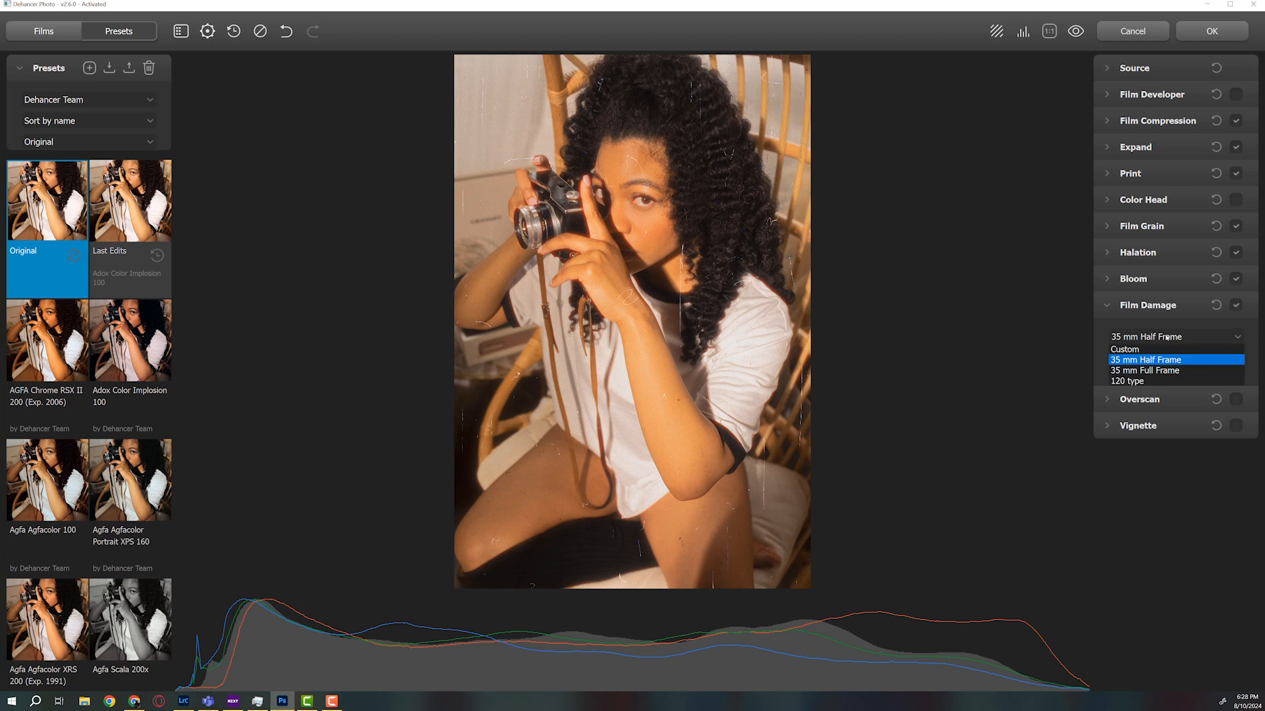
left_click(1153, 370)
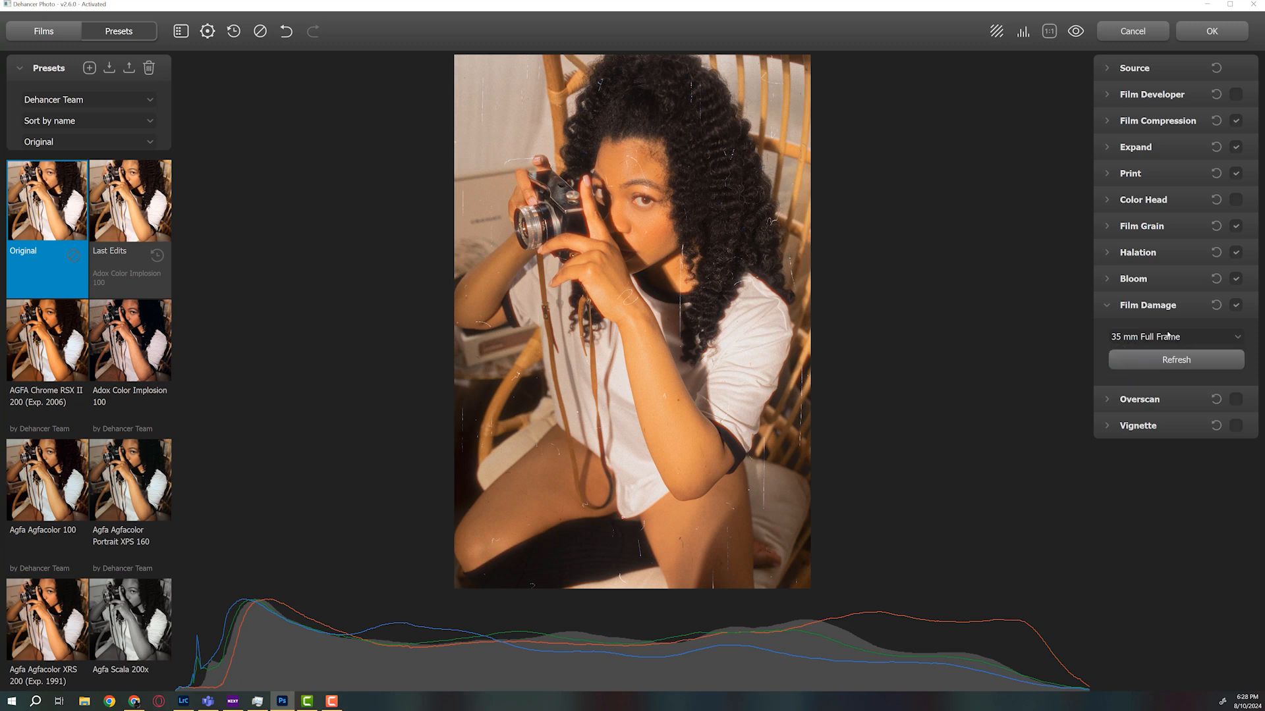
left_click(1167, 339)
left_click(1154, 380)
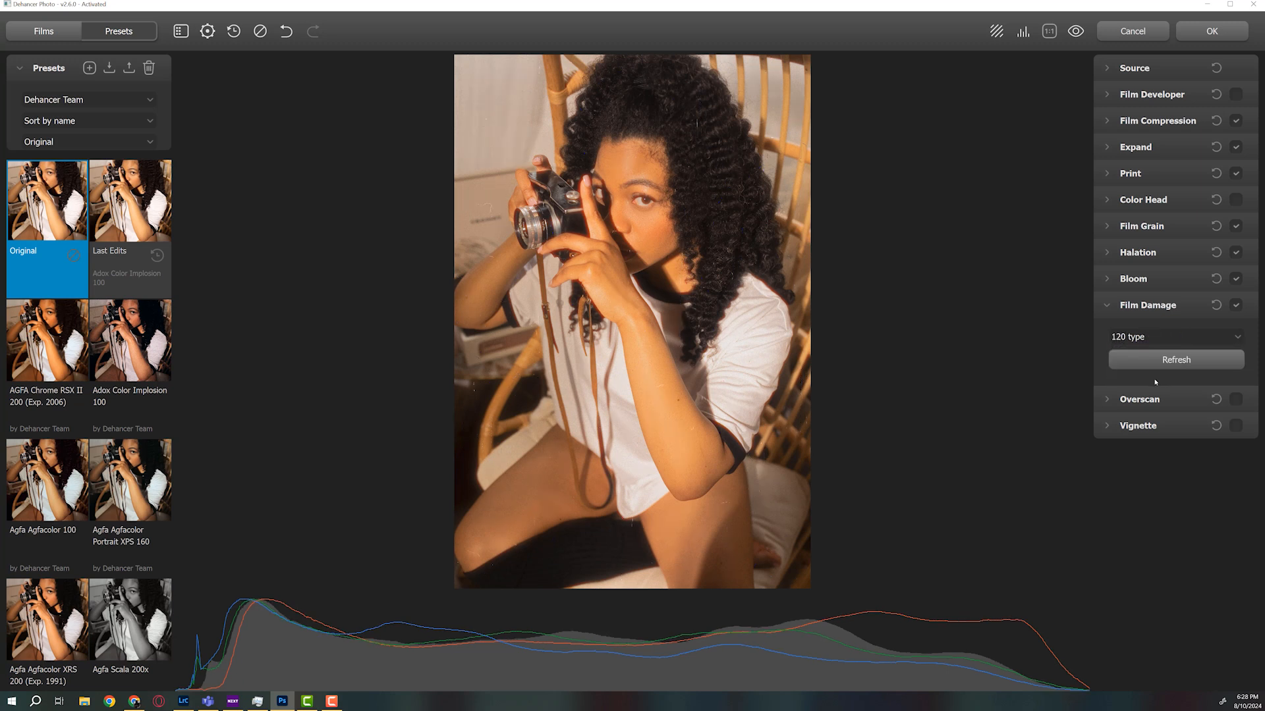
Step: Switch Film Damage to Custom and raise the dust Amount to 128
left_click(1163, 334)
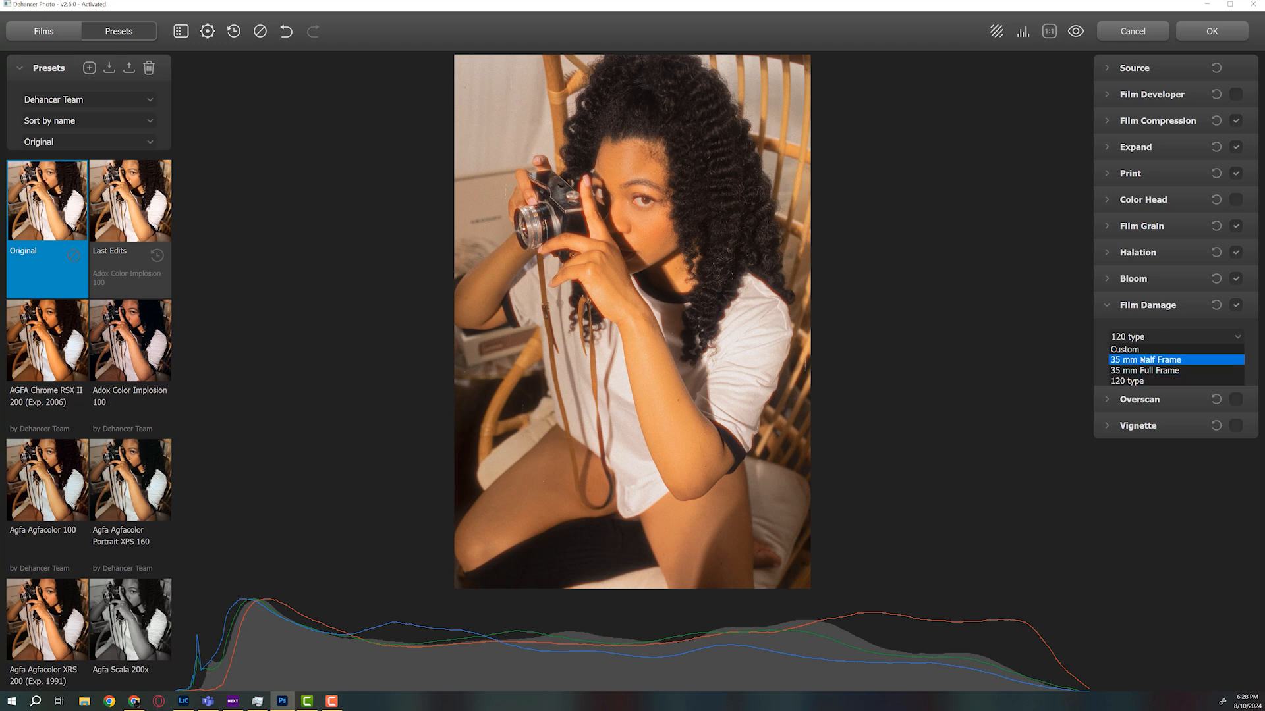
left_click(1140, 350)
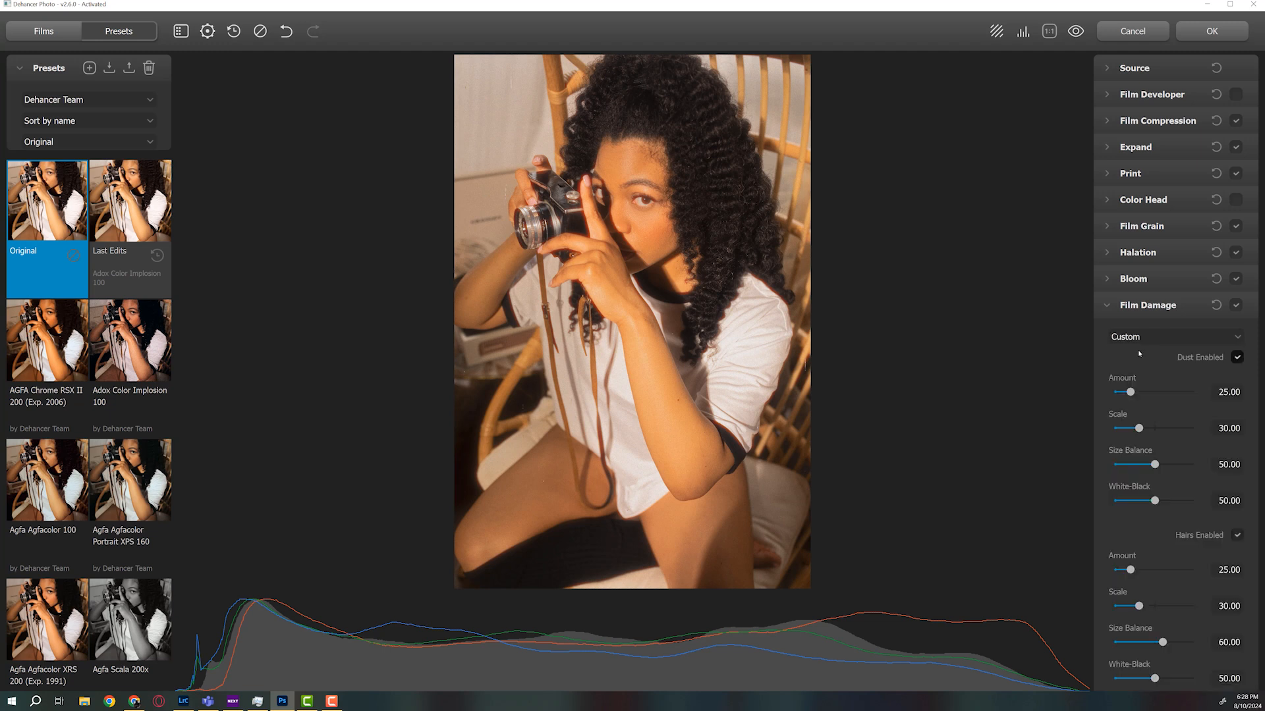
left_click(1160, 393)
left_click_drag(1160, 393, 1194, 393)
Step: Raise the Film Damage Amount to 119.47 for hairs and 111.47 for scratches
scroll(1215, 365, "down", 3)
scroll(1254, 265, "up", 2)
scroll(1254, 265, "down", 1)
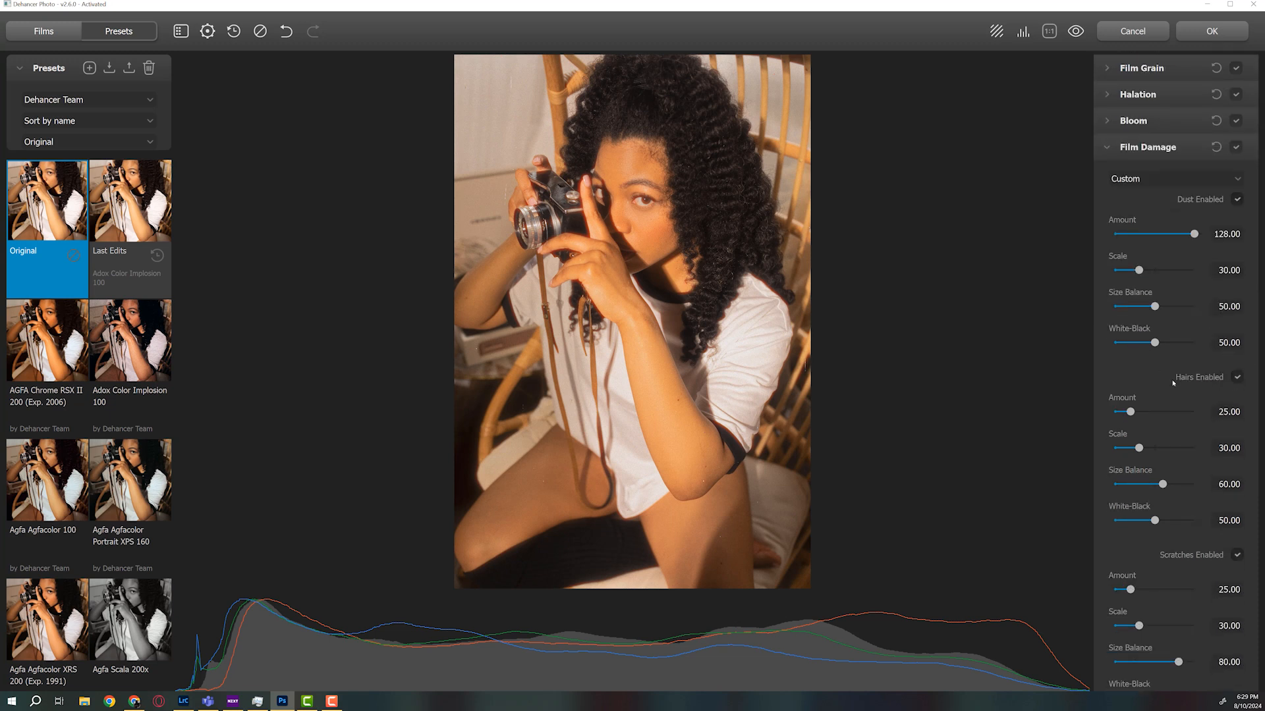
scroll(1236, 527, "down", 1)
scroll(1172, 446, "up", 1)
left_click(1172, 413)
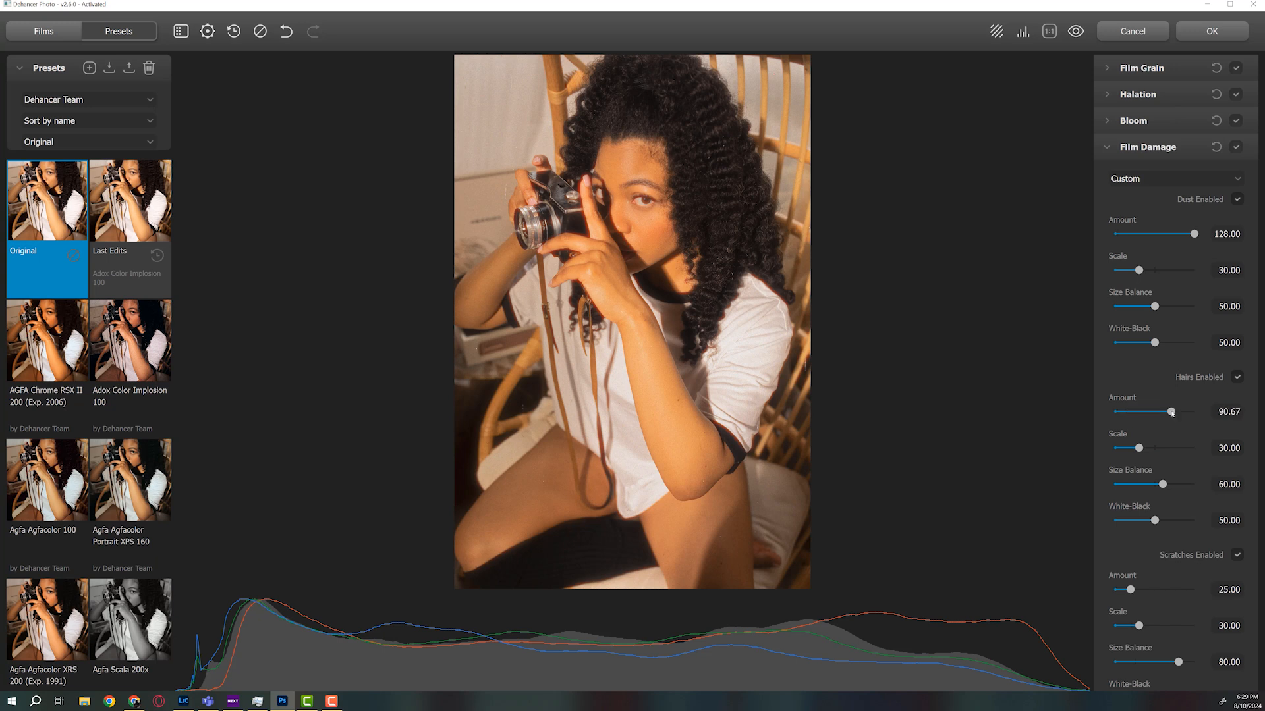
left_click(1175, 590)
left_click_drag(1176, 590, 1184, 591)
left_click_drag(1176, 411, 1189, 412)
Step: Set the Film Damage Scale to 57.08 for dust, 67.08 for hairs and 30.42 for scratches
mouse_move(1139, 270)
left_mouse_down()
mouse_move(1171, 270)
mouse_move(1134, 270)
mouse_move(1160, 272)
left_mouse_up()
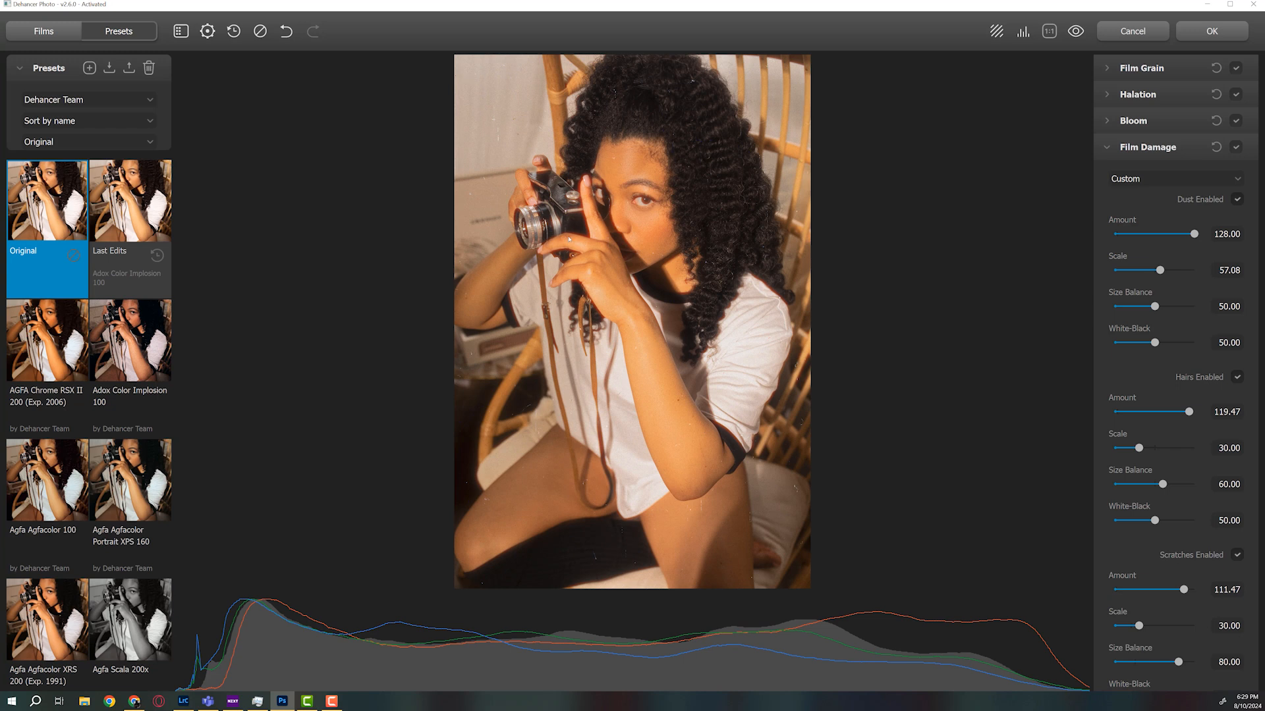
left_click(1169, 448)
left_click(1171, 626)
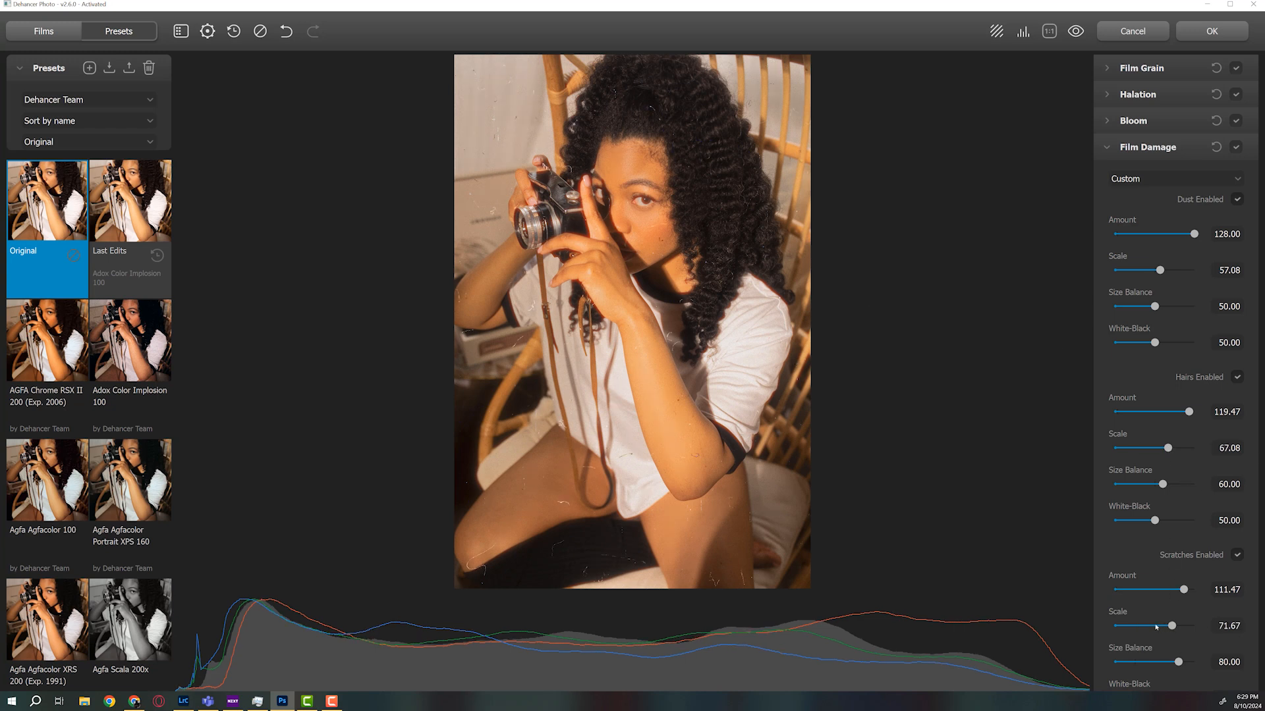
left_click(1153, 627)
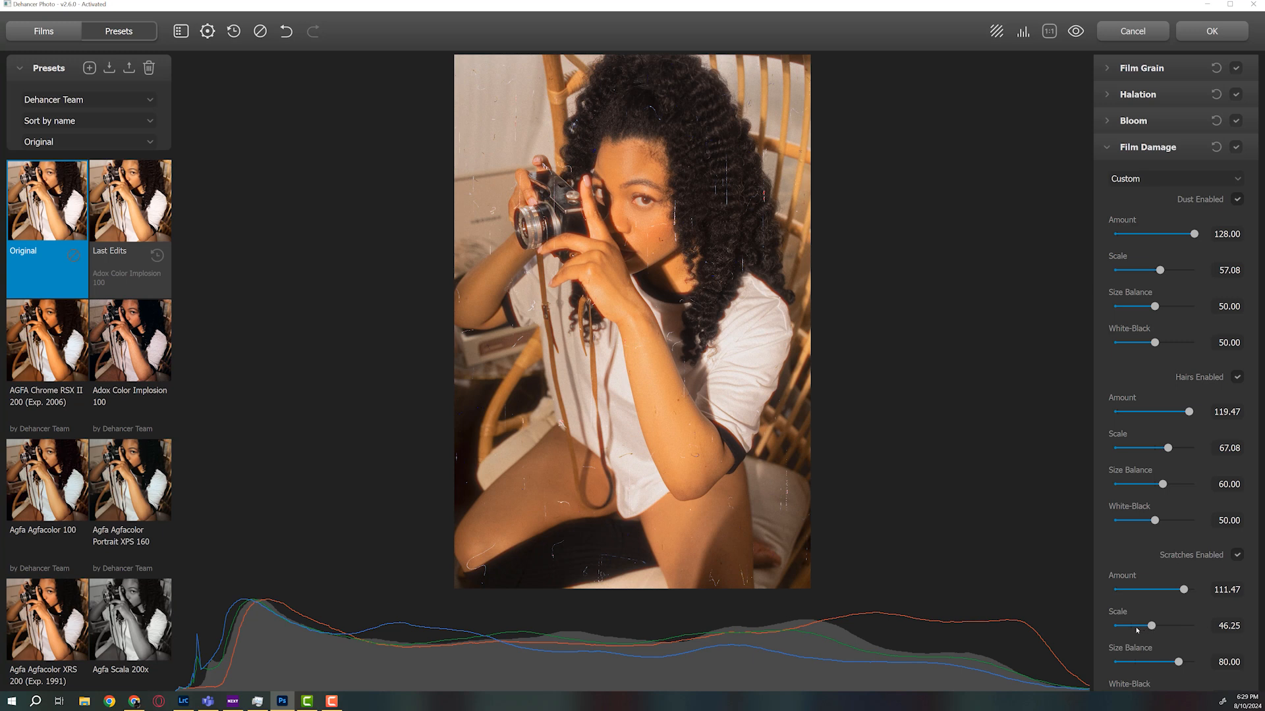
left_click(1138, 626)
Step: Set the hairs' White-Black to 48.33 and try 14.17 and a much higher White-Black value for the scratches
mouse_move(1154, 520)
left_mouse_down()
mouse_move(1191, 520)
mouse_move(1154, 520)
left_mouse_up()
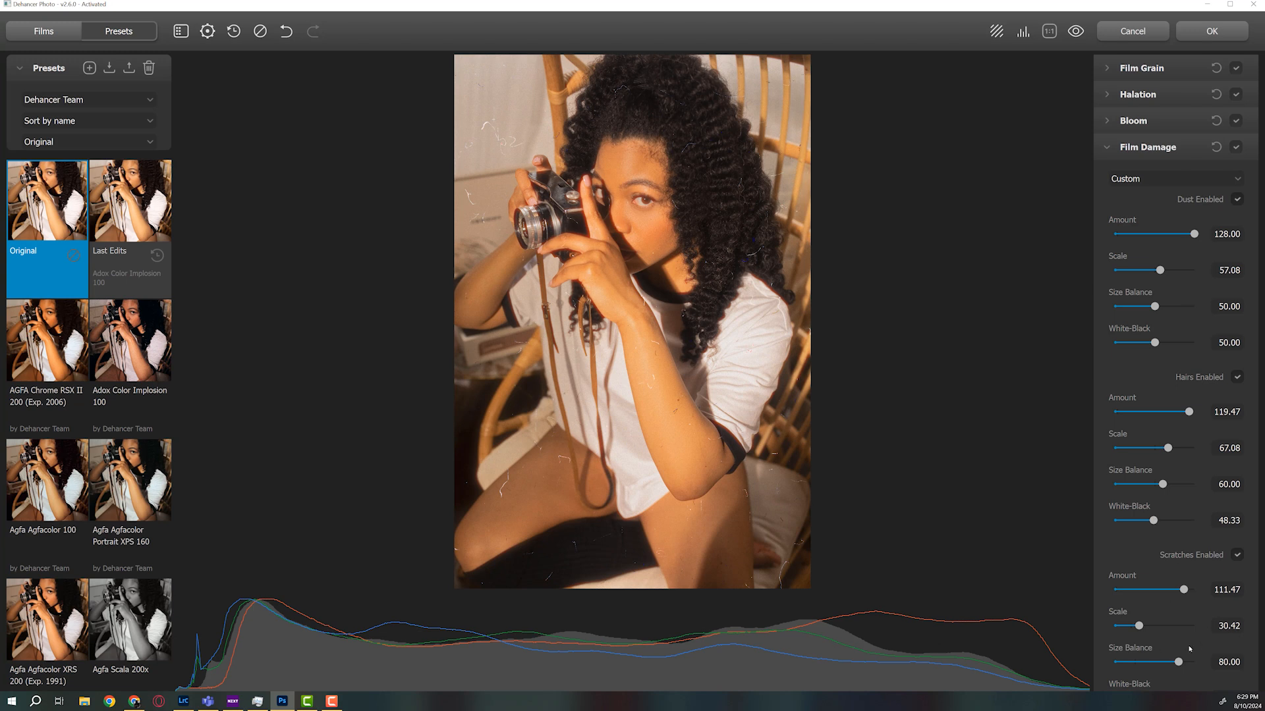
scroll(1204, 637, "down", 3)
left_click_drag(1155, 581, 1127, 572)
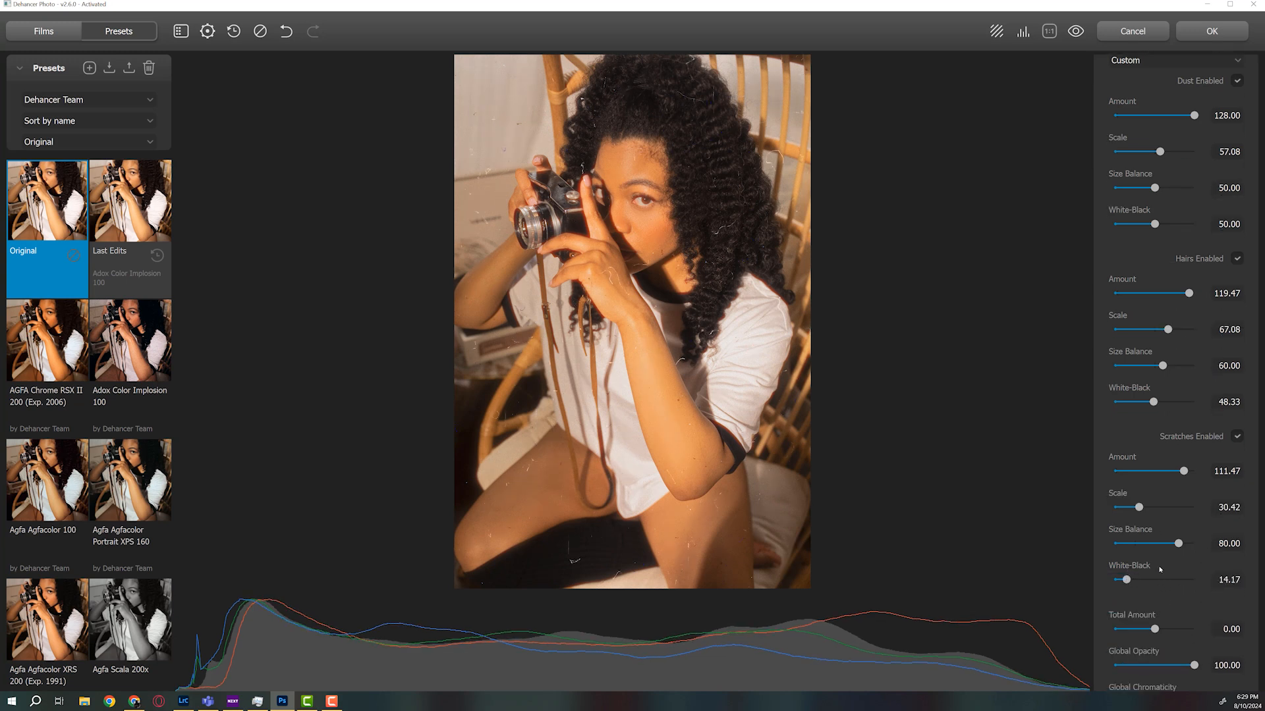
left_click(1176, 579)
Step: Set the scratches' Scale to 85.42, White-Black to 29.17 and Size Balance to 69.58, comparing several White-Black values
left_click(1174, 508)
left_click(1182, 507)
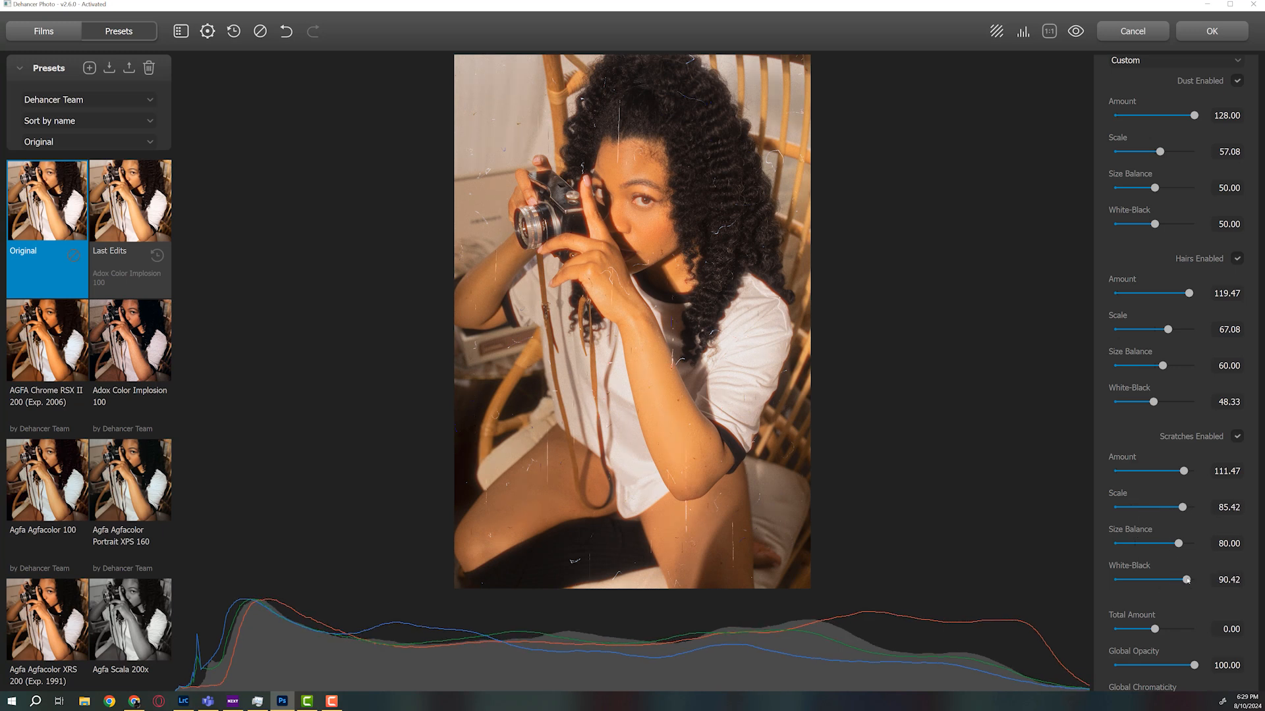
left_click_drag(1176, 580, 1121, 583)
left_click(1121, 582)
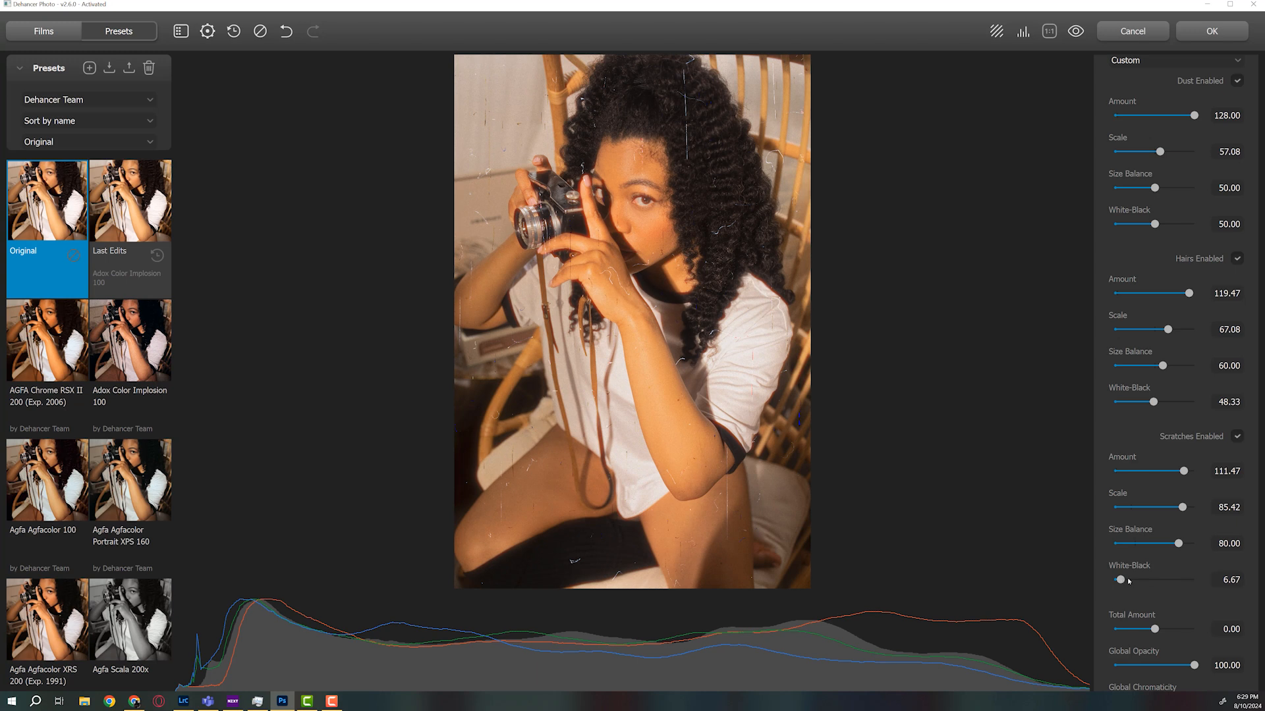
left_click(1156, 580)
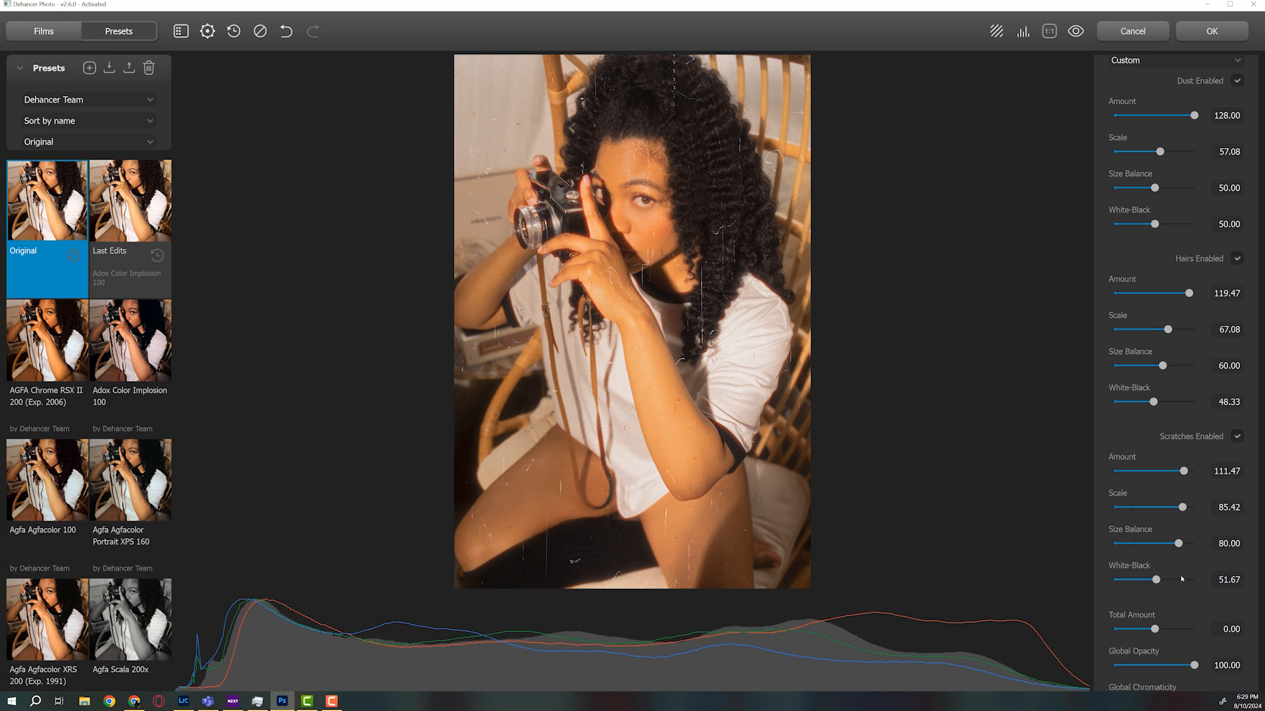
left_click(1171, 580)
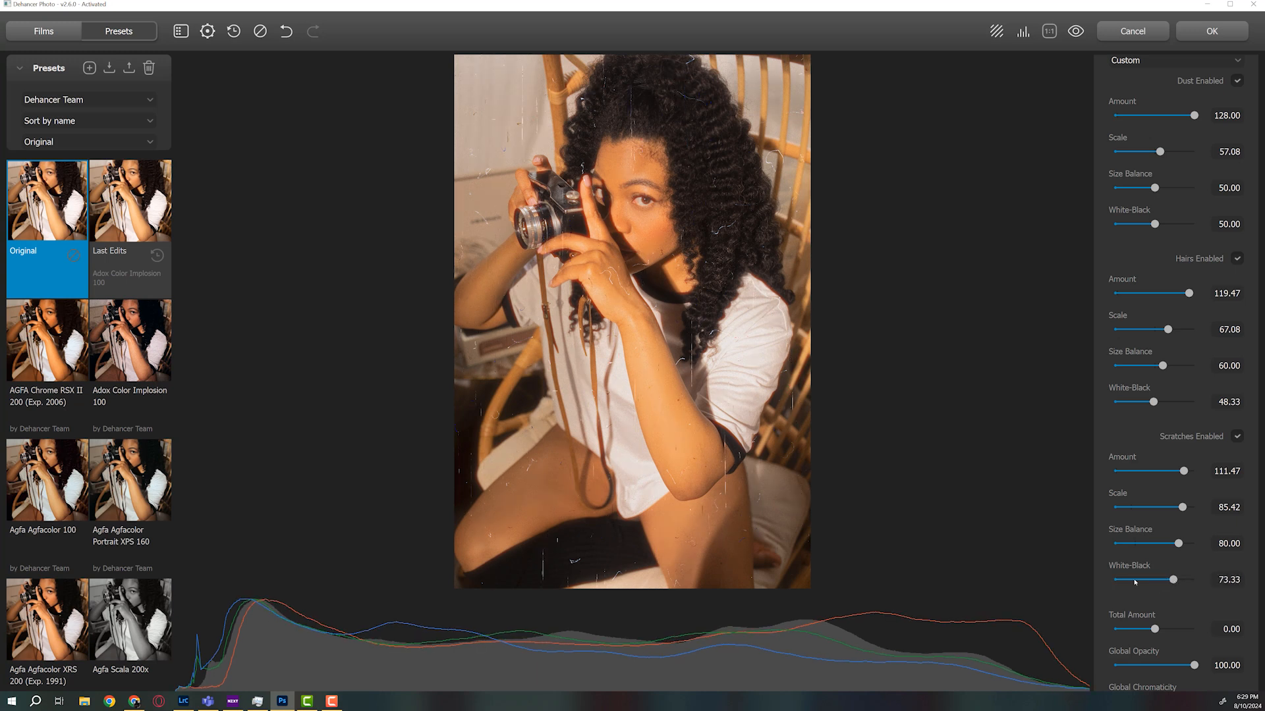
left_click(1138, 580)
left_click(1151, 544)
left_click(1170, 544)
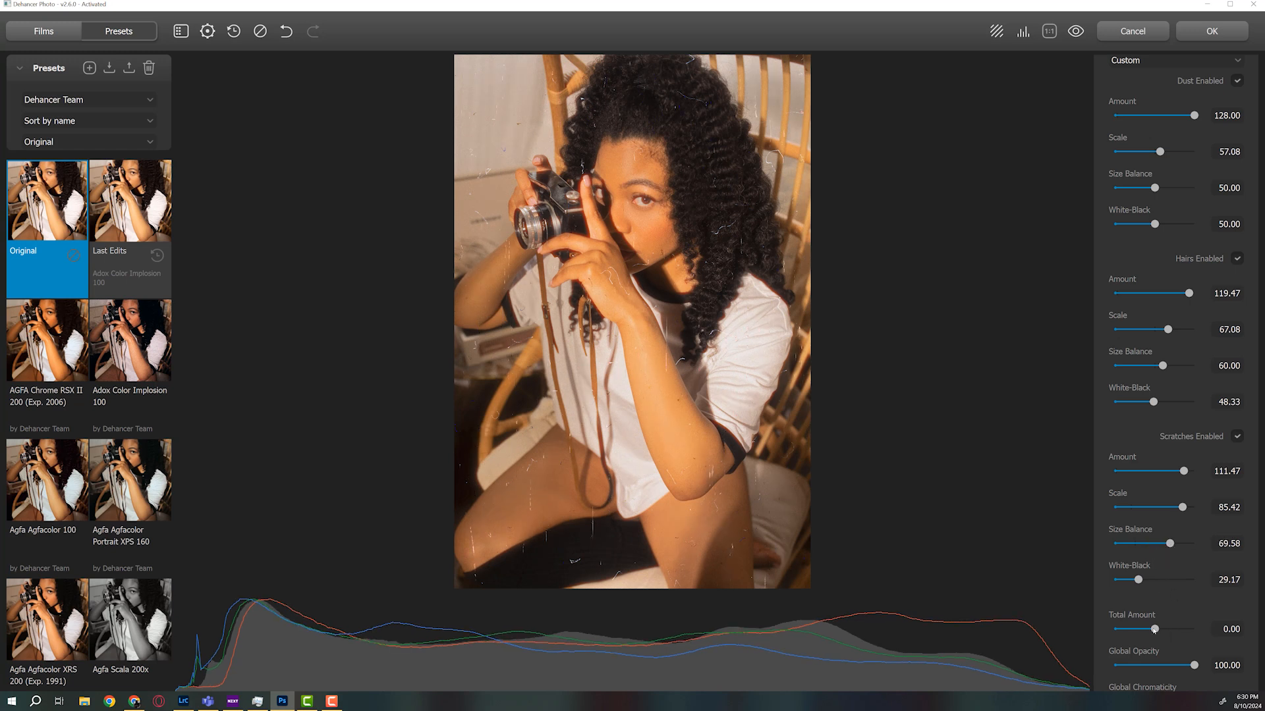
Step: Try lower Global Opacity and Global Chromaticity values for Film Damage, and restore both to 100
scroll(1209, 617, "down", 2)
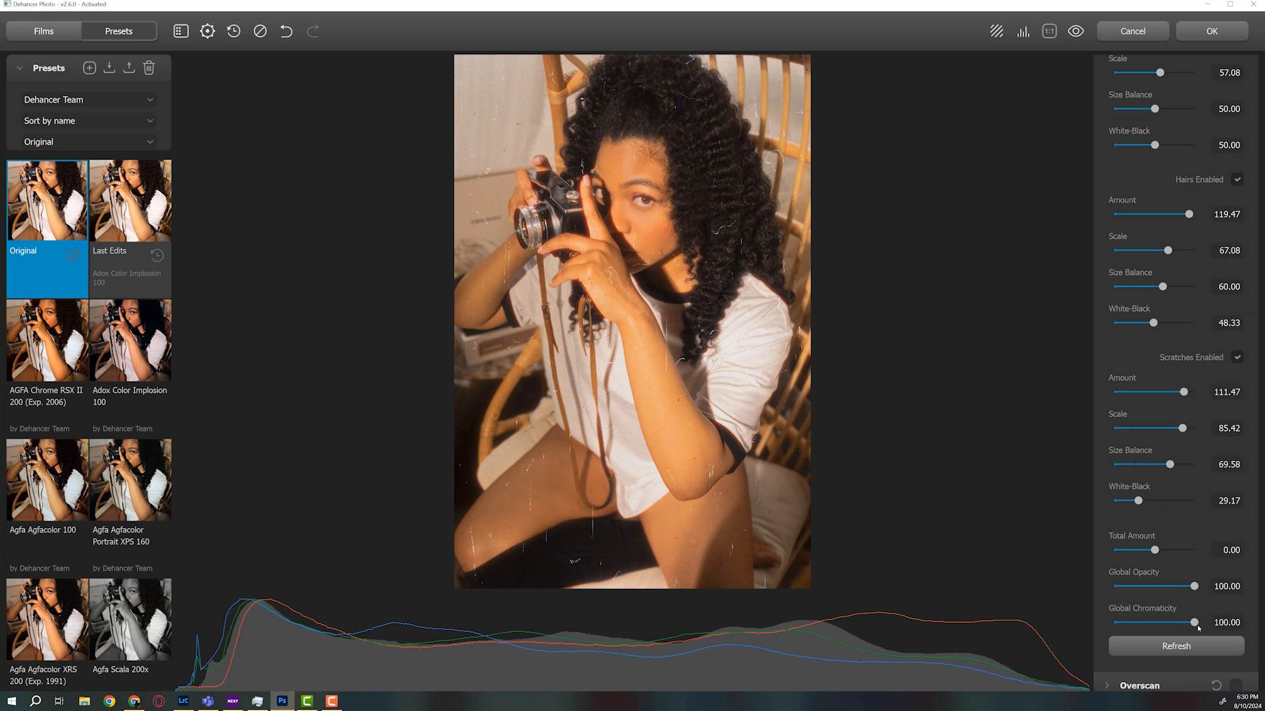
left_click_drag(1197, 589, 1145, 583)
left_click_drag(1145, 586, 1203, 590)
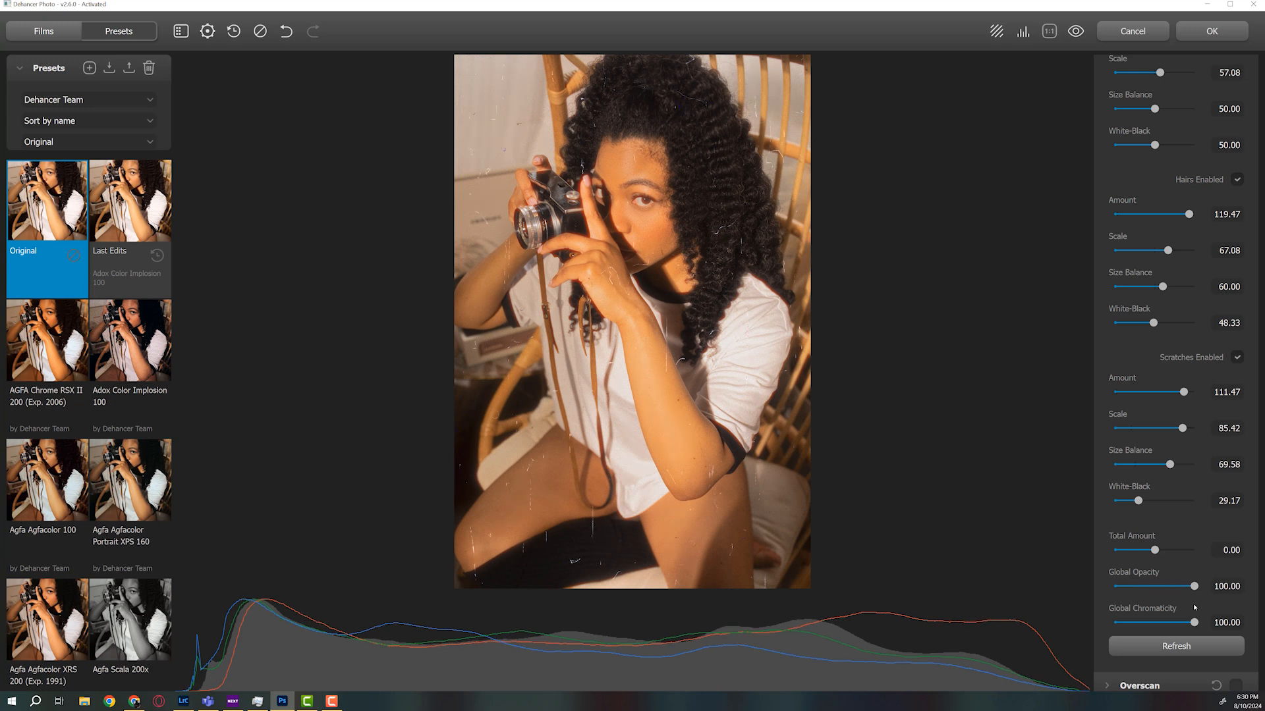
left_click_drag(1195, 623, 1133, 623)
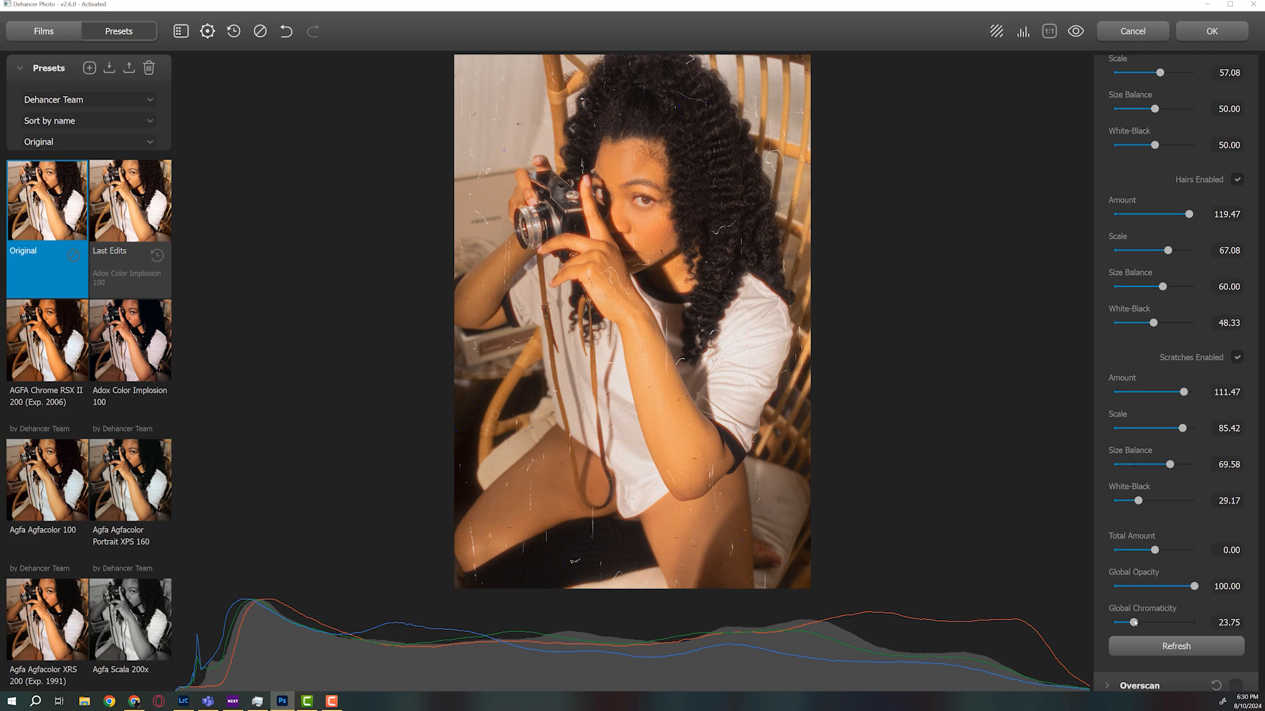
left_click_drag(1164, 622, 1186, 622)
left_click(1137, 623)
left_click(1189, 623)
mouse_move(1188, 624)
left_mouse_down()
mouse_move(1129, 624)
mouse_move(1197, 623)
left_mouse_up()
Step: Compare Film Damage Total Amounts of -34.17 and 35.42, and set the Total Amount to -18.33
left_click(1128, 550)
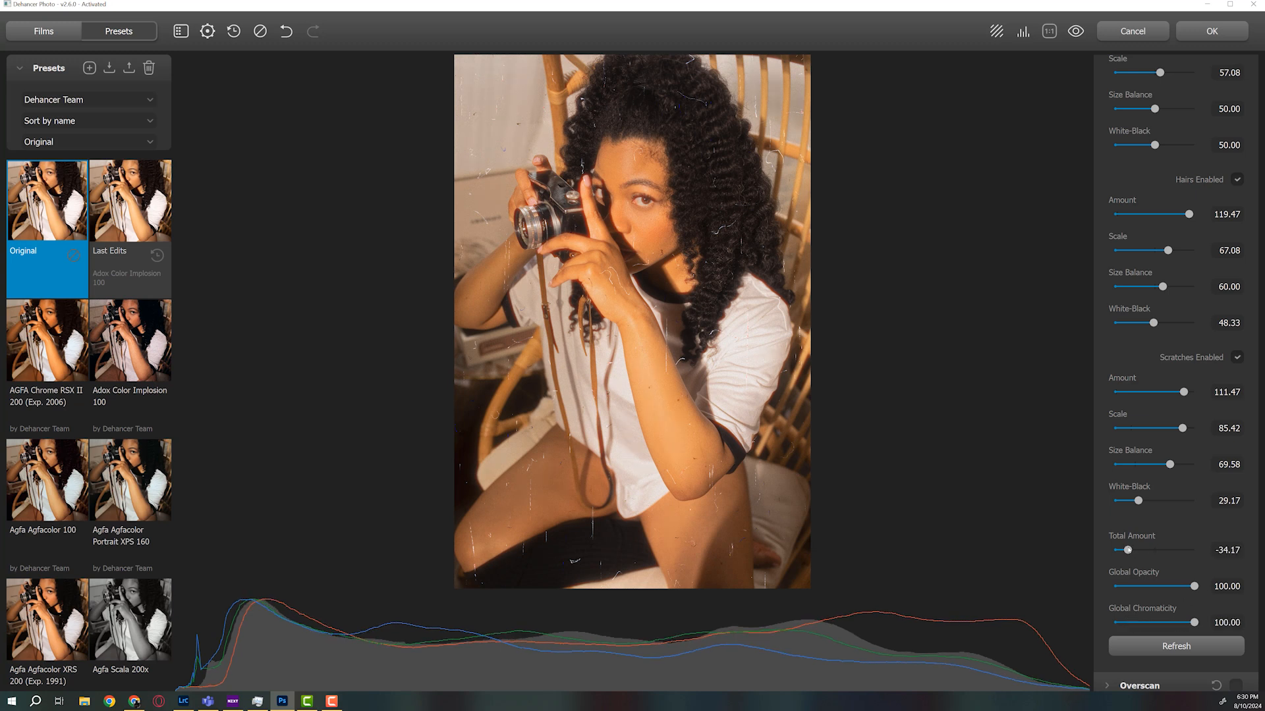
left_click(1183, 551)
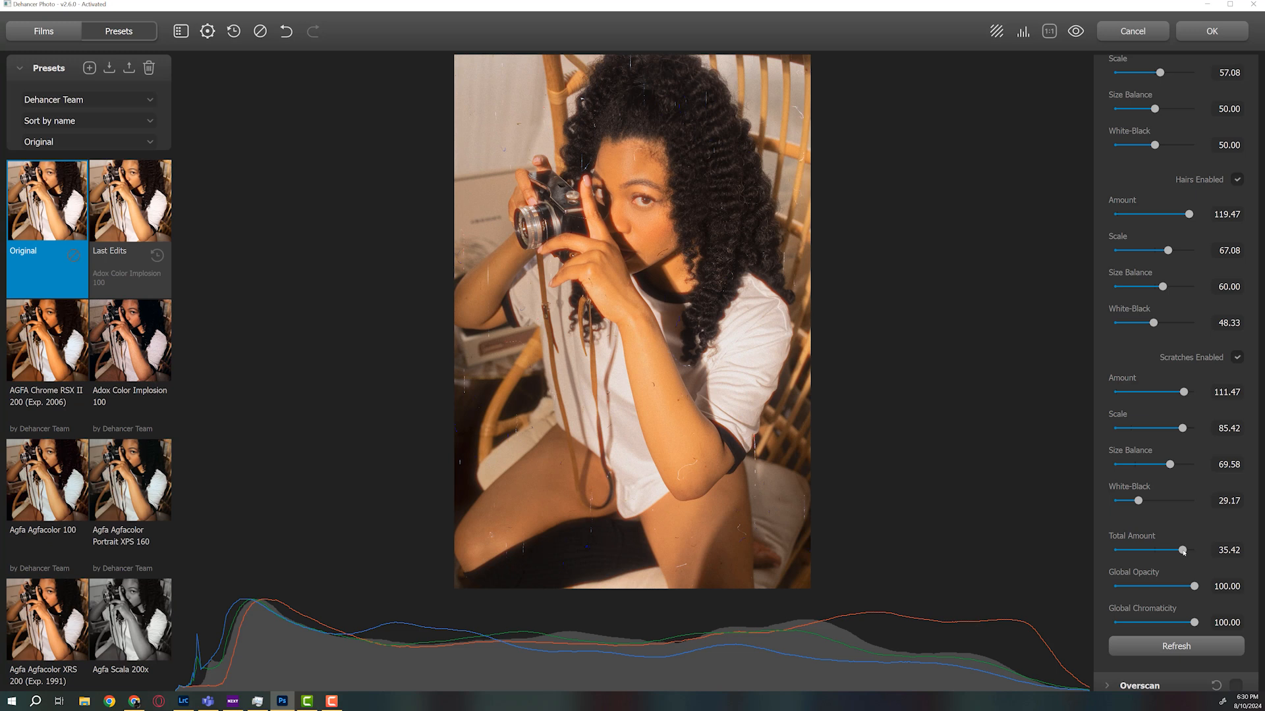
left_click(1129, 550)
left_click(1149, 551)
left_click(1142, 551)
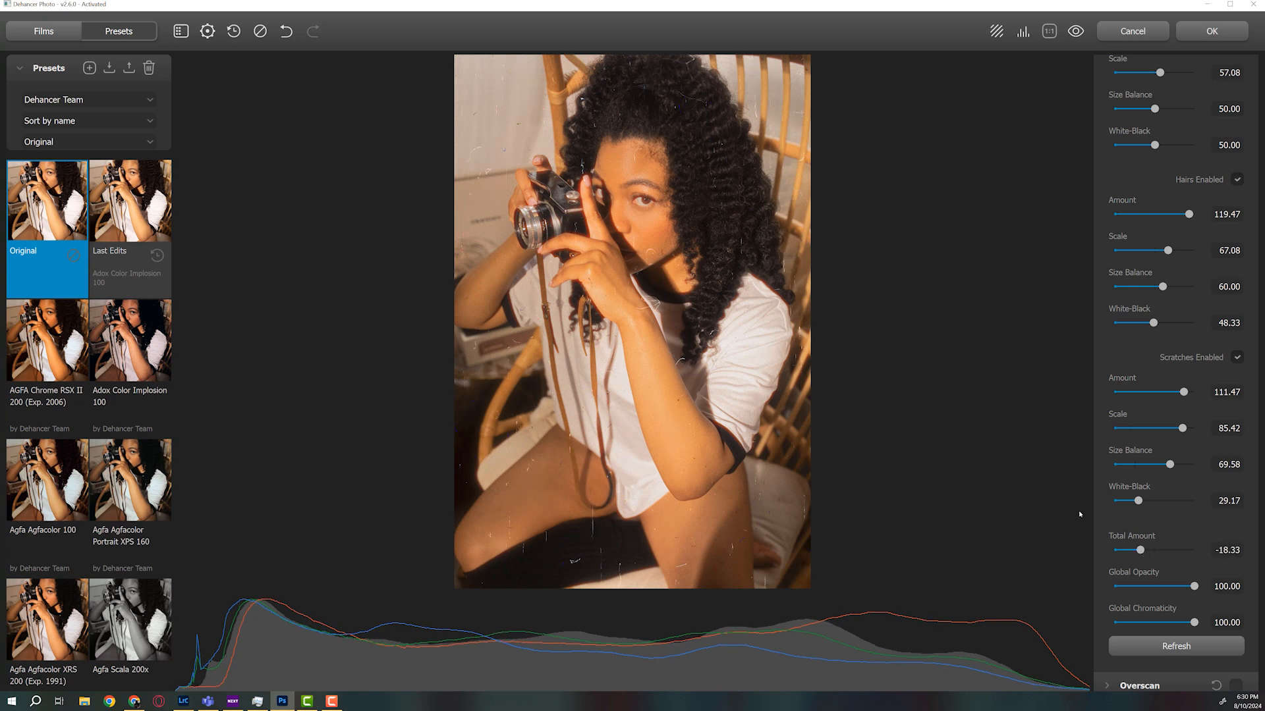
Step: Collapse Film Damage, enable Overscan and expand its settings
scroll(1009, 492, "down", 1)
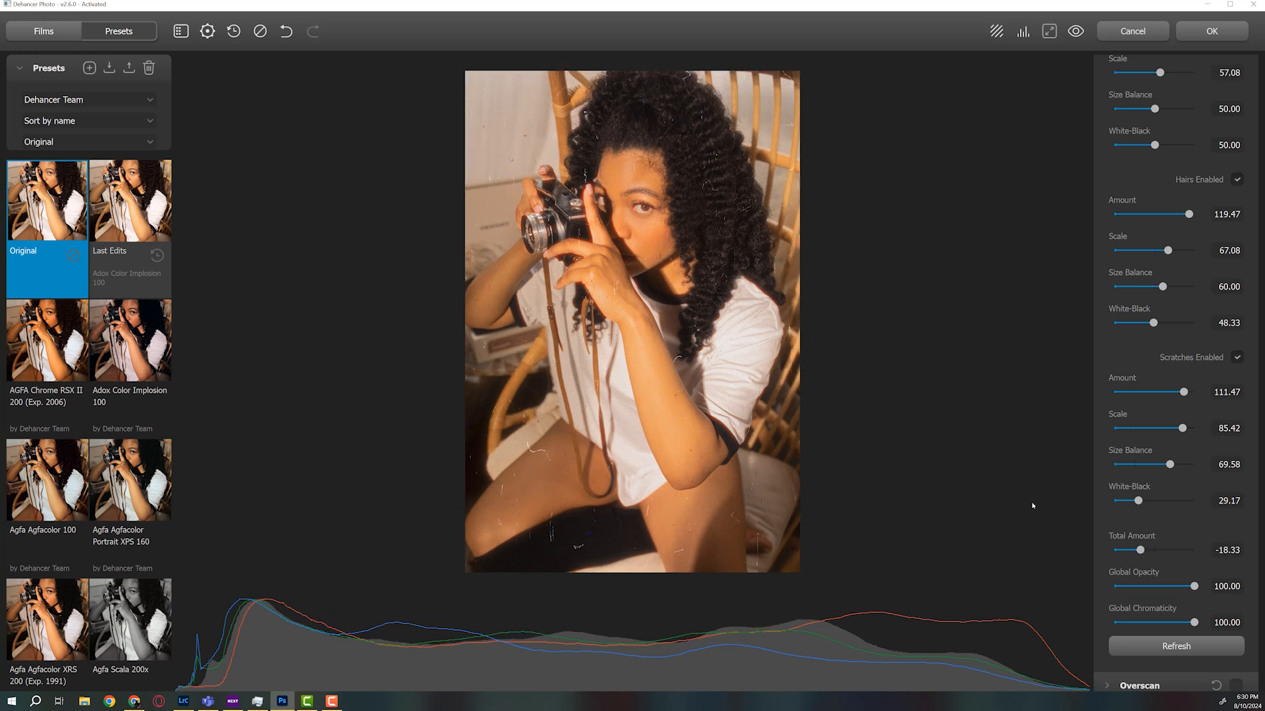
scroll(1223, 564, "down", 1)
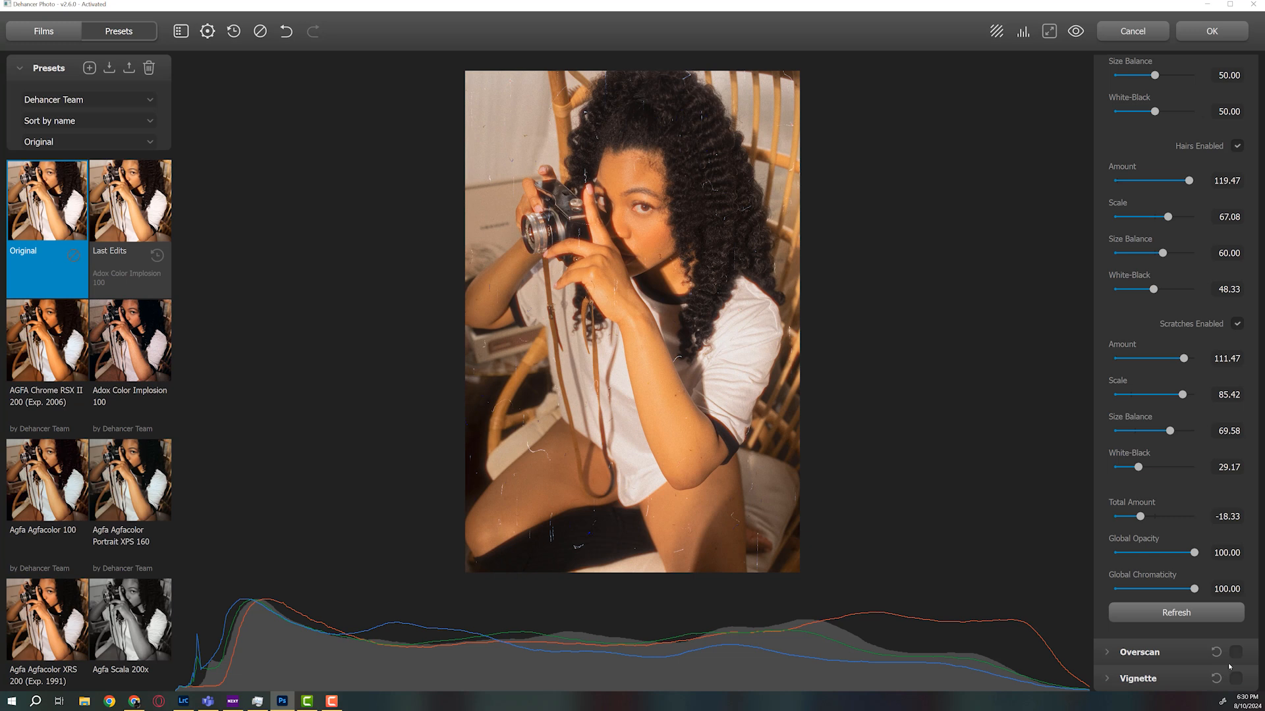
scroll(1175, 329, "up", 4)
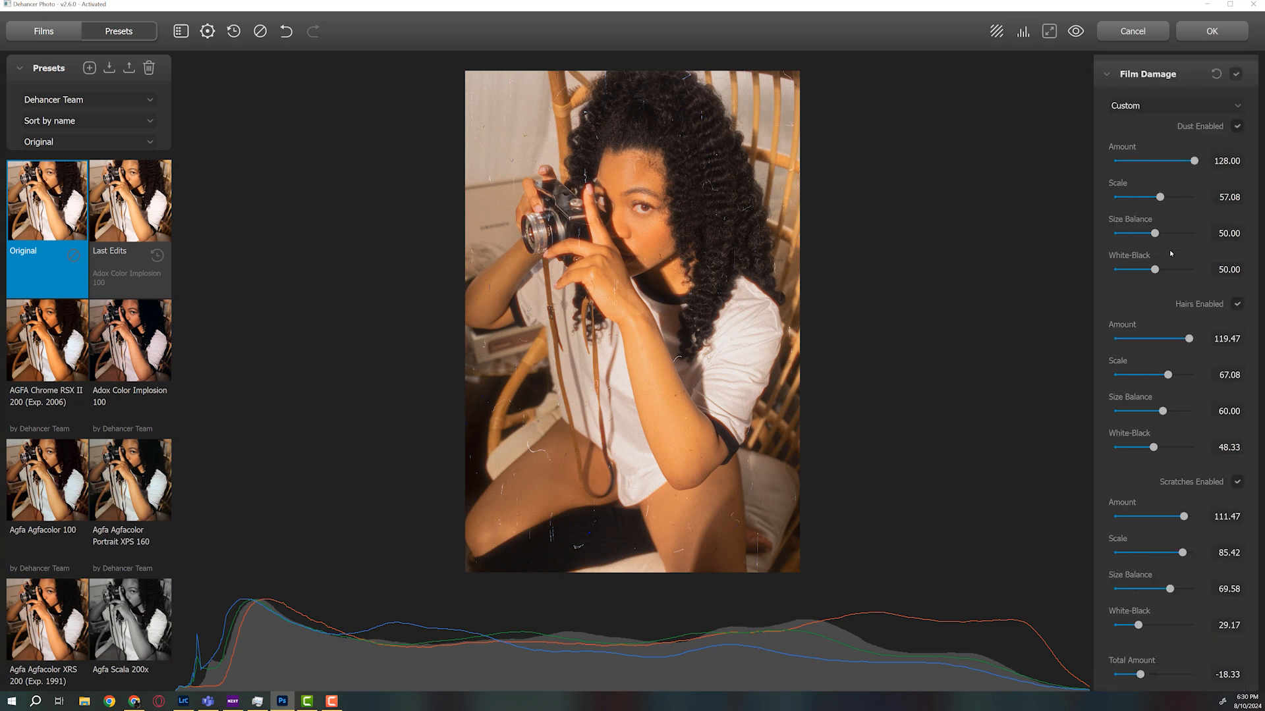
left_click(1109, 74)
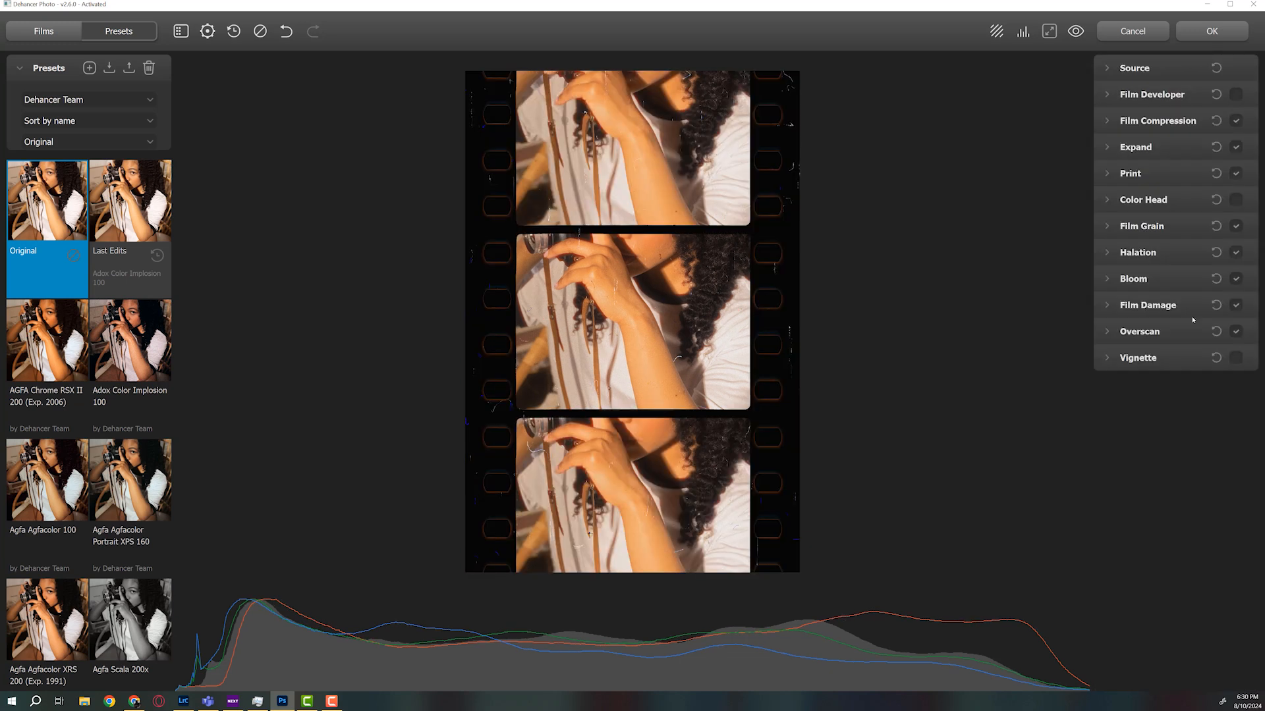
left_click(1109, 333)
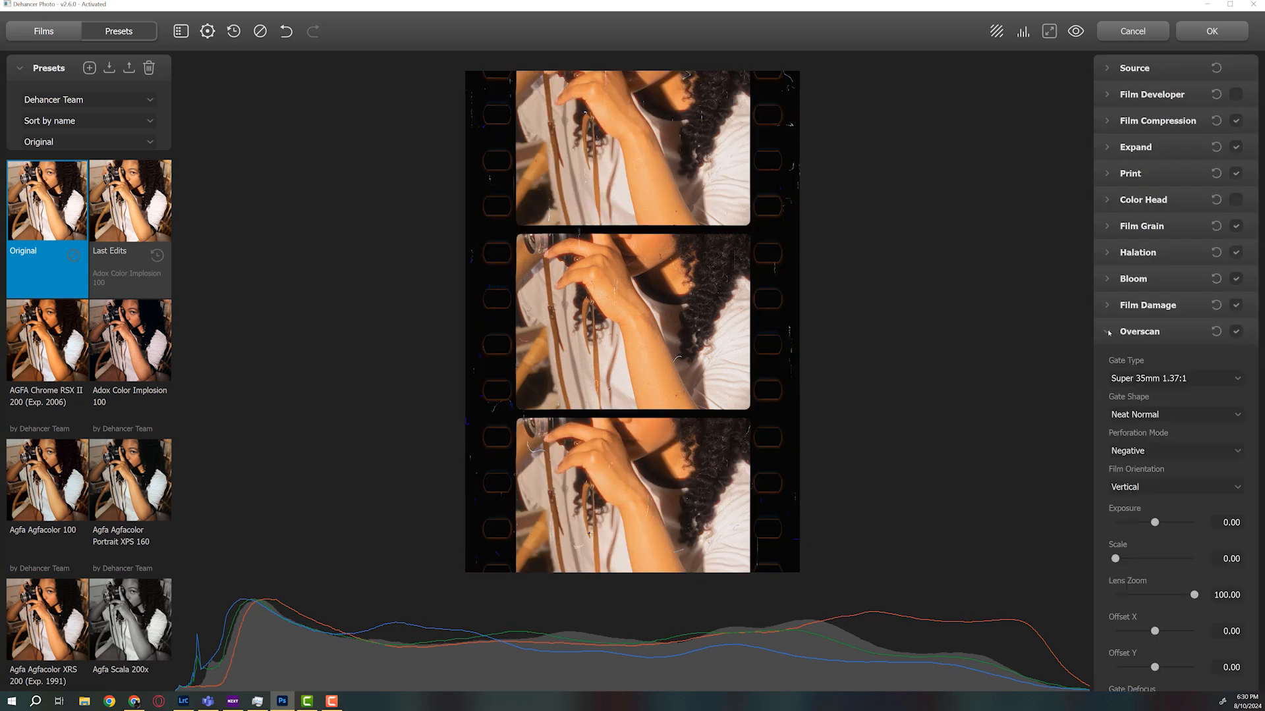
Step: Compare the Super 8mm 1.33:1, Ultra Panavision 65mm 2.76:1 and Widescreen 35mm 1.85:1 gate types, and set the Gate Type to Super 16mm 1.66:1
left_click(1154, 379)
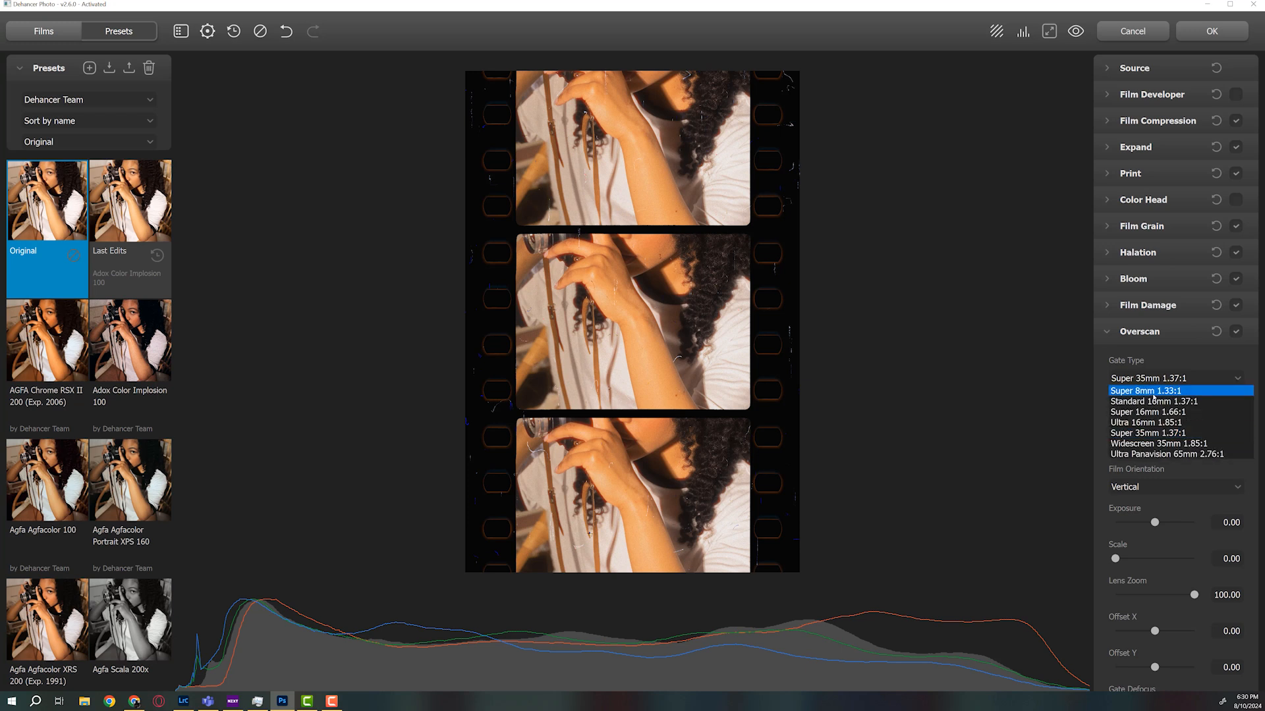
left_click(1155, 382)
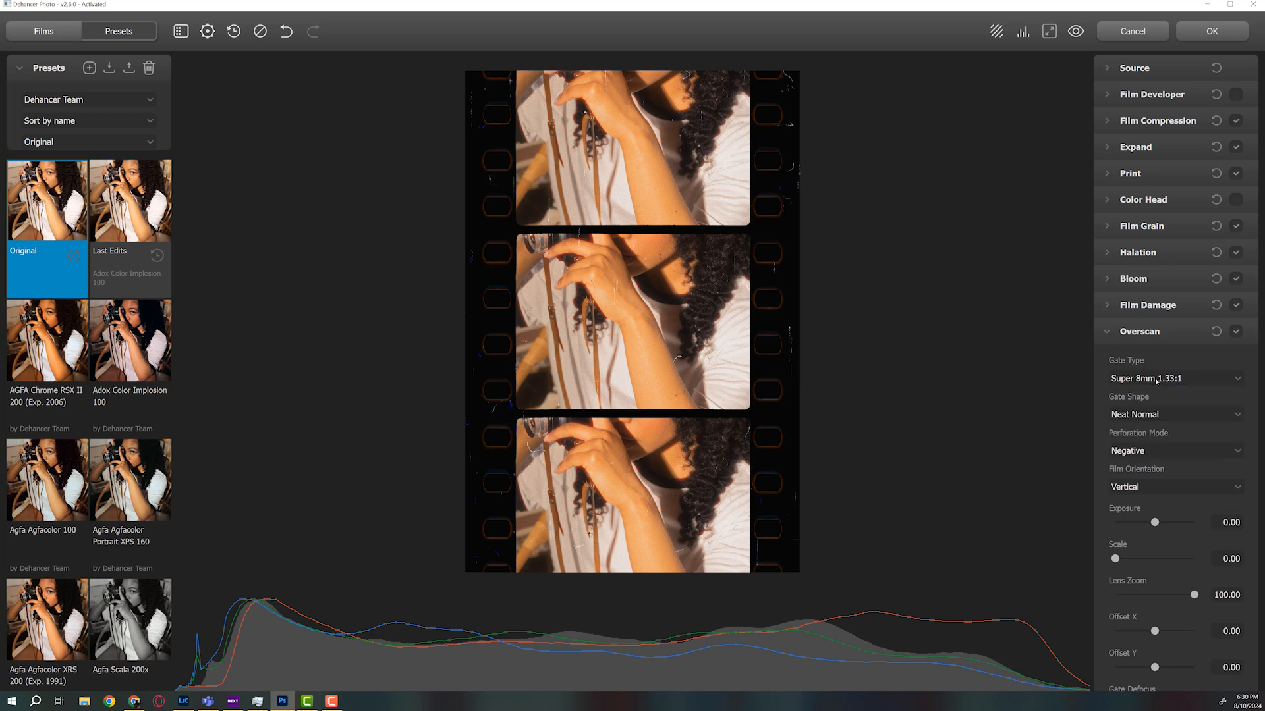
left_click(1157, 381)
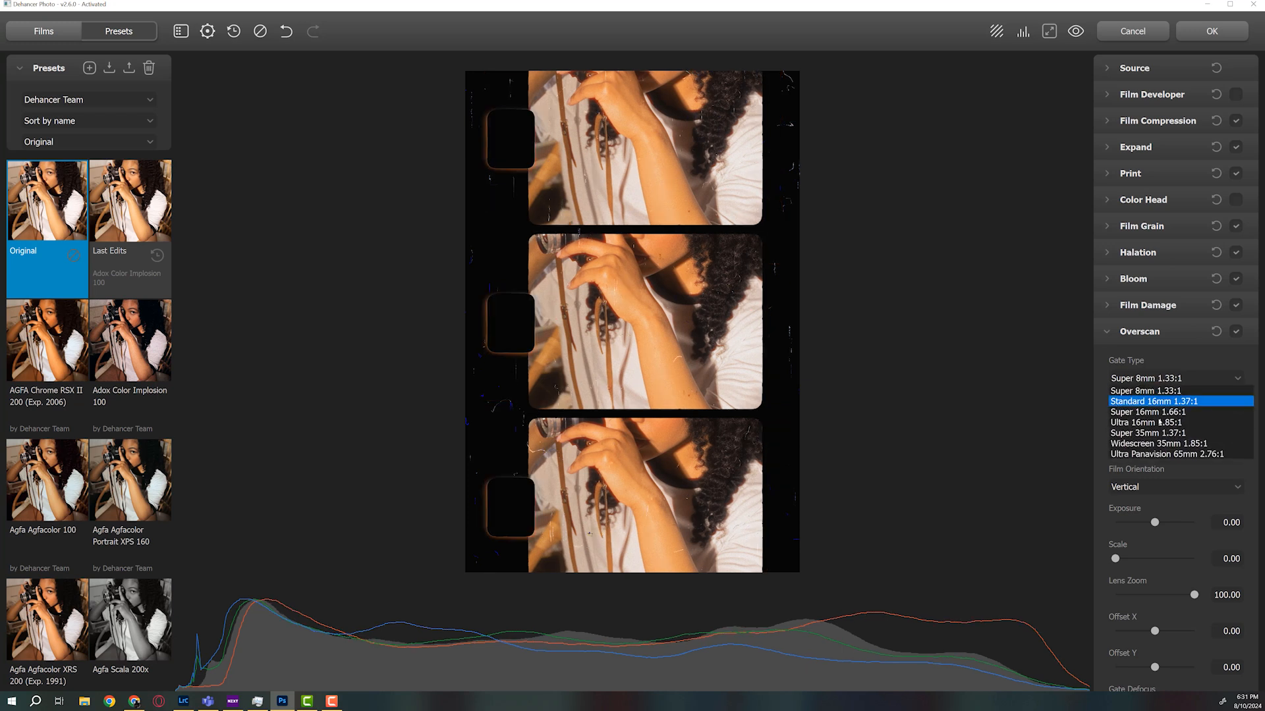
left_click(1162, 455)
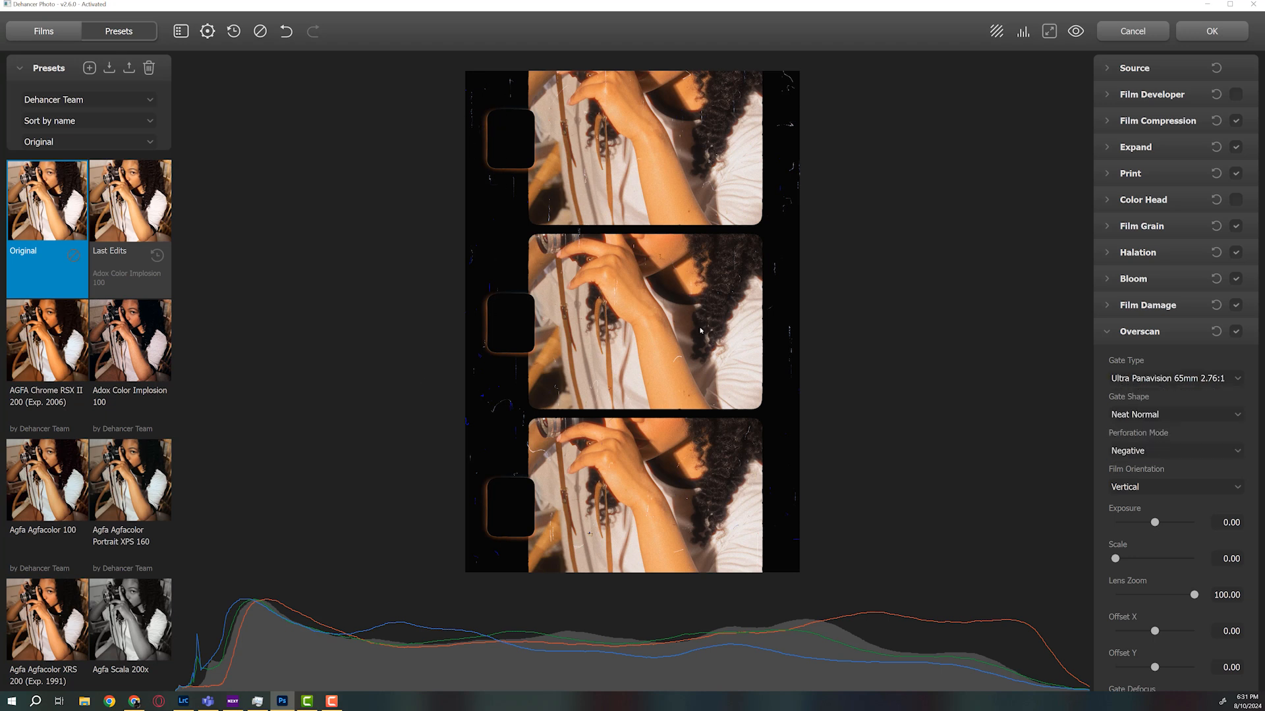
left_click(1209, 373)
left_click(1160, 436)
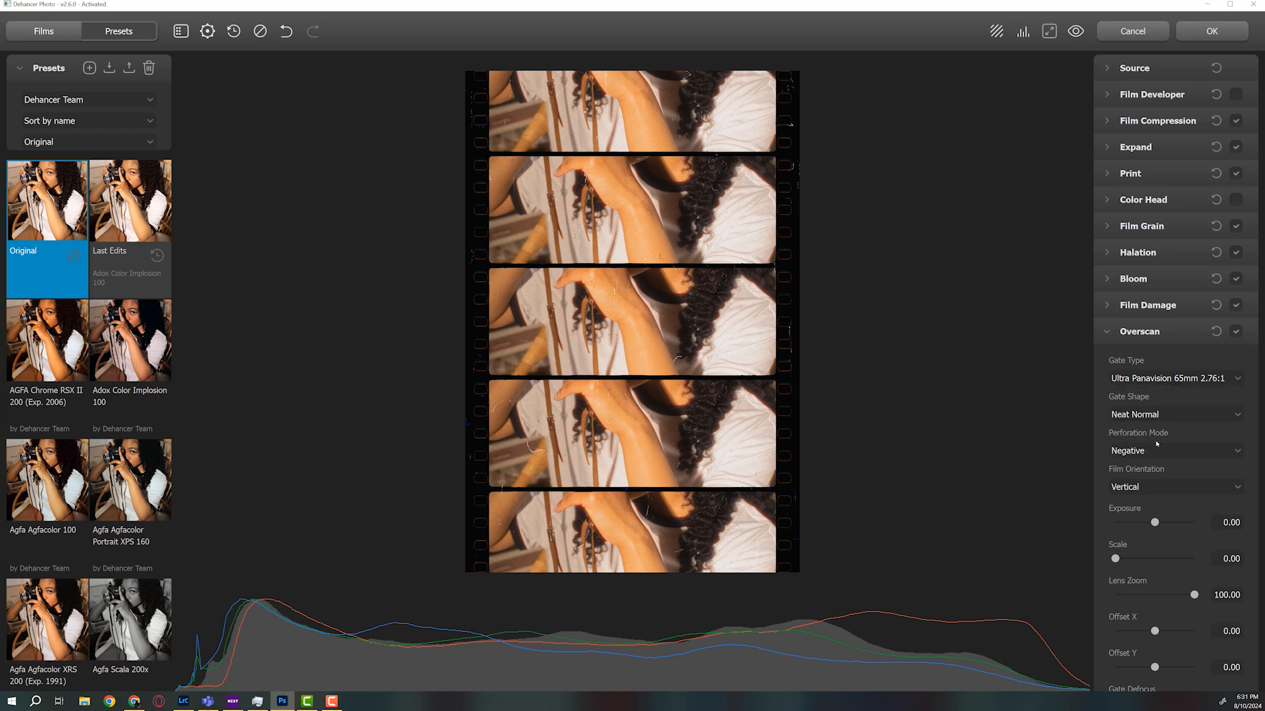
left_click(1154, 379)
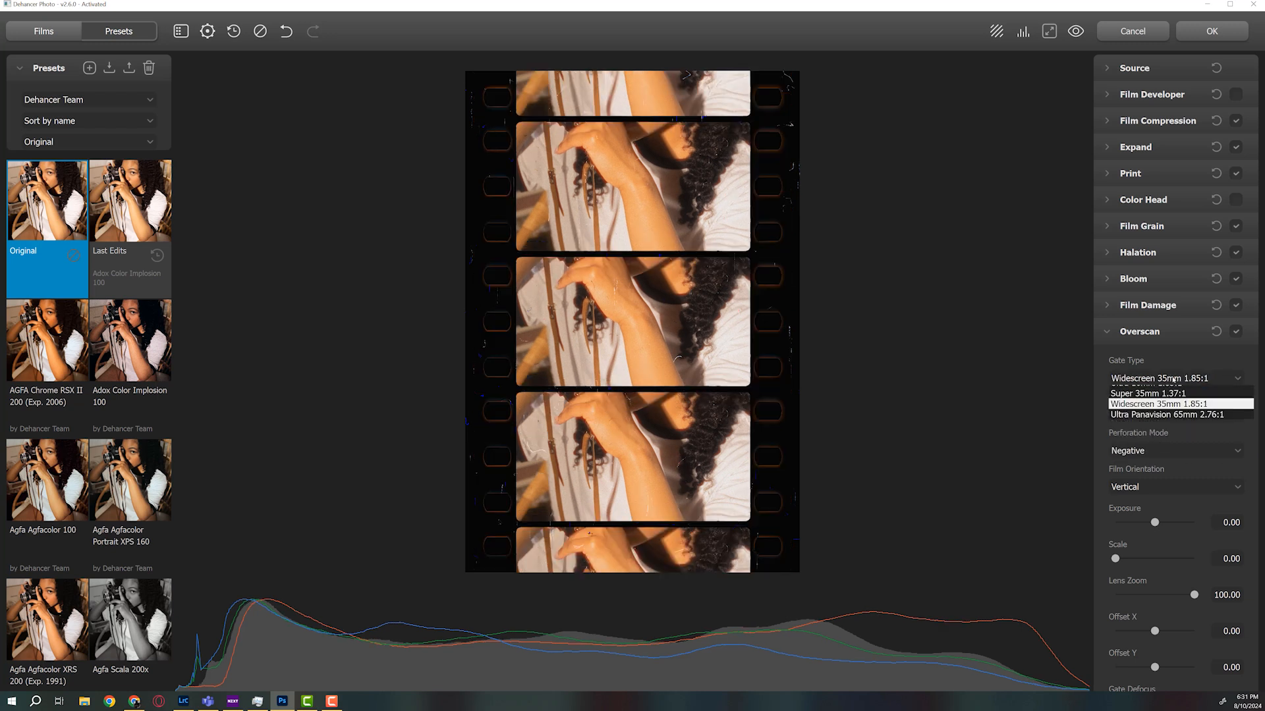
left_click(1153, 415)
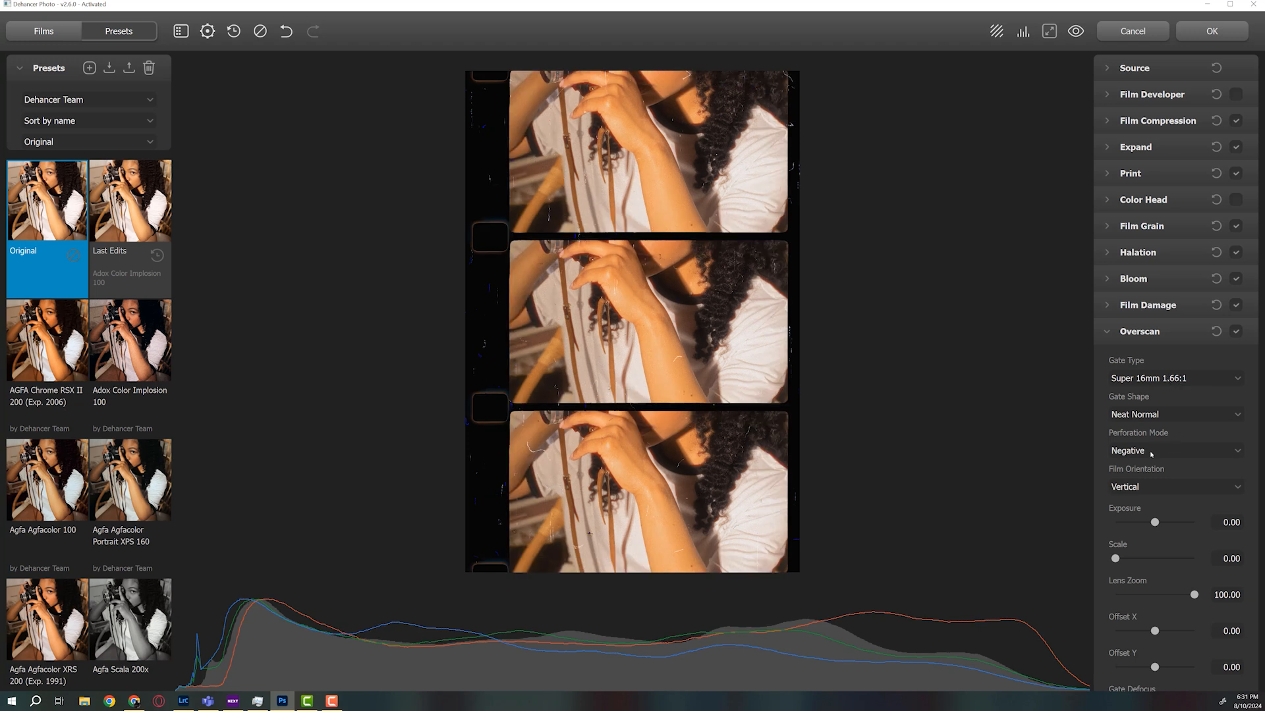
Step: Try the Neat Sharp, Neat Rounded and OFF gate shapes for Overscan, and restore Neat Normal
left_click(1153, 414)
left_click(1158, 433)
left_click(1161, 416)
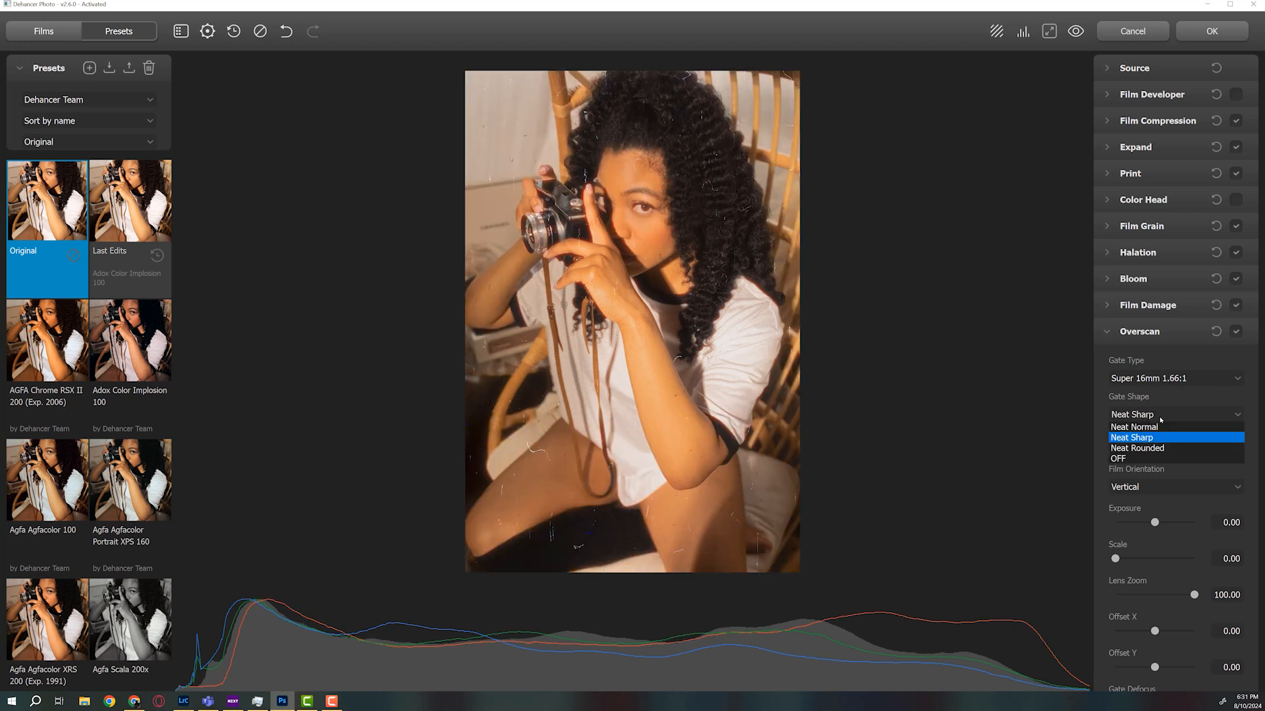
left_click(1160, 445)
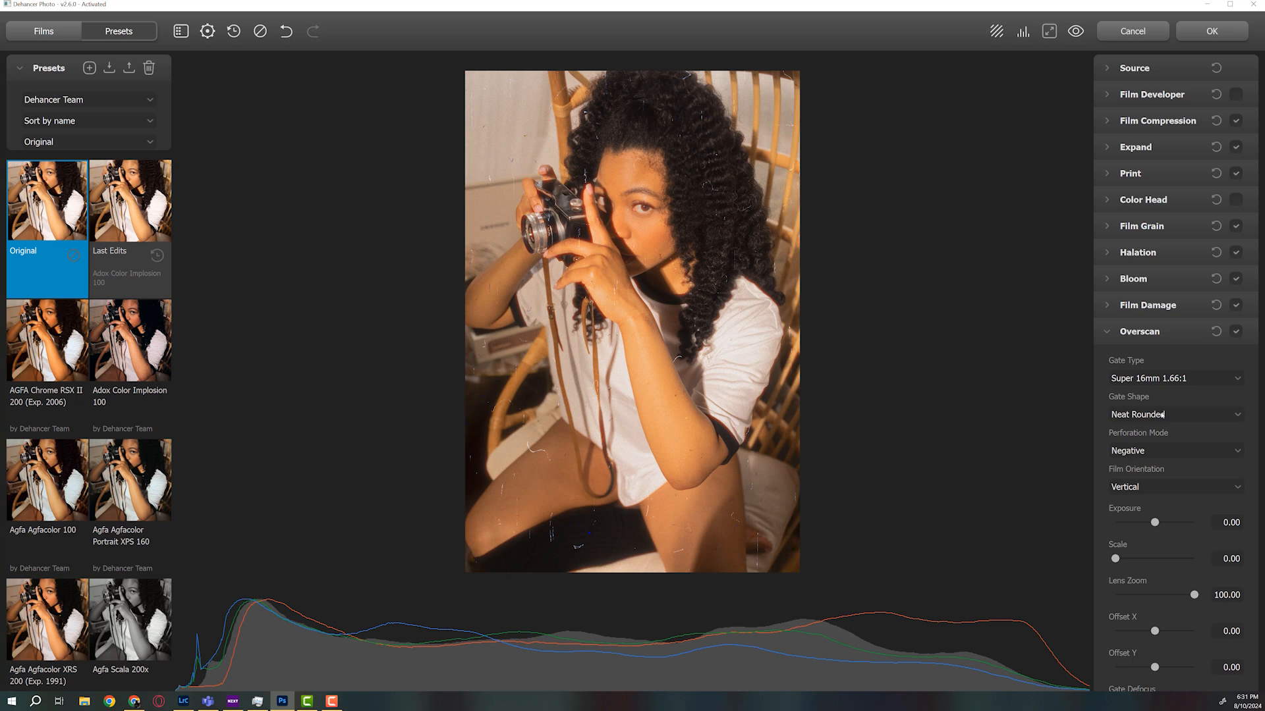
left_click(1163, 415)
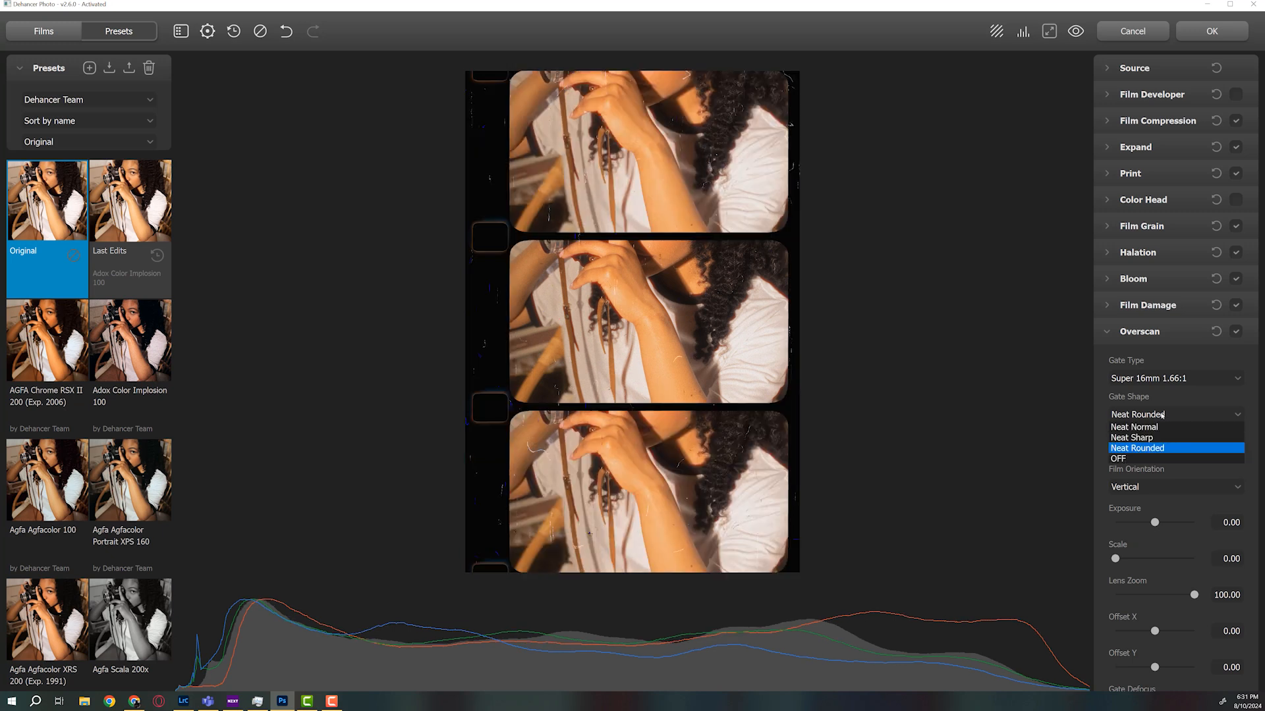
left_click(1157, 458)
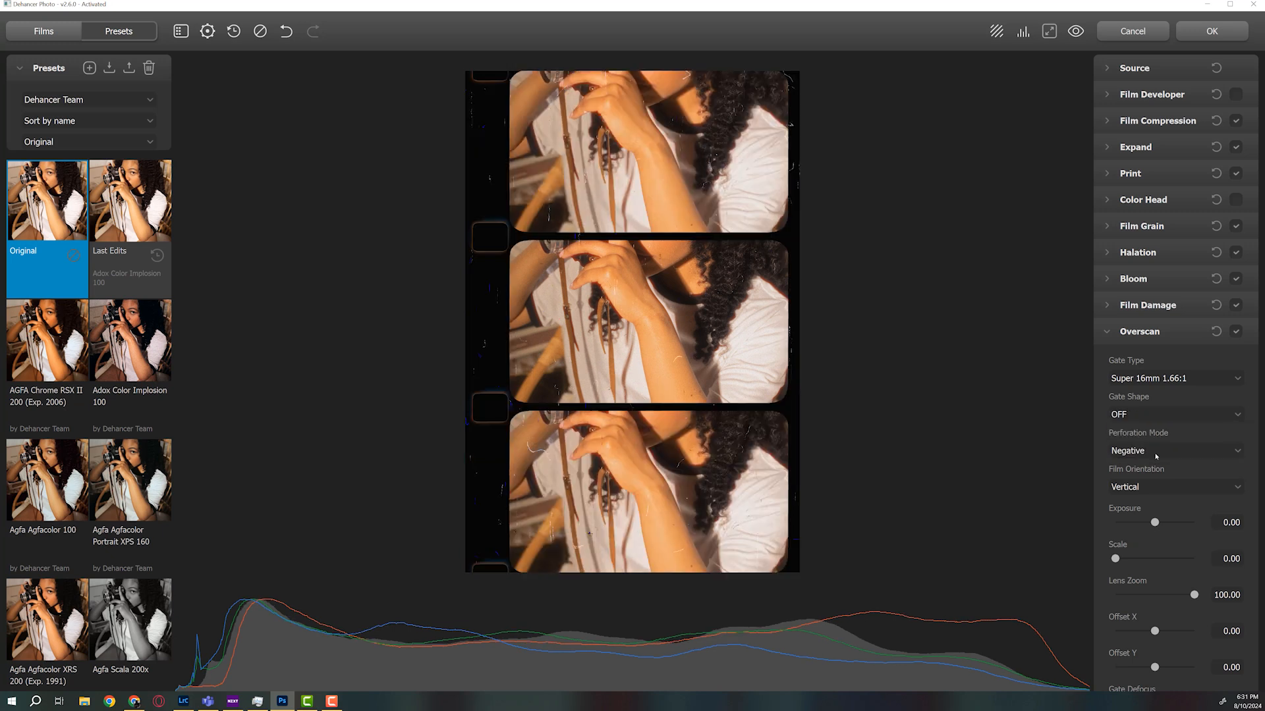
left_click(1165, 415)
left_click(1159, 427)
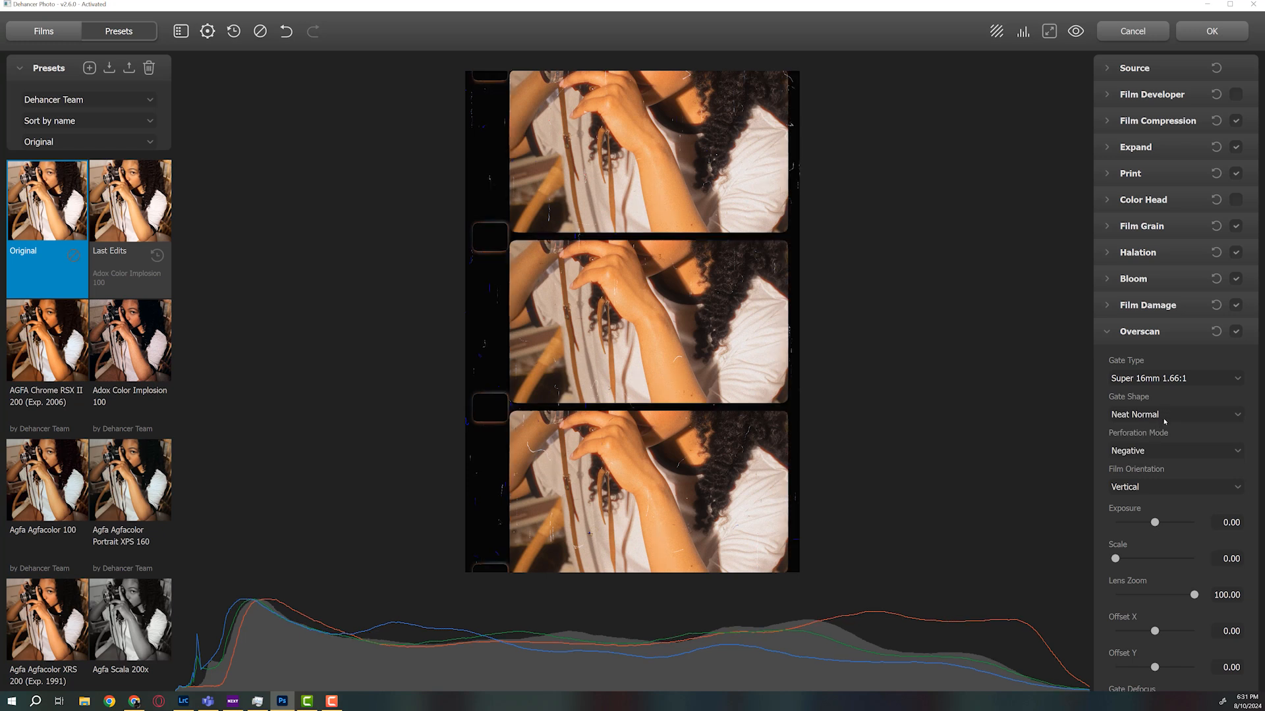
Step: Compare the Positive and OFF perforation modes with Negative, and restore the Perforation Mode to Negative
left_click(1175, 449)
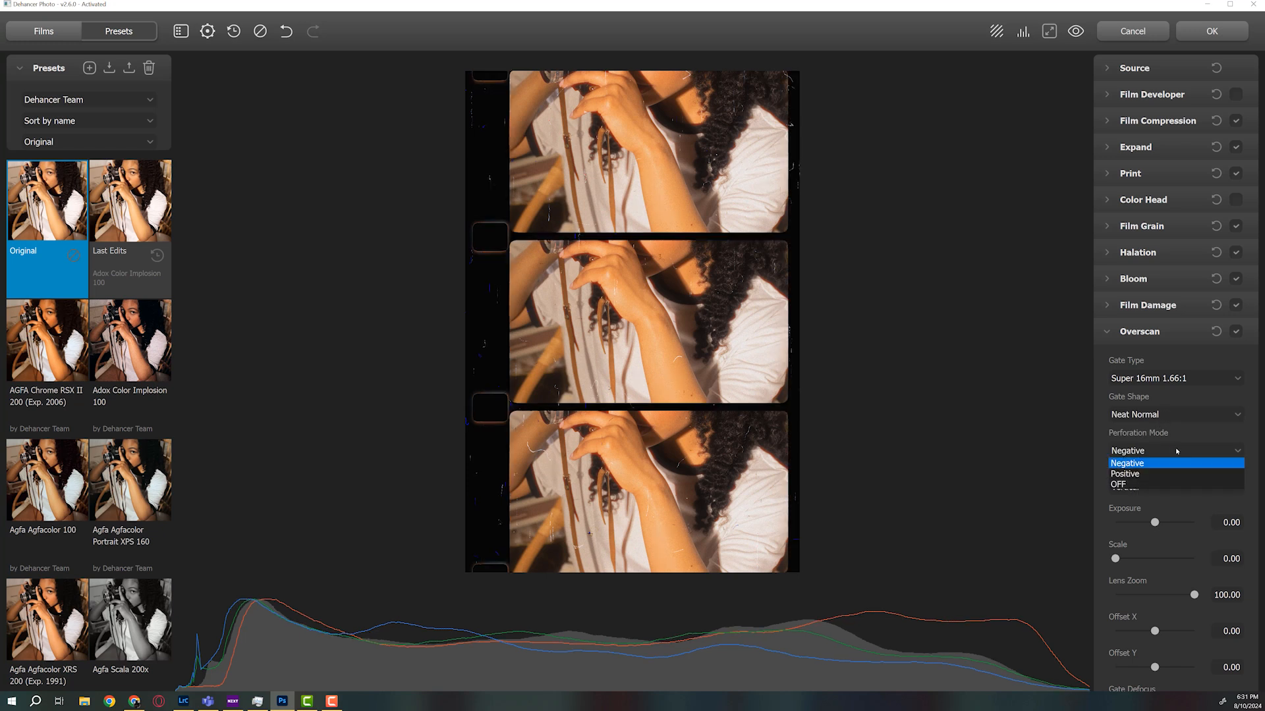
left_click(1154, 475)
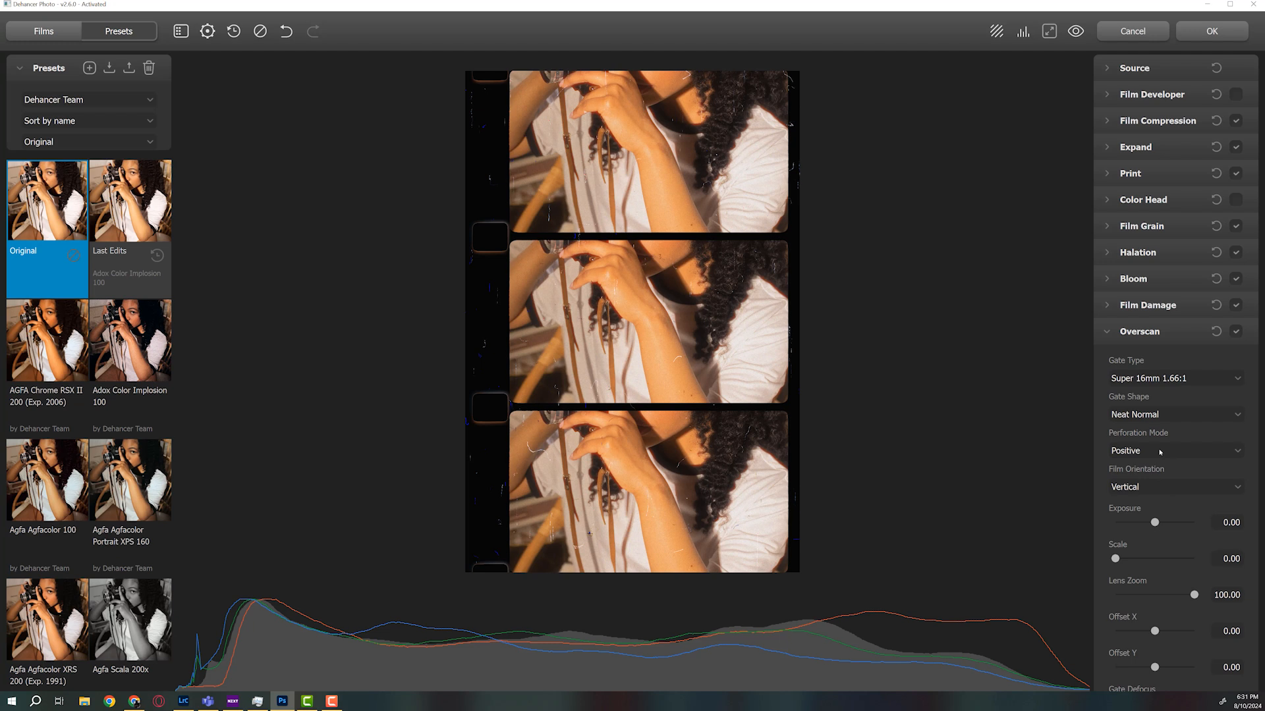
left_click(1160, 452)
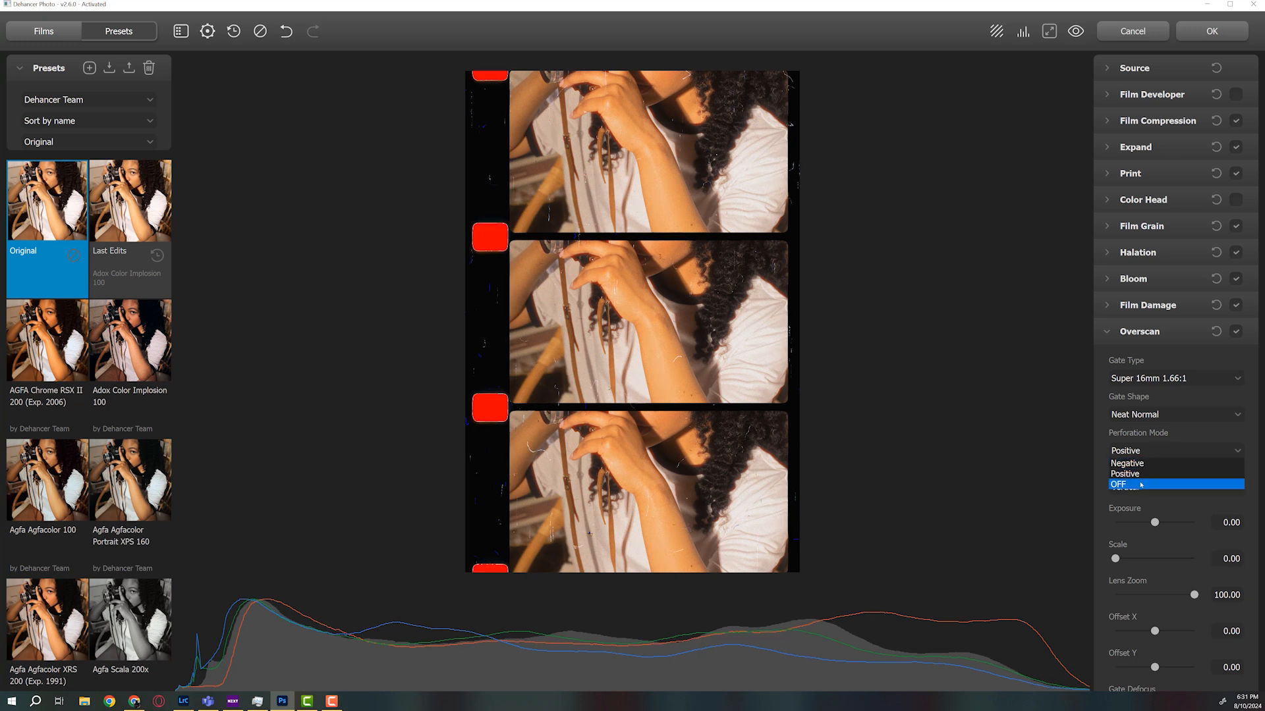
left_click(1144, 463)
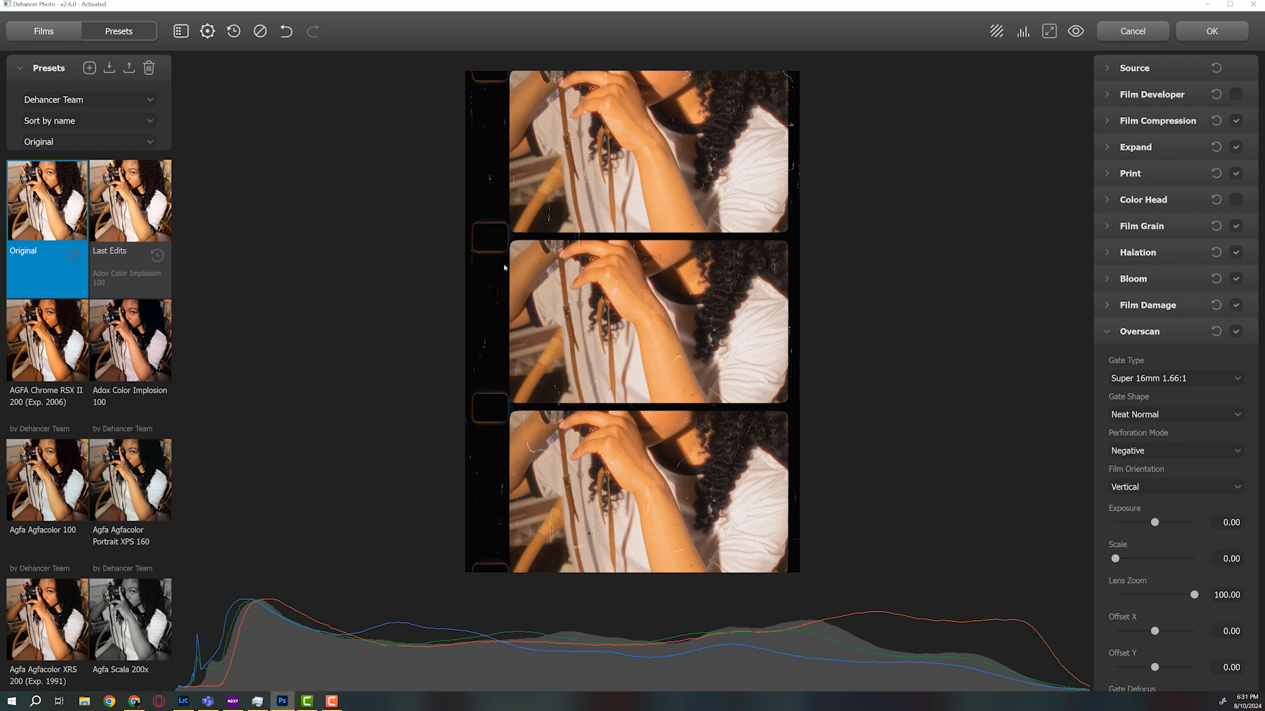
left_click(1153, 455)
left_click(1147, 469)
left_click(1147, 453)
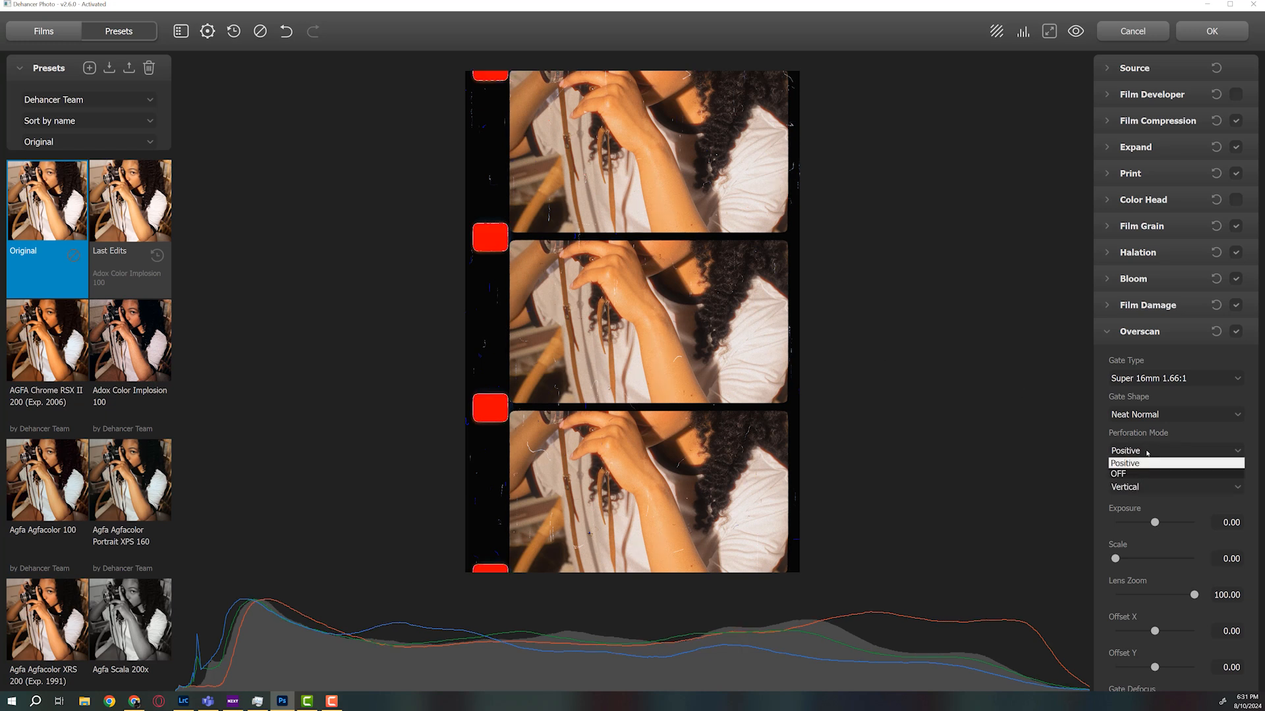
left_click(1152, 484)
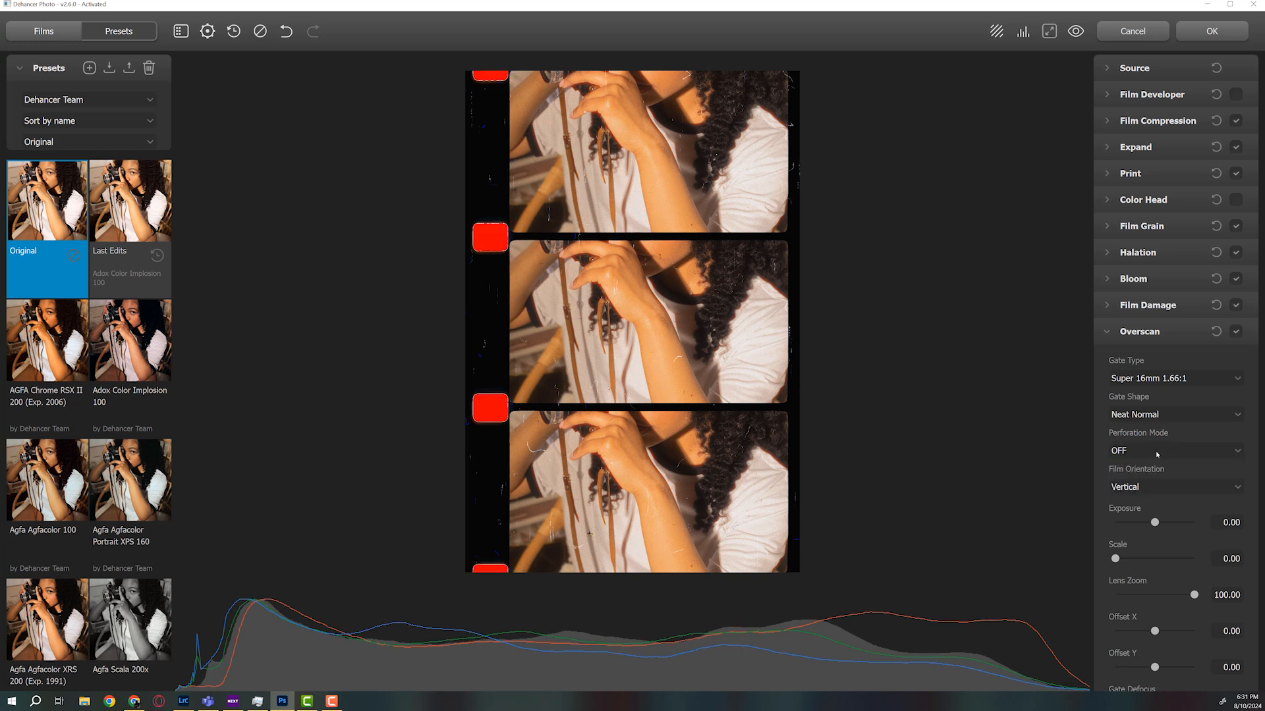
left_click(1155, 451)
left_click(1149, 465)
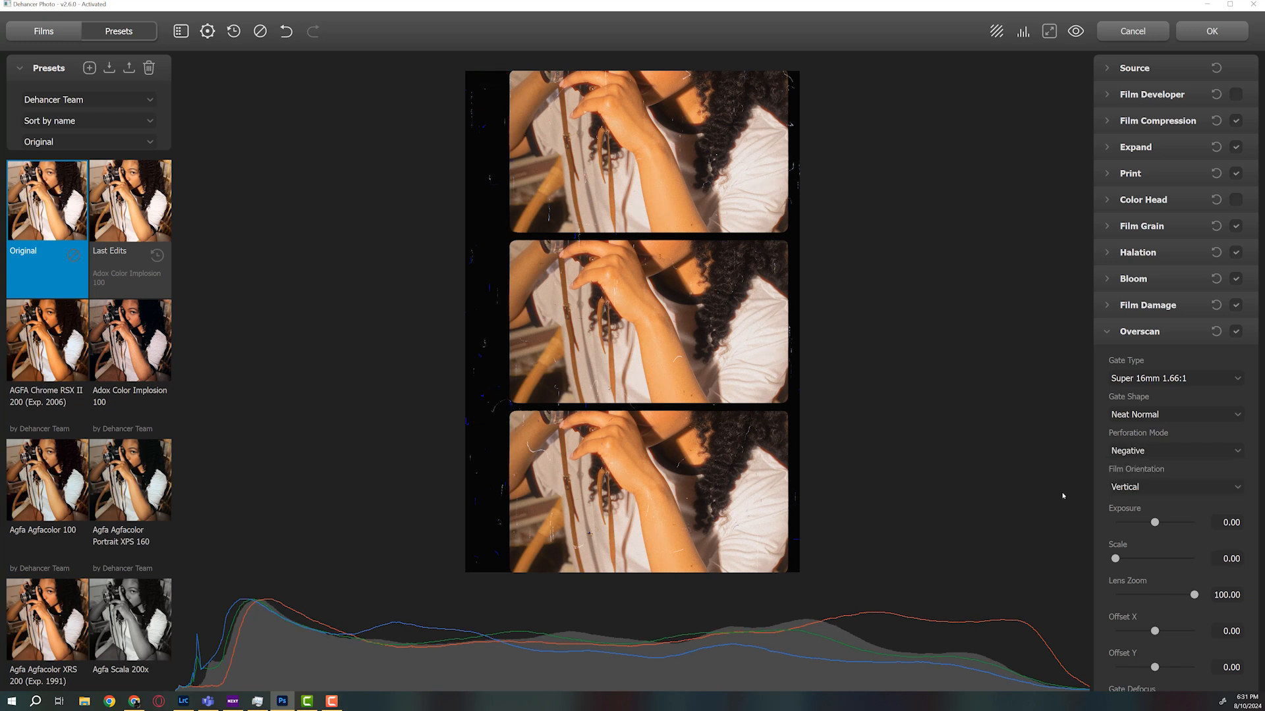
Step: Set the Film Orientation to Horizontal and the Overscan Exposure to -1.23, comparing positive exposures such as 0.73 and 1.03
left_click(1148, 487)
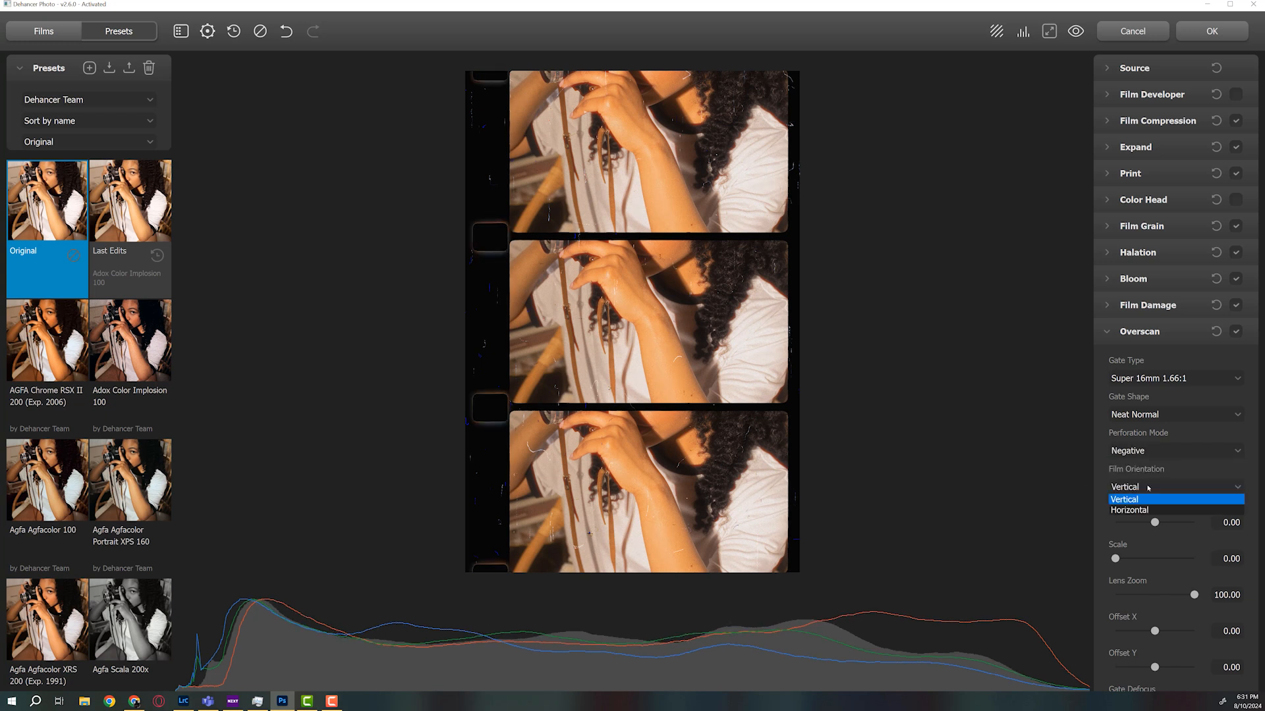
left_click(1147, 511)
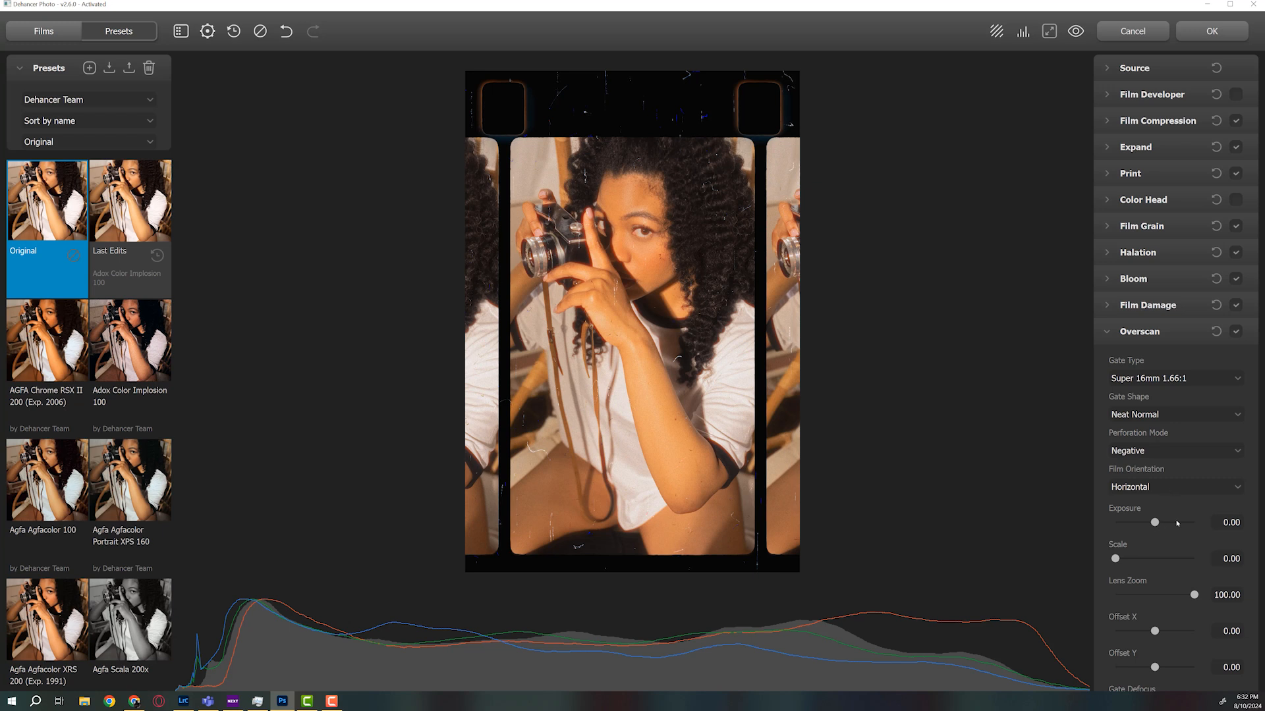
left_click_drag(1154, 523, 1170, 523)
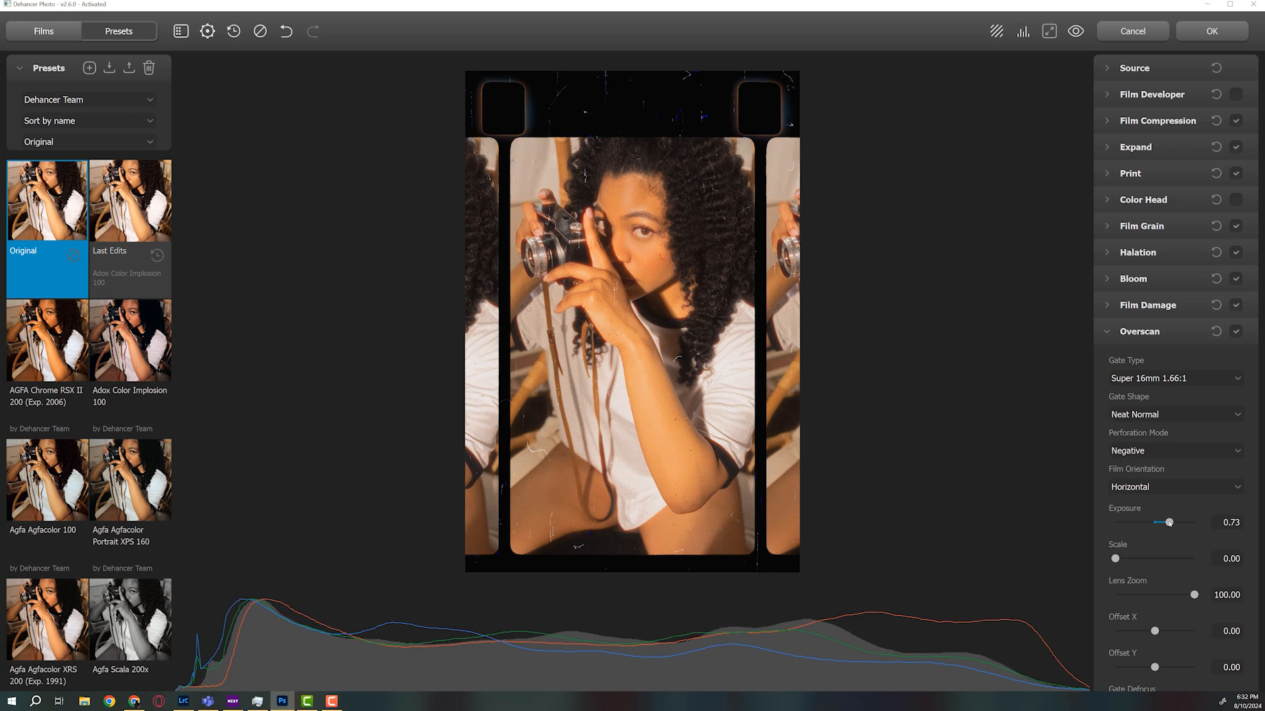
left_click_drag(1123, 524, 1134, 525)
left_click(1176, 523)
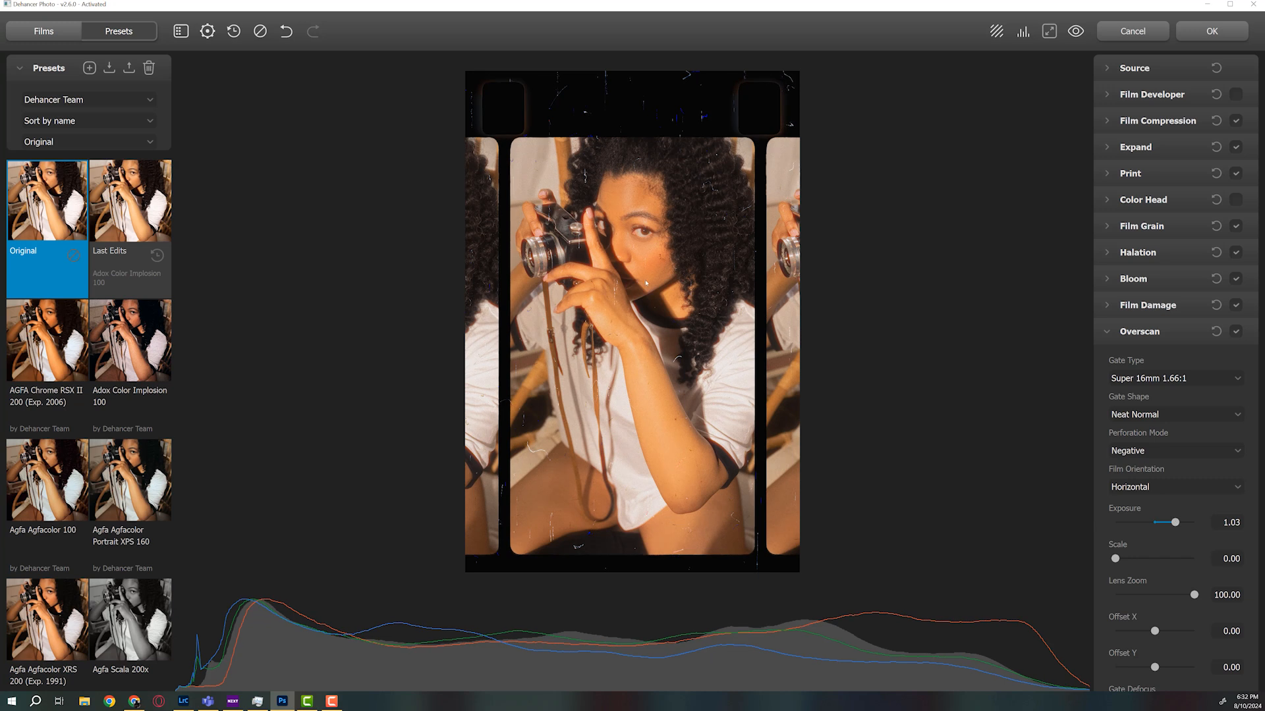
left_click(1131, 523)
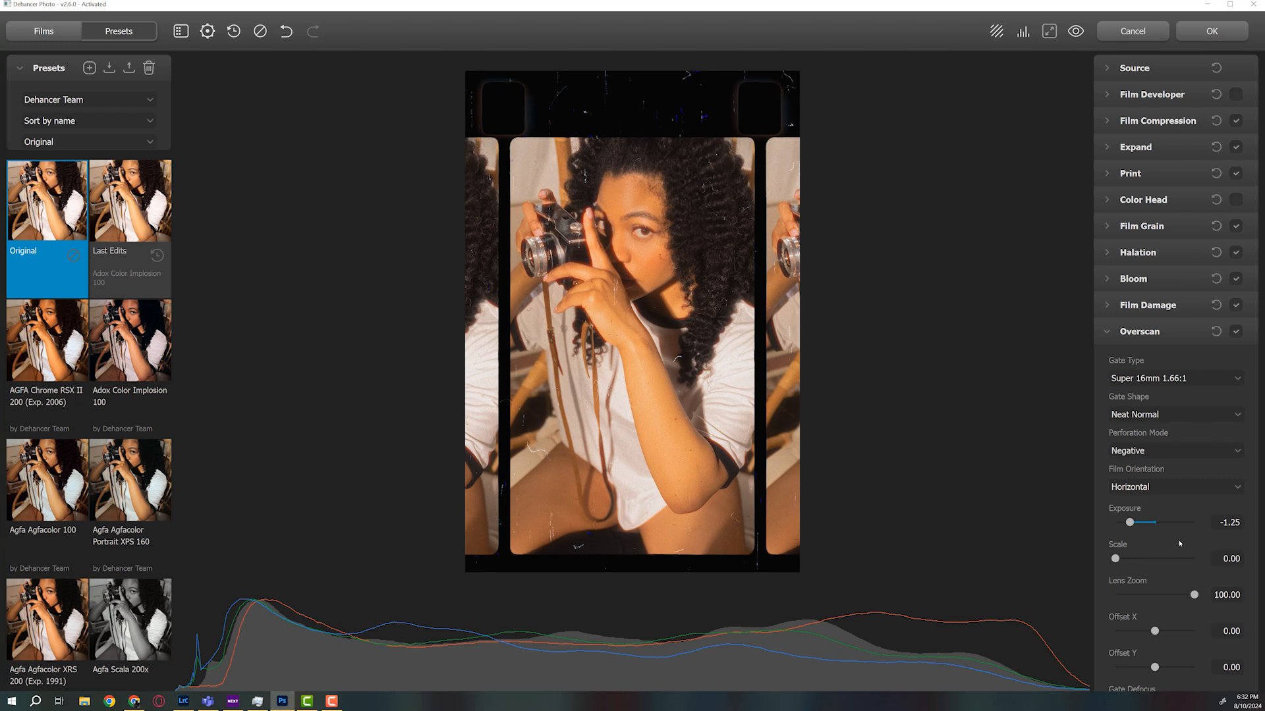
left_click(1163, 523)
left_click(1131, 523)
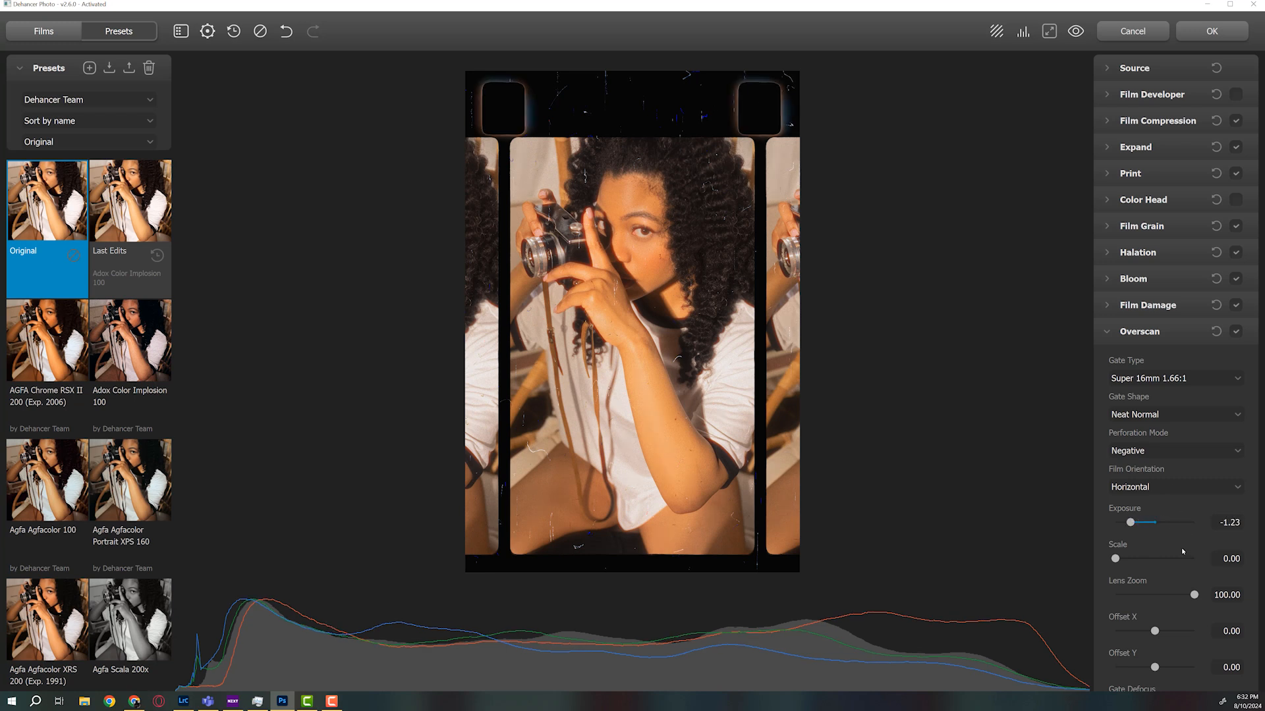
Step: Try an Overscan Scale of 46.67 and reset it to 0, and set the Lens Zoom to 63.33 after comparing 48.75 and 20.42
left_click(1152, 558)
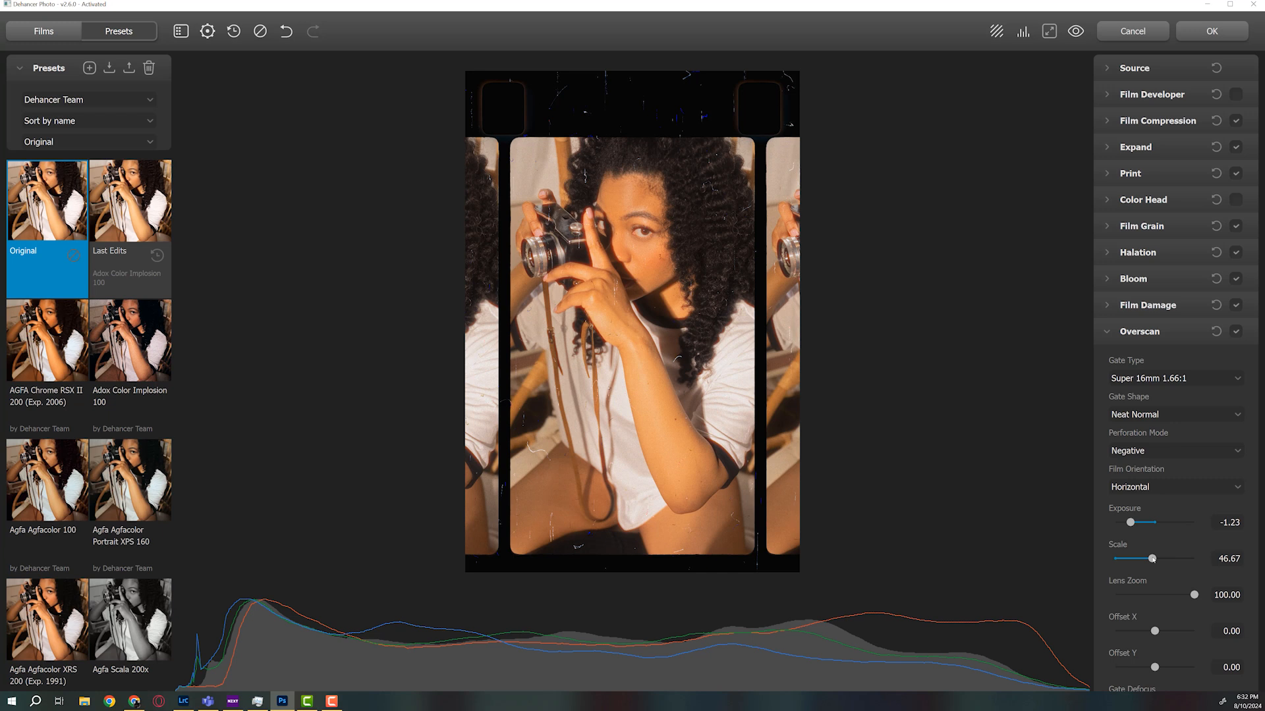
double_click(1152, 558)
left_click(1153, 594)
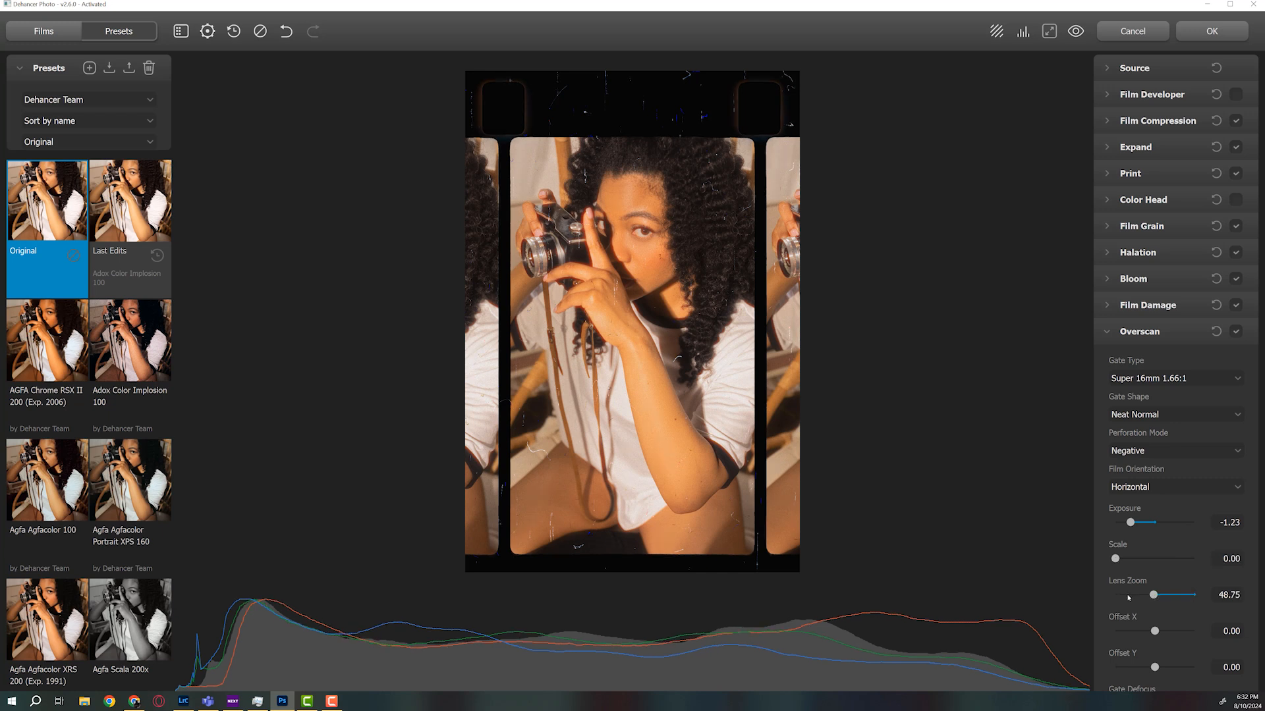
left_click(1131, 596)
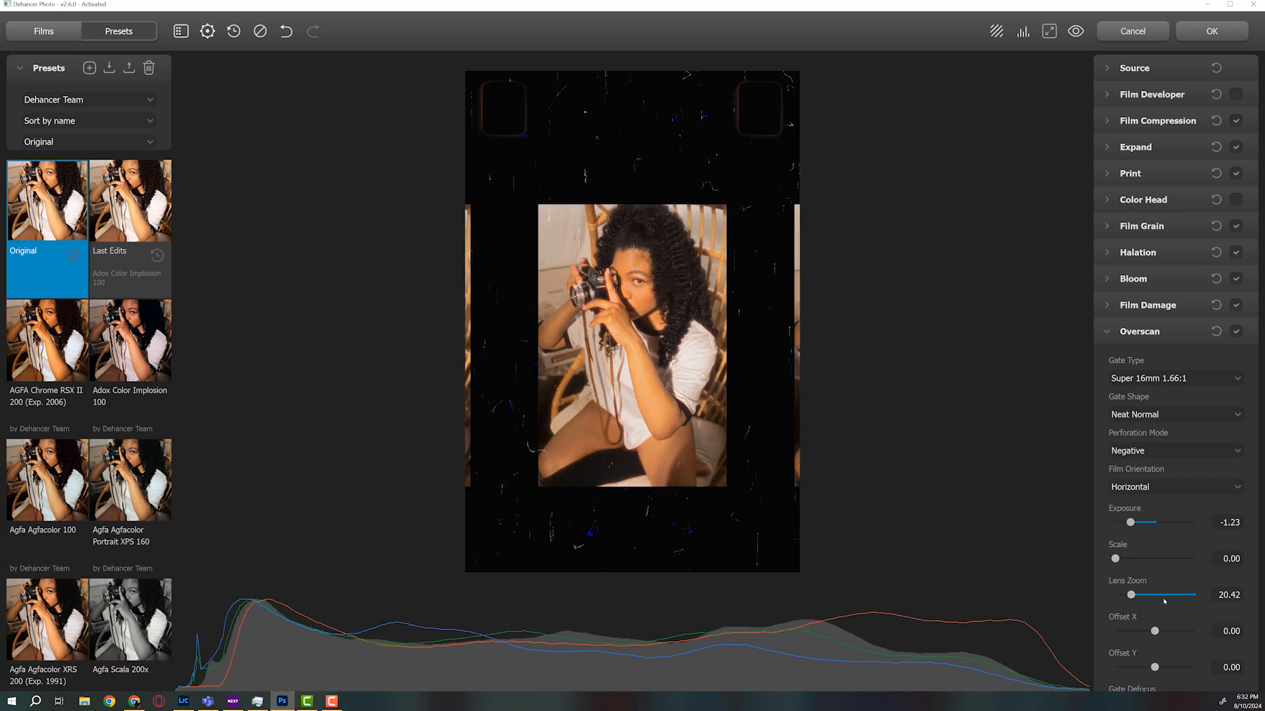
left_click(1171, 596)
left_click(1165, 596)
Step: Shift the image within the film gate with an Offset X of 35.83 and an Offset Y of -35.83
left_click(1170, 633)
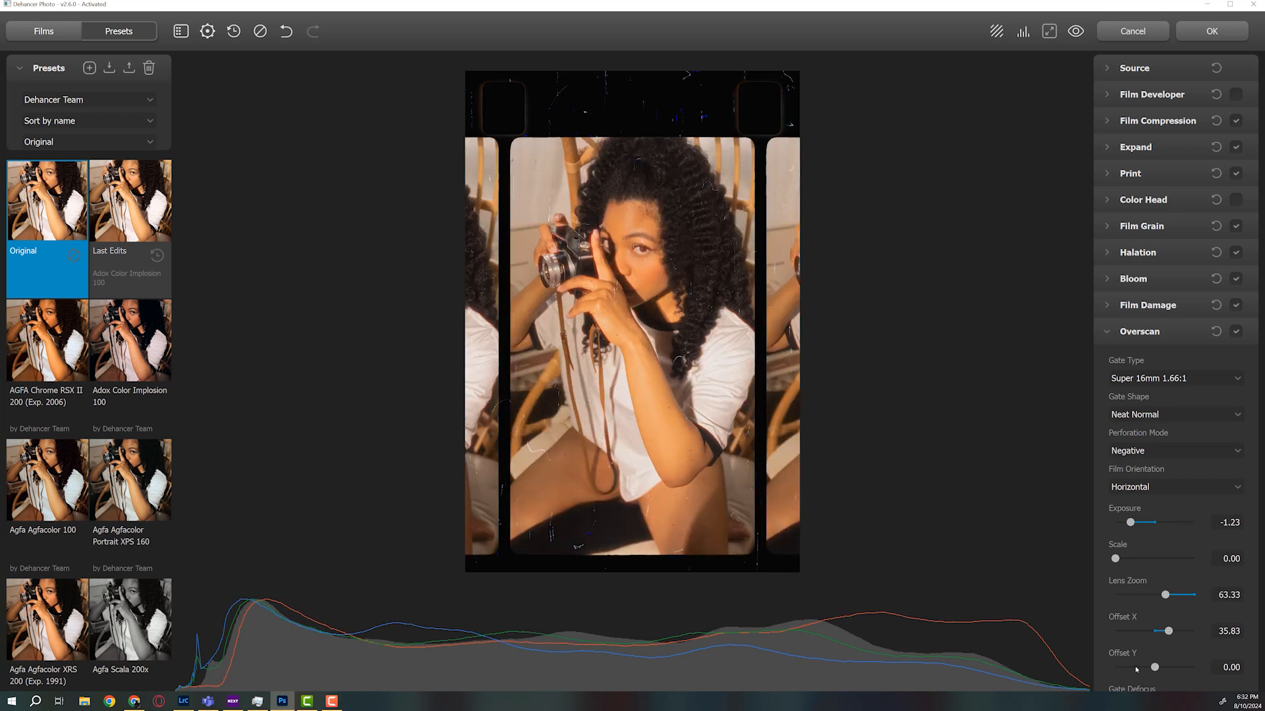
left_click(1141, 668)
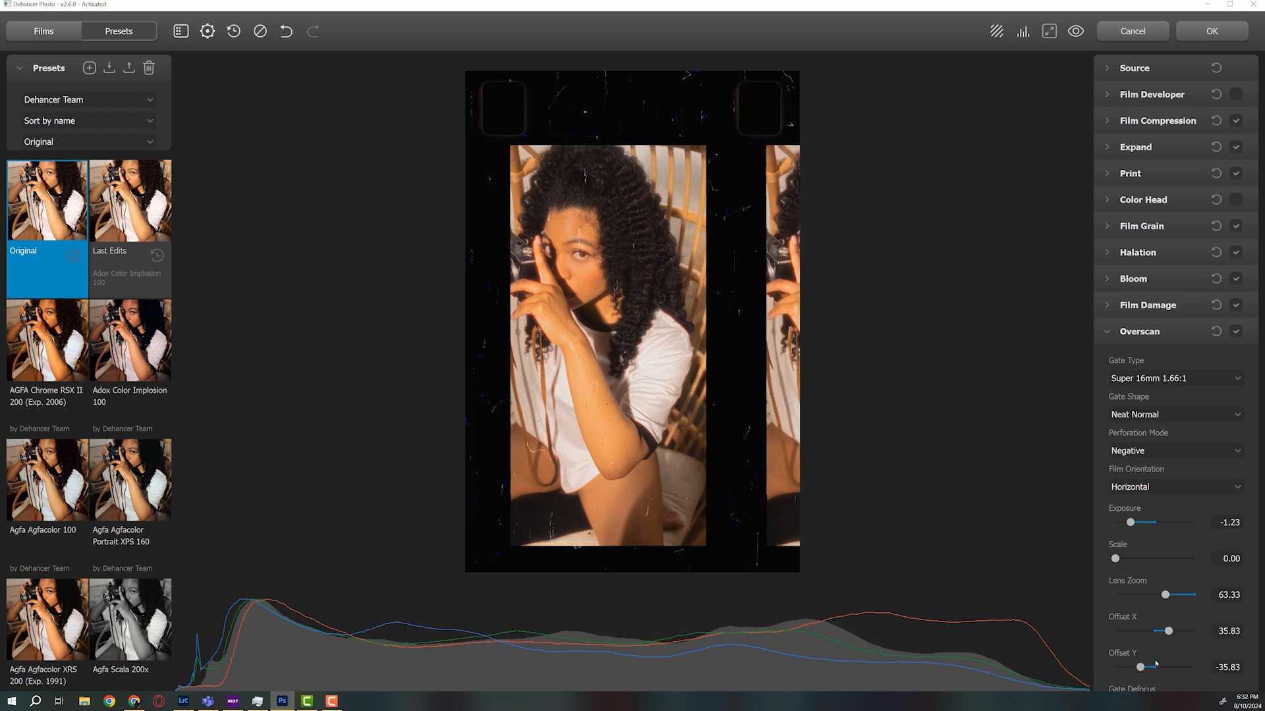
Step: Recenter the image within the film gate with an Offset X of 0.83 and an Offset Y of 10.83
left_click(1157, 668)
left_click(1155, 632)
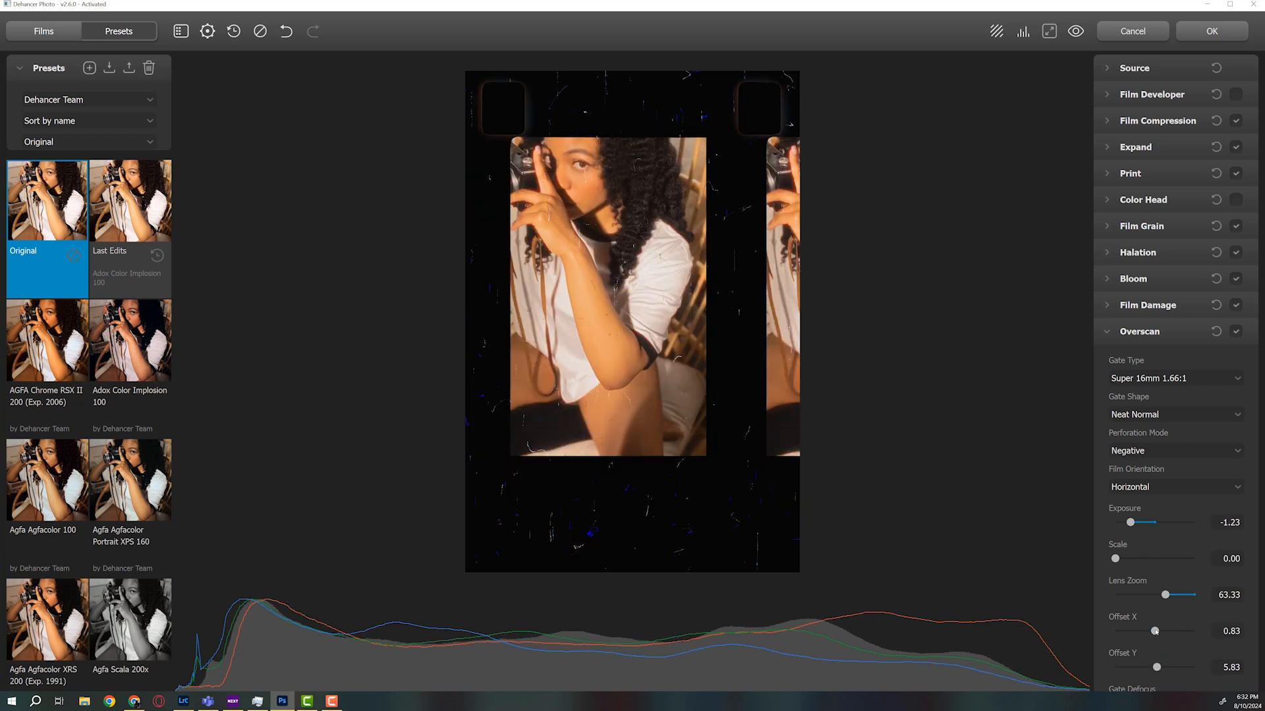
left_click(1159, 668)
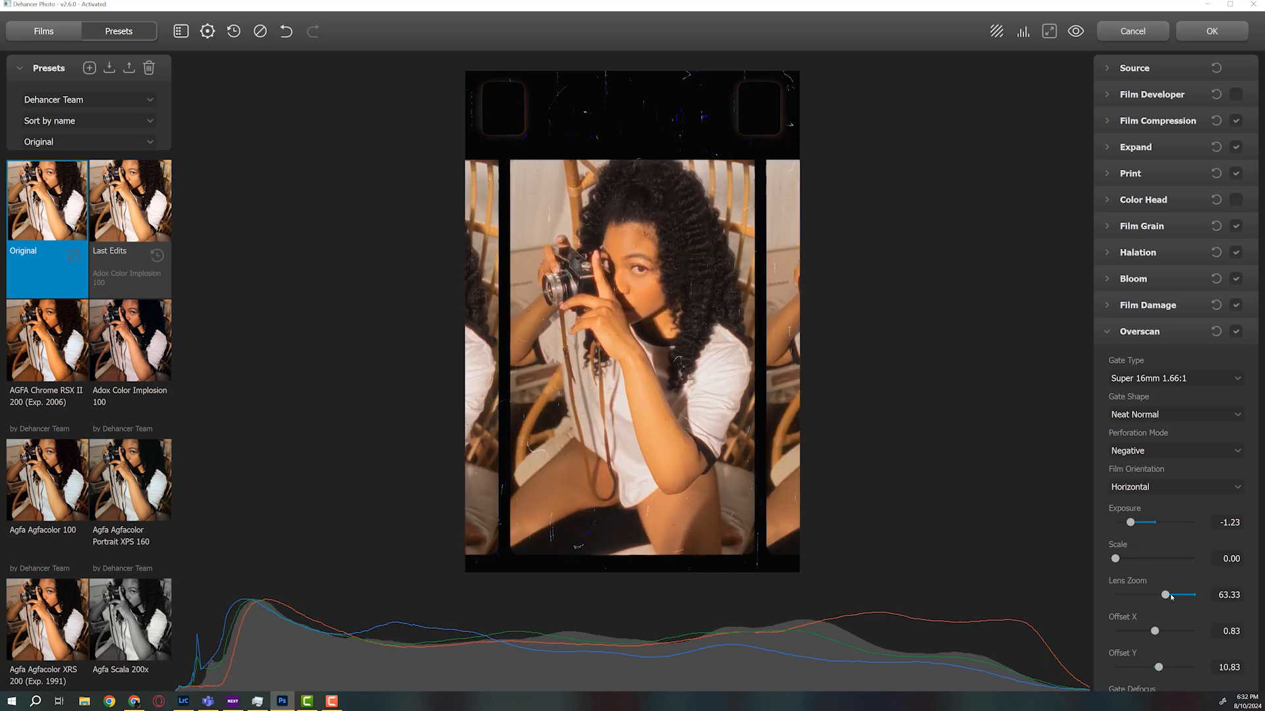
Step: Set the Overscan Gate Defocus to 53.75 after comparing 88.33 and 11.67
scroll(1170, 594, "down", 1)
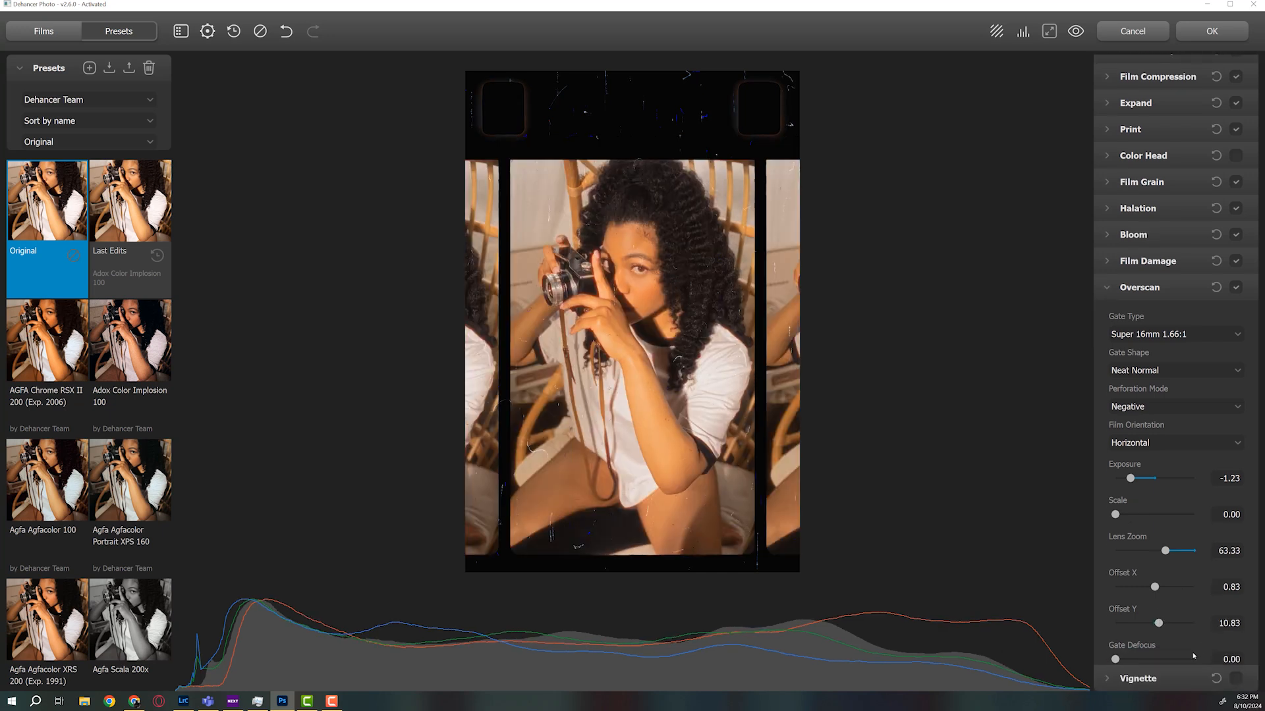
left_click_drag(1162, 661, 1185, 659)
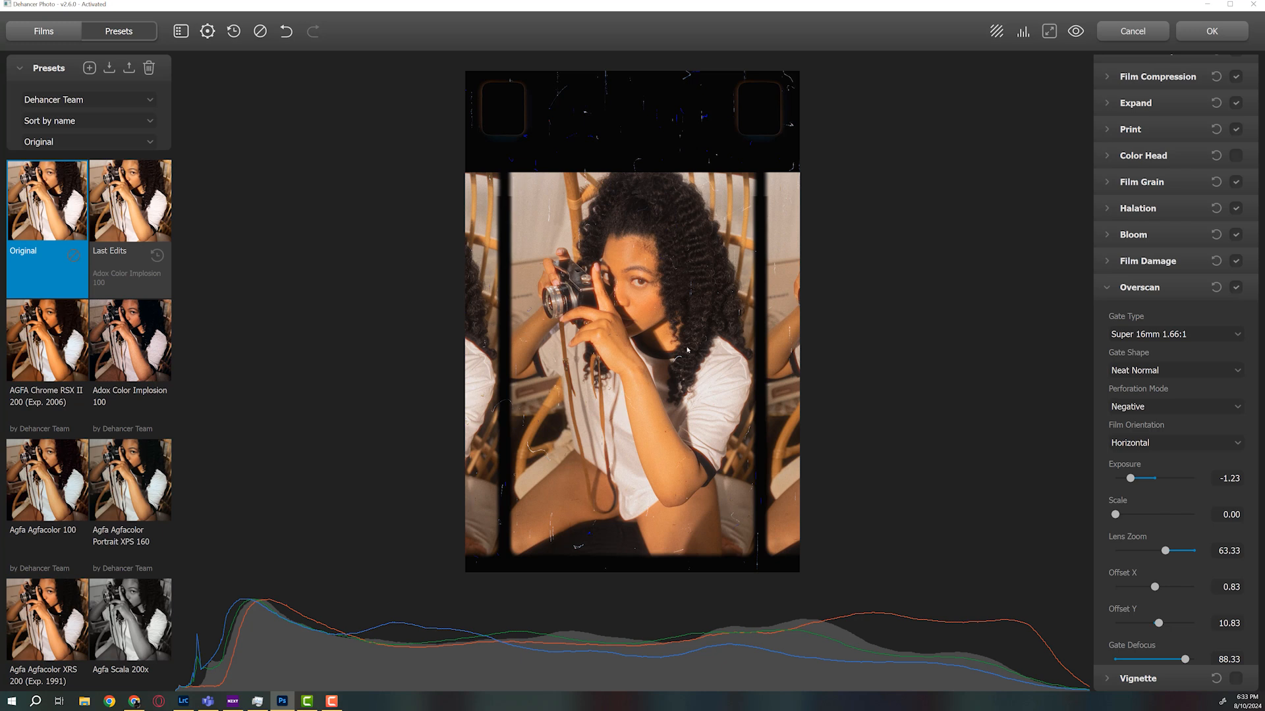
left_click(1122, 658)
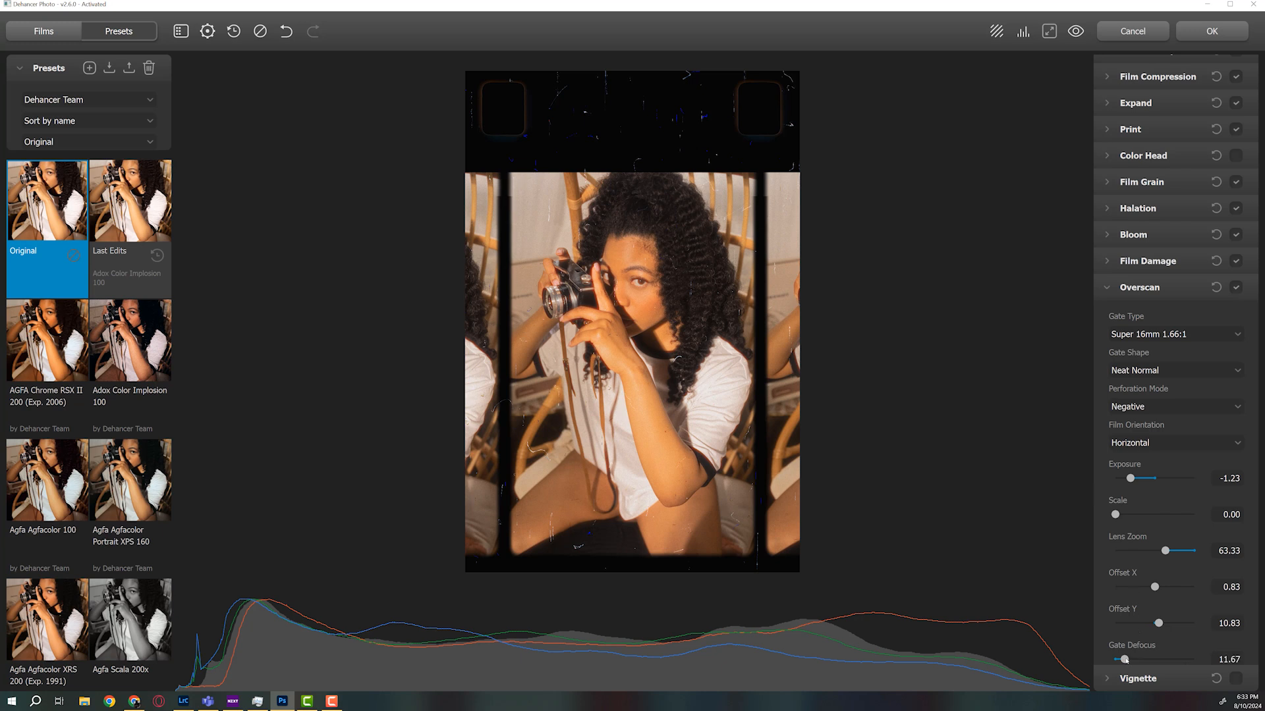
left_click(1171, 660)
left_click(1158, 660)
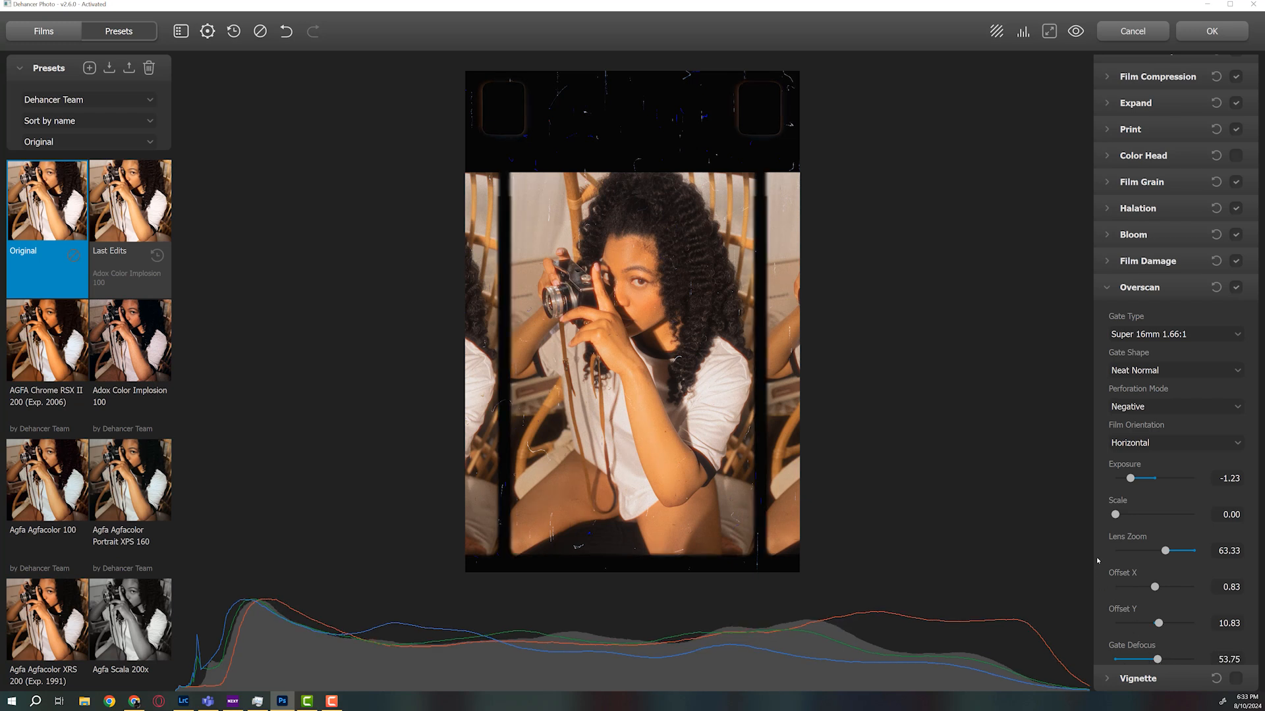
Step: Collapse the Overscan settings and turn off the Overscan effect
left_click(1105, 289)
left_click(1235, 331)
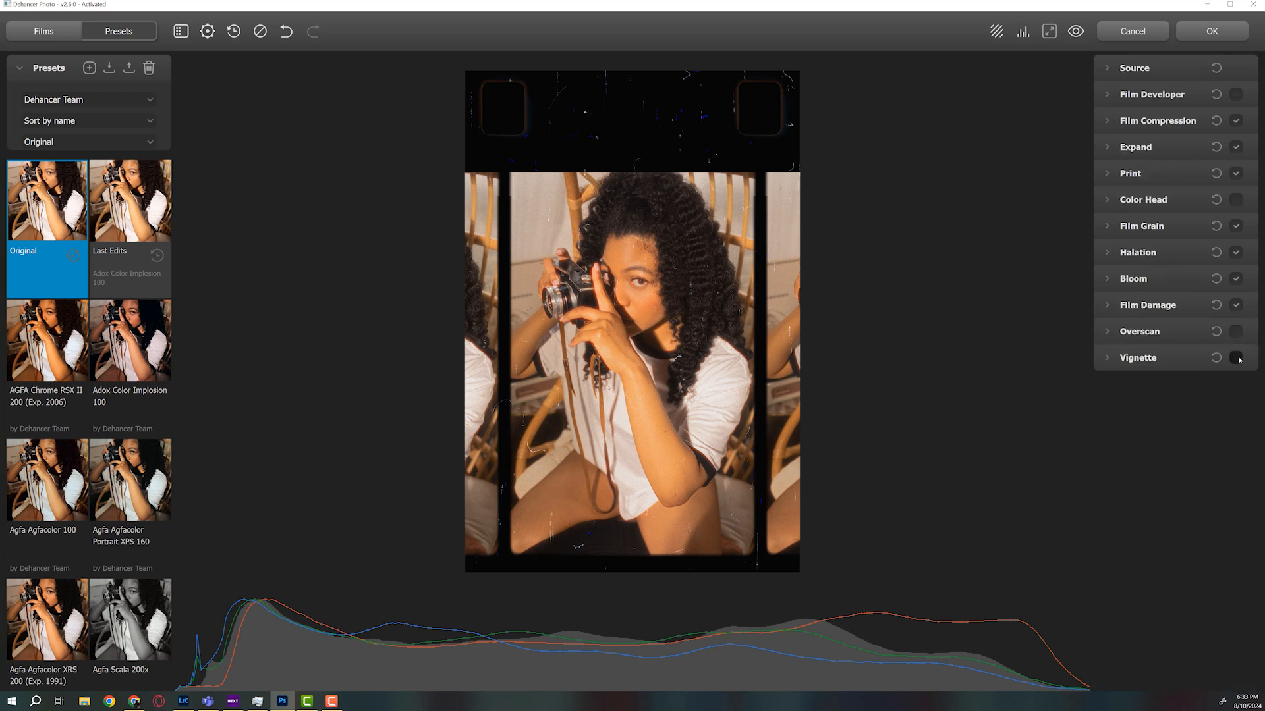
Step: Enable the Vignette effect and set its Size to 62.08 after trying 75.83
left_click(1236, 358)
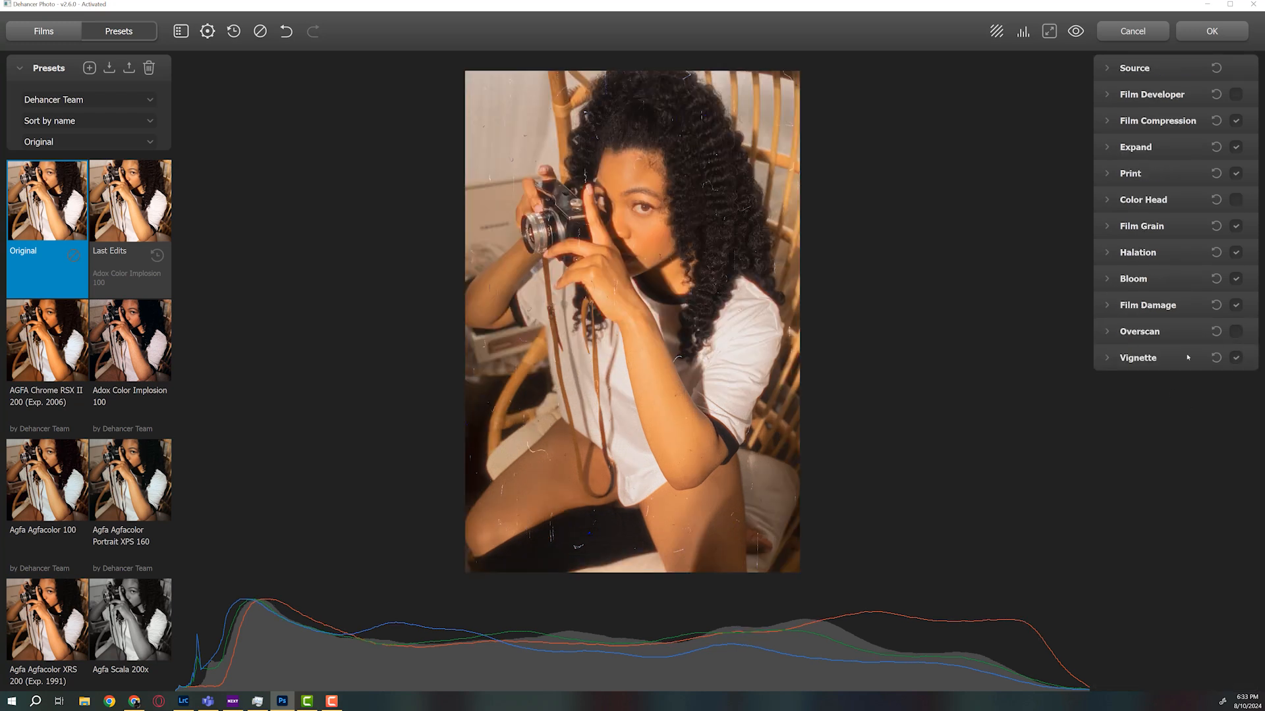
left_click(1107, 358)
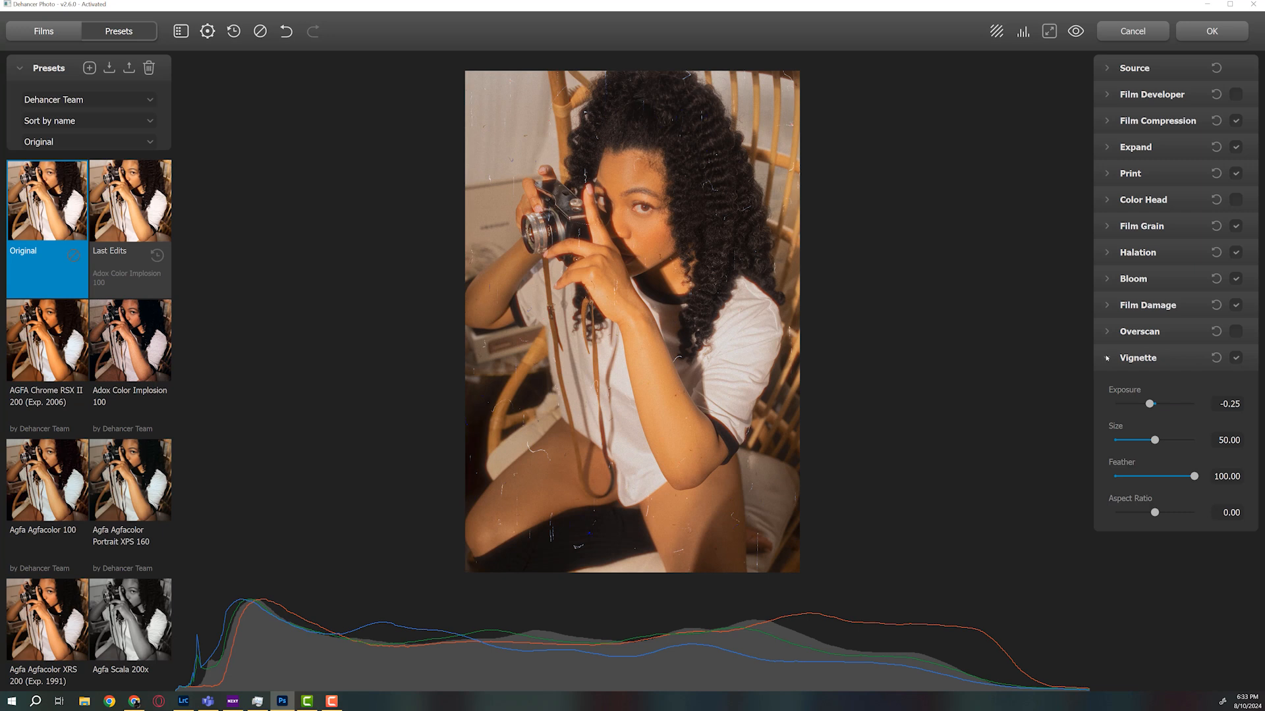
left_click(1133, 440)
left_click_drag(1133, 440, 1175, 441)
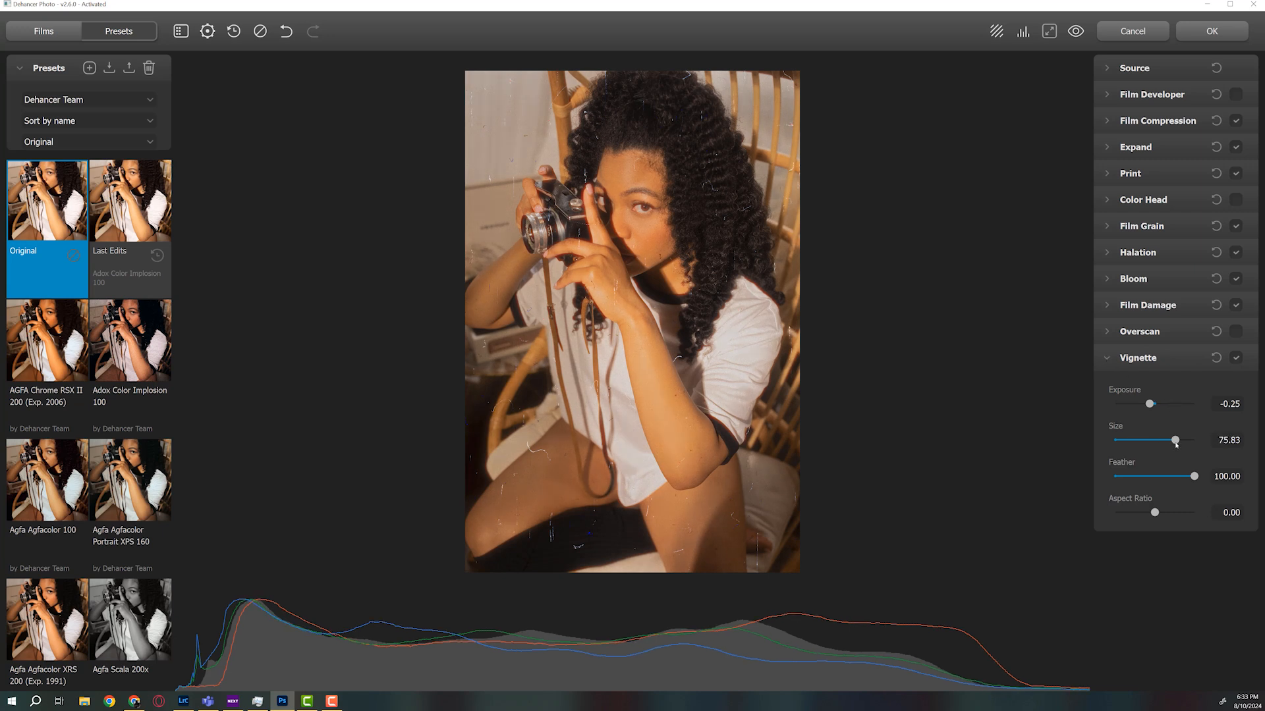
left_click(1164, 440)
Step: Set the vignette Feather to 47.50 after comparing values such as 32.92, 7.08 and 70.42
left_click(1141, 477)
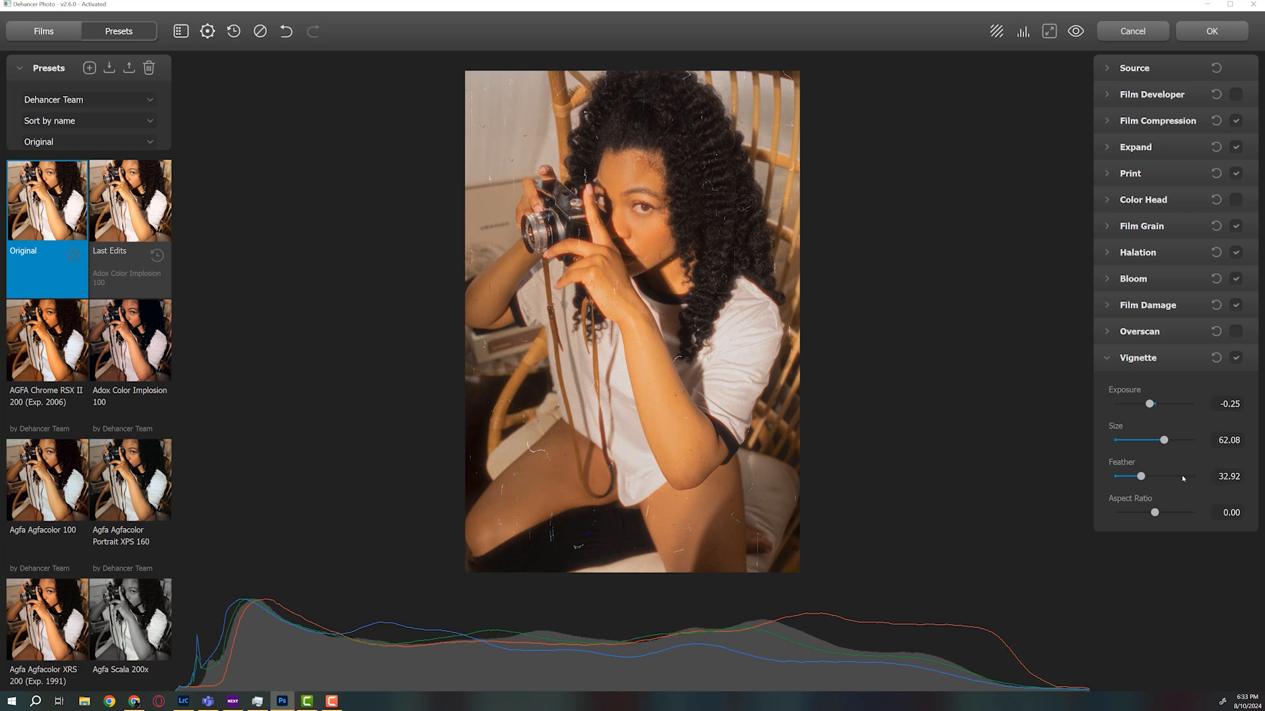
left_click(1121, 477)
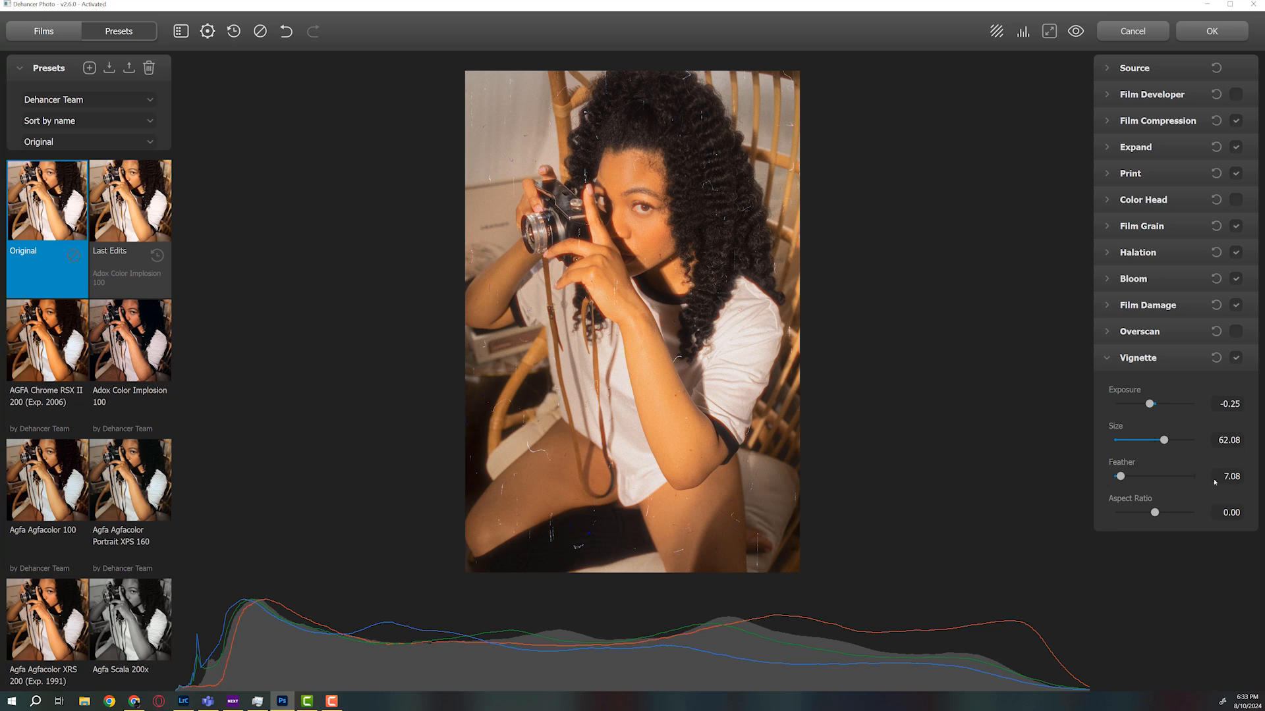
left_click(1170, 478)
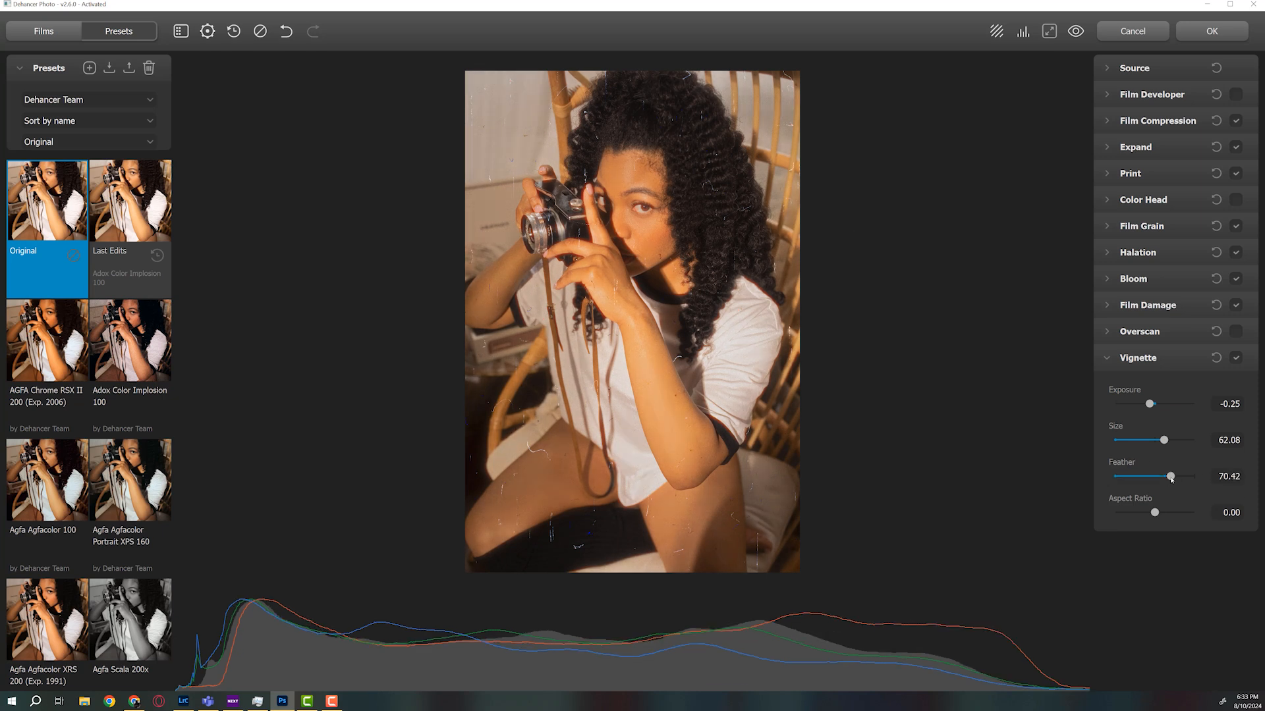
left_click(1131, 482)
left_click(1154, 484)
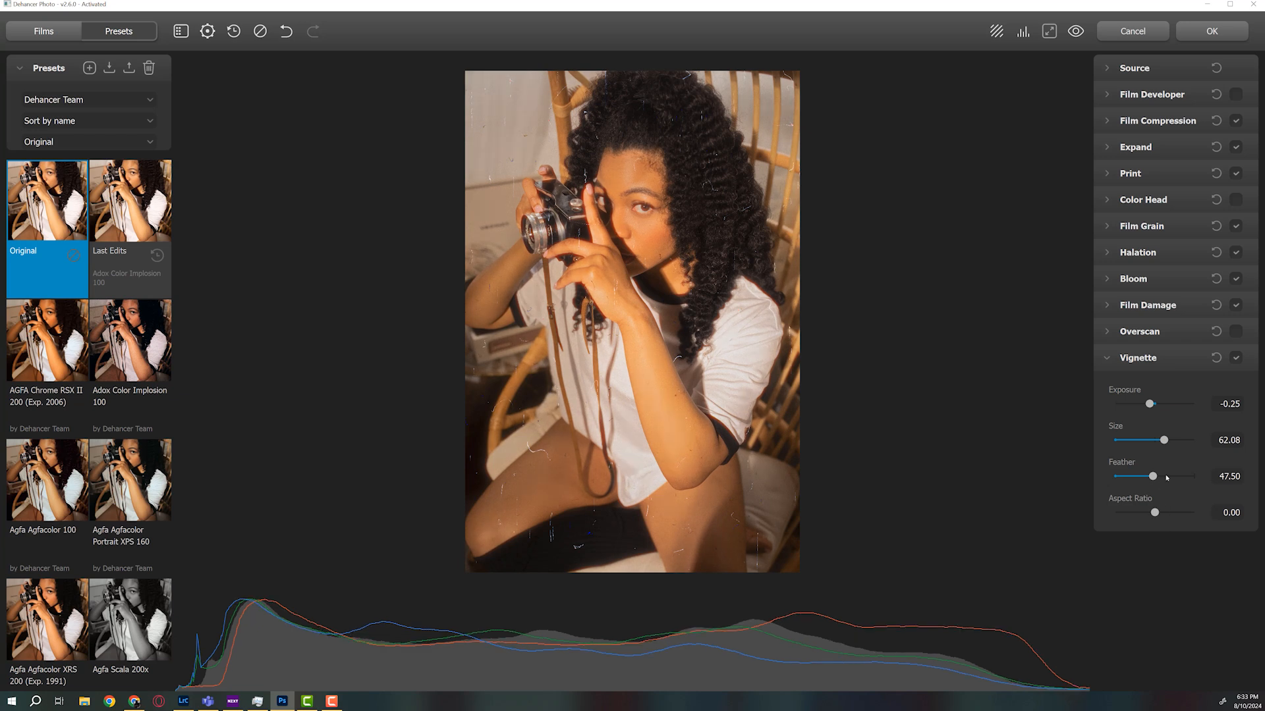
Step: Turn off the Vignette effect and apply the Dehancer Film filter to the image
left_click(1238, 361)
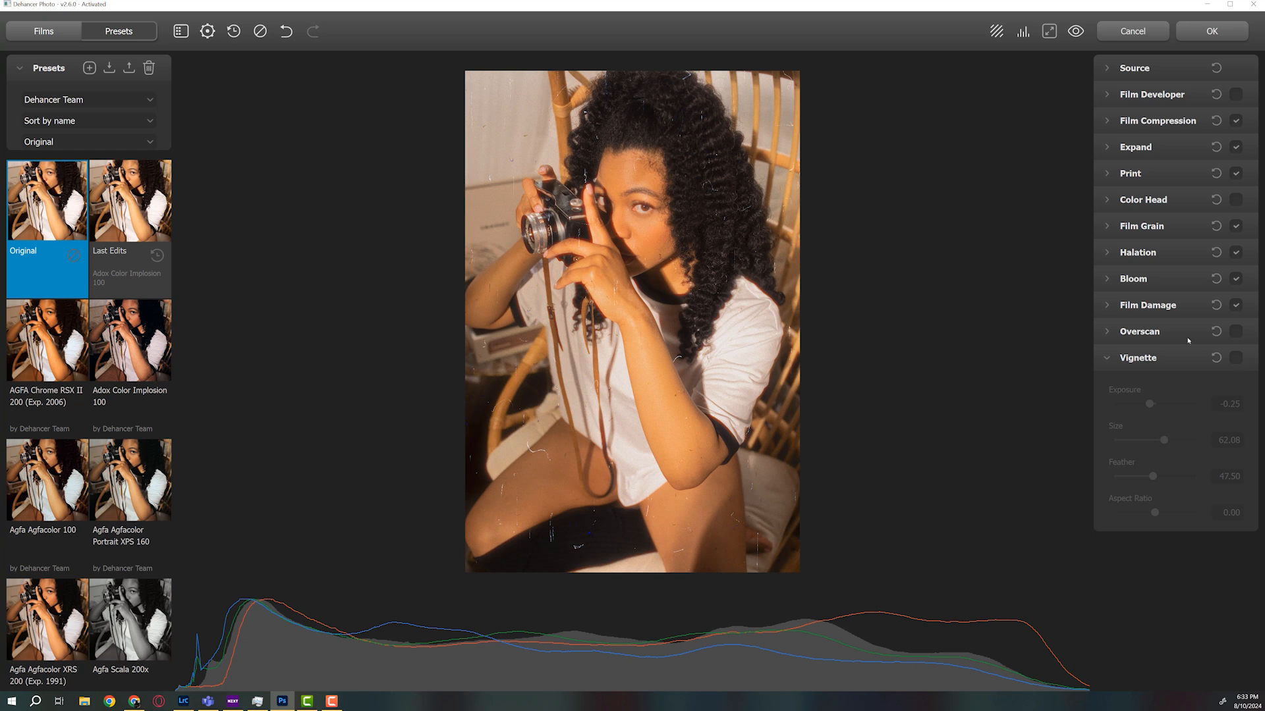
left_click(1108, 359)
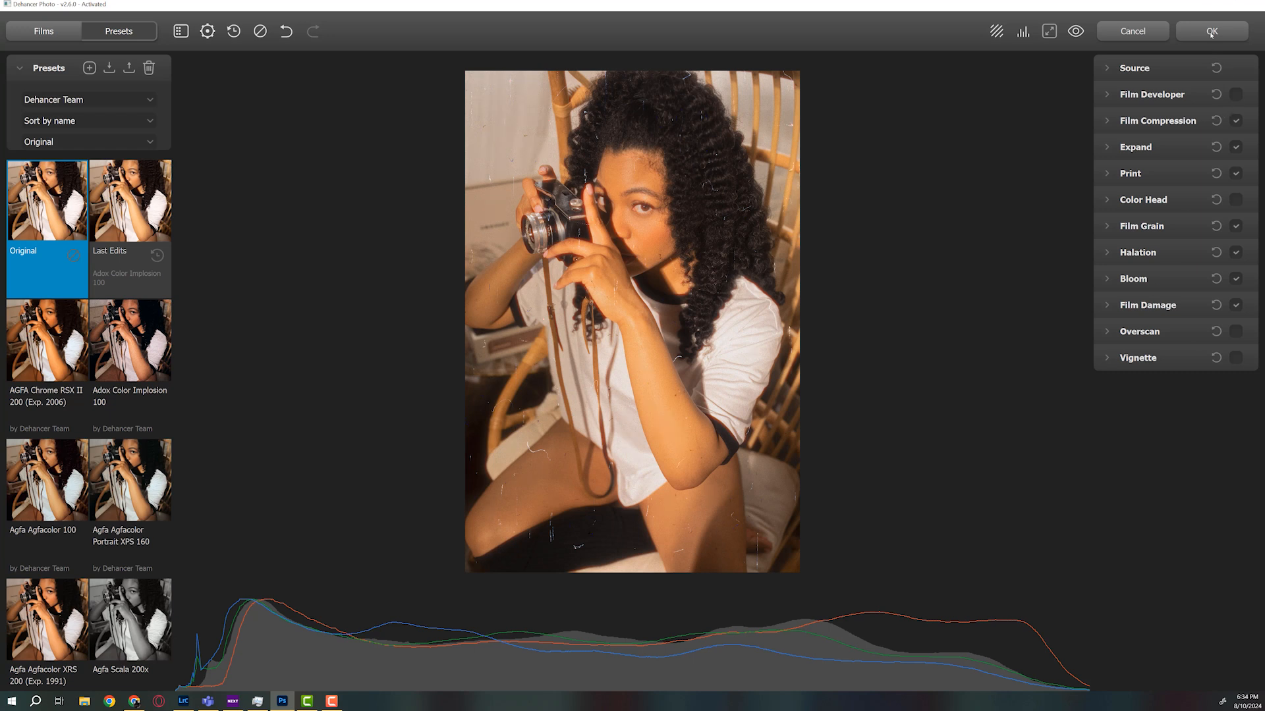
left_click(1210, 32)
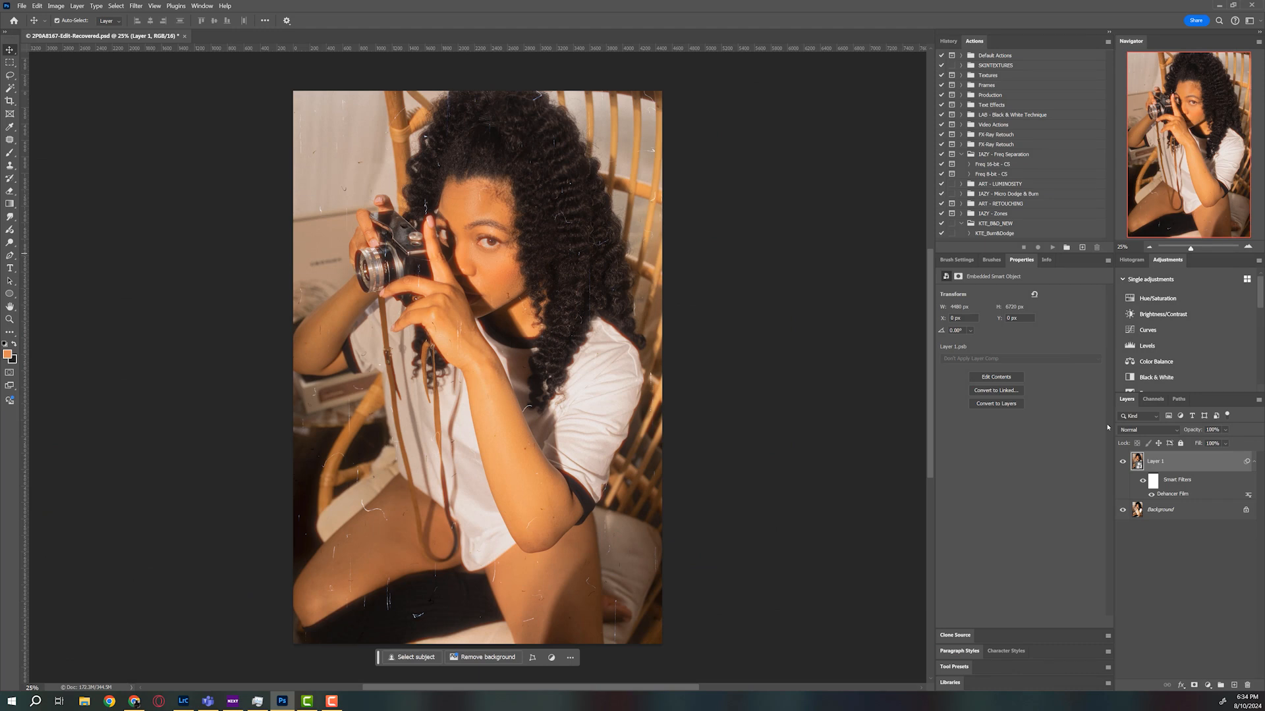
Step: Compare the portrait before and after the film look by toggling the visibility of Layer 1, leaving the layer visible
left_click(1122, 462)
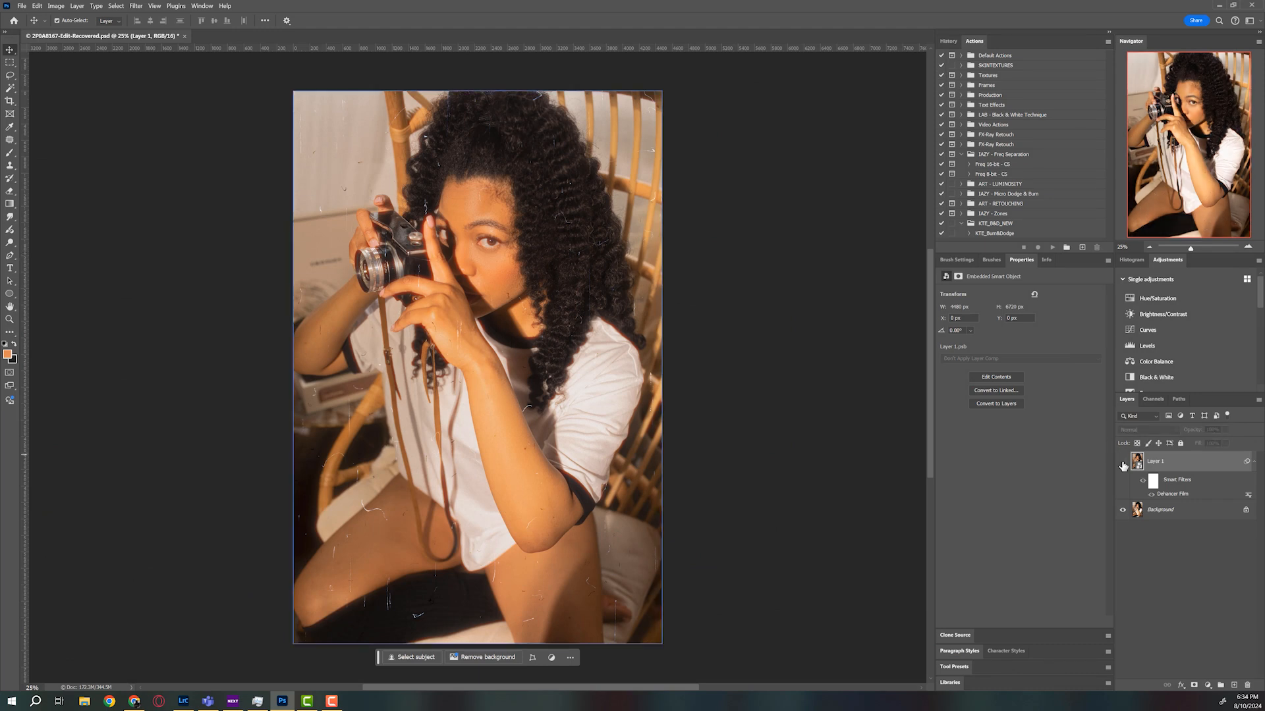
left_click(1123, 463)
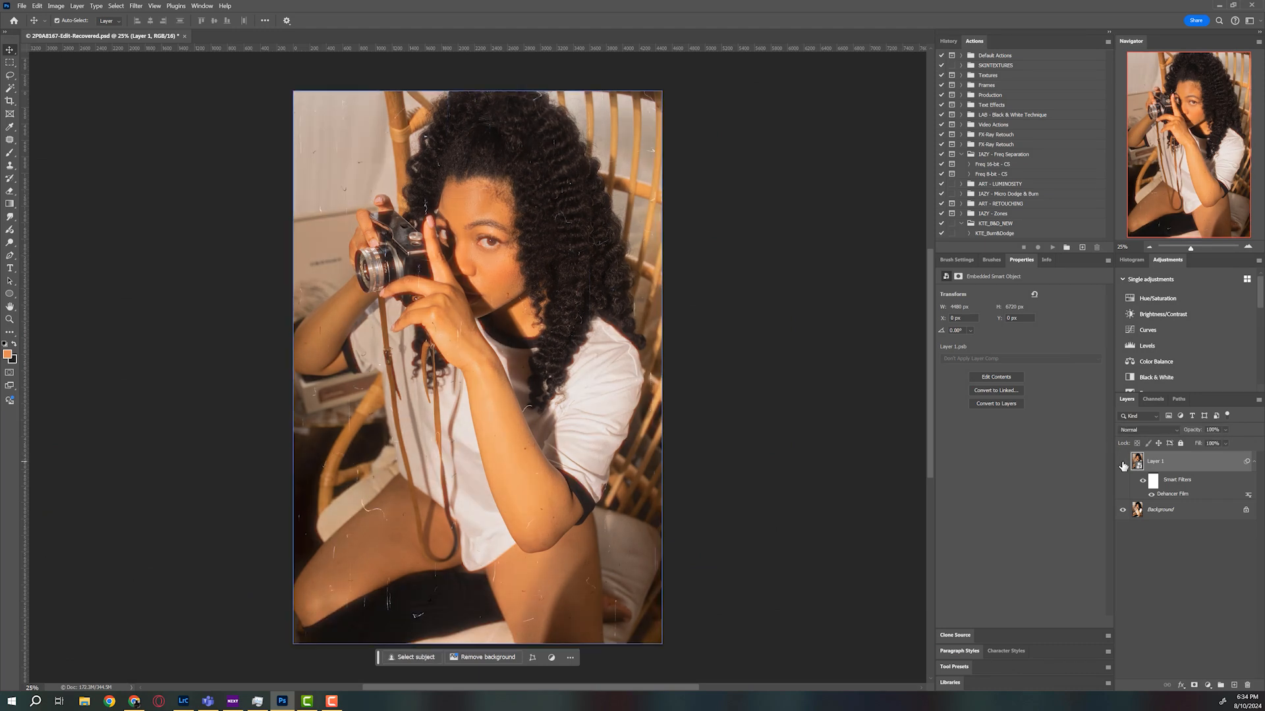
left_click(1123, 464)
left_click(1124, 463)
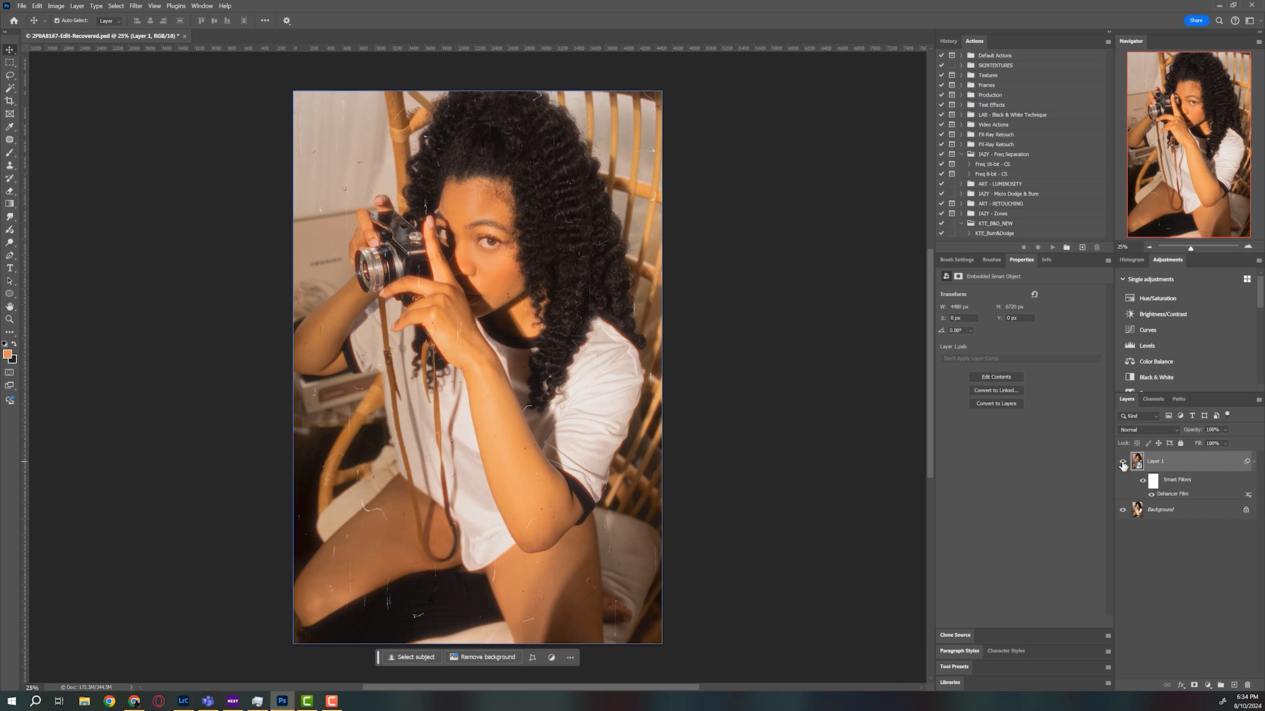